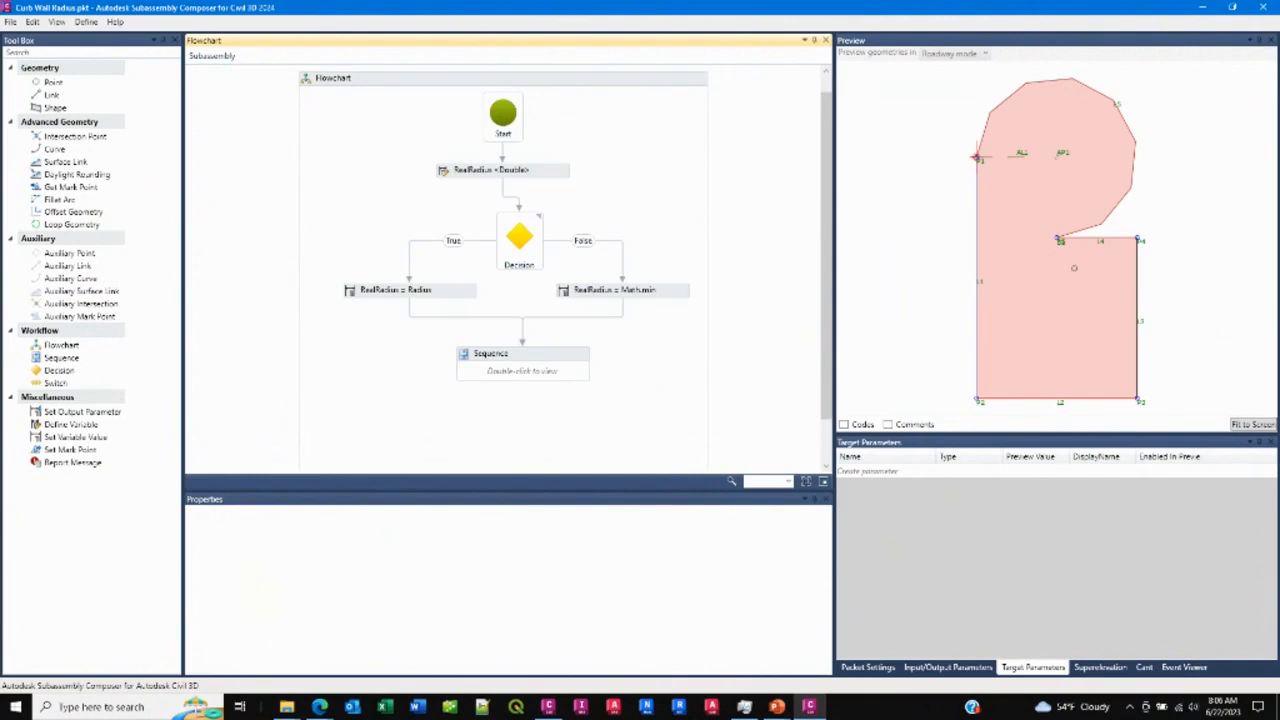
- Open the flowchart's Sequence and examine point P3's geometry properties, including its Delta X expression
click(1098, 287)
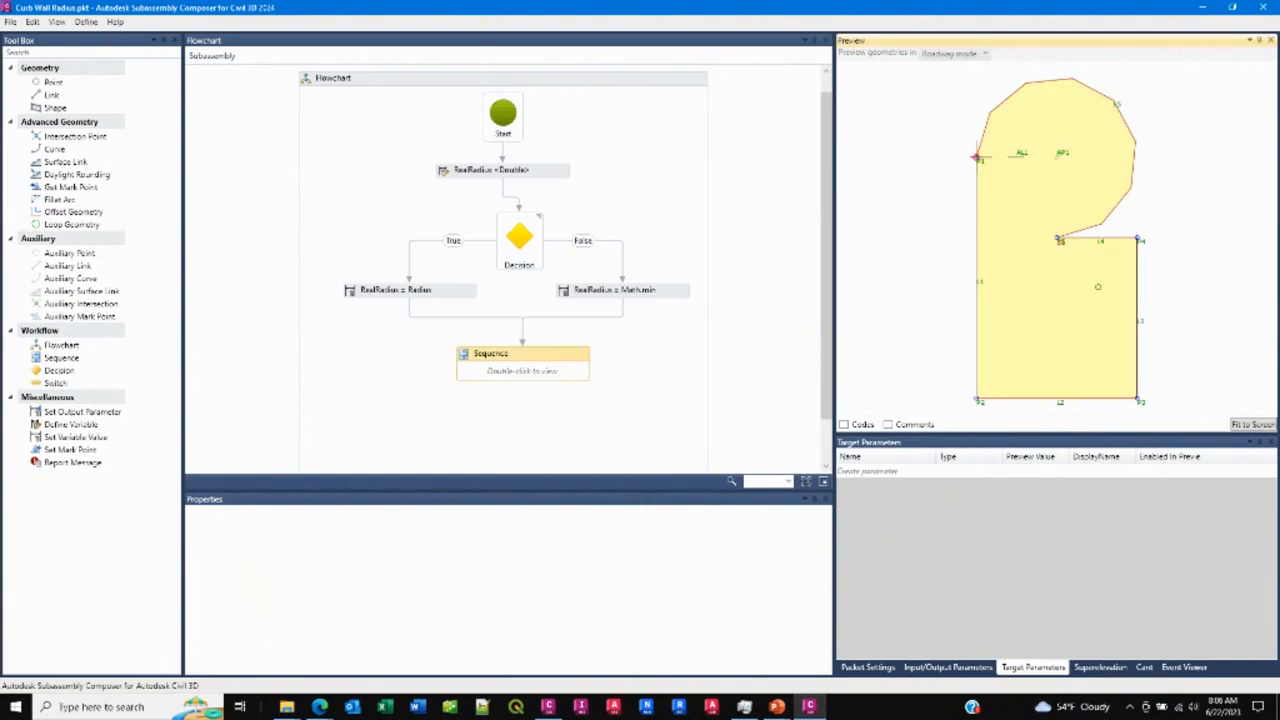
click(1171, 284)
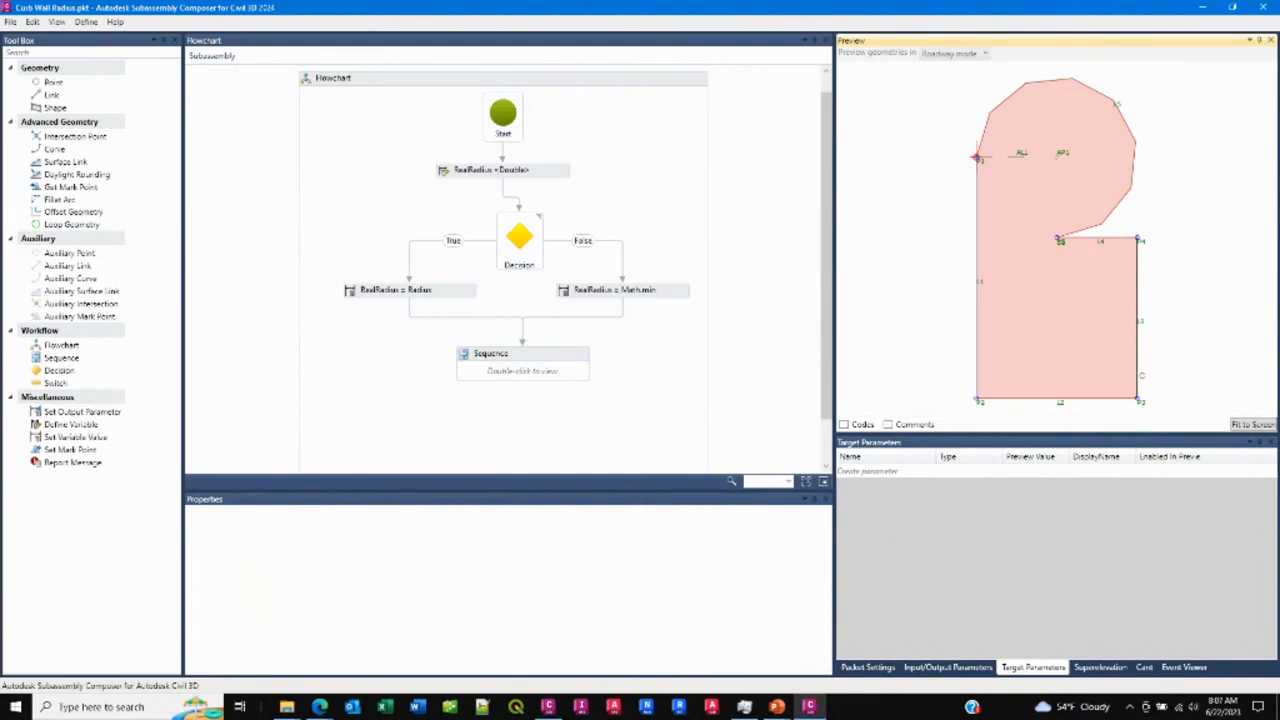
double_click(510, 368)
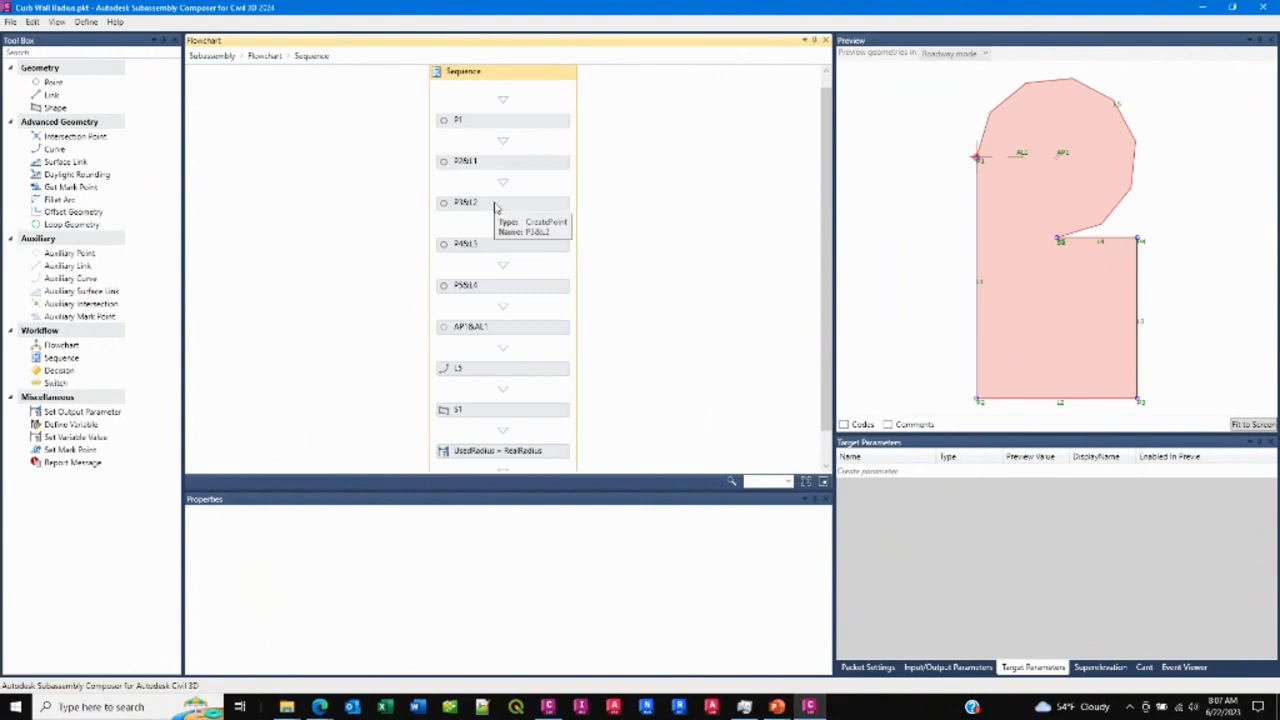
click(493, 204)
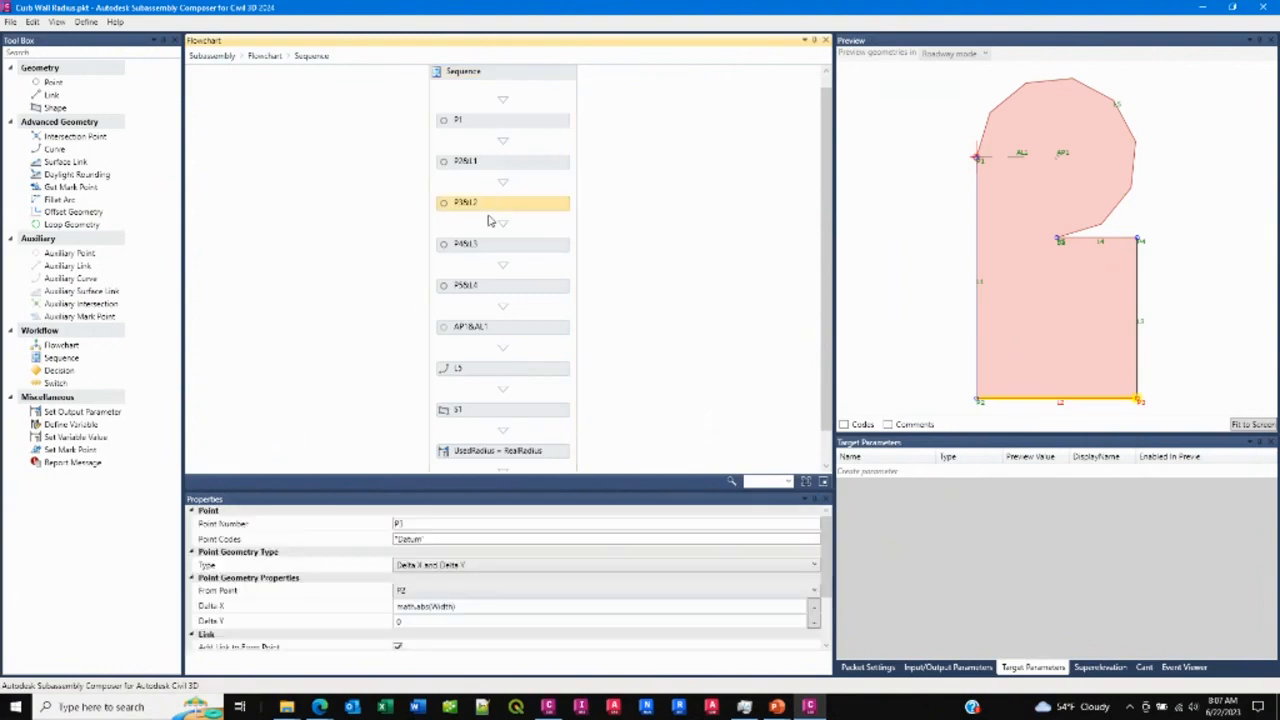
click(478, 610)
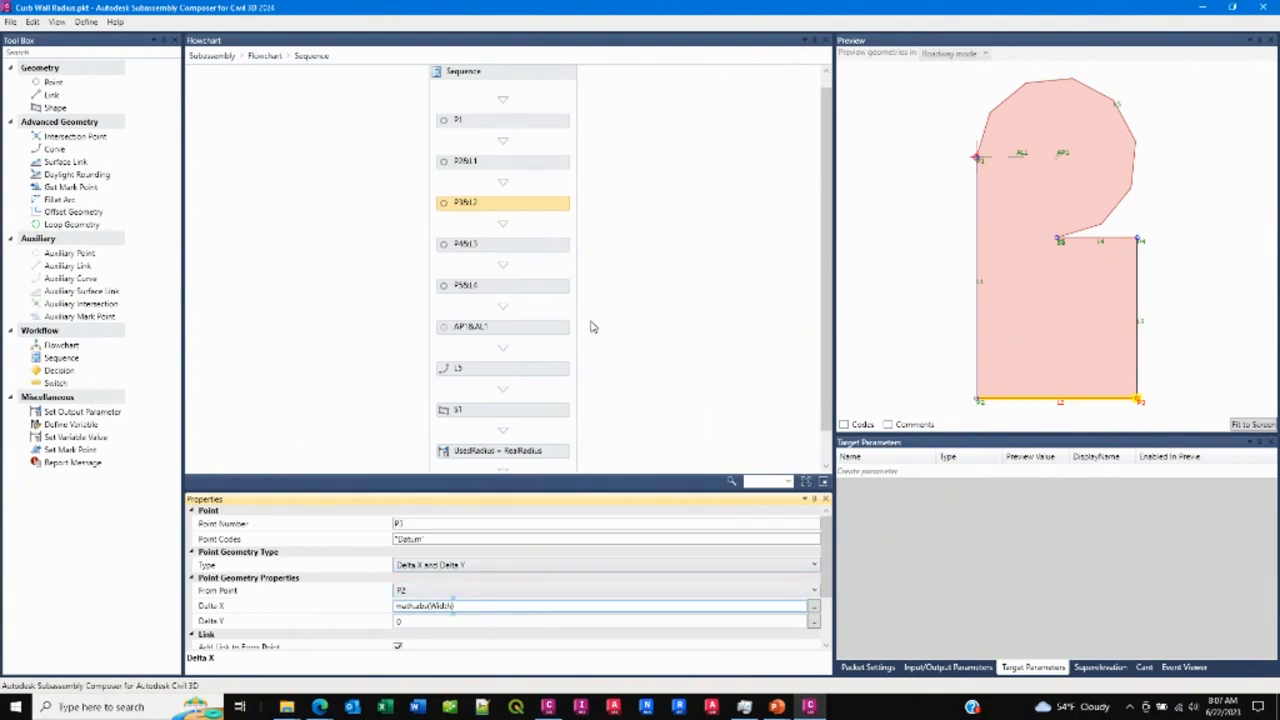
- Compare the Delta X and Delta Y expressions of points P2, P3 and P4 in the sequence
click(1138, 320)
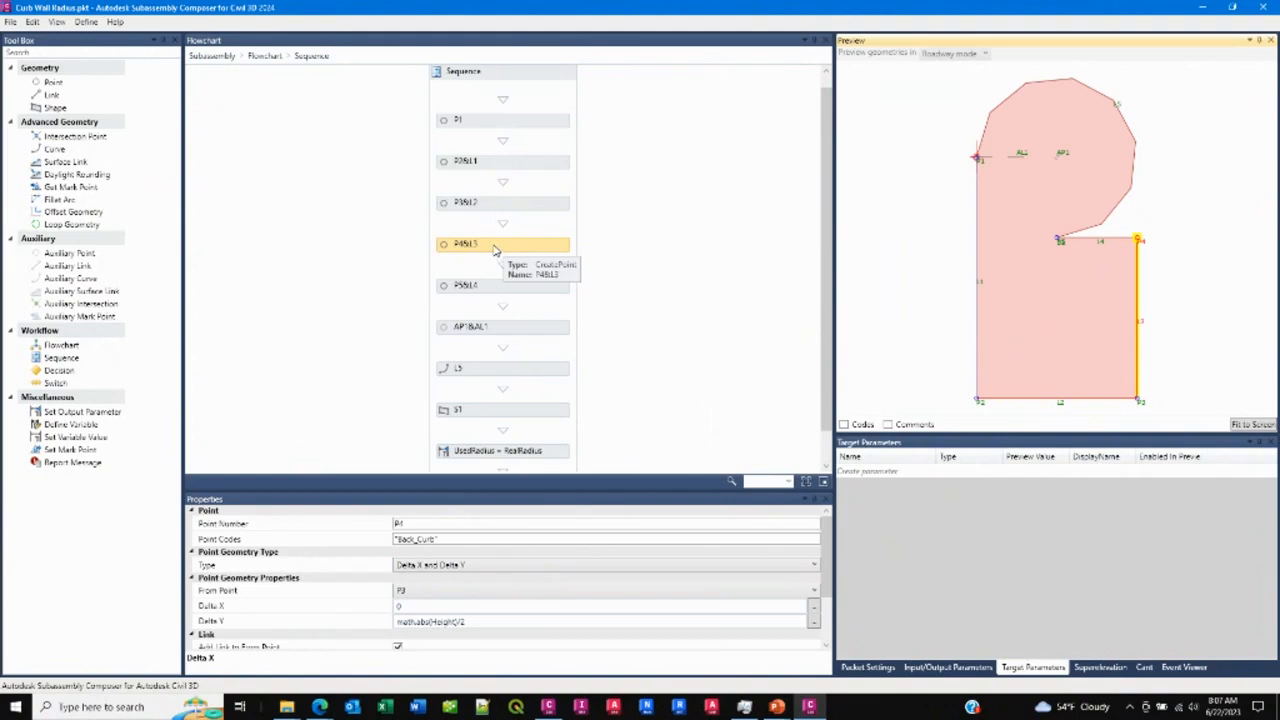
click(489, 258)
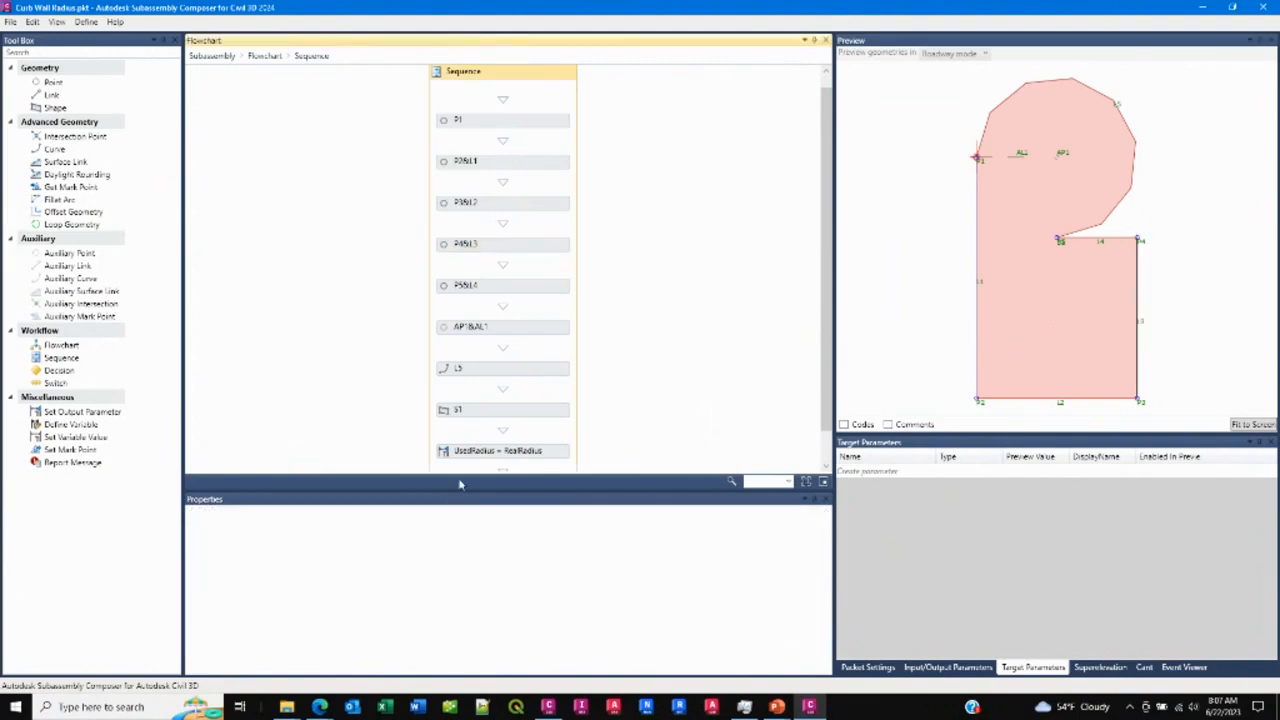
click(487, 249)
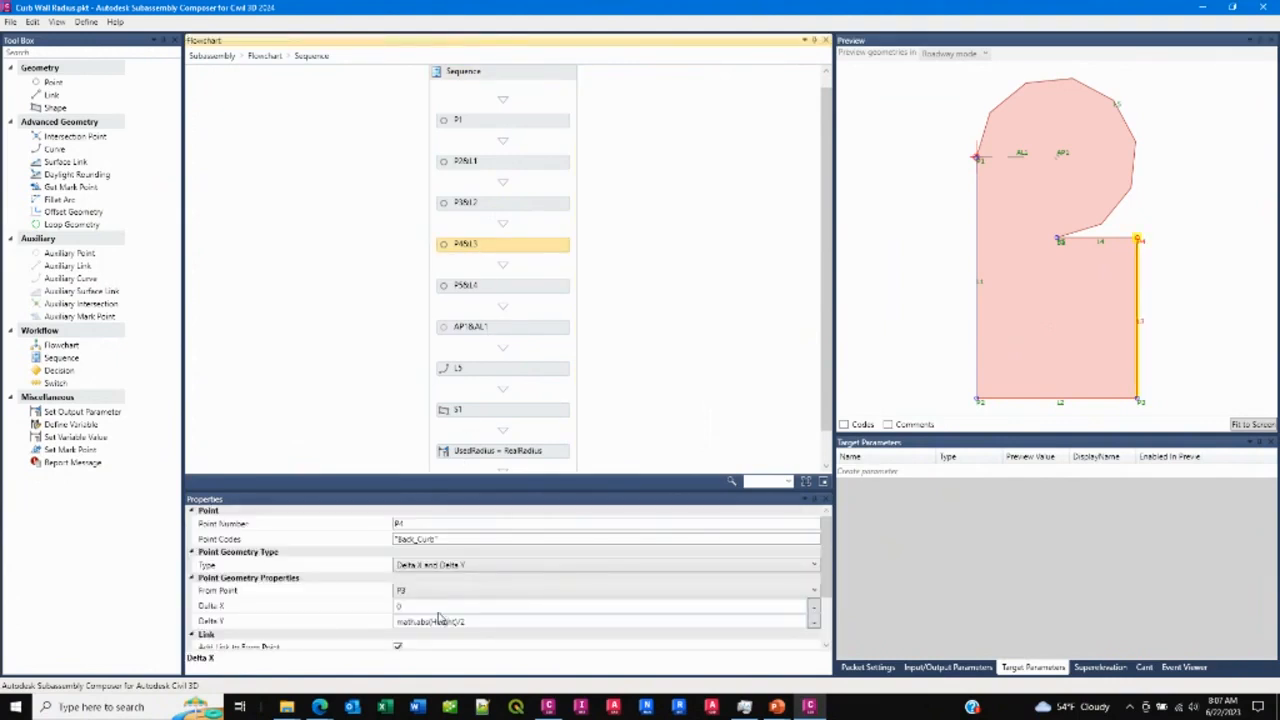
click(477, 205)
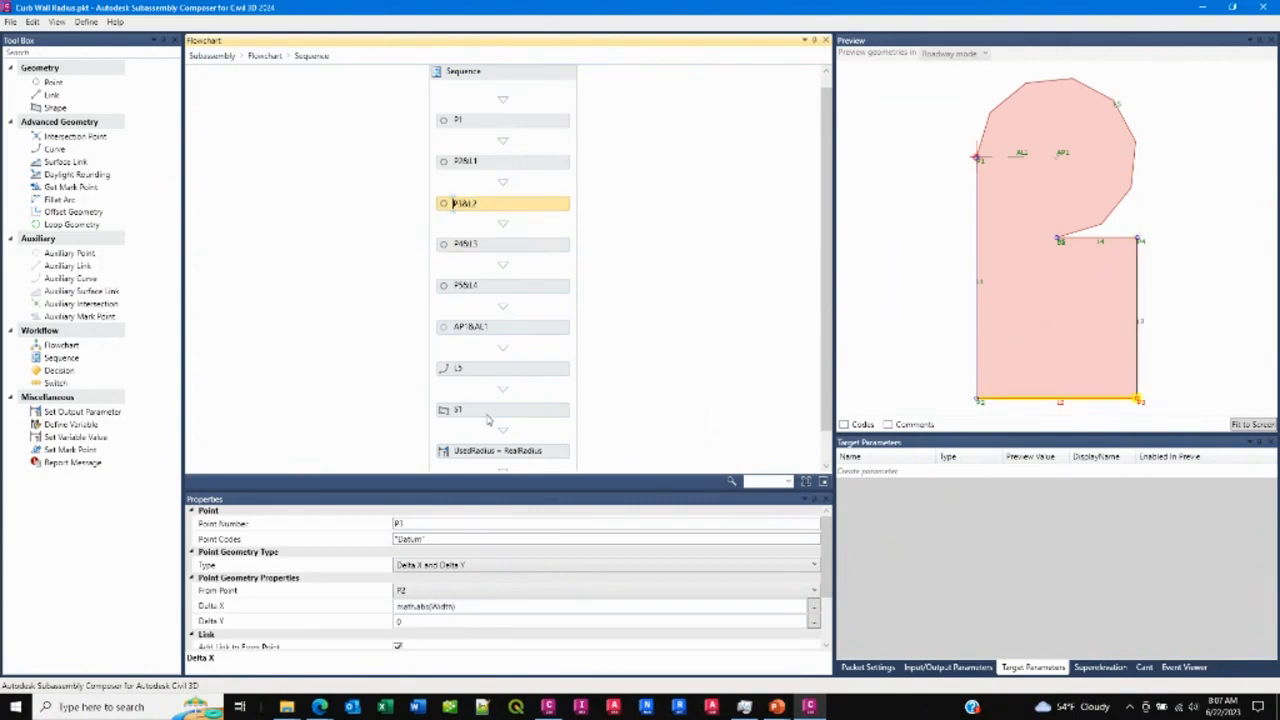
click(477, 607)
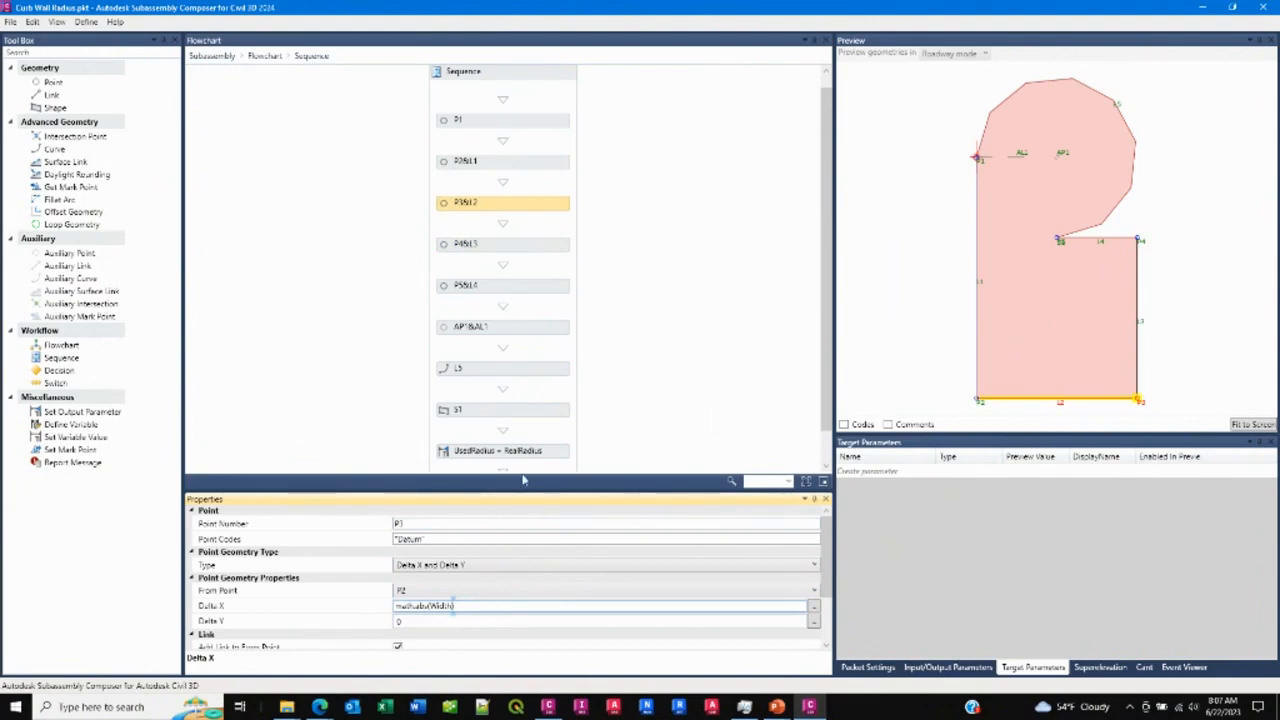
click(471, 163)
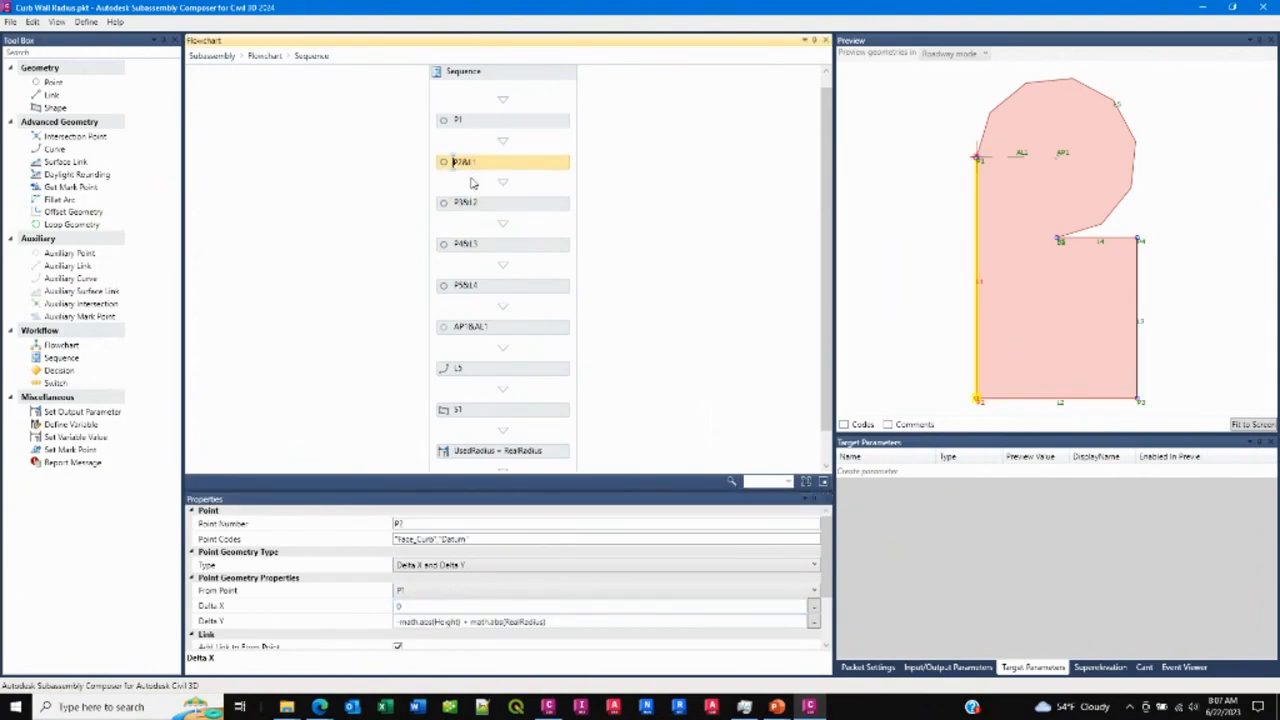
click(474, 246)
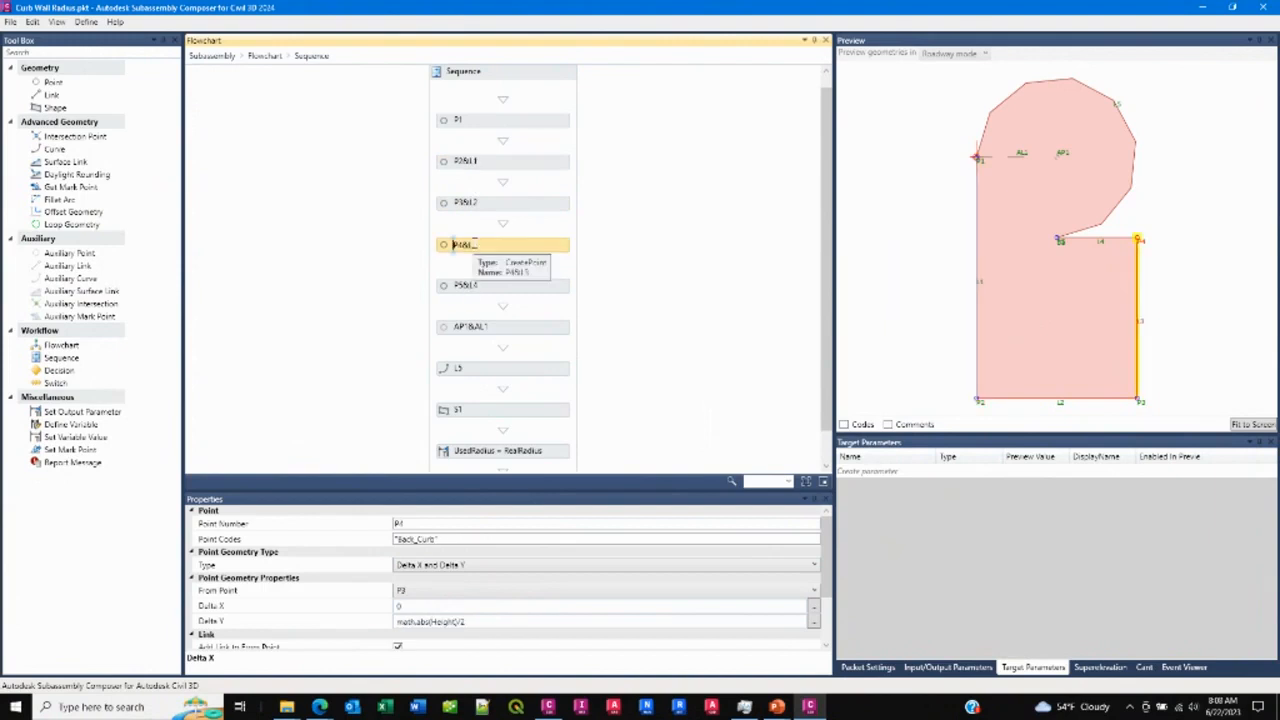
- Set point P4's Delta Y to math.abs(Height)
click(486, 622)
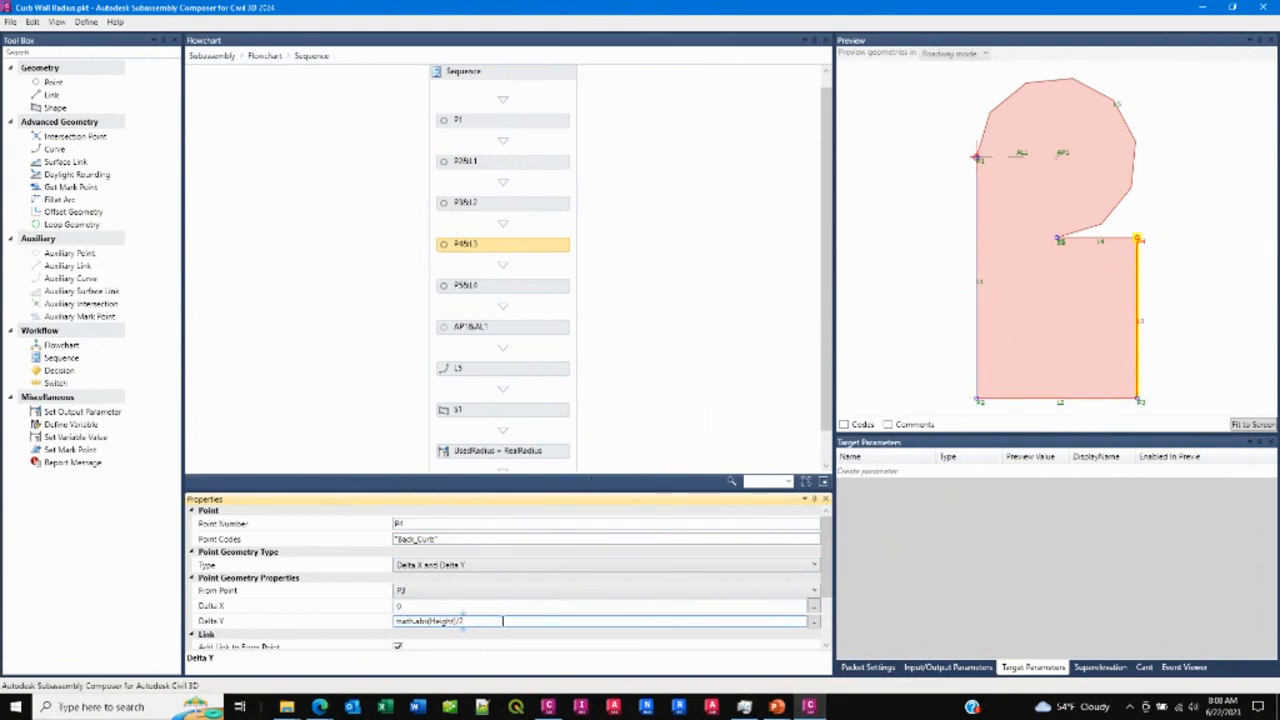
key(BackSpace)
key(Return)
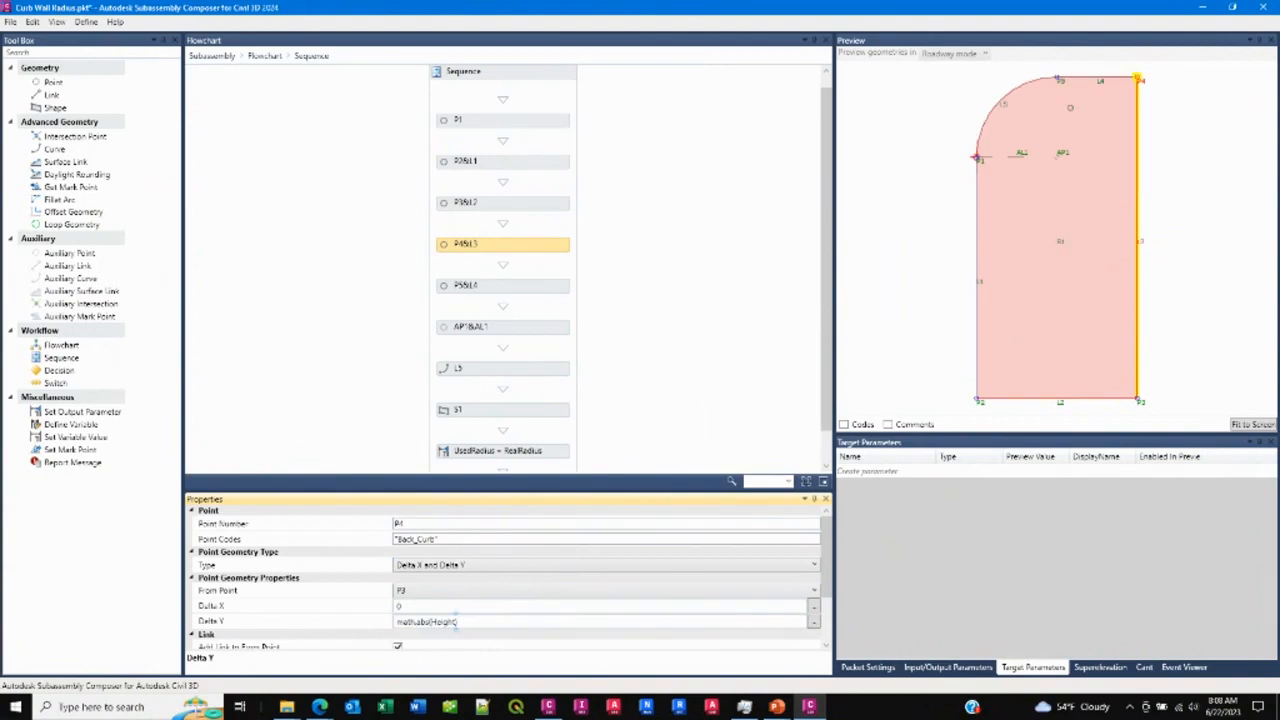
- Change point P4's Delta Y back to math.abs(Height)/2
click(480, 623)
text(/)
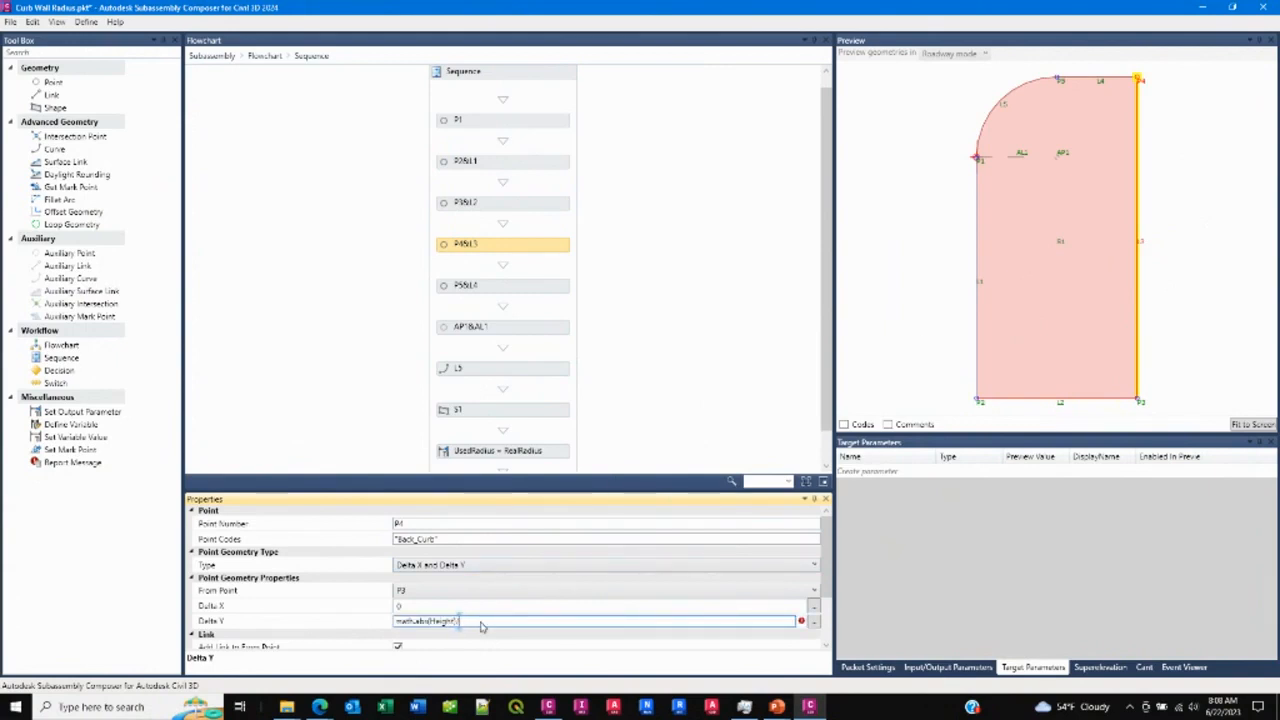
text(2)
click(497, 605)
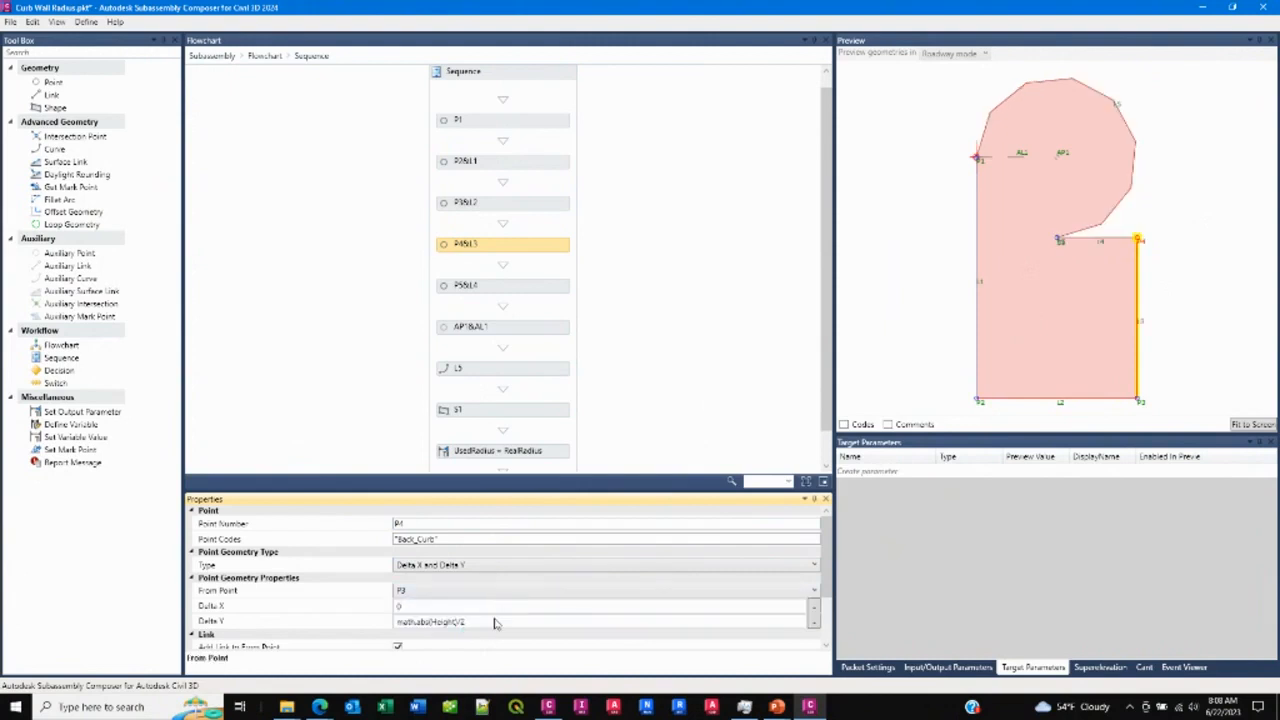
click(494, 620)
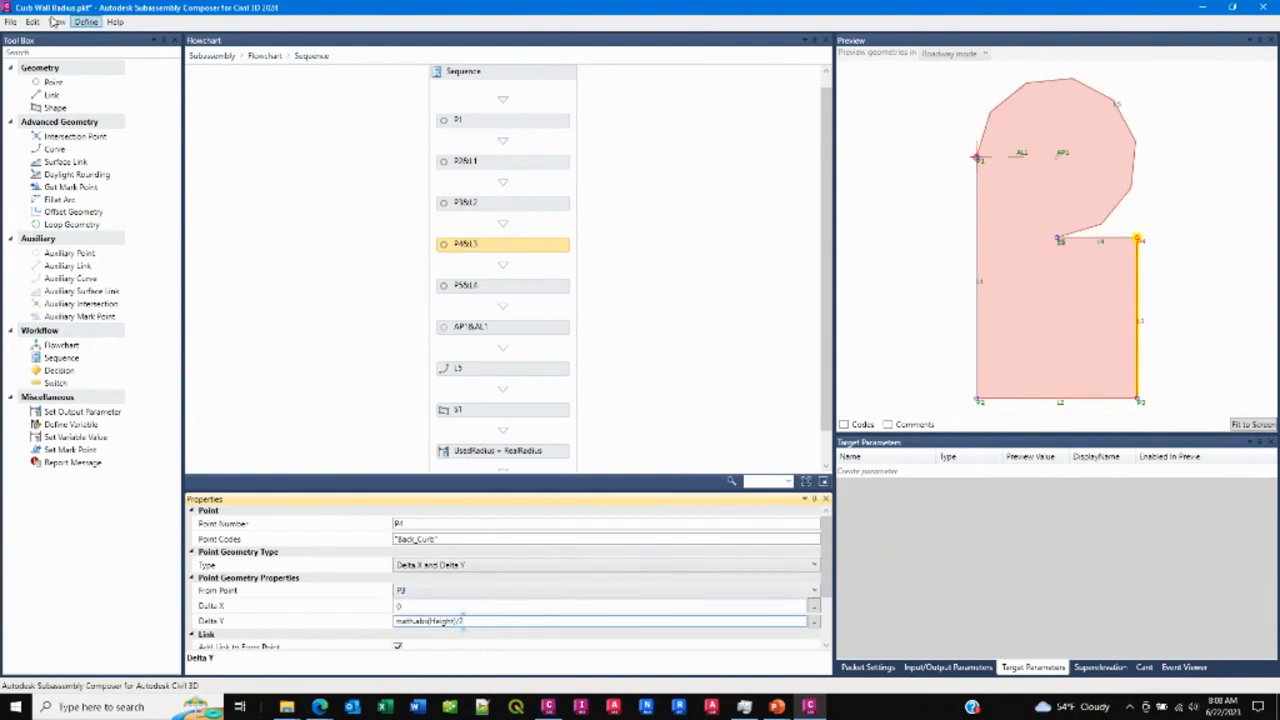
- Save the Curb Wall Radius.pkt subassembly file
click(10, 21)
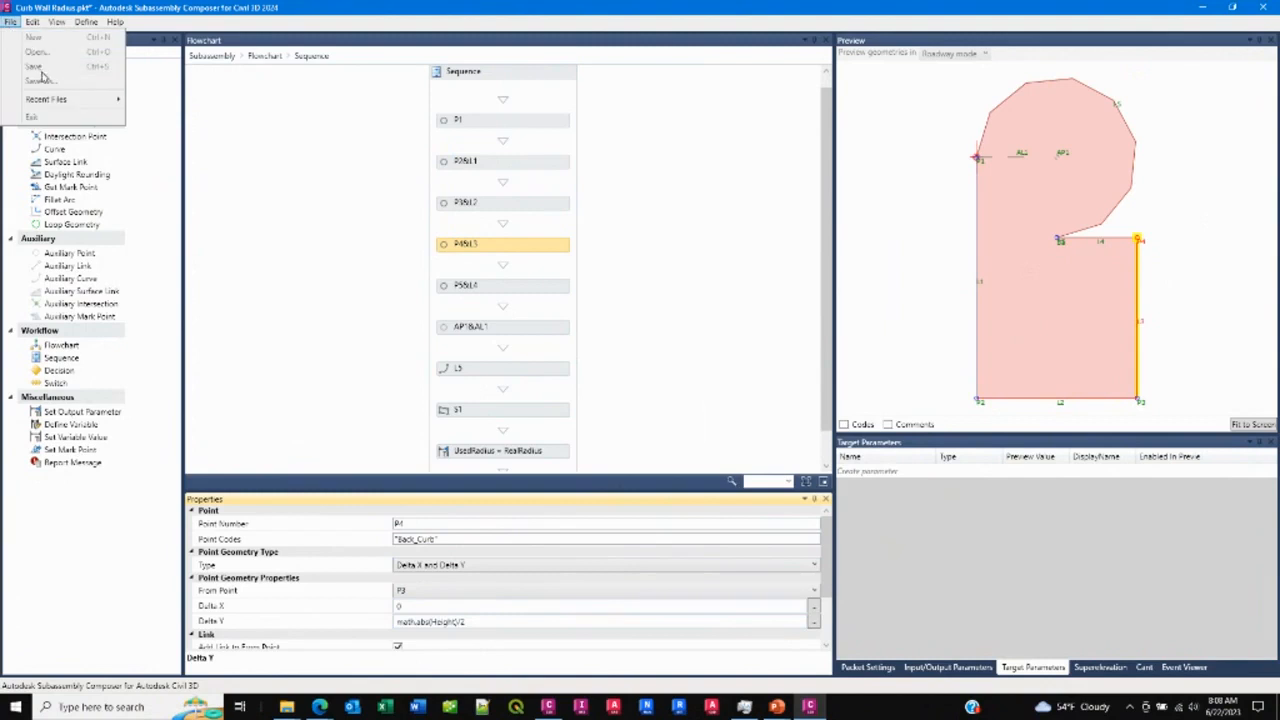
click(942, 328)
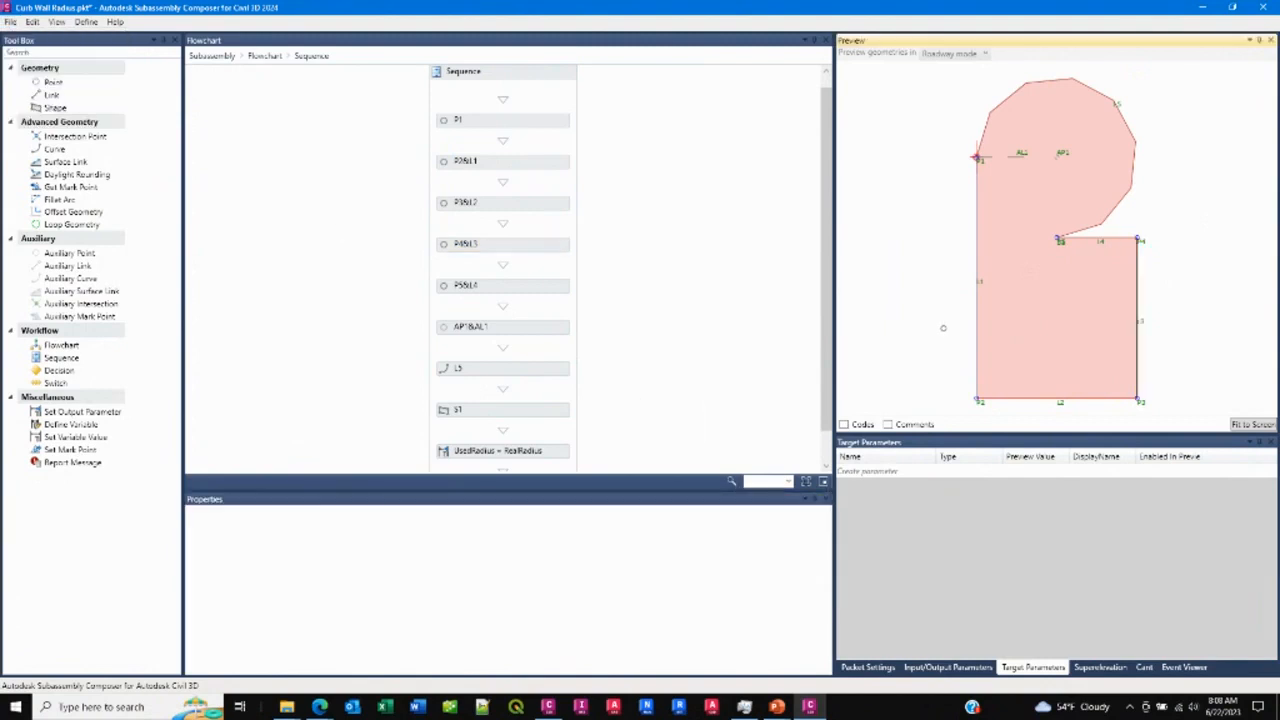
click(12, 21)
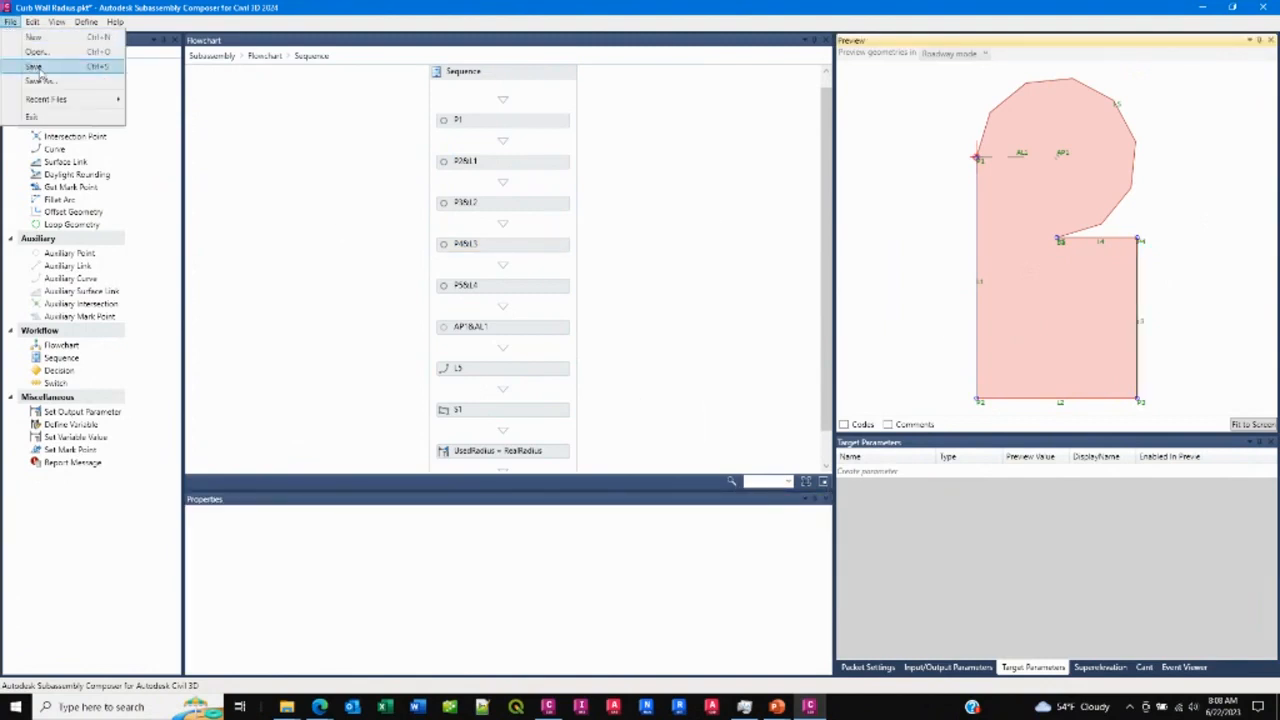
click(38, 64)
- Switch to Civil 3D, open the recent Subassembly Linking drawing and delete the Residential-Half Curb LT assembly
click(548, 706)
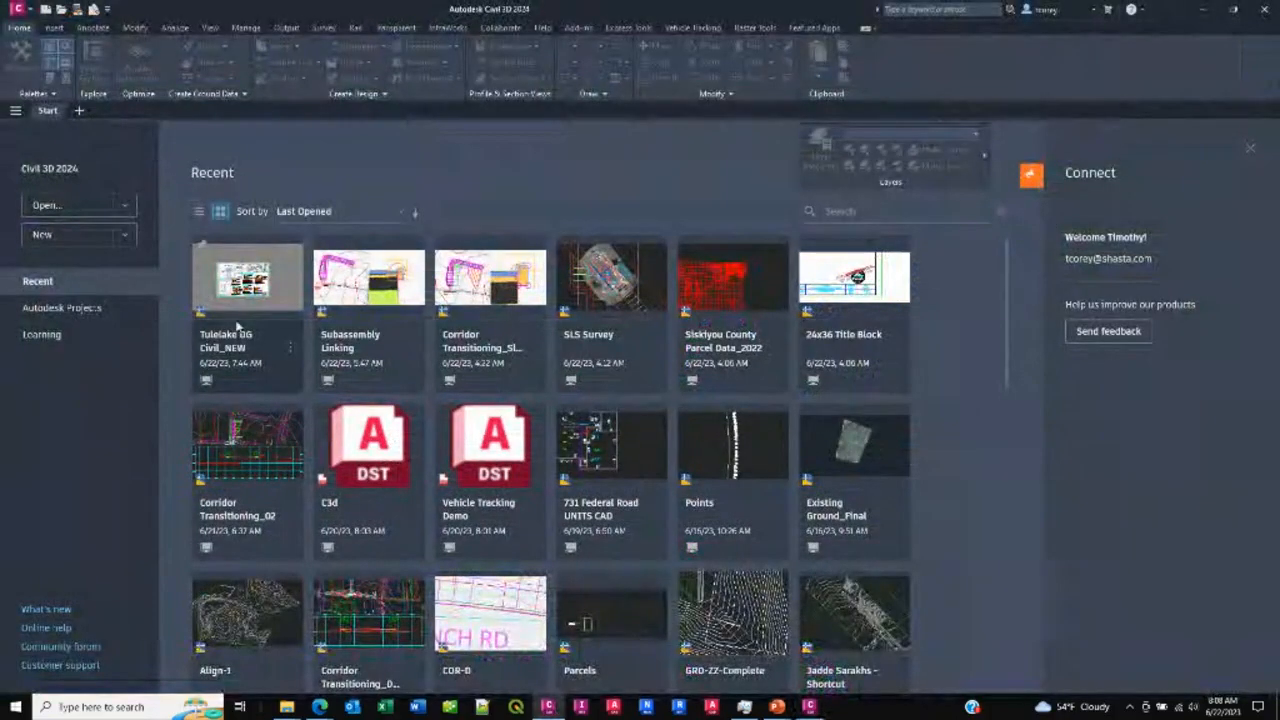
click(344, 356)
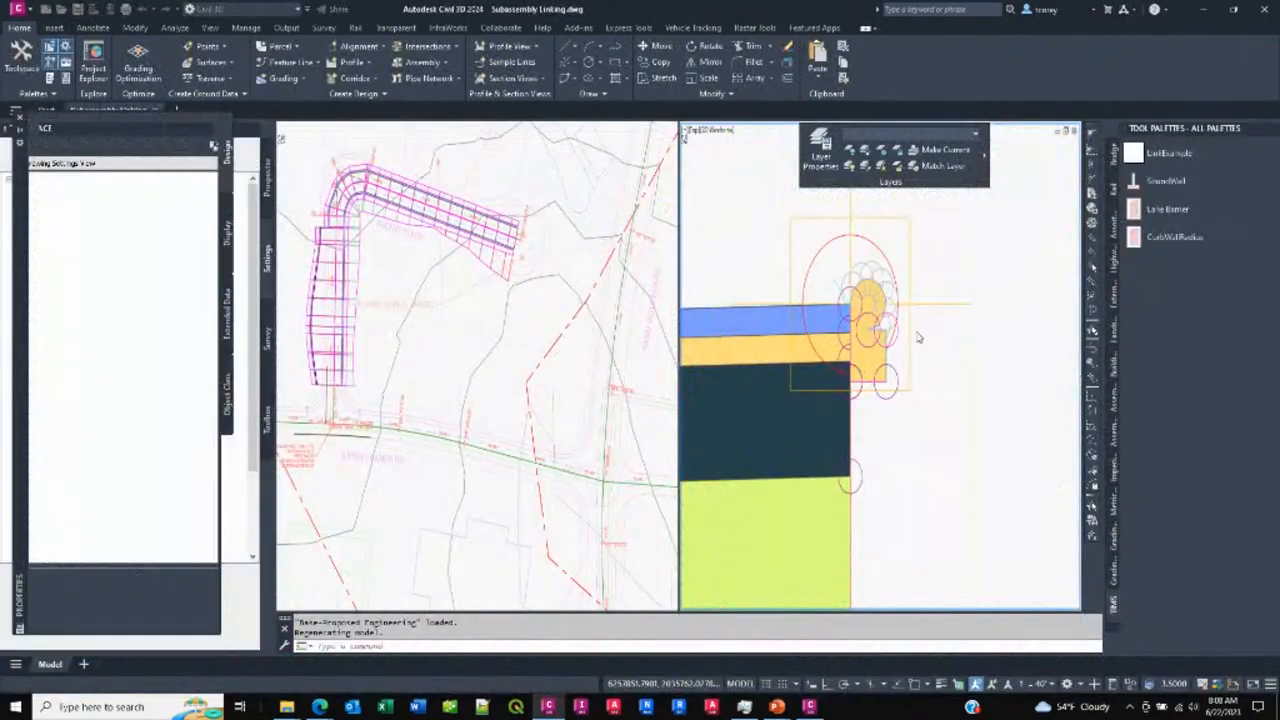
click(922, 340)
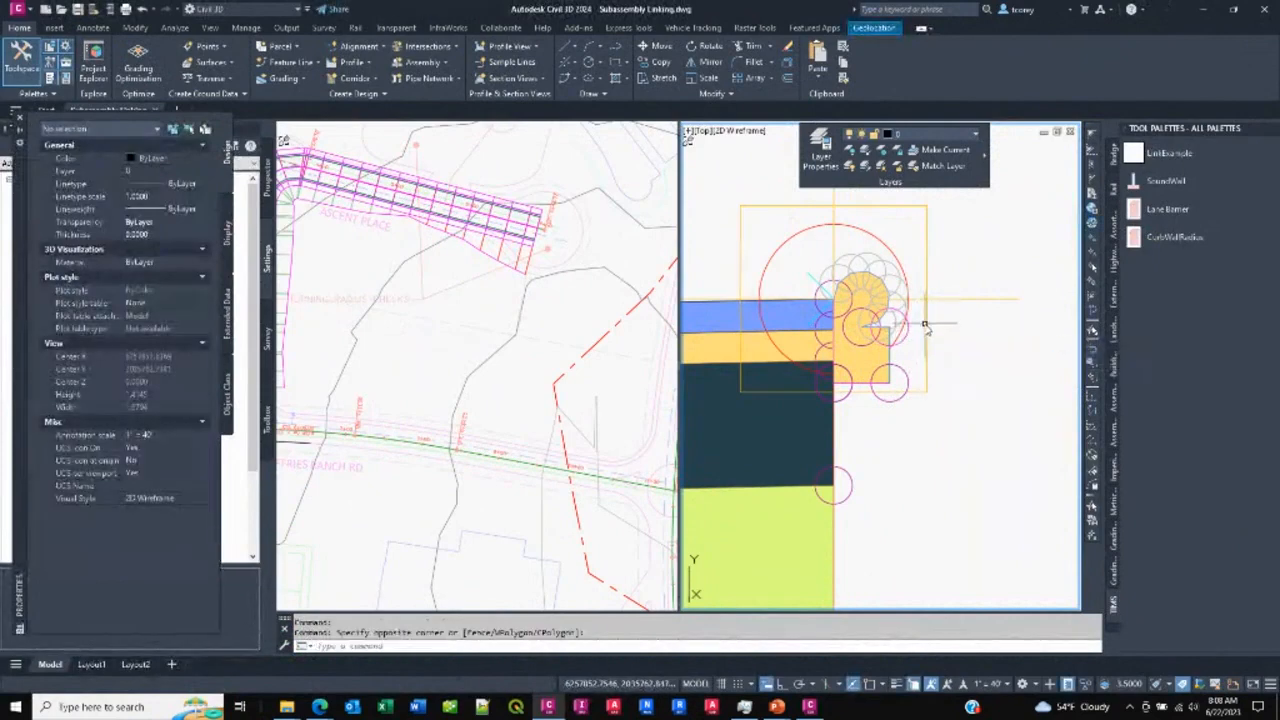
click(925, 333)
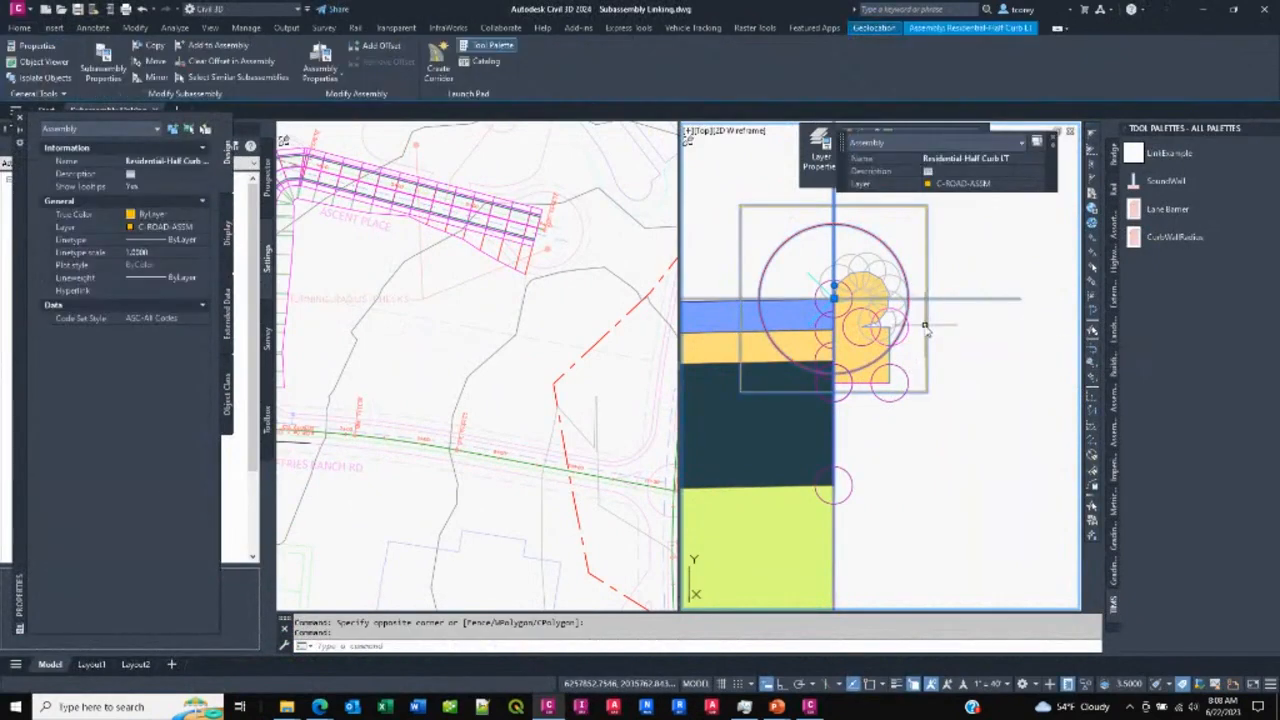
key(Delete)
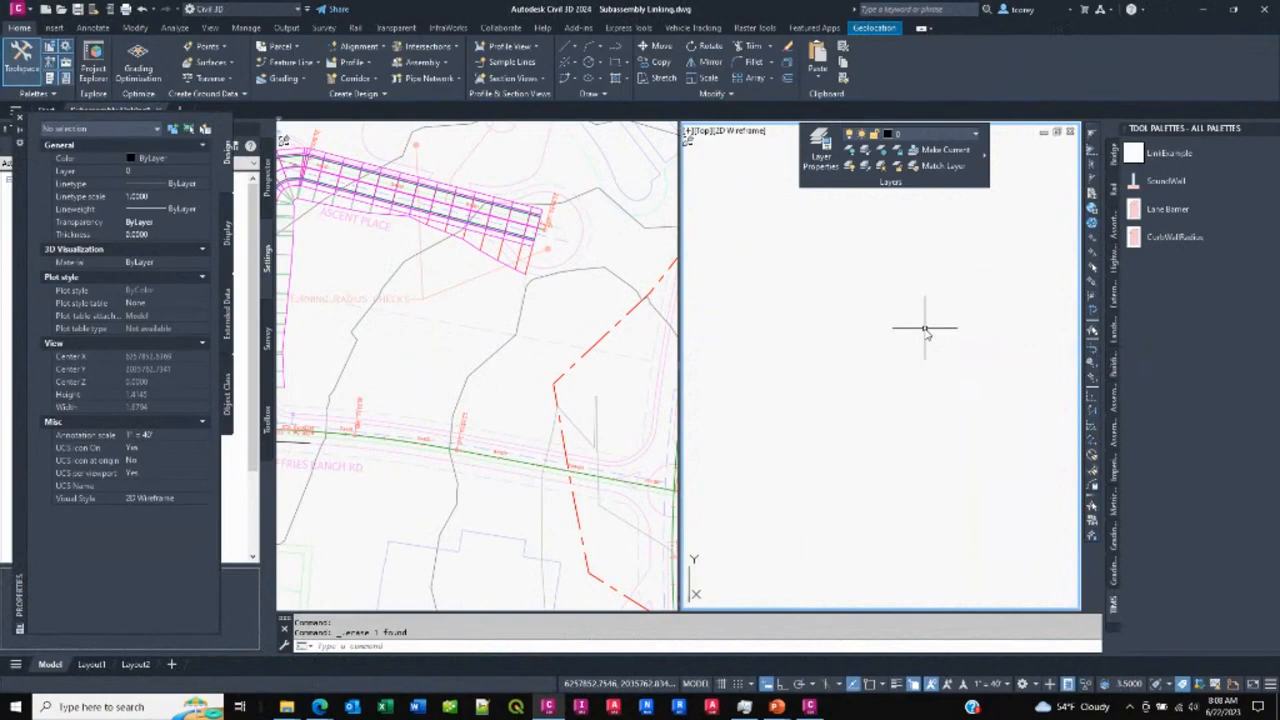
- Remove the CurbWallRadius subassembly from the TIMS tool palette
right_click(1150, 240)
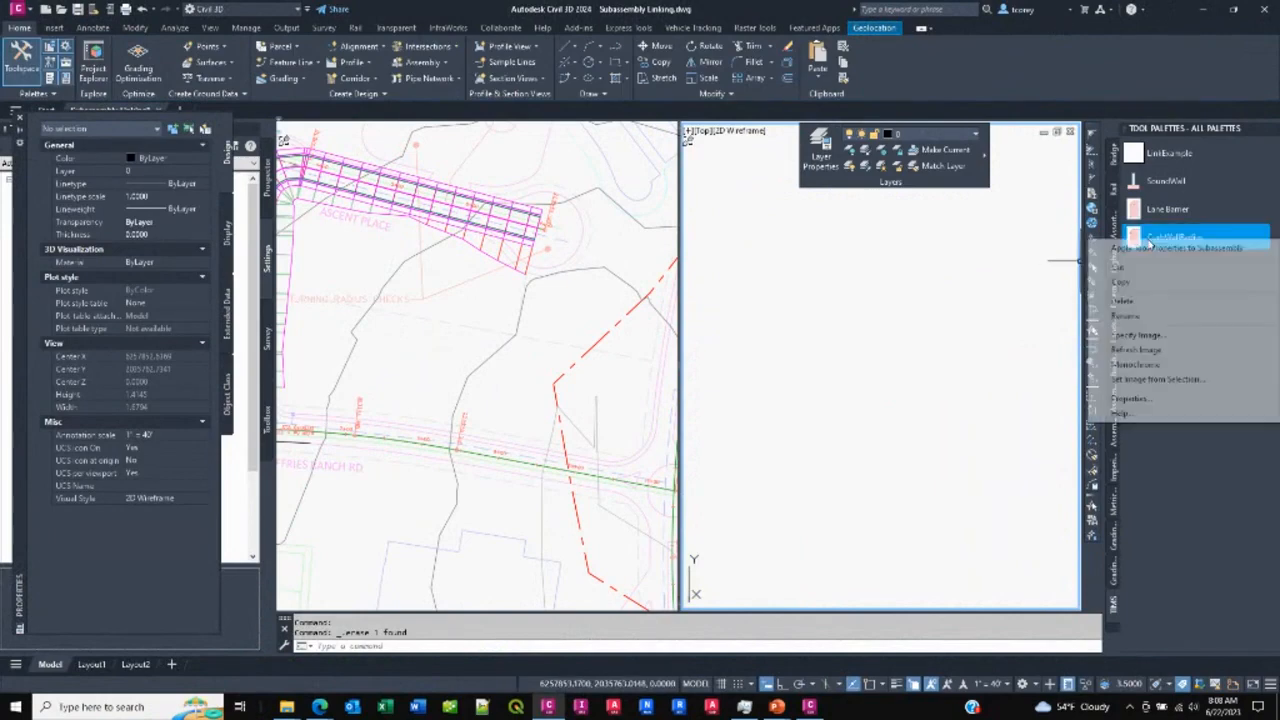
click(1124, 301)
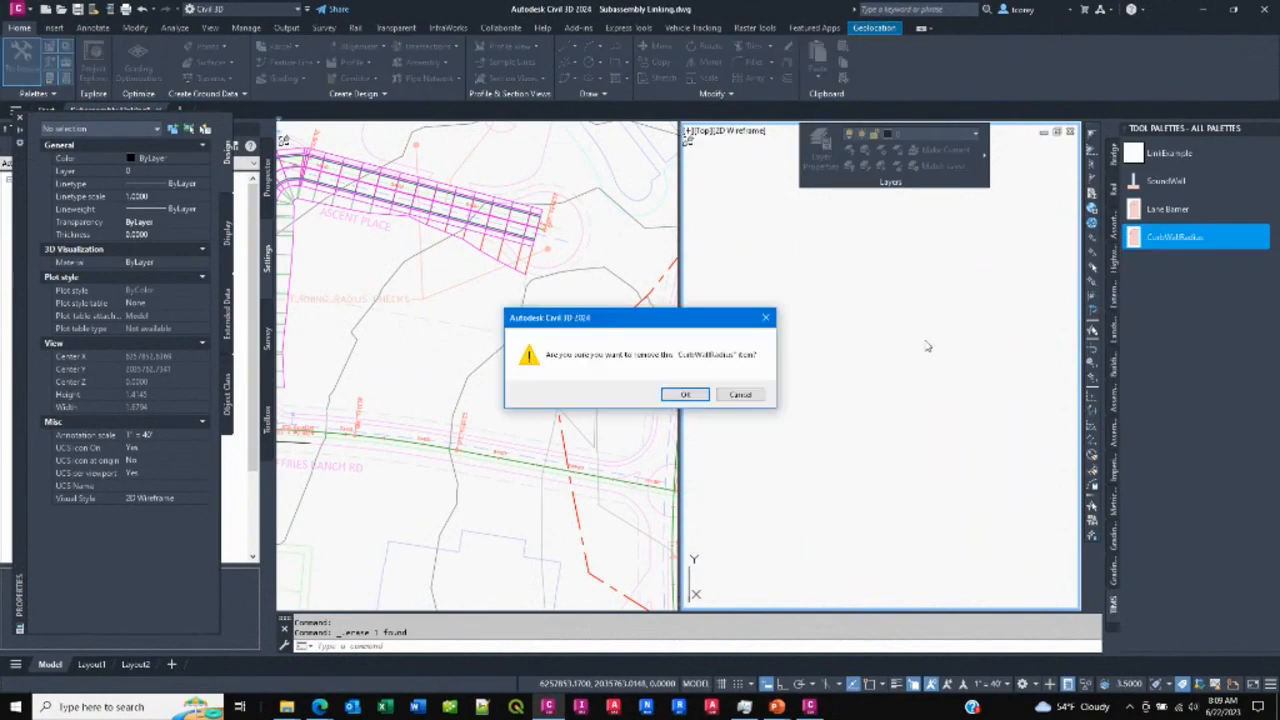
click(684, 395)
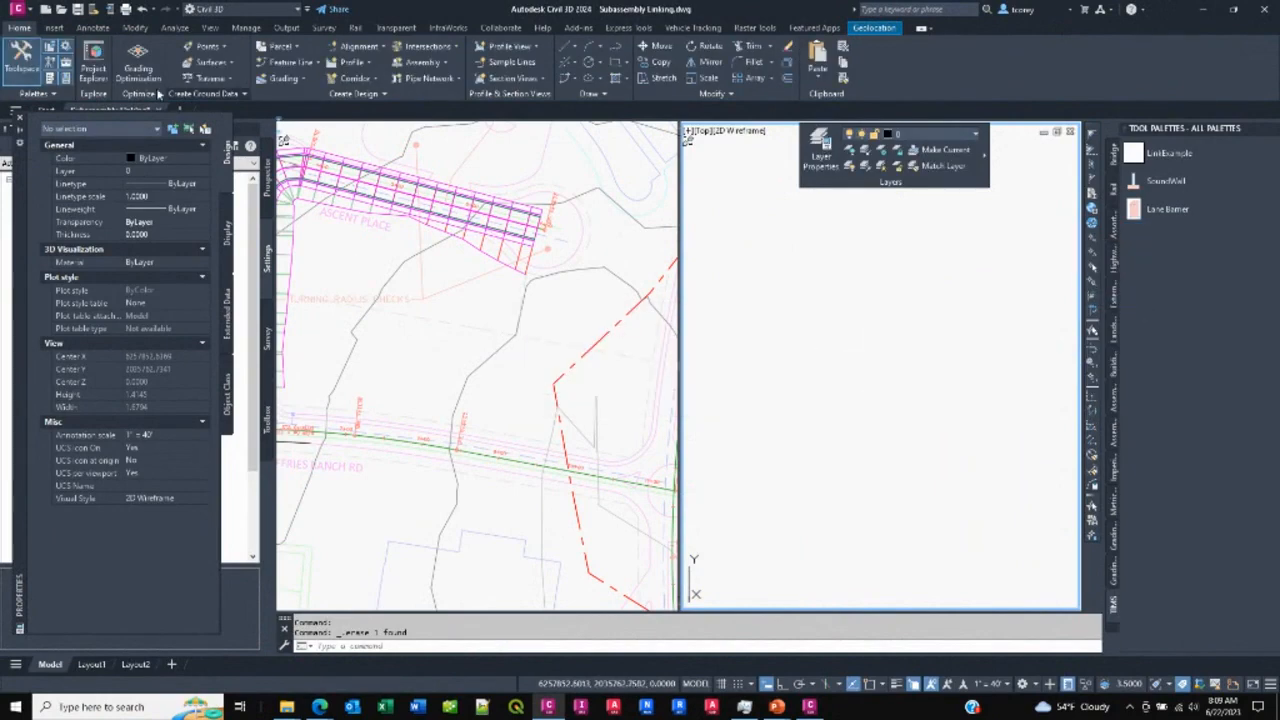
- Start the Import Subassemblies command
click(48, 30)
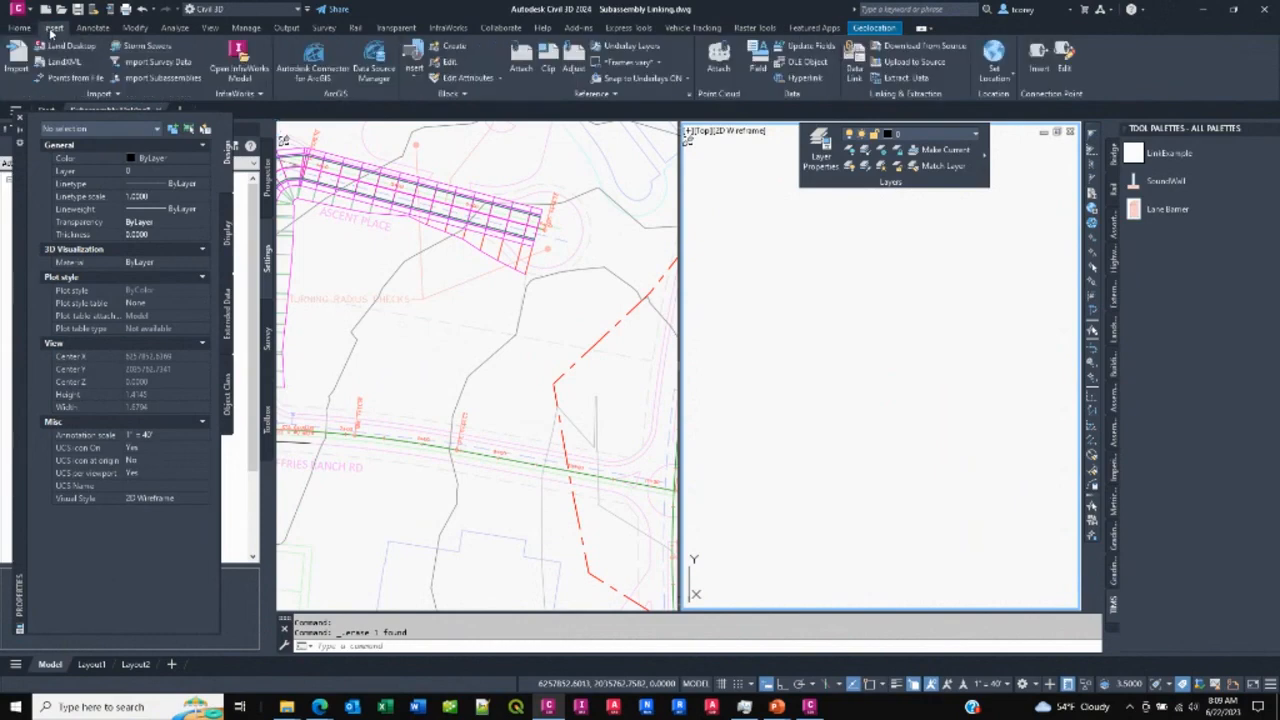
click(148, 80)
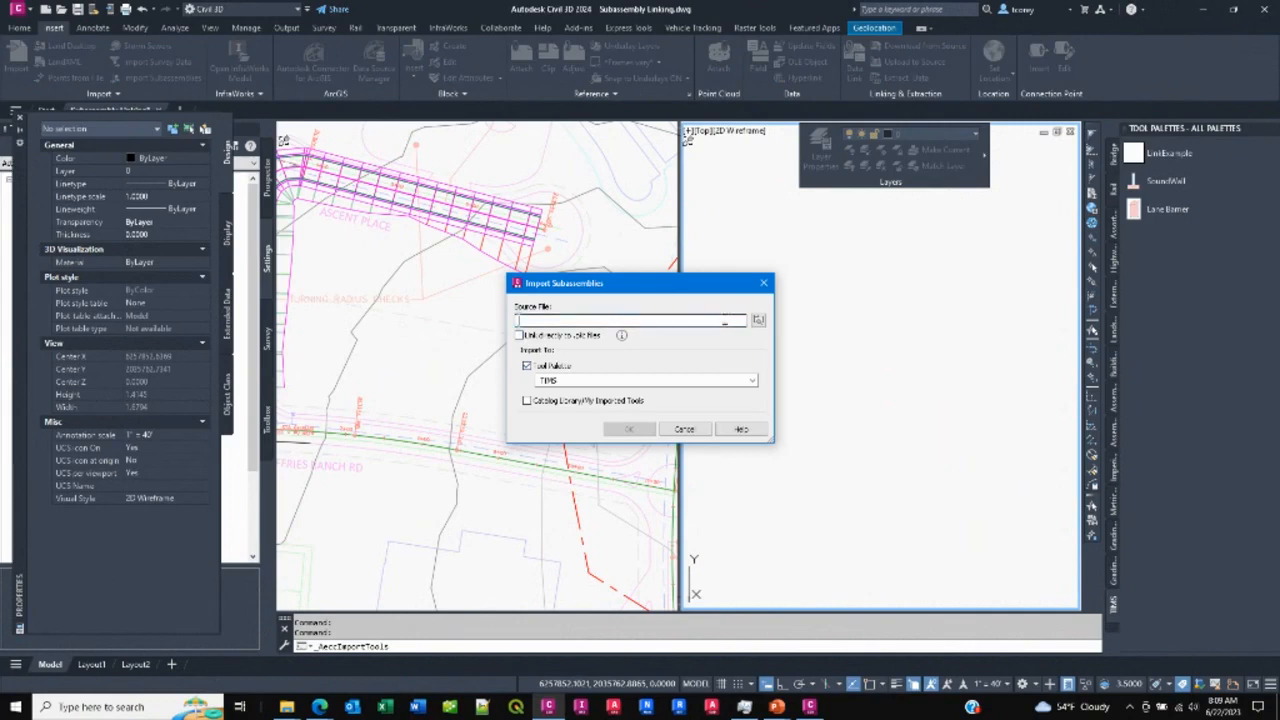
click(759, 320)
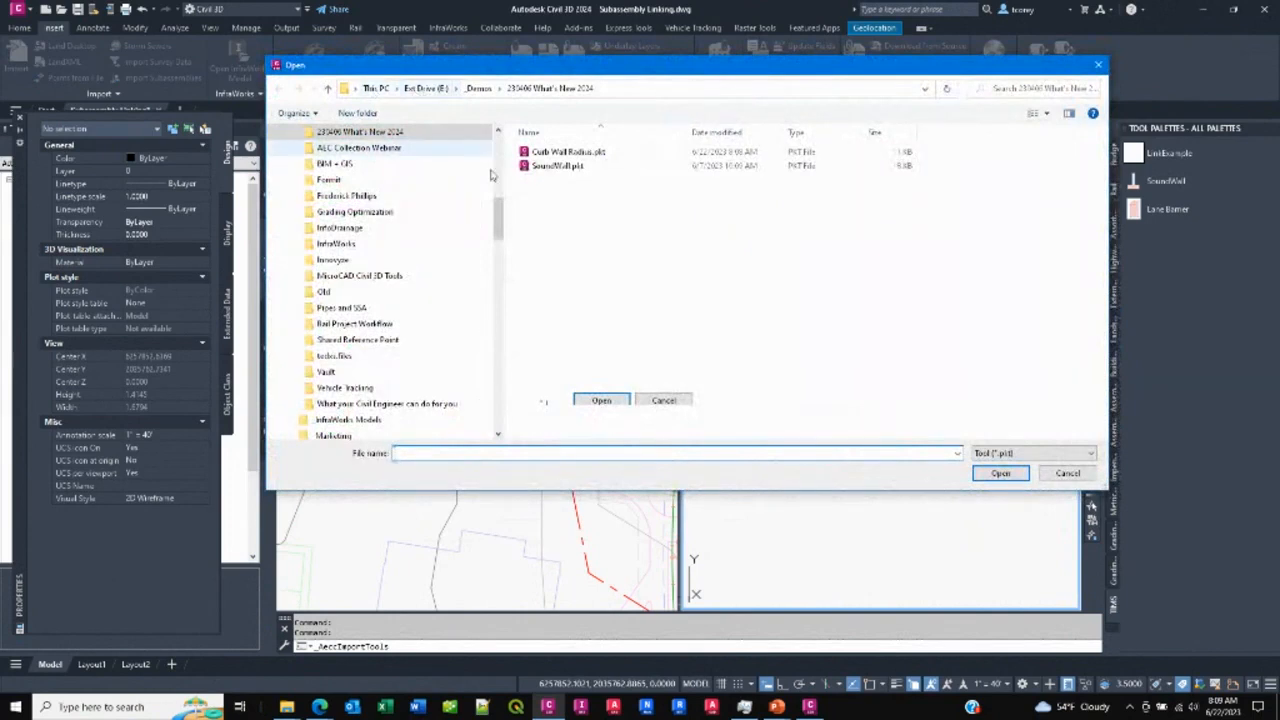
drag(503, 220, 514, 145)
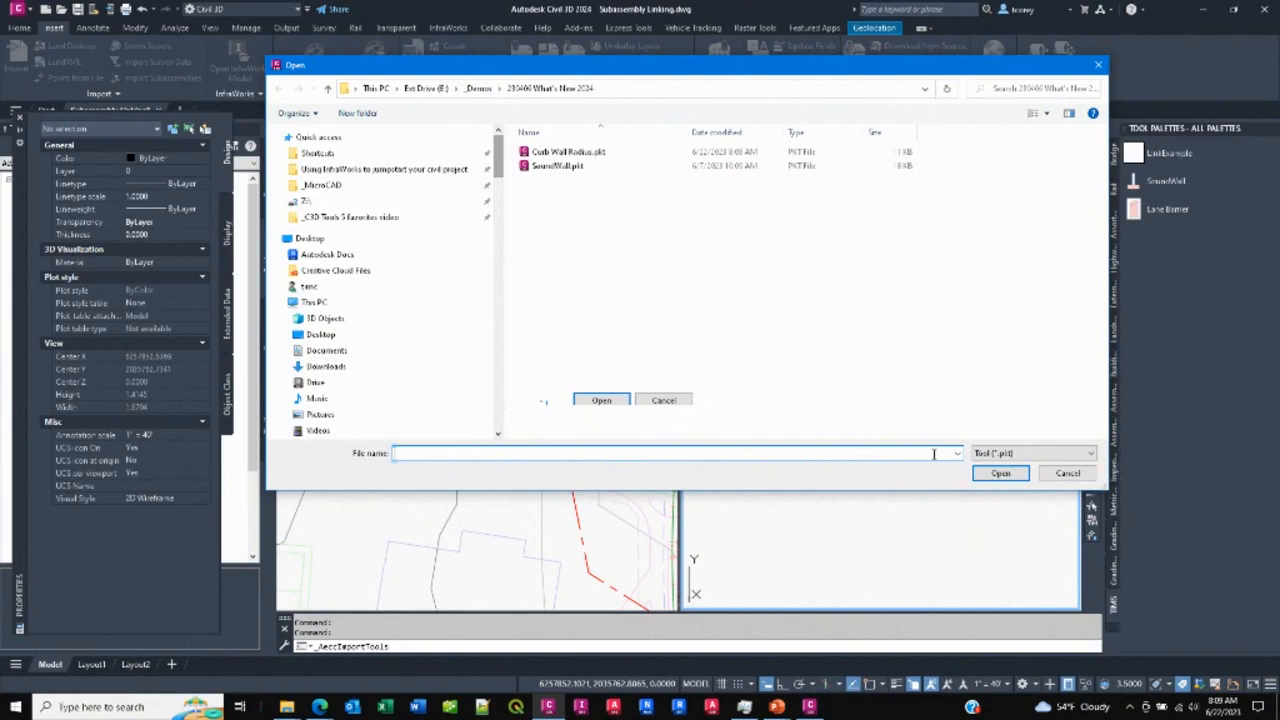
click(1060, 476)
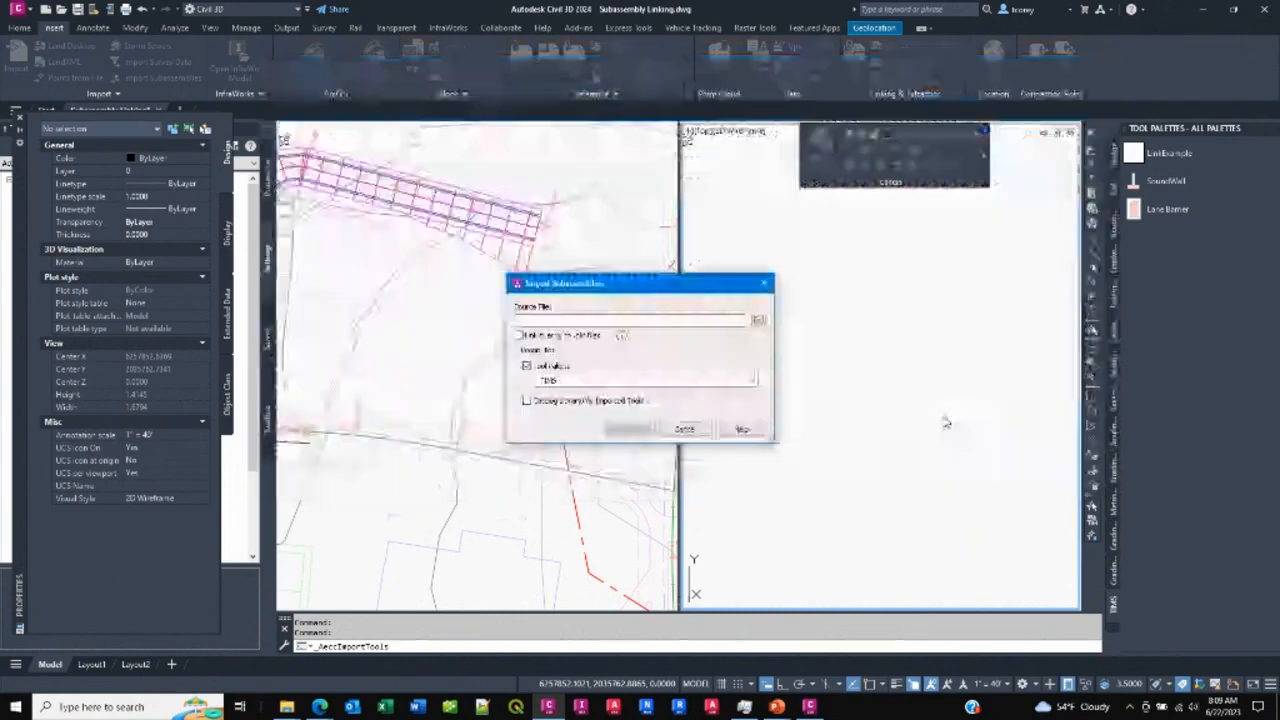
- Import Curb Wall Radius.pkt into the TIMS tool palette with a direct link to the .pkt file, importing it with a new name
click(519, 335)
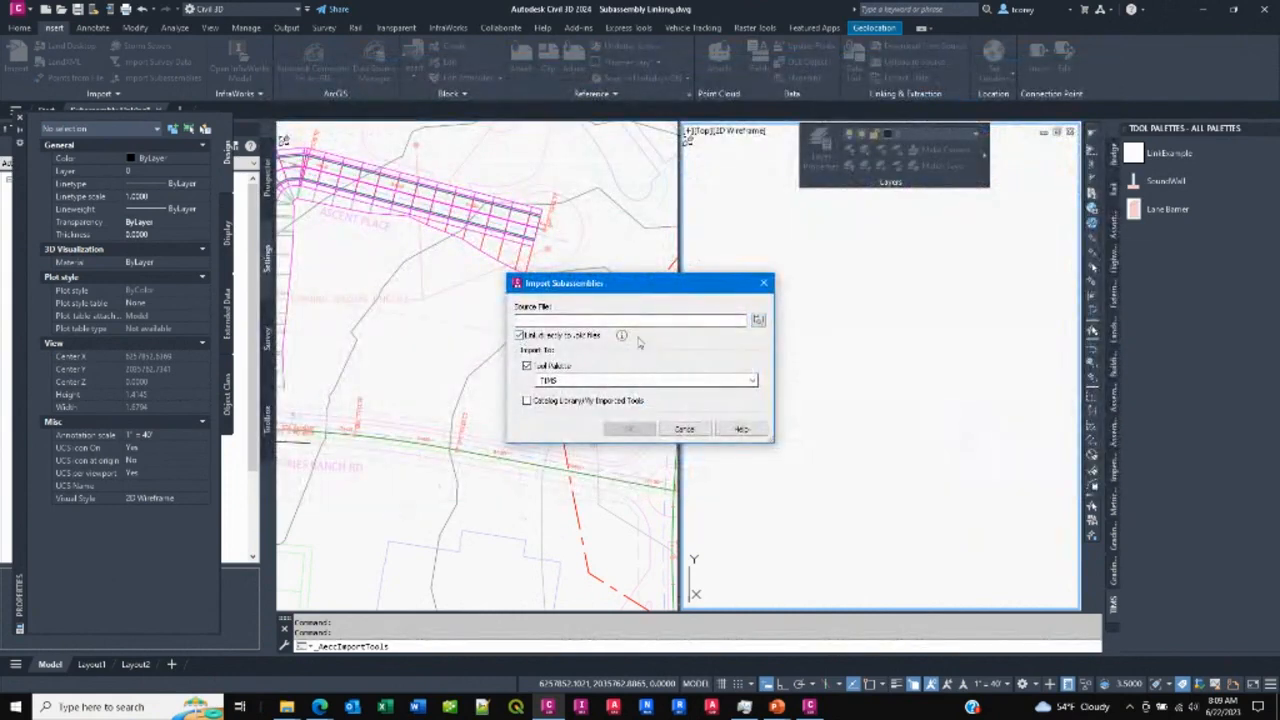
click(759, 322)
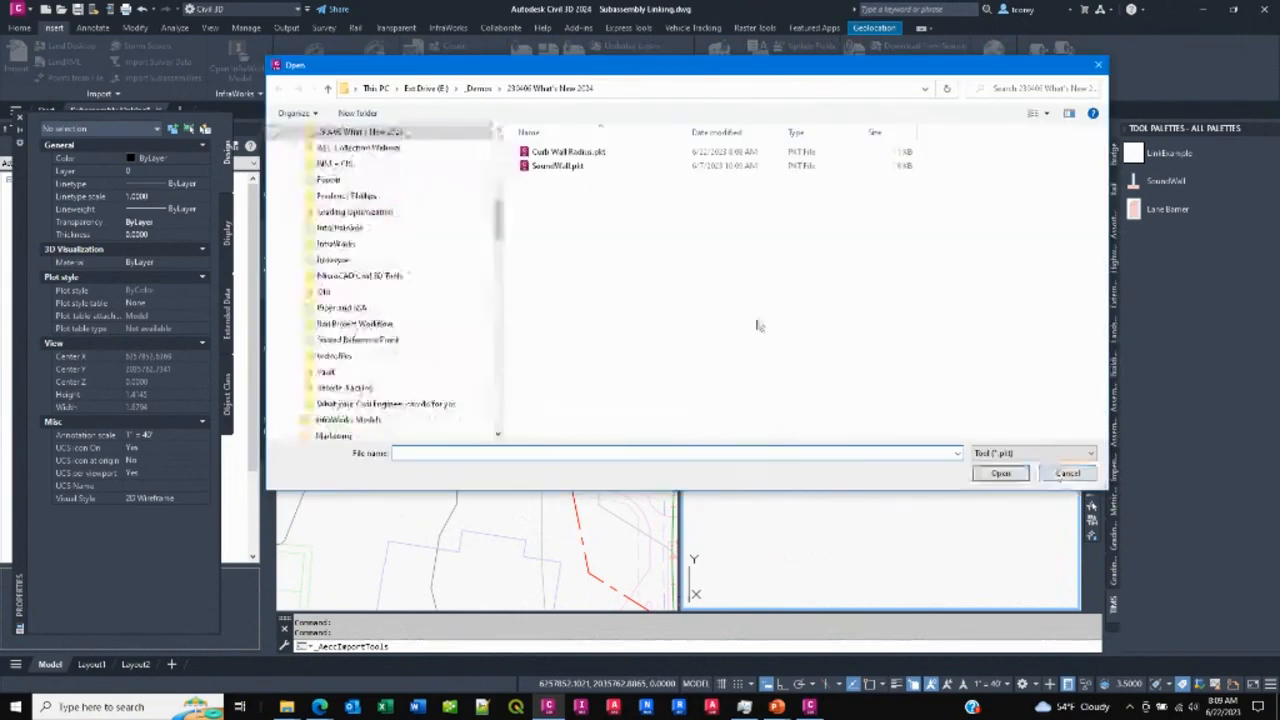
click(560, 151)
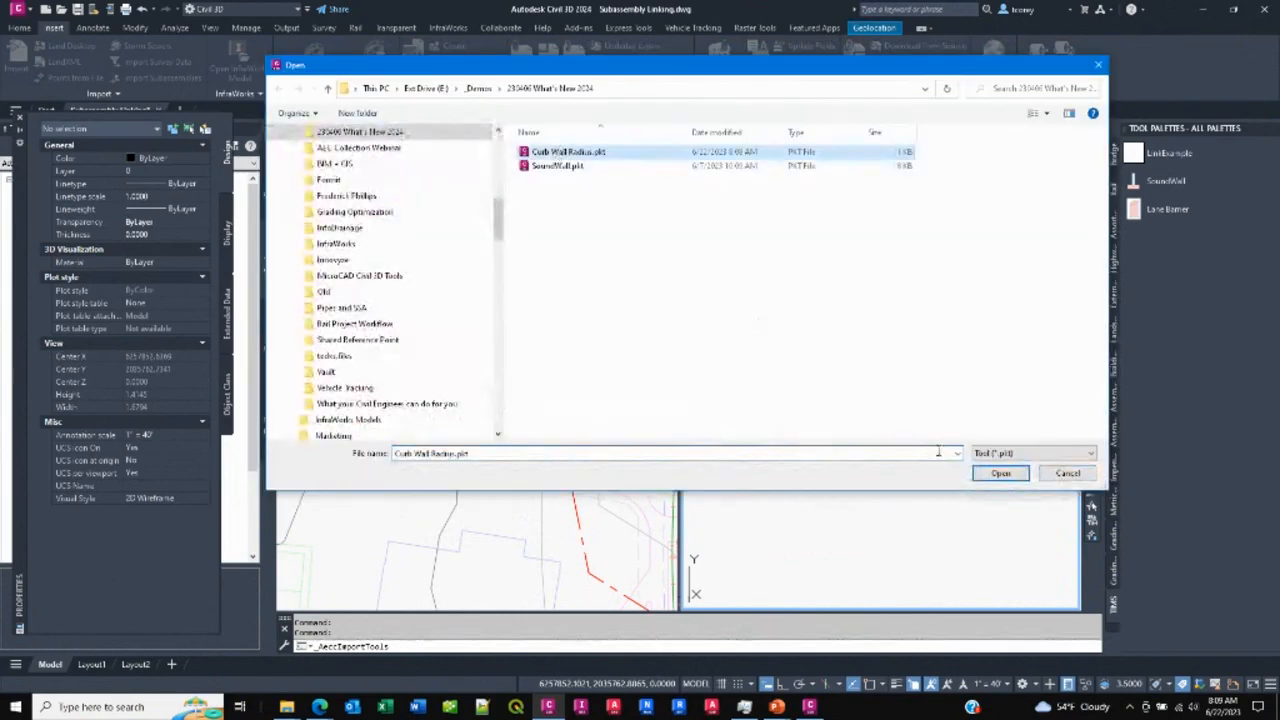
click(1000, 473)
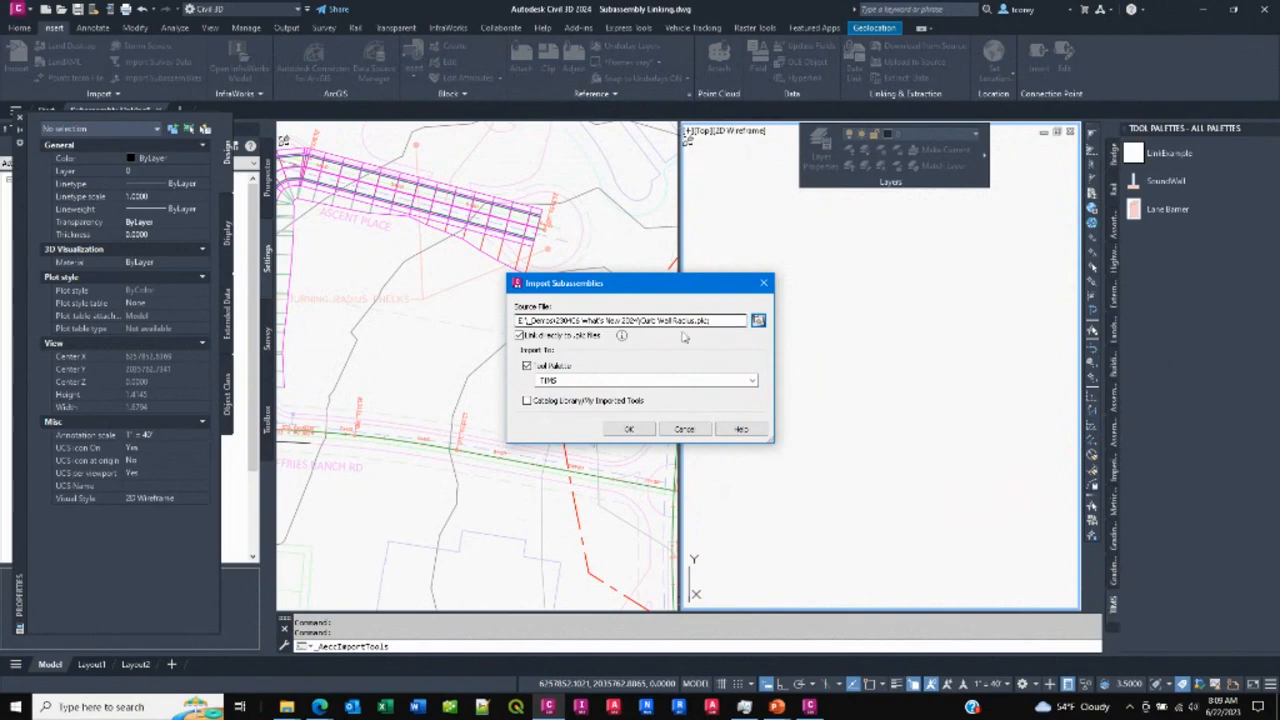
click(627, 430)
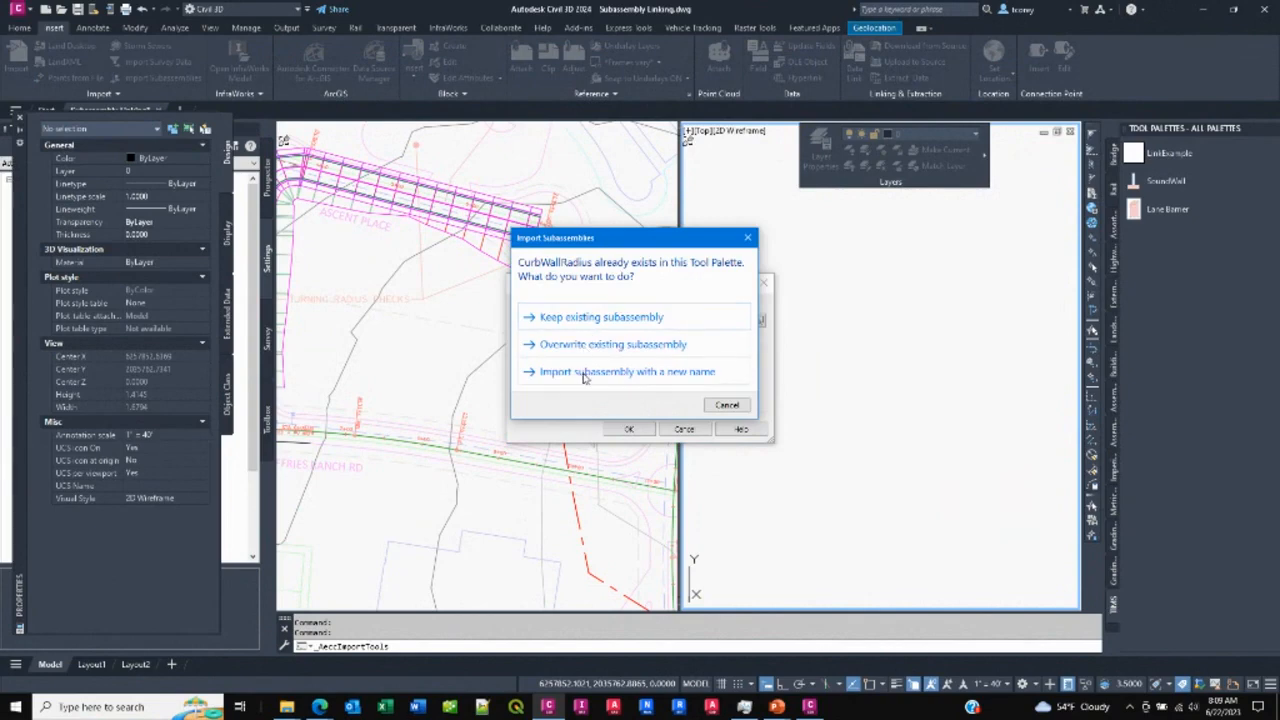
click(585, 372)
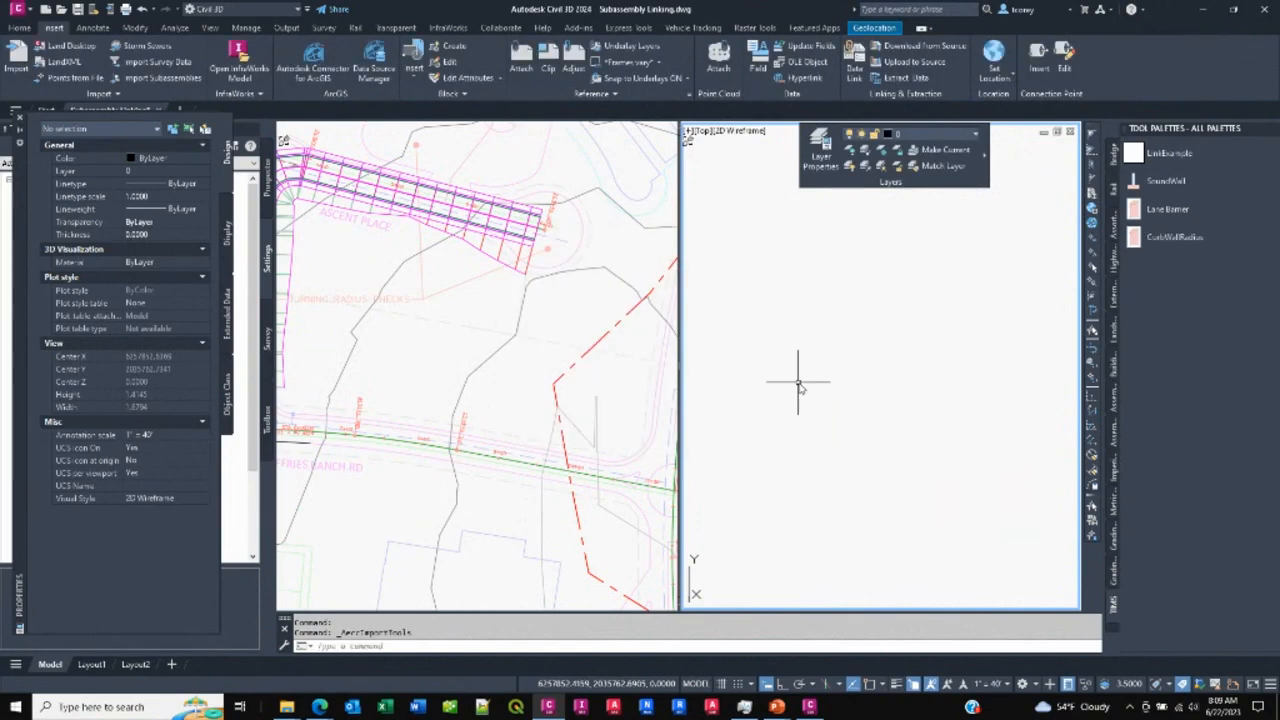
- Close the Properties palette and zoom to the Primary Road Part Section - Daylight Left assembly from the Prospector tree
click(1170, 238)
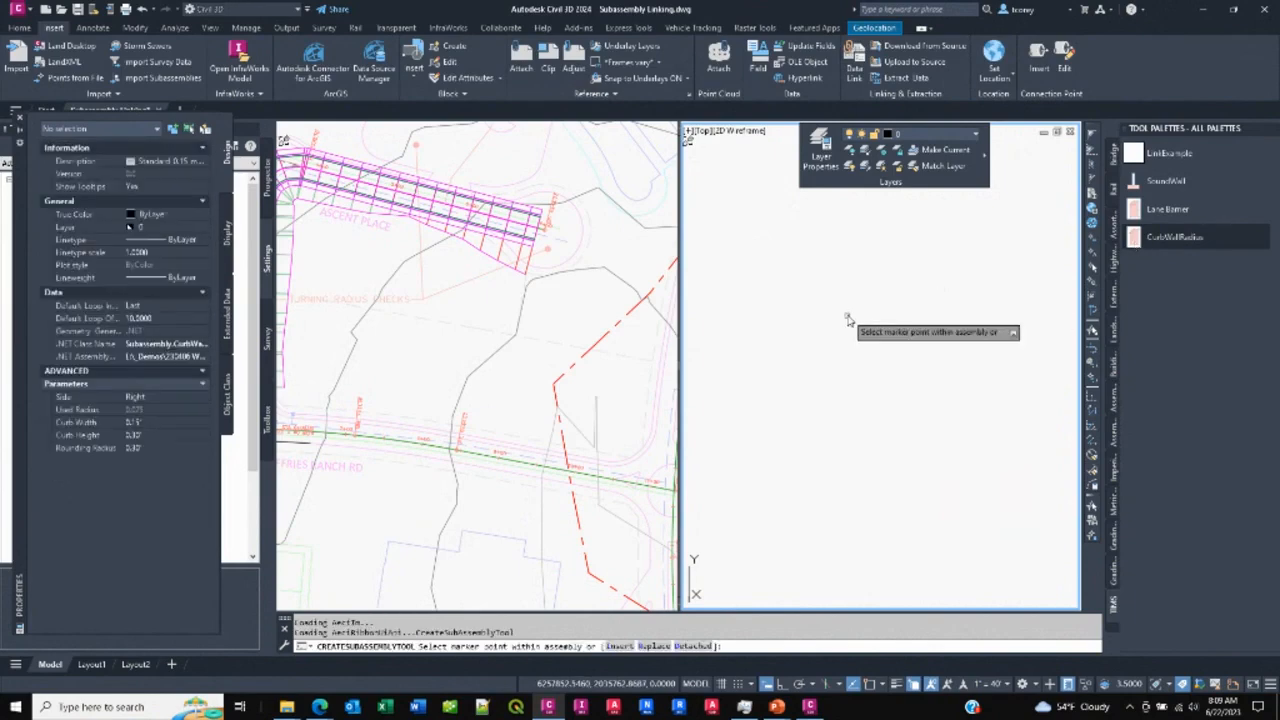
key(Escape)
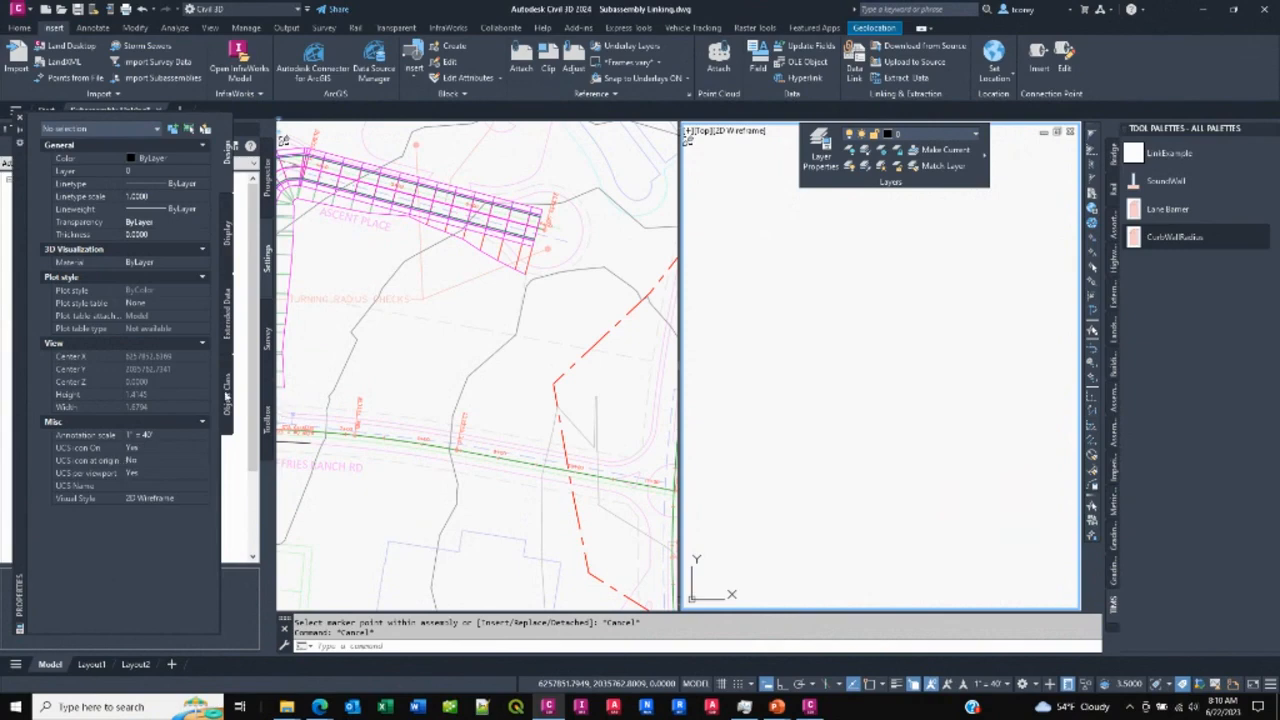
click(19, 118)
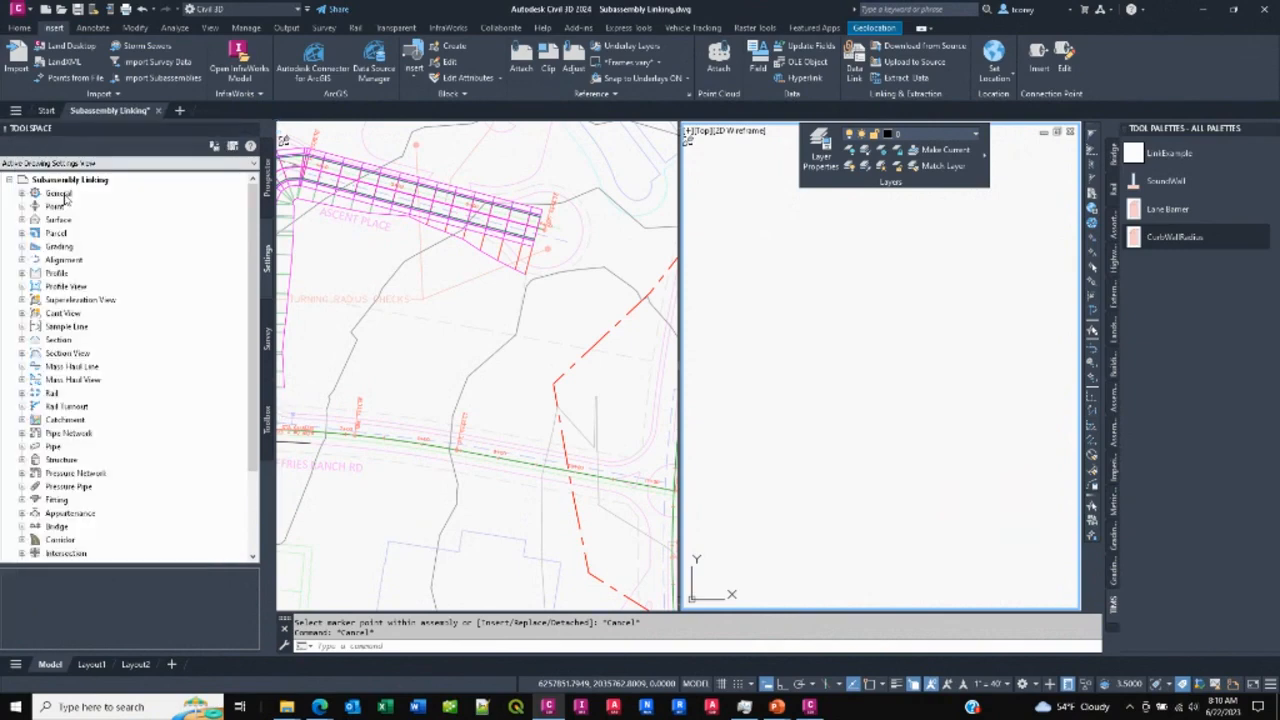
click(267, 188)
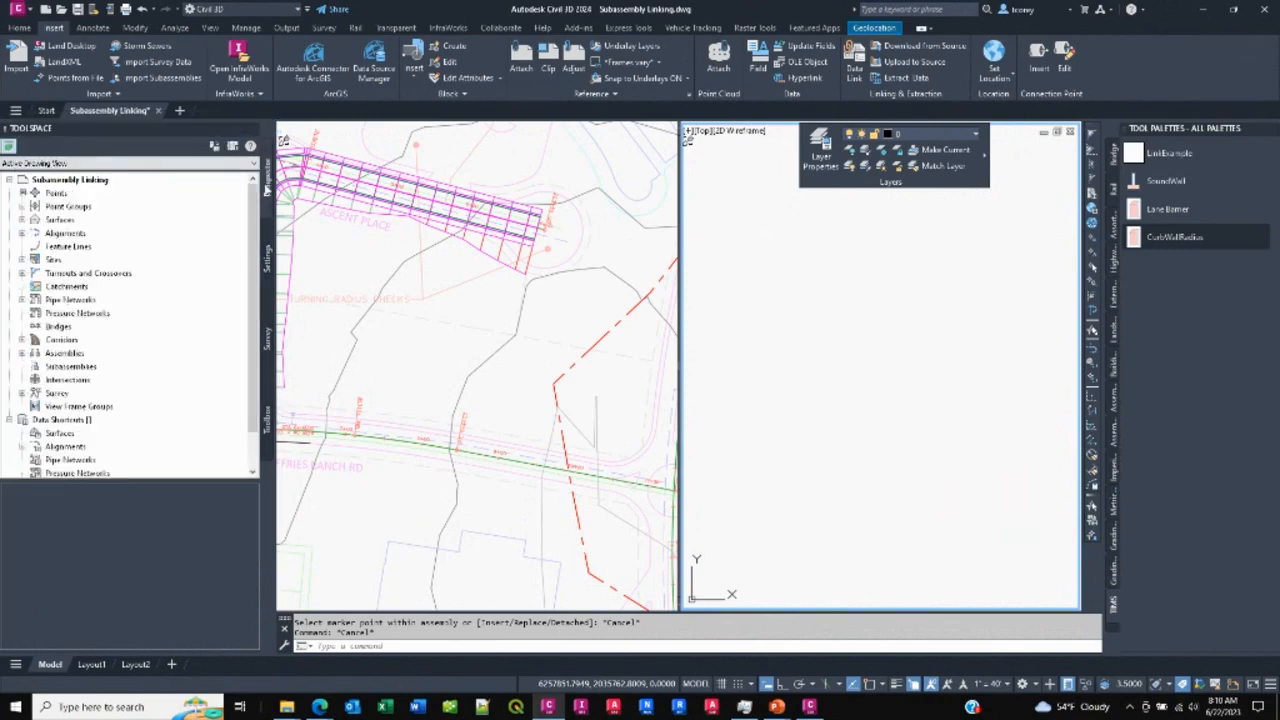
click(22, 354)
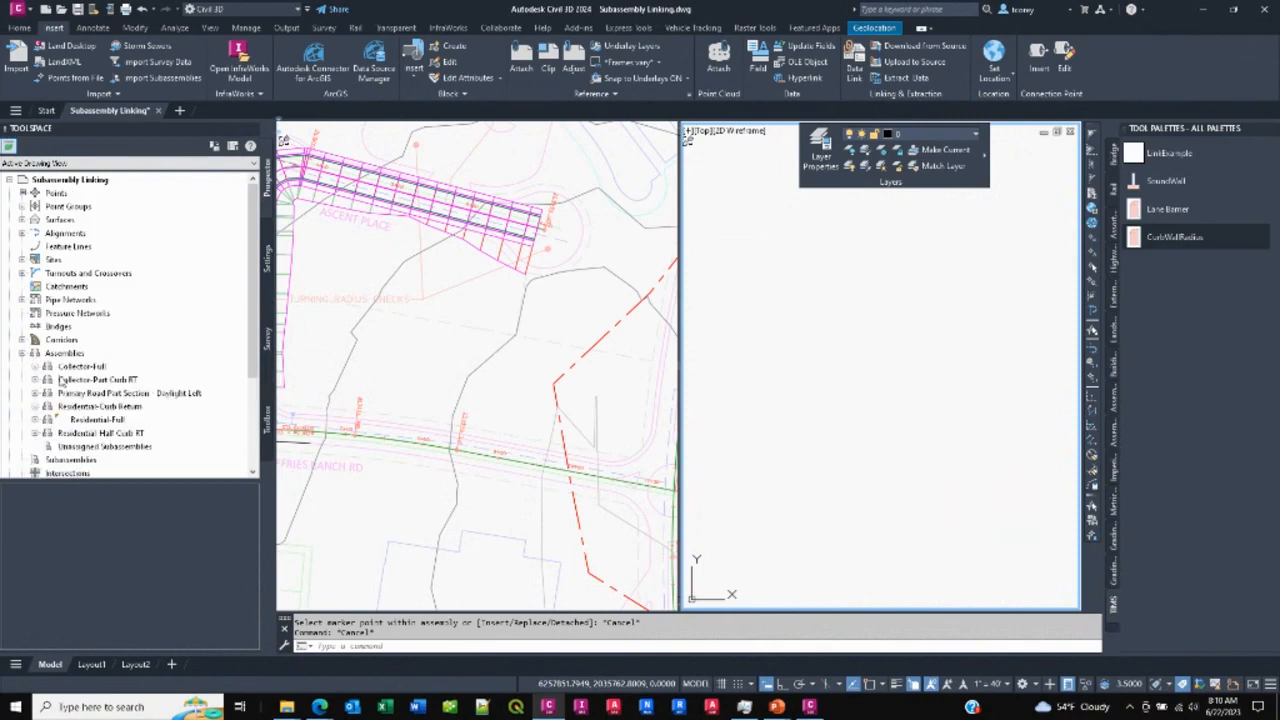
right_click(98, 398)
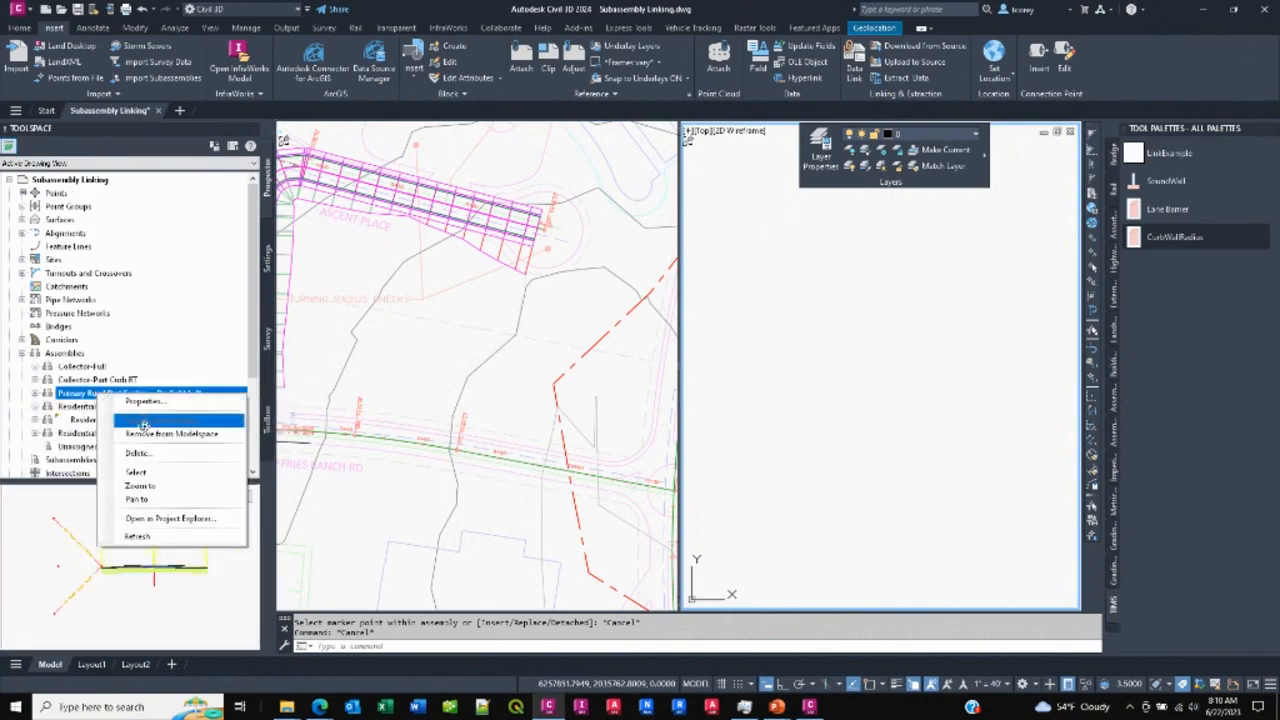
click(141, 486)
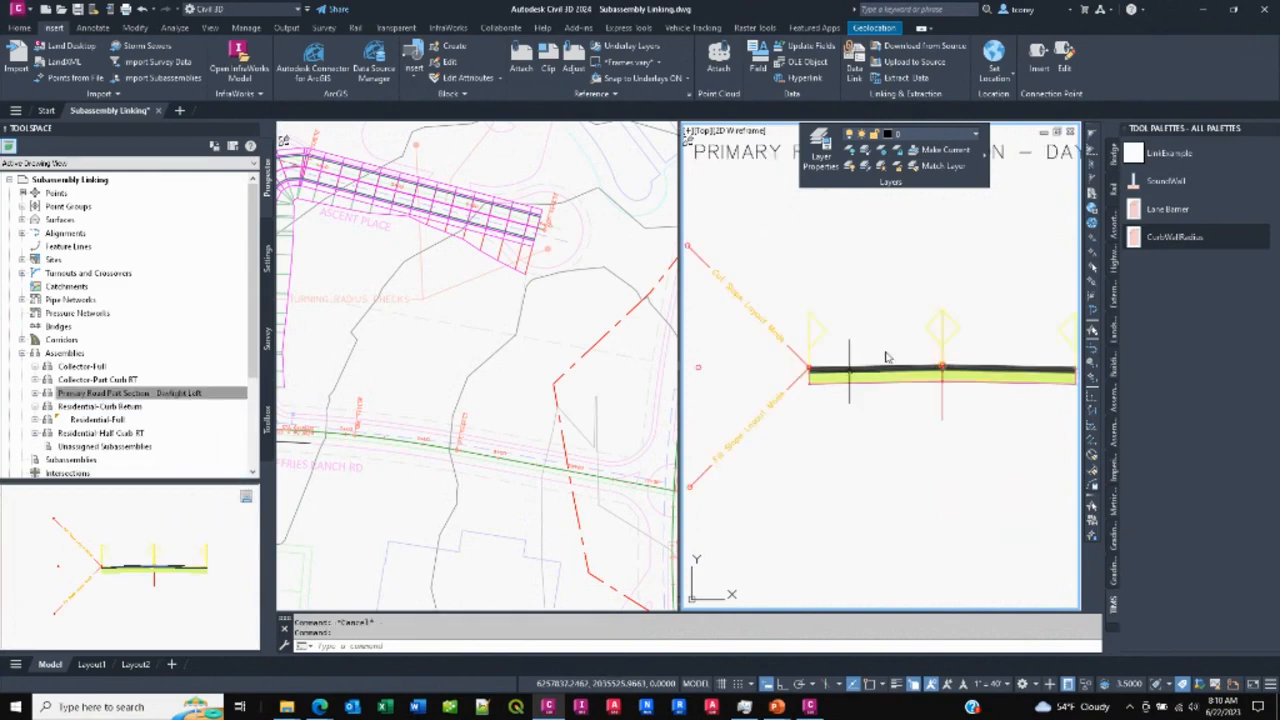
- Attach the CurbWallRadius subassembly to the uppermost marker at the right-hand pavement edge of the Primary Road Part Section assembly
middle_drag(943, 349, 777, 348)
scroll(900, 362, up, 5)
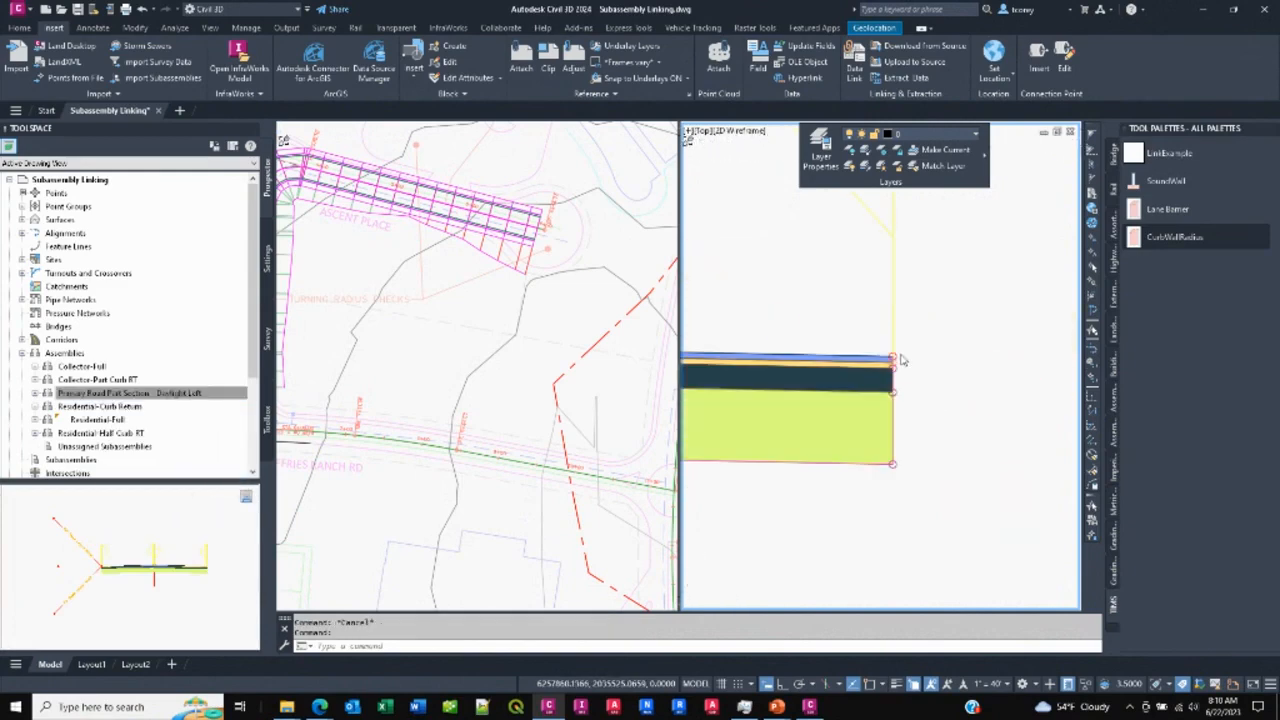
click(1178, 237)
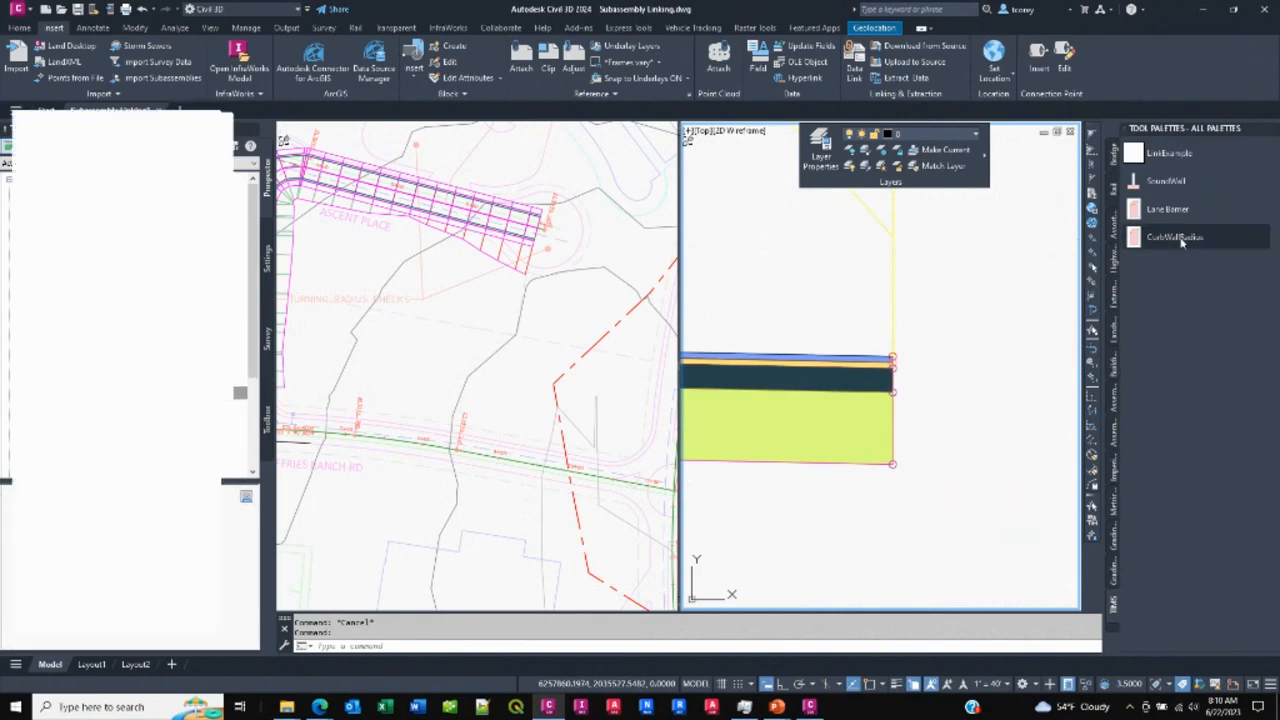
scroll(902, 366, up, 4)
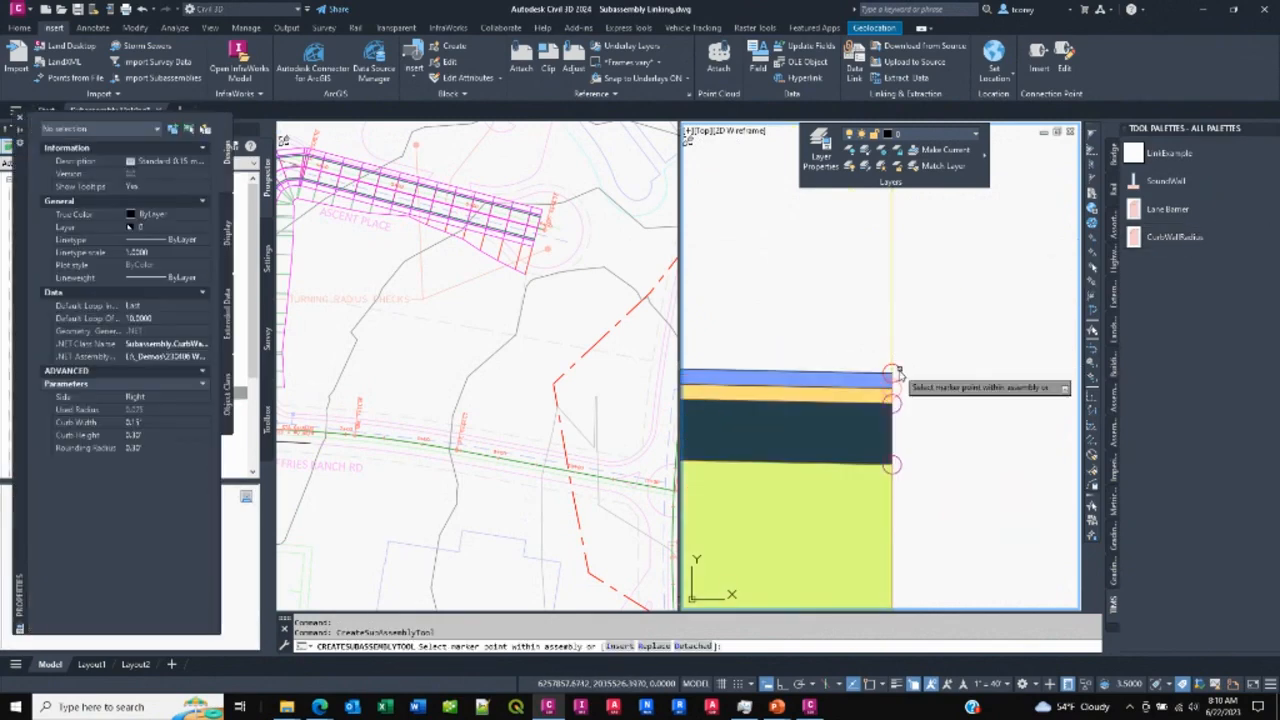
click(893, 373)
key(Return)
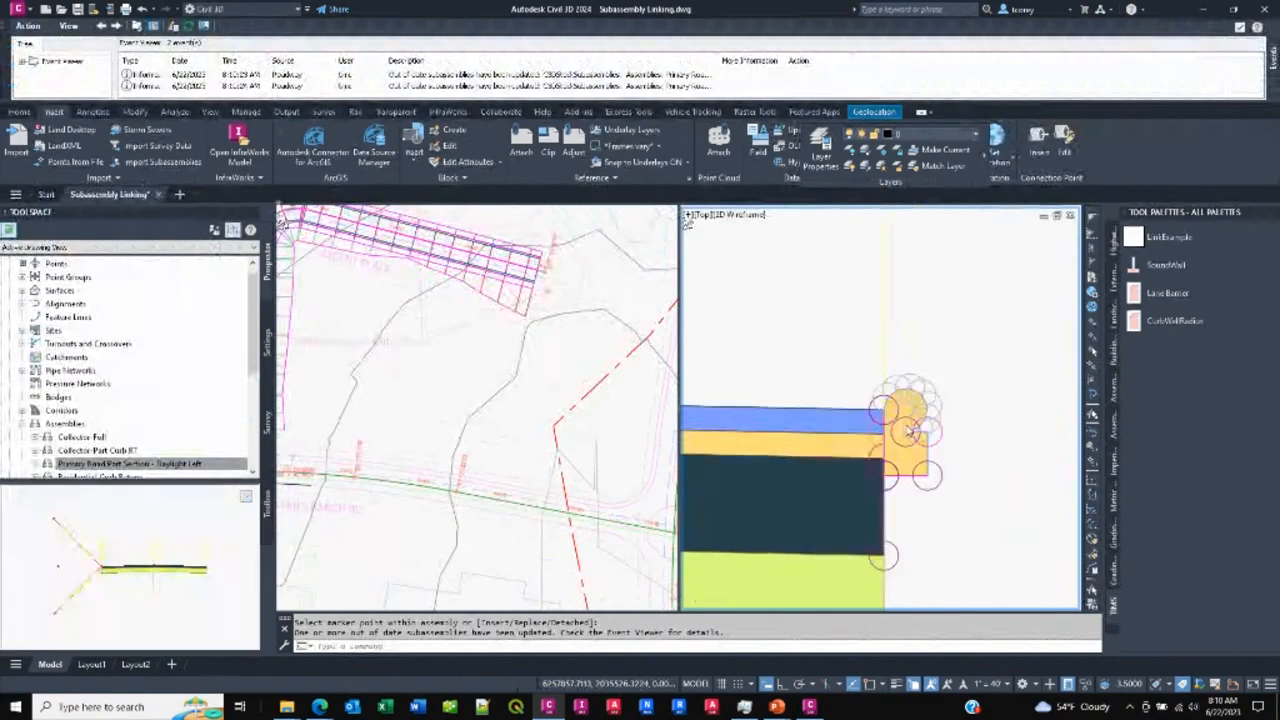
scroll(905, 425, up, 5)
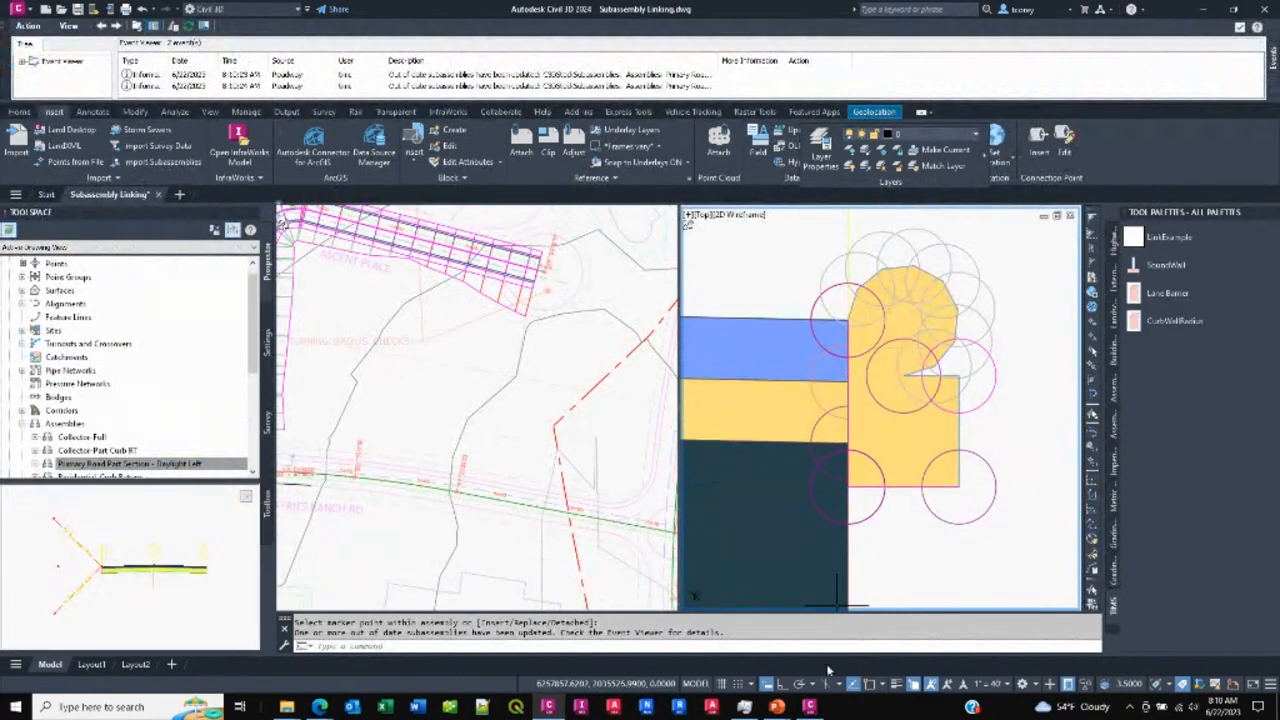
- Switch to Subassembly Composer and set the Delta Y of point P4 to math.abs(Height)
click(810, 707)
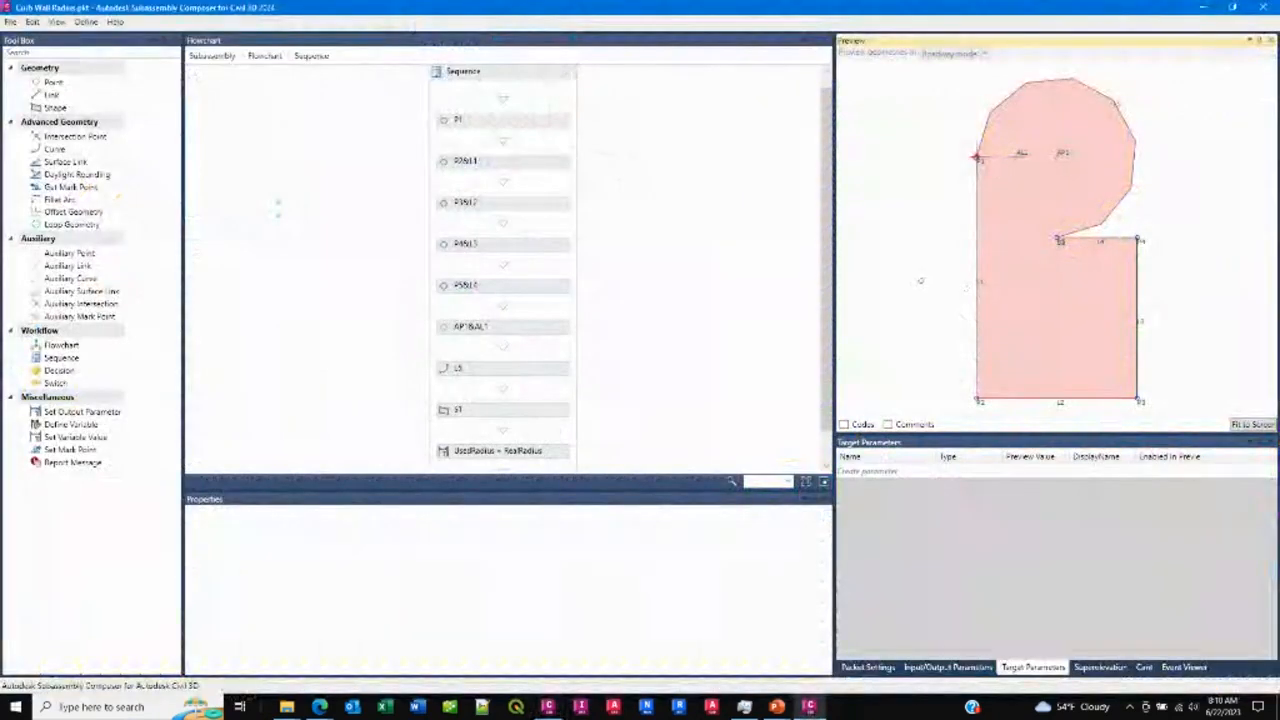
click(676, 292)
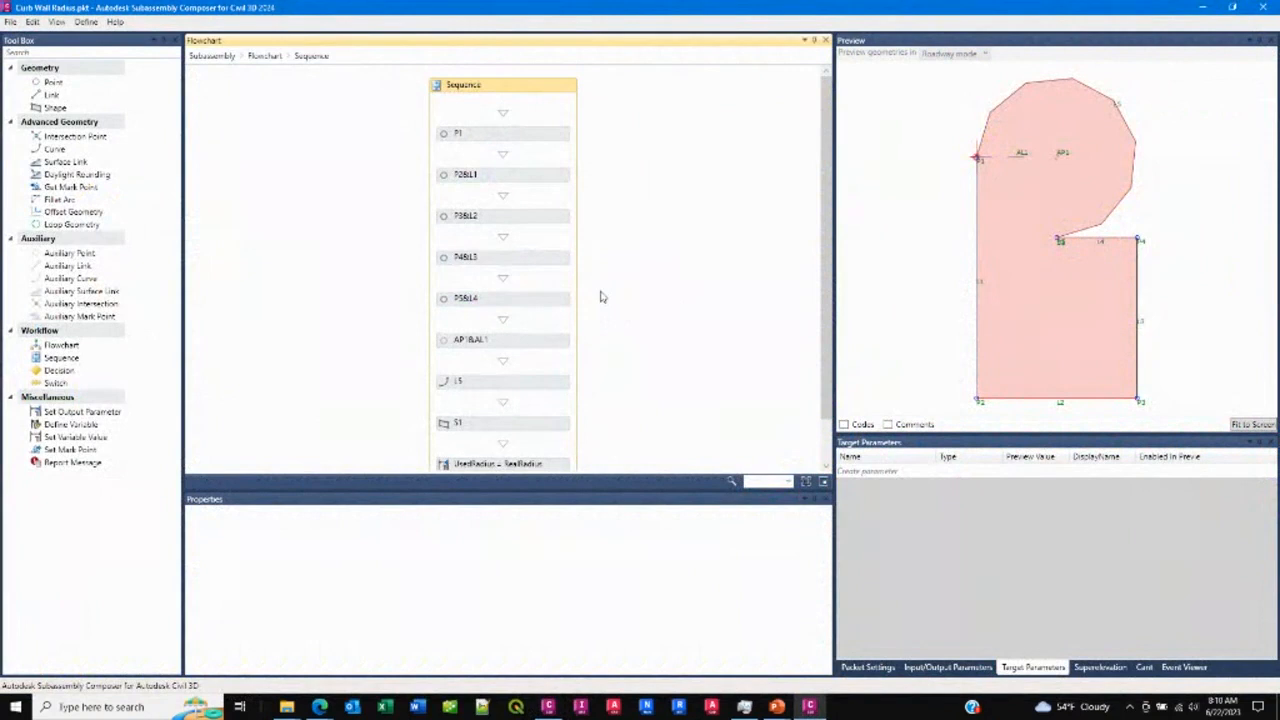
scroll(601, 296, down, 1)
click(522, 229)
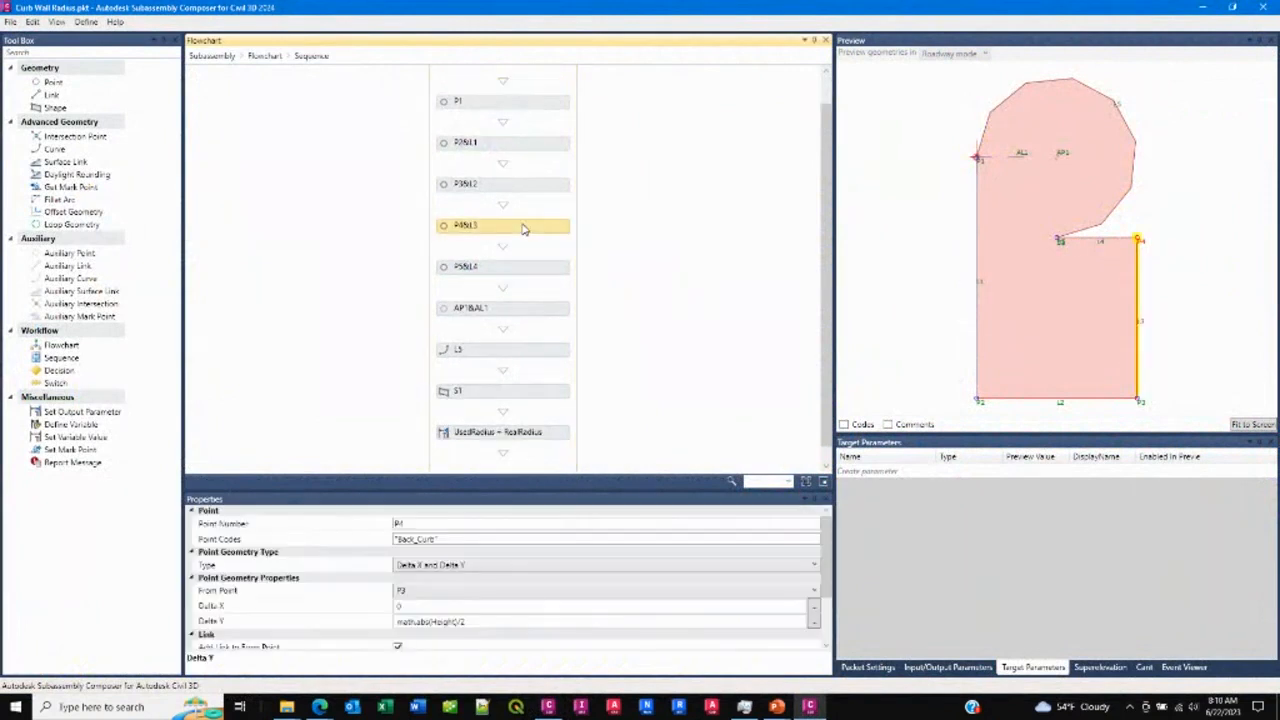
click(476, 621)
key(BackSpace)
key(BackSpace)
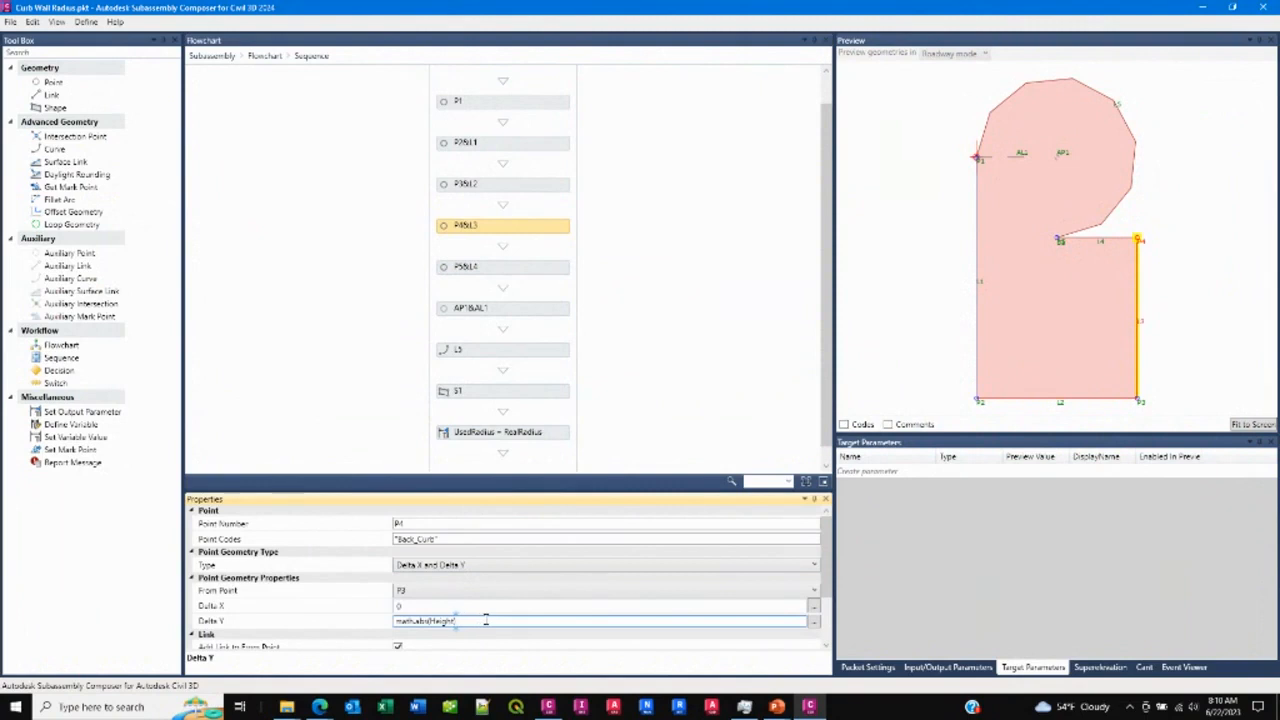
key(Return)
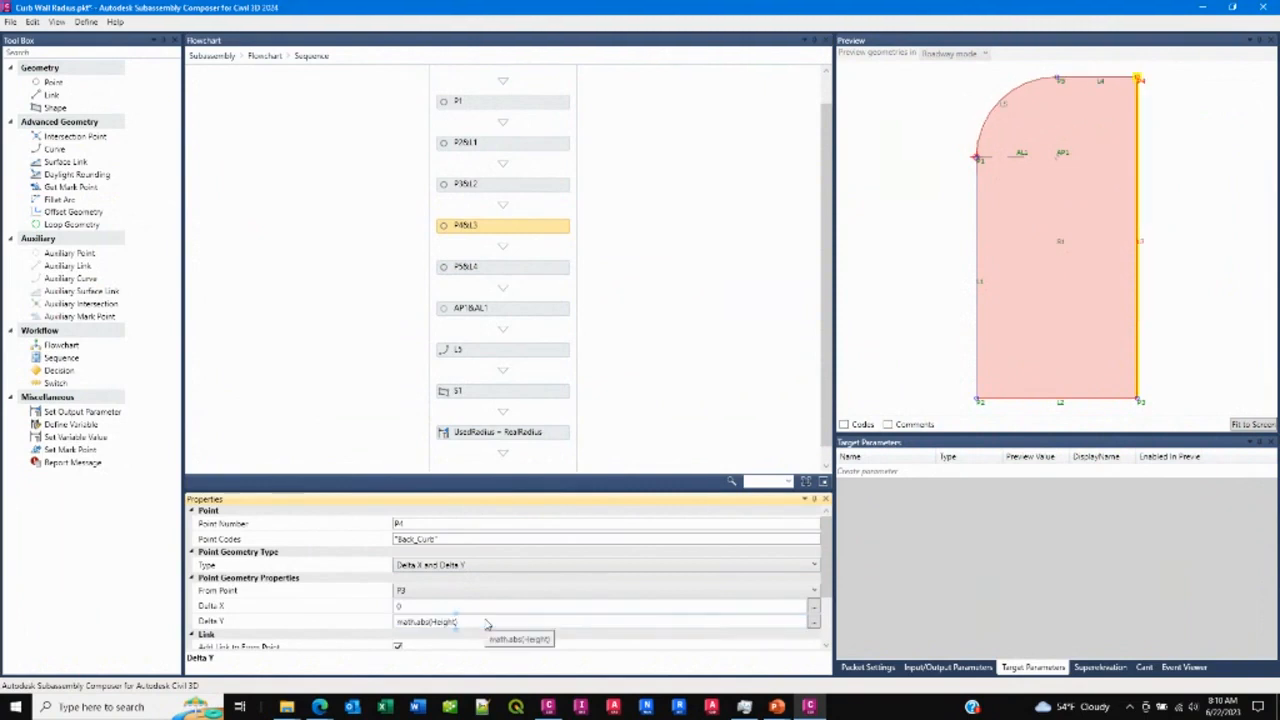
- Save the edited Curb Wall Radius.pkt subassembly file
click(322, 238)
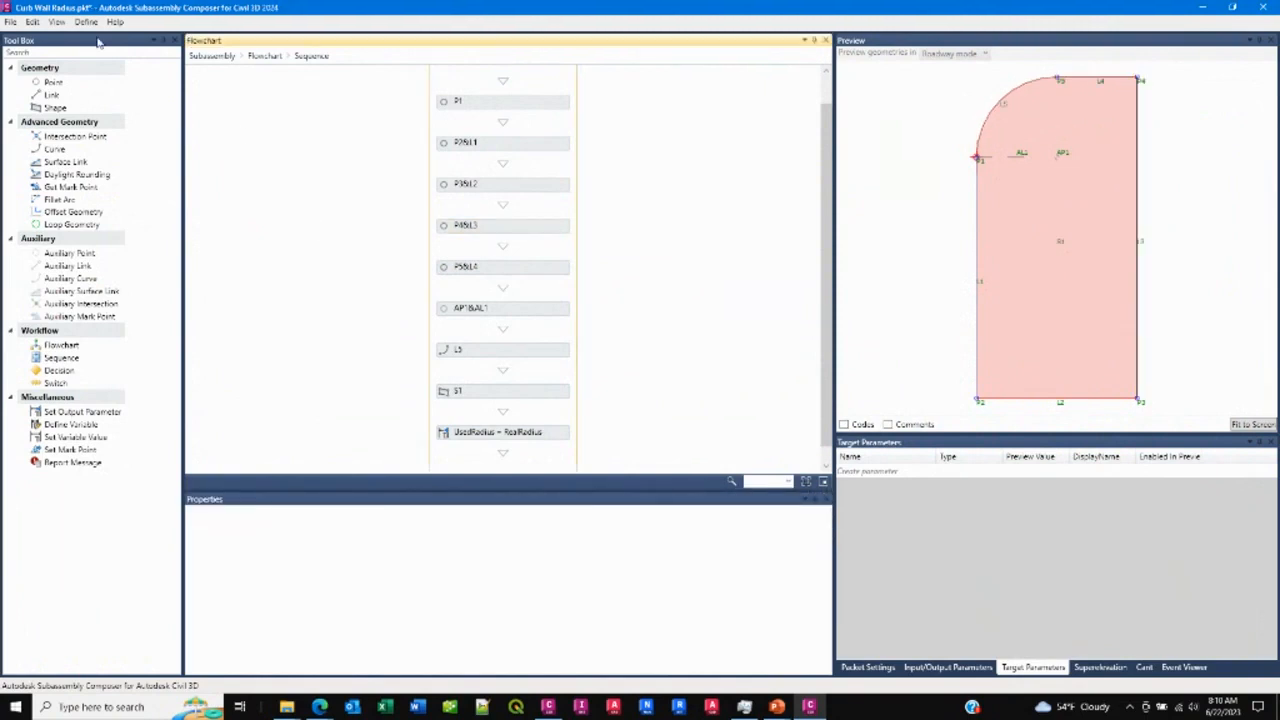
click(10, 22)
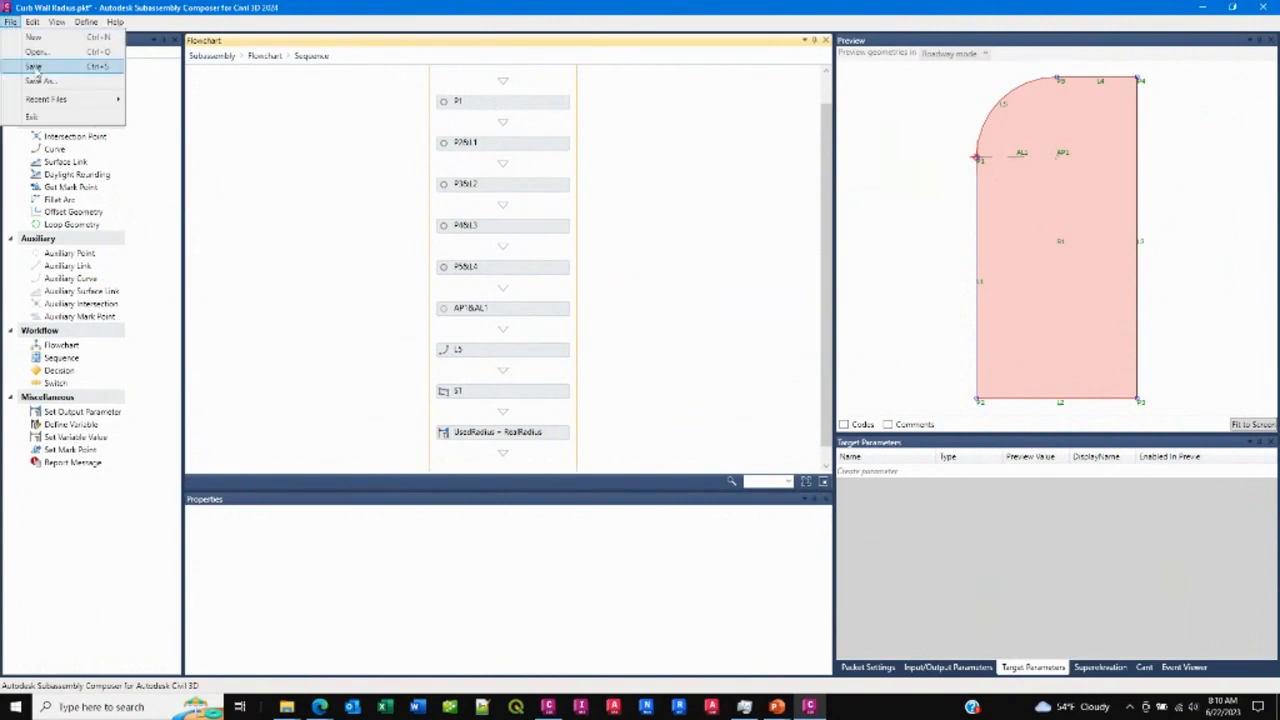
click(35, 67)
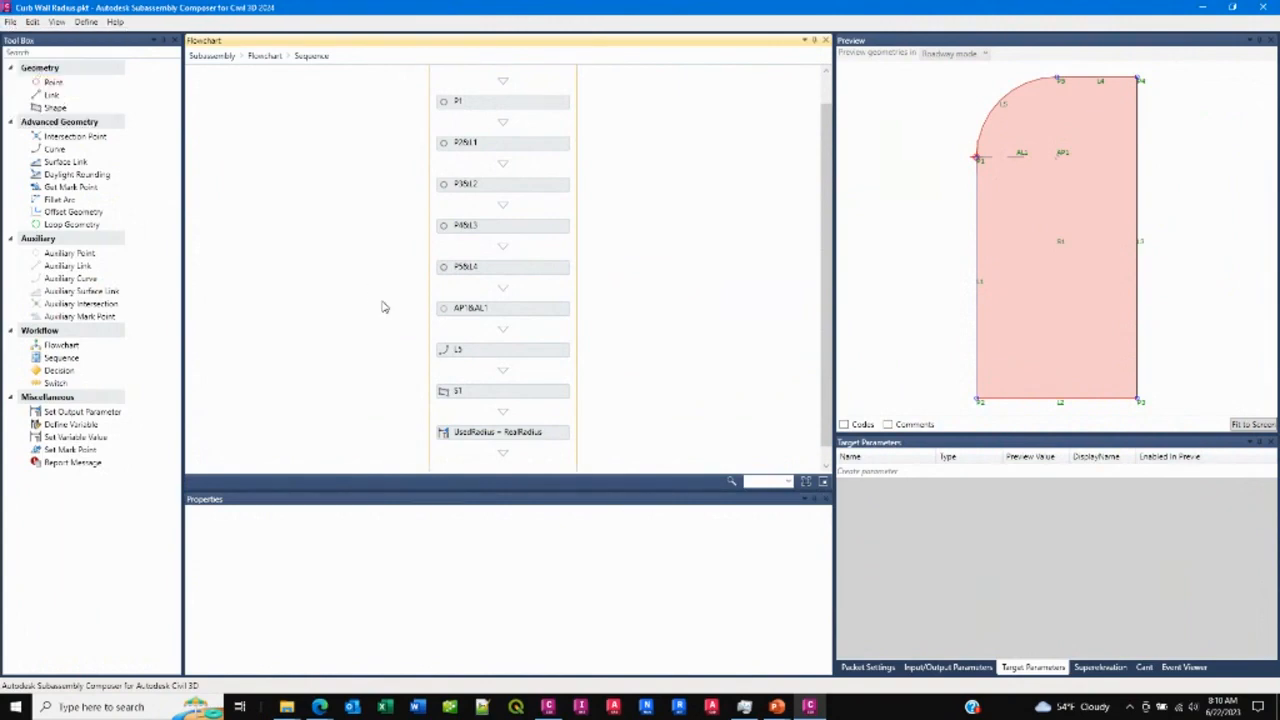
- Switch to Civil 3D and check the commands offered for the CurbWallRadius palette tool and the placed curb subassembly for an update option
click(548, 707)
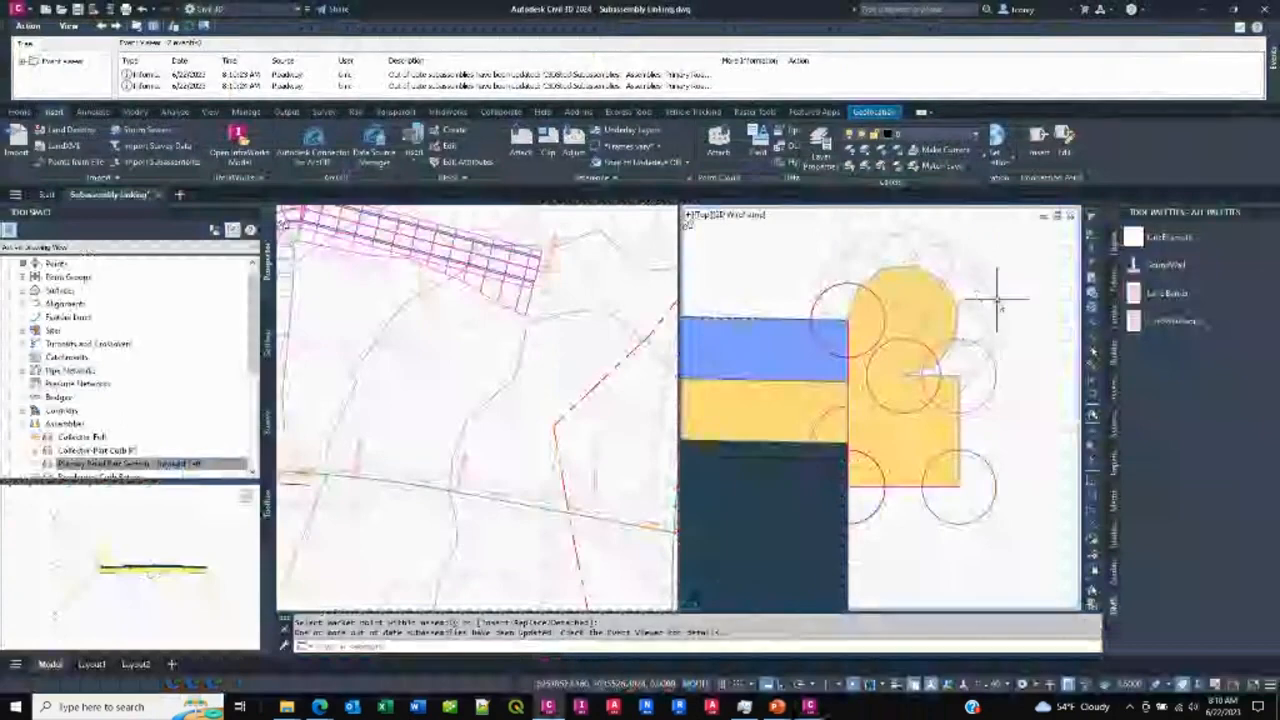
click(1160, 322)
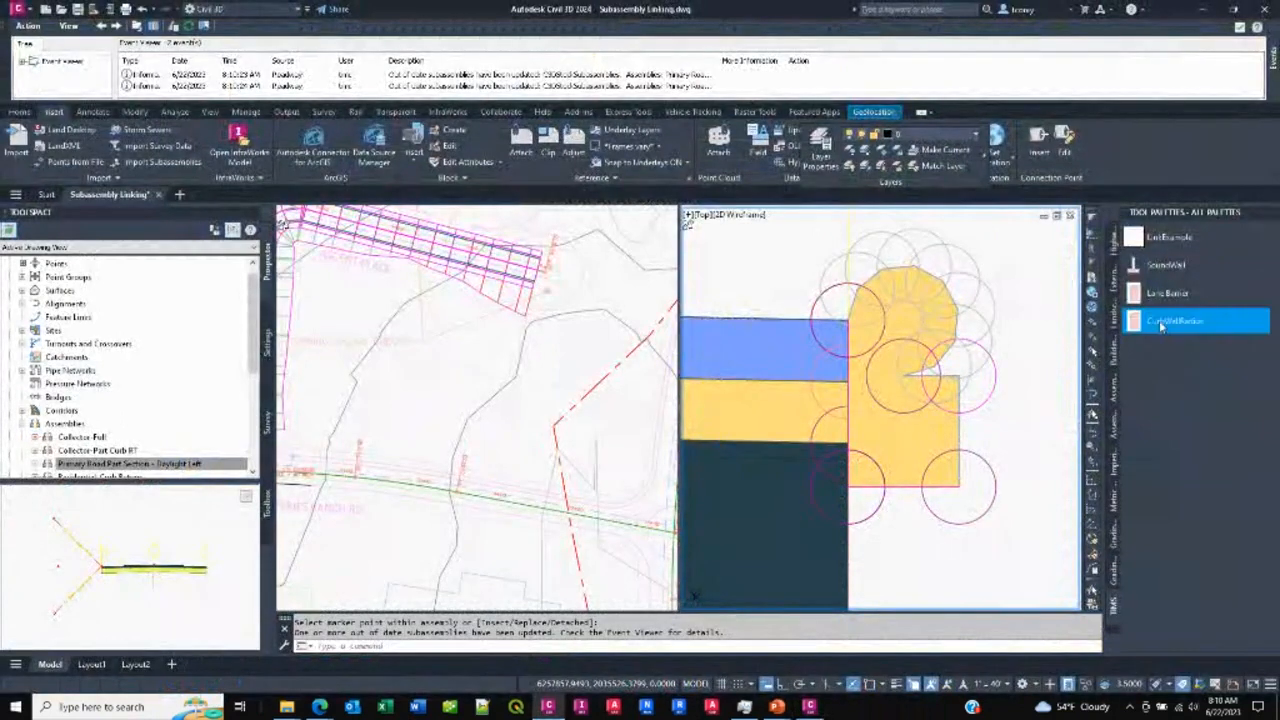
right_click(1160, 326)
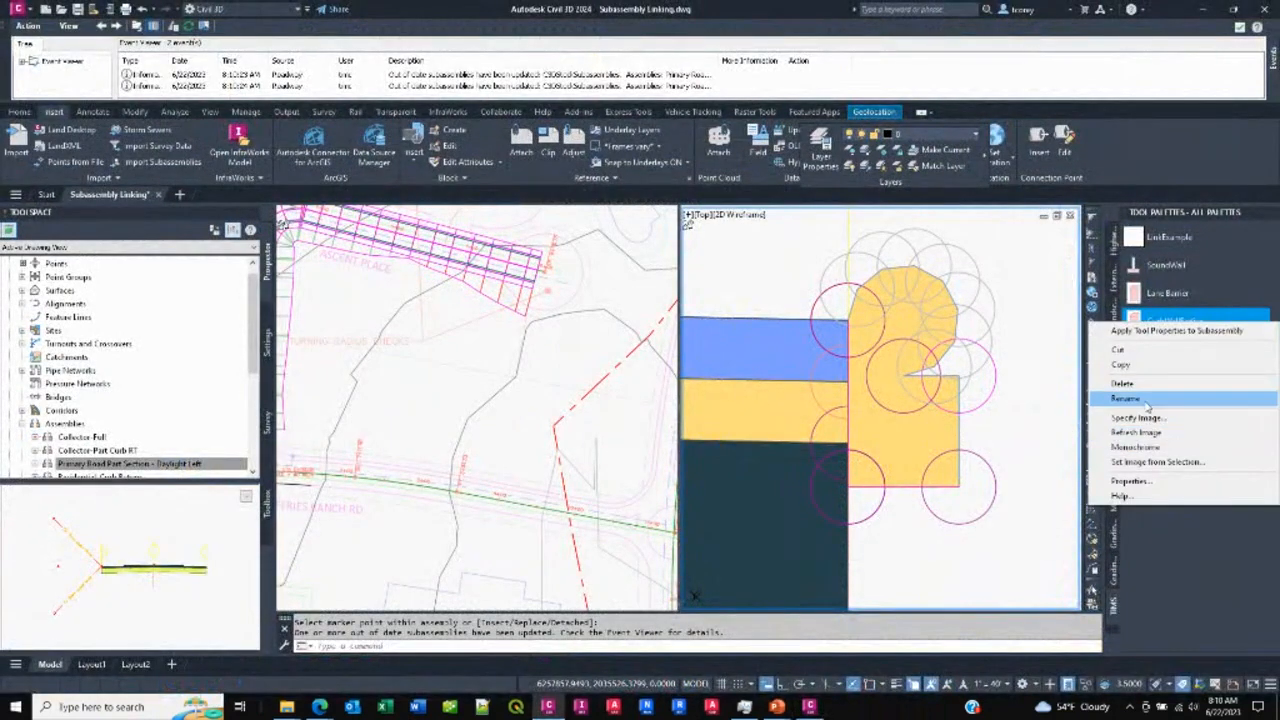
click(917, 338)
right_click(917, 338)
click(903, 379)
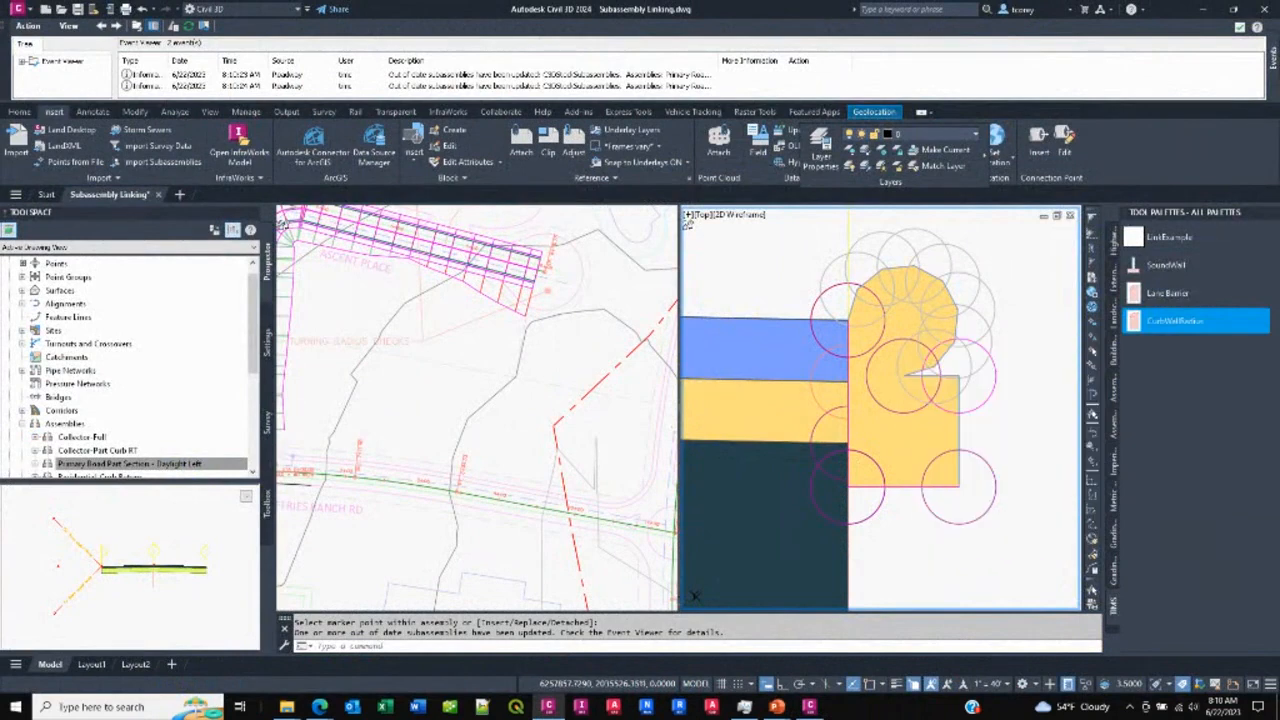
click(899, 383)
right_click(900, 385)
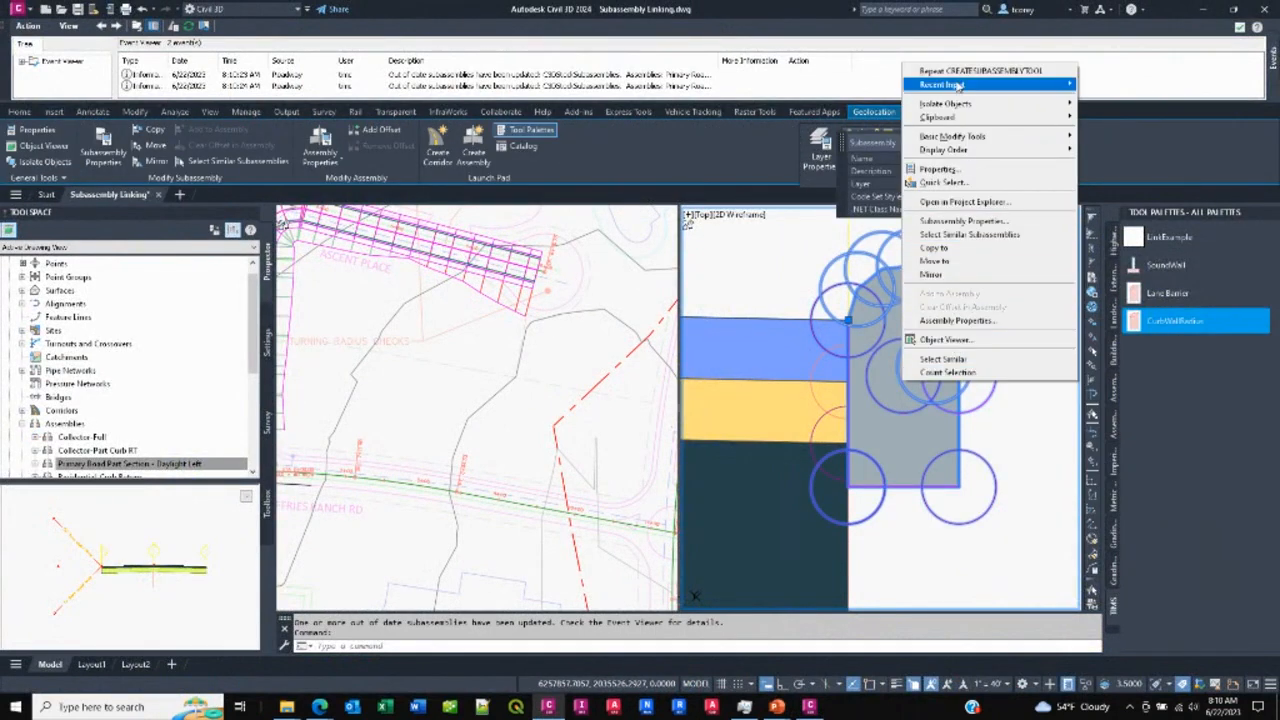
mouse_move(948, 140)
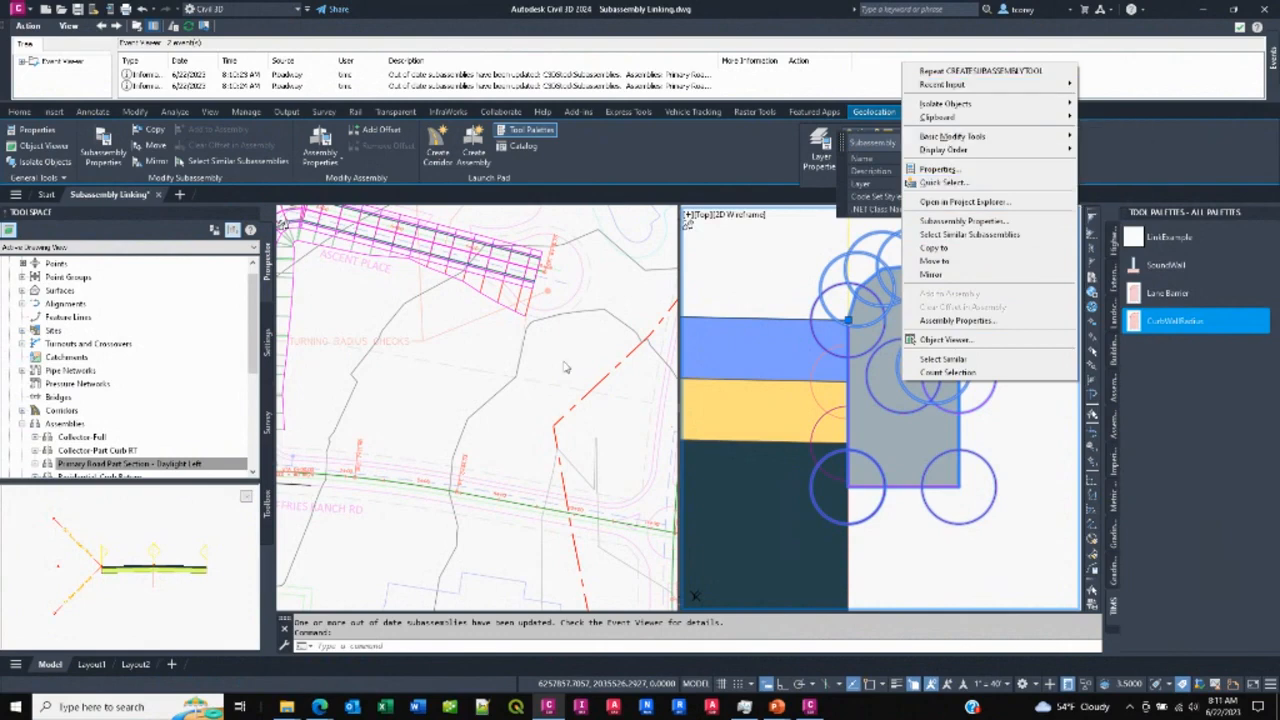
click(467, 398)
key(Escape)
key(Escape)
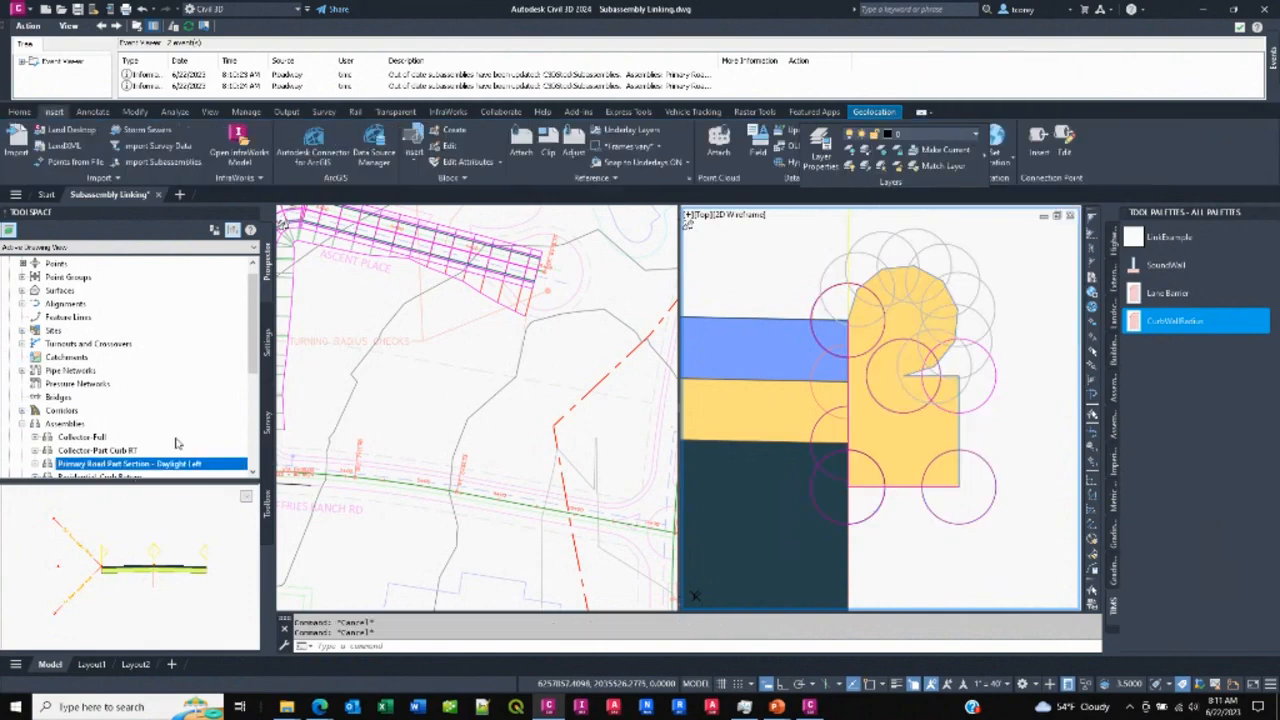
- Refresh the CurbWallRadius entry in the drawing's Subassemblies collection
right_click(130, 465)
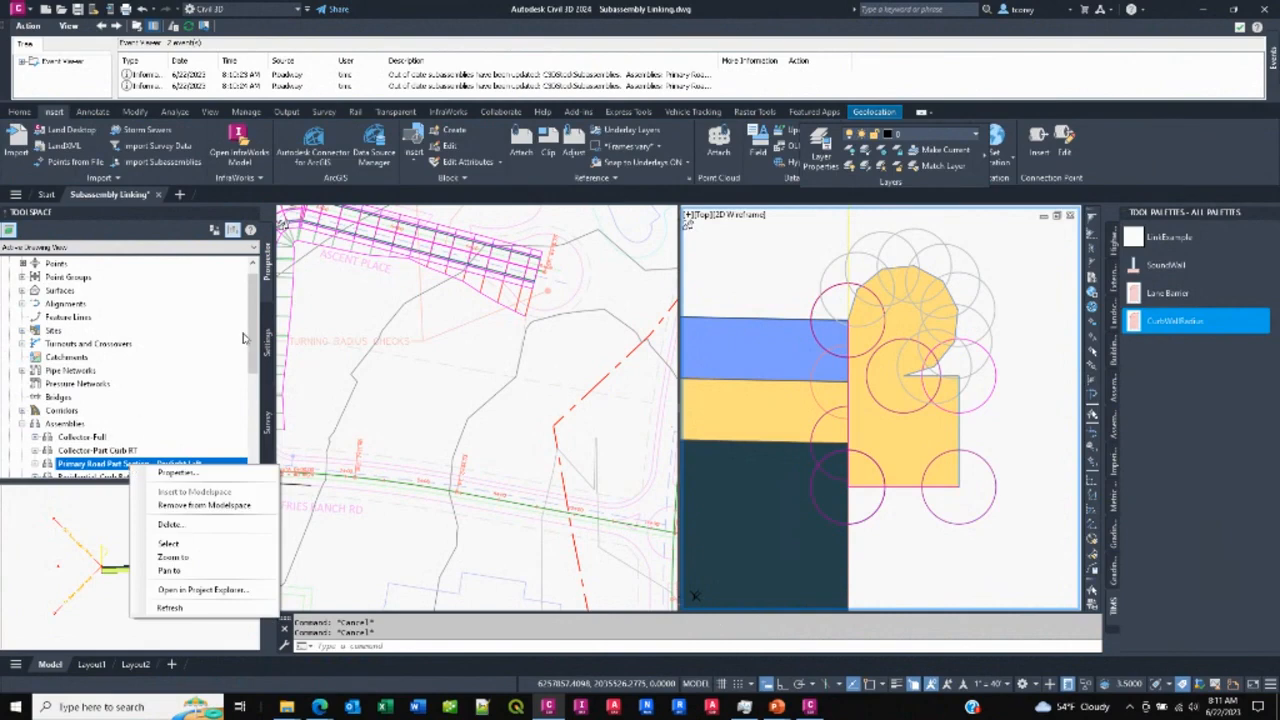
click(253, 330)
scroll(172, 342, down, 3)
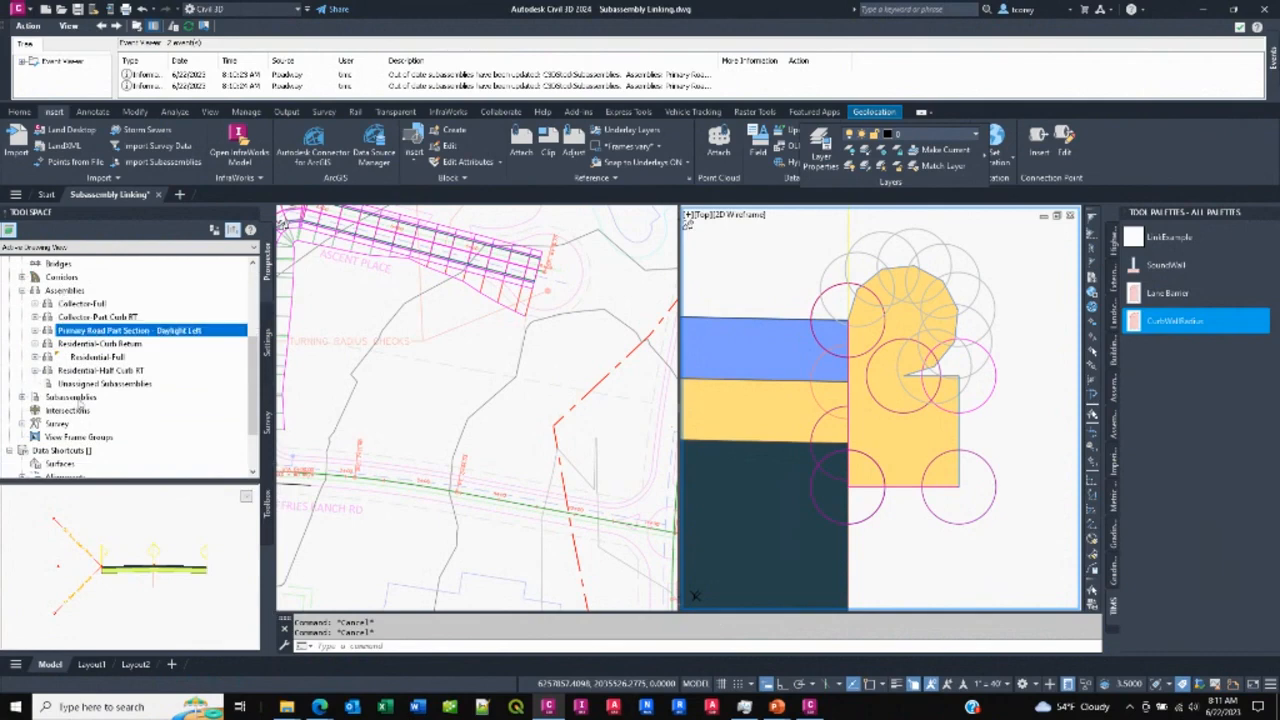
click(68, 398)
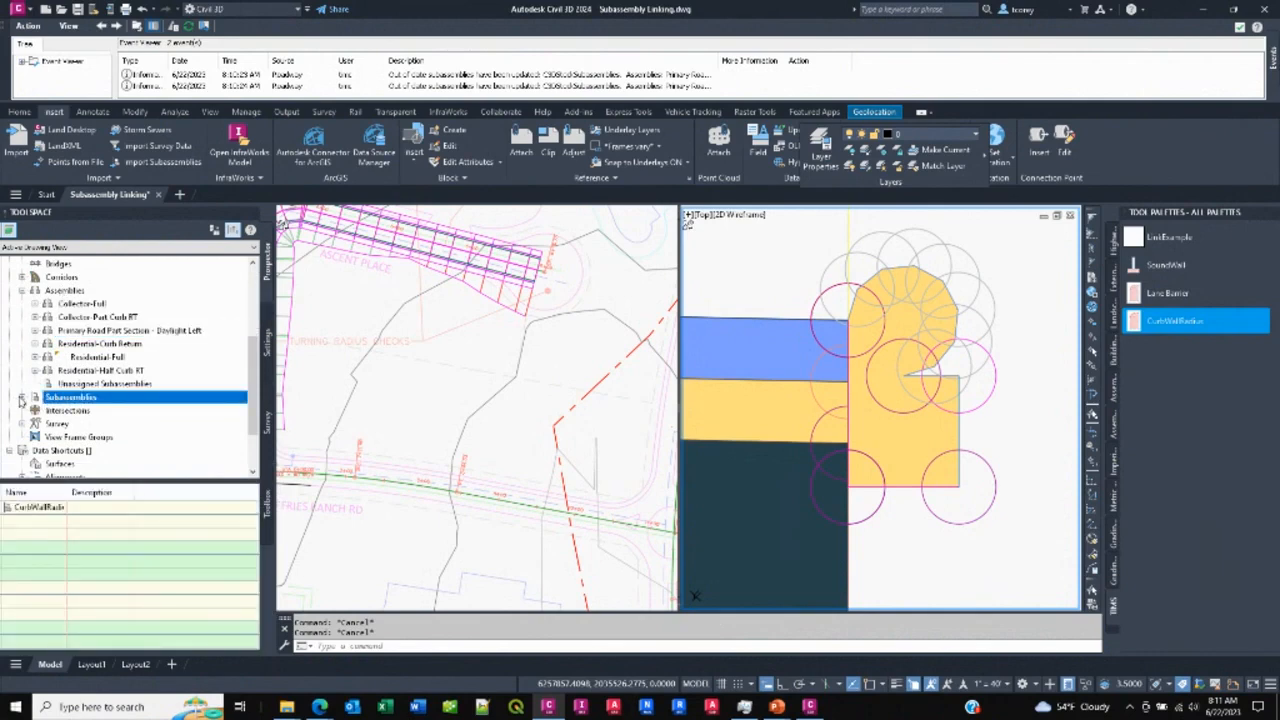
click(21, 399)
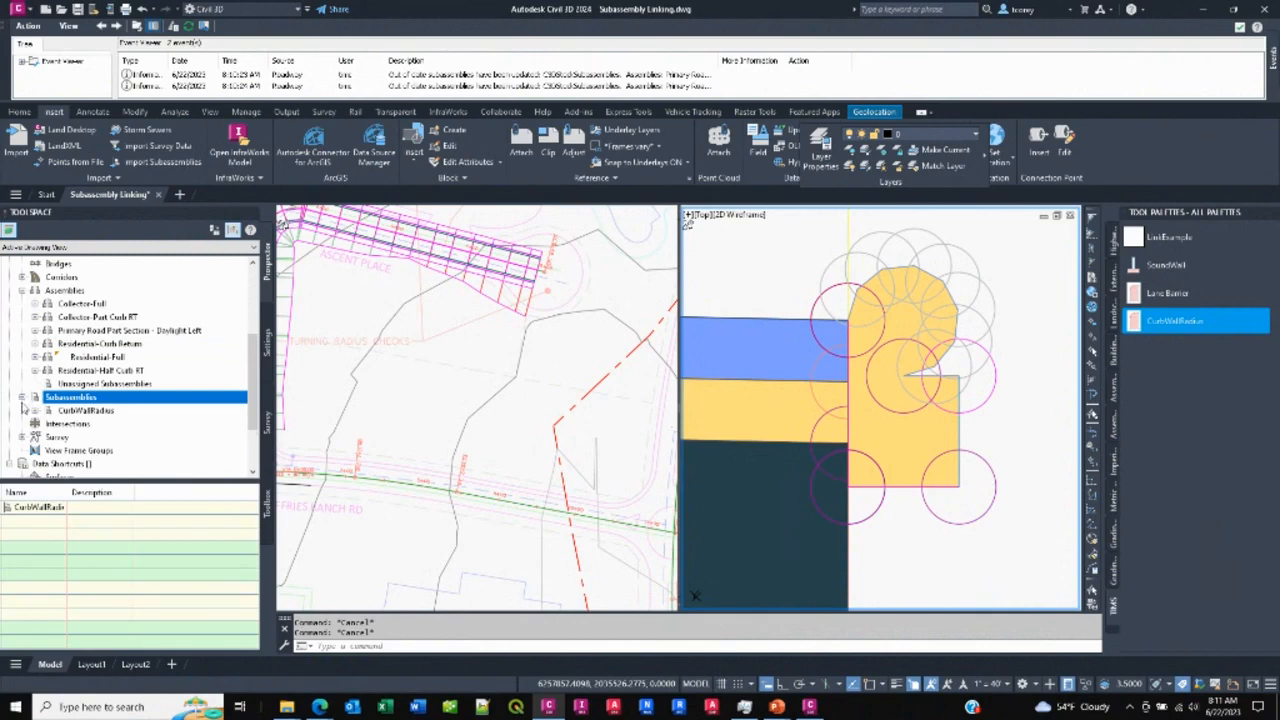
click(88, 411)
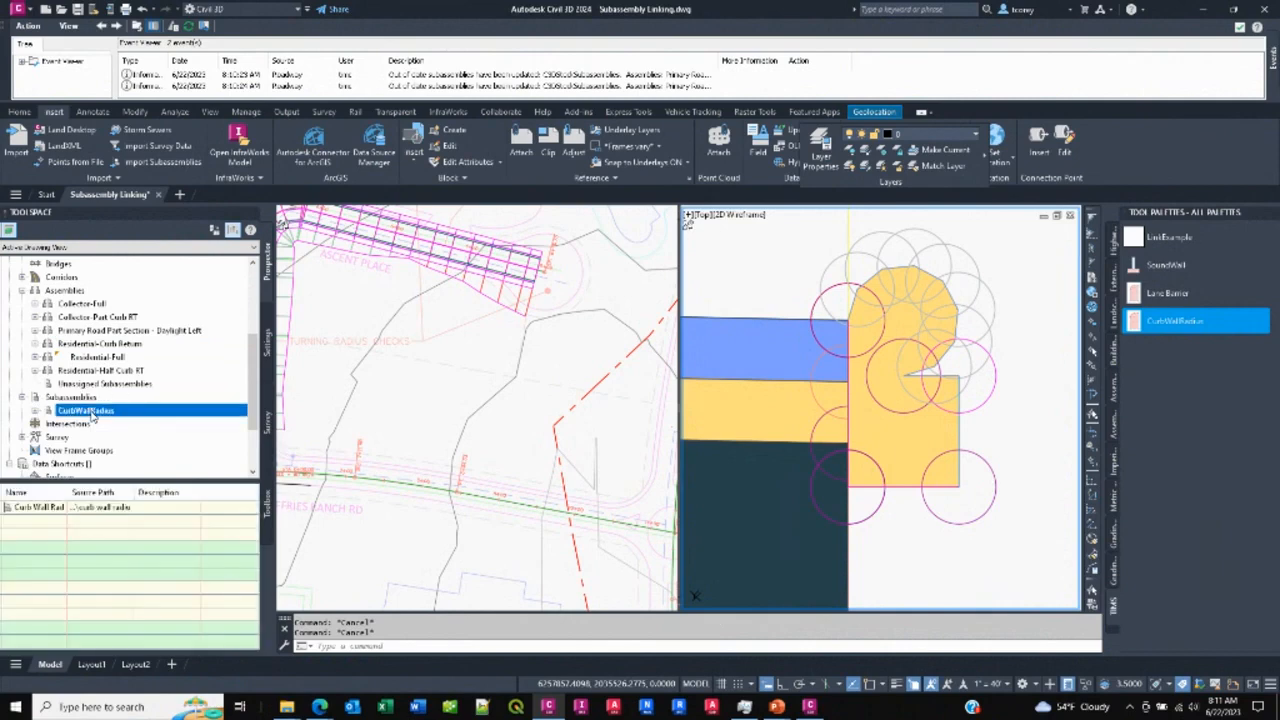
right_click(92, 418)
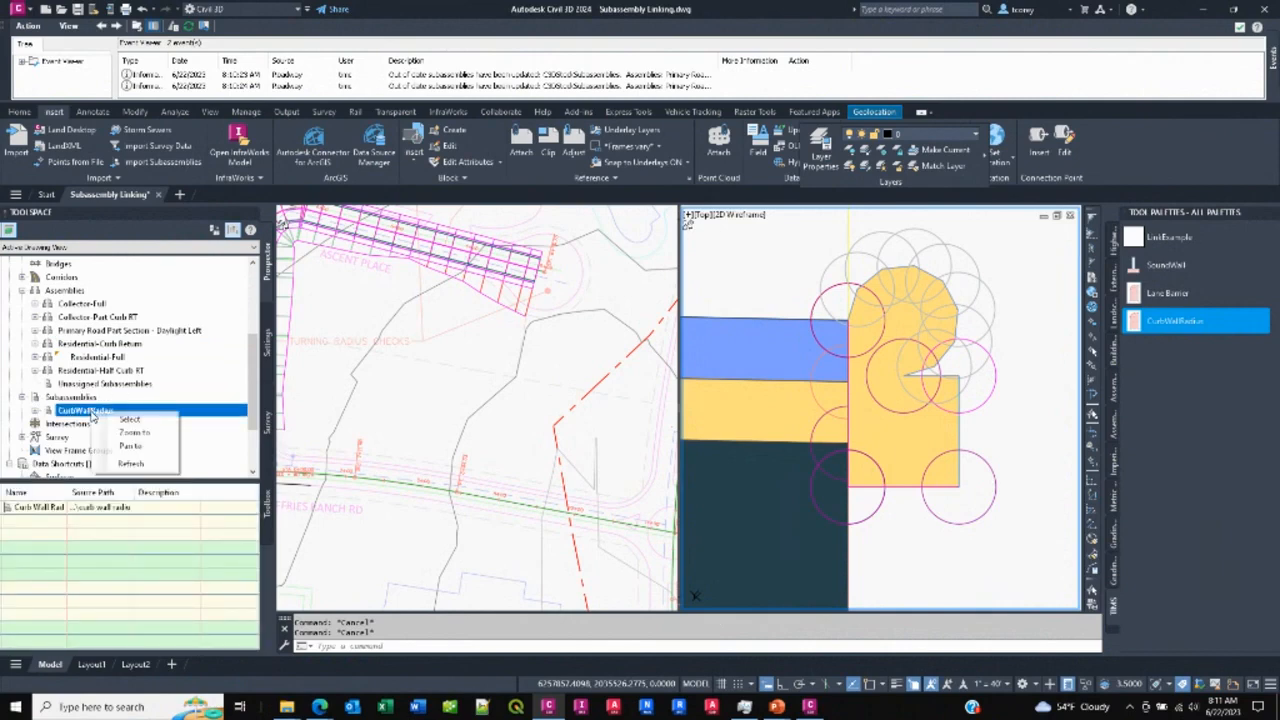
click(137, 466)
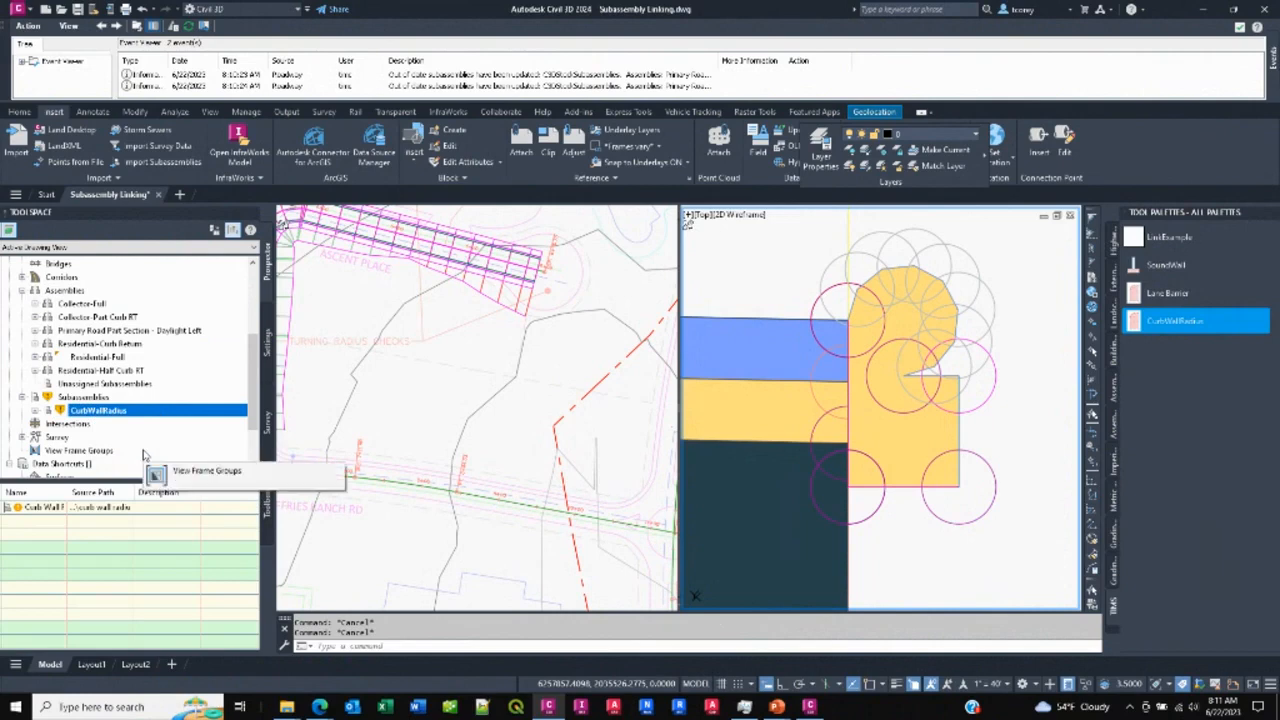
- Update all out-of-date subassemblies in the drawing from the CurbWallRadius entry and accept the update
click(88, 411)
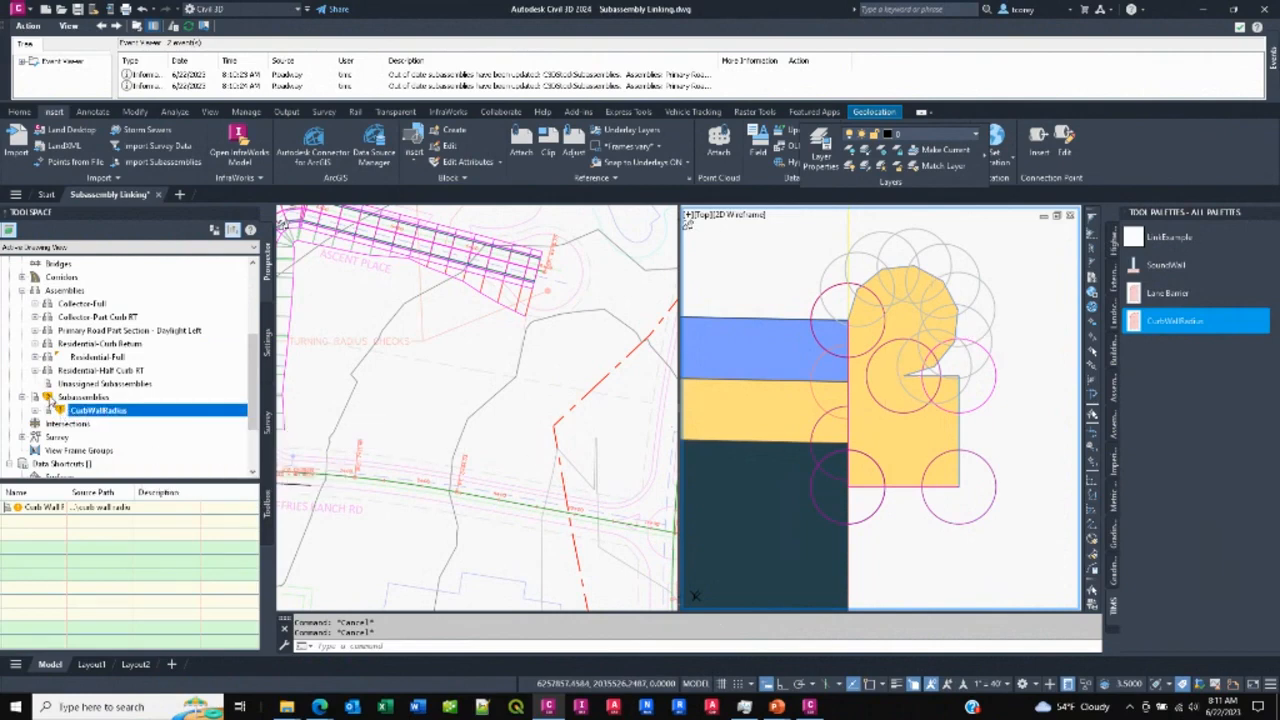
mouse_move(50, 401)
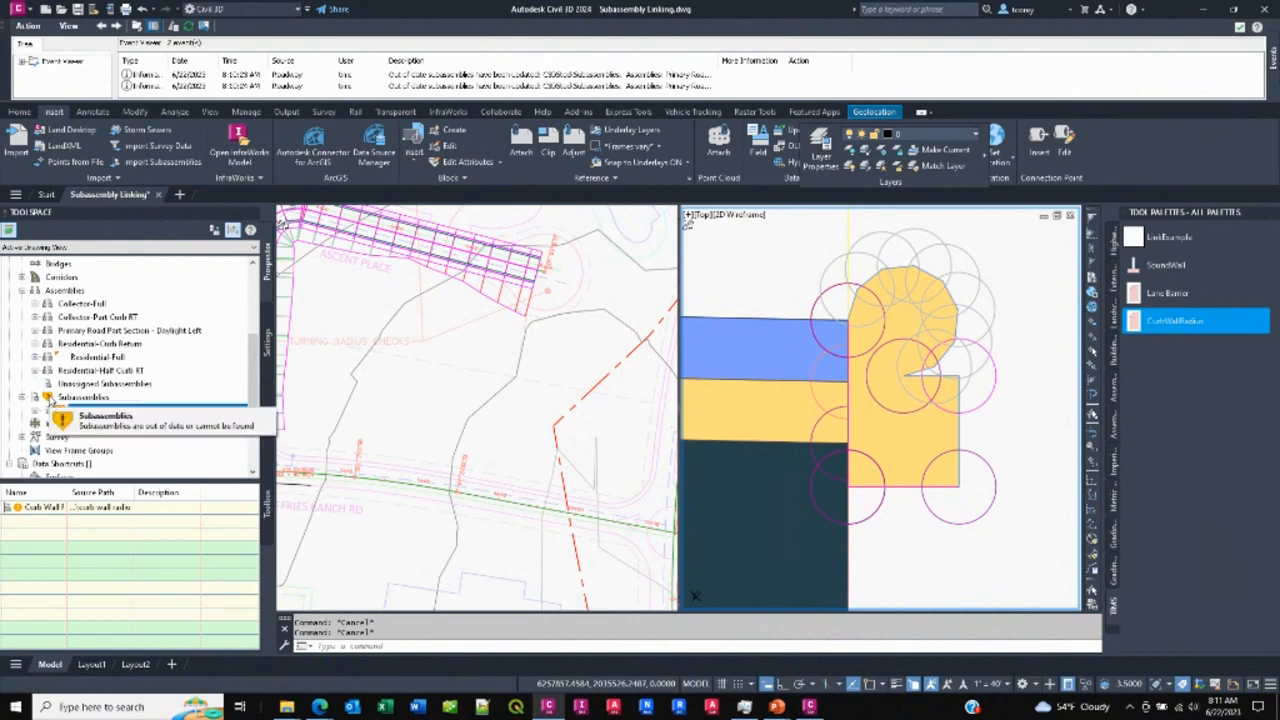
click(36, 411)
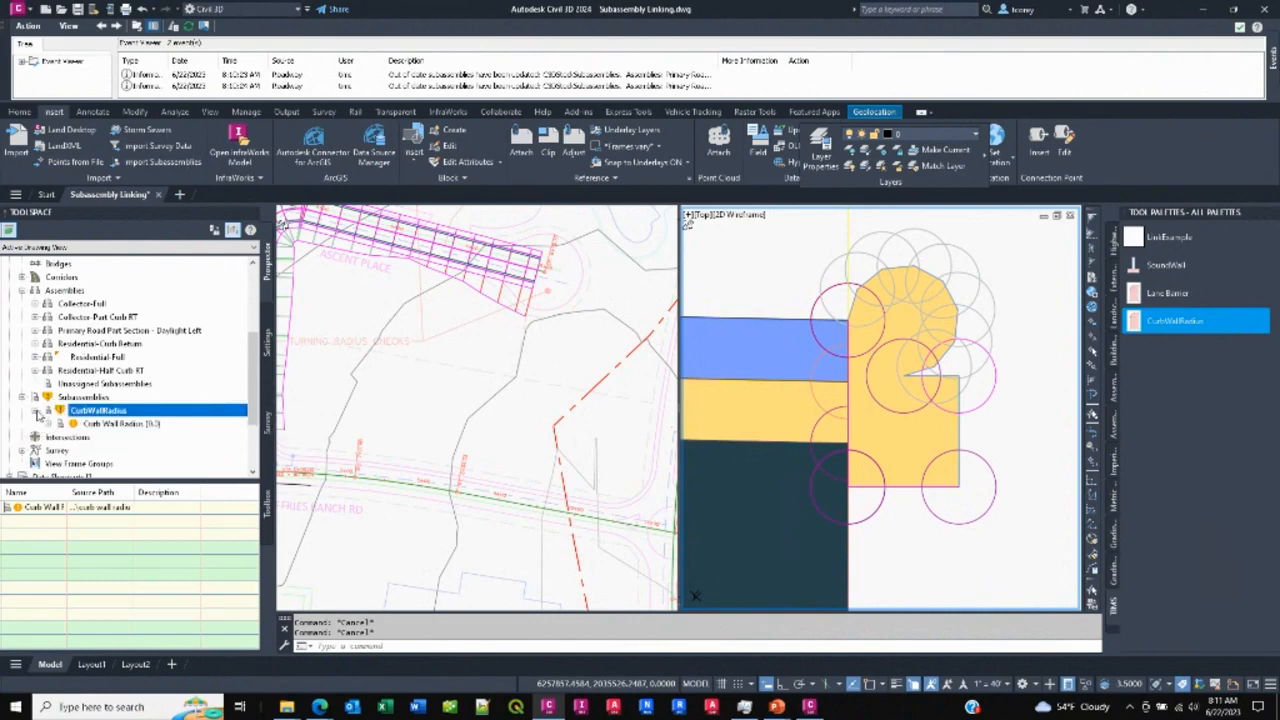
right_click(88, 413)
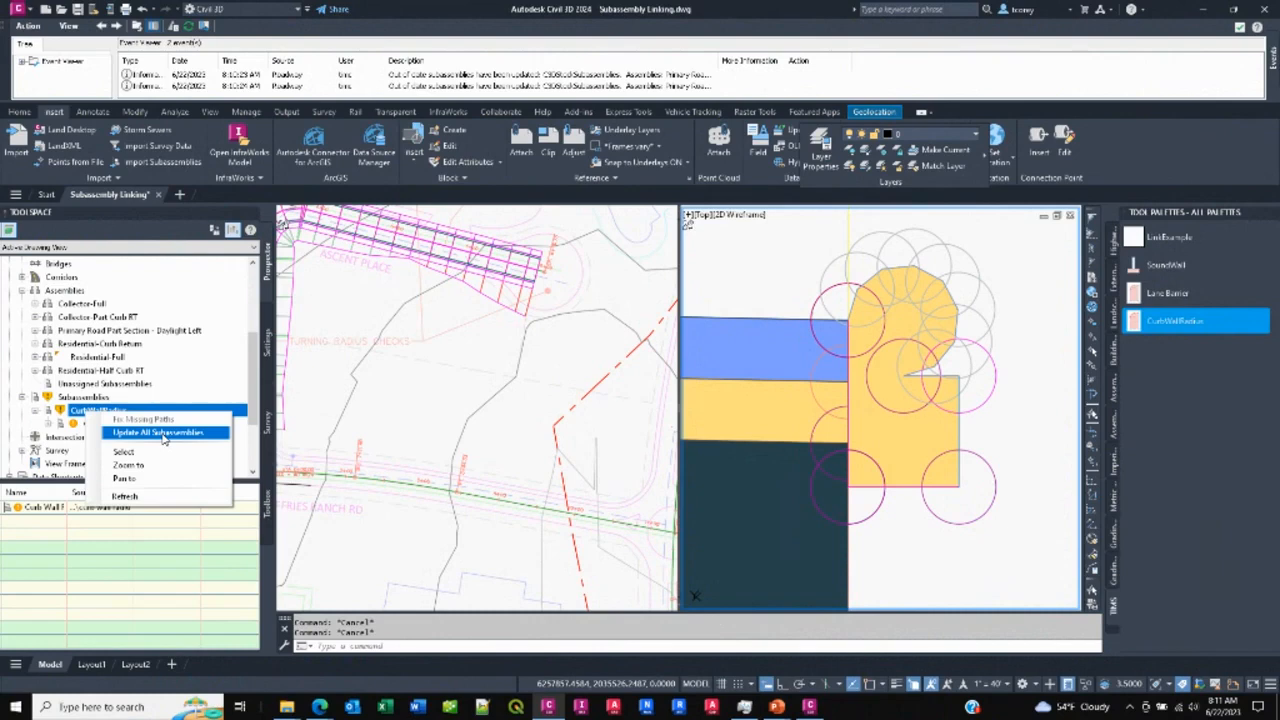
click(158, 432)
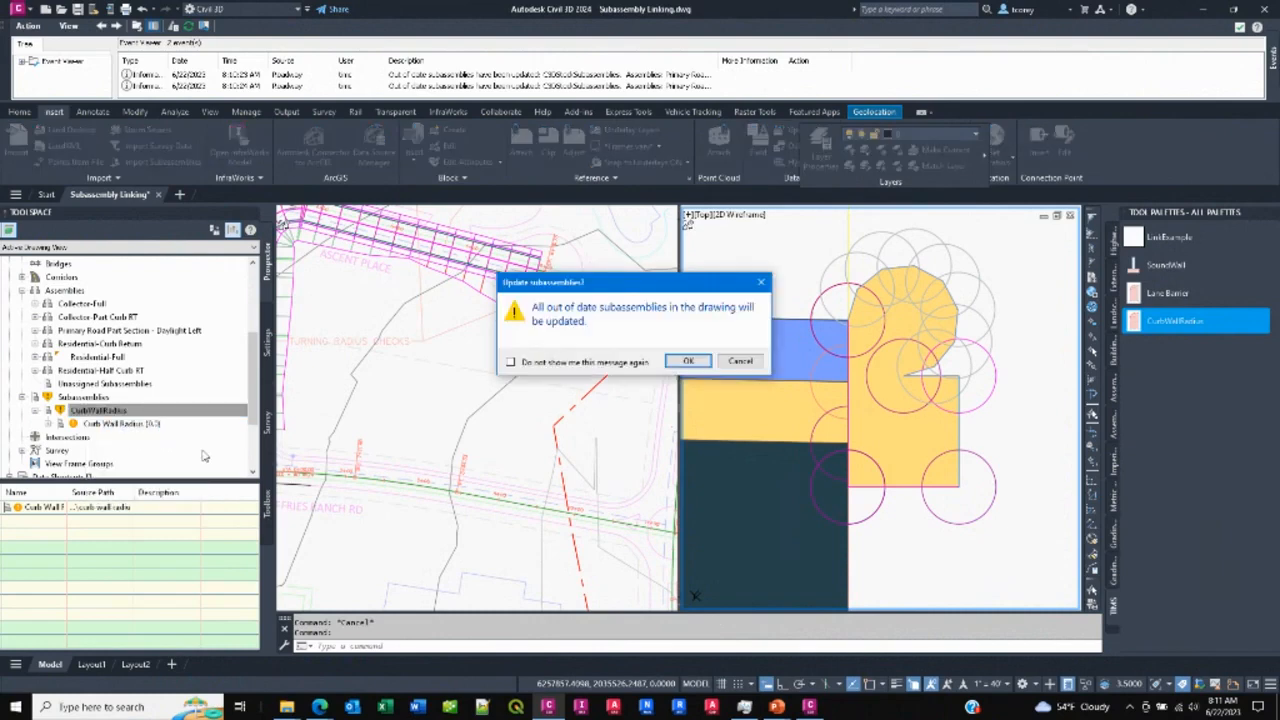
click(690, 361)
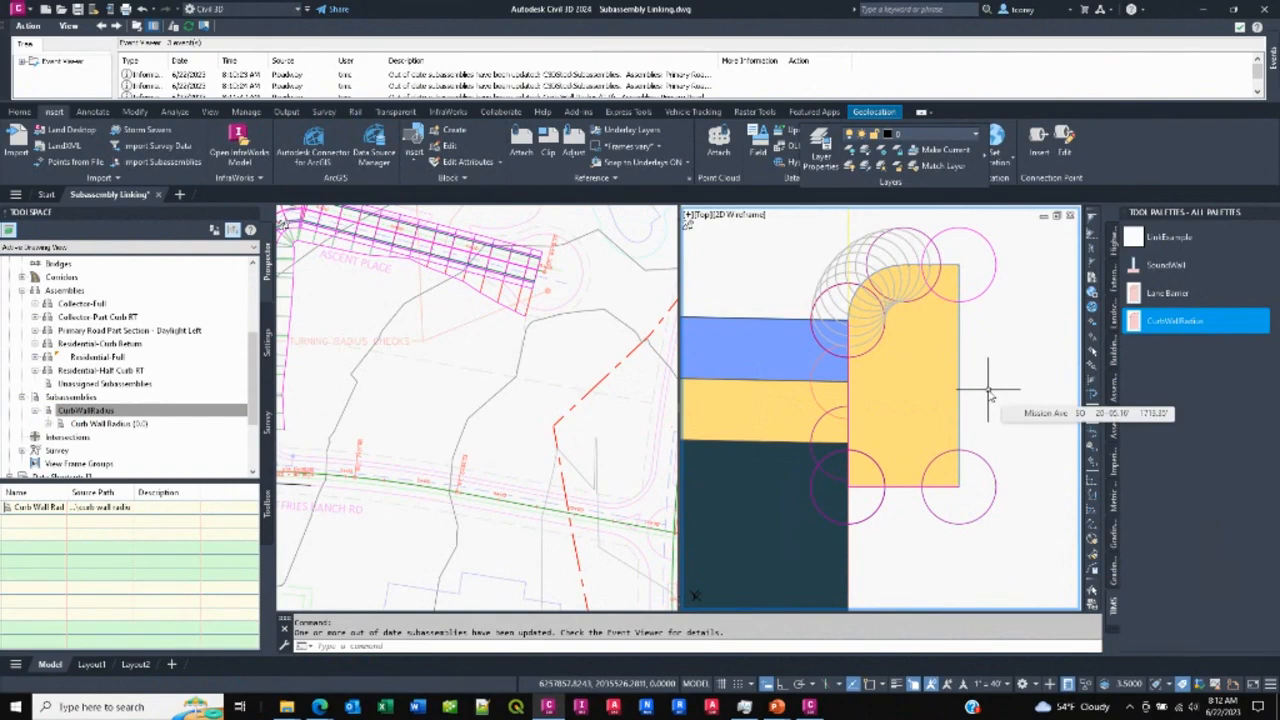
- Check the commands offered for the CurbWallRadius entry in the Subassemblies collection after the update
click(86, 410)
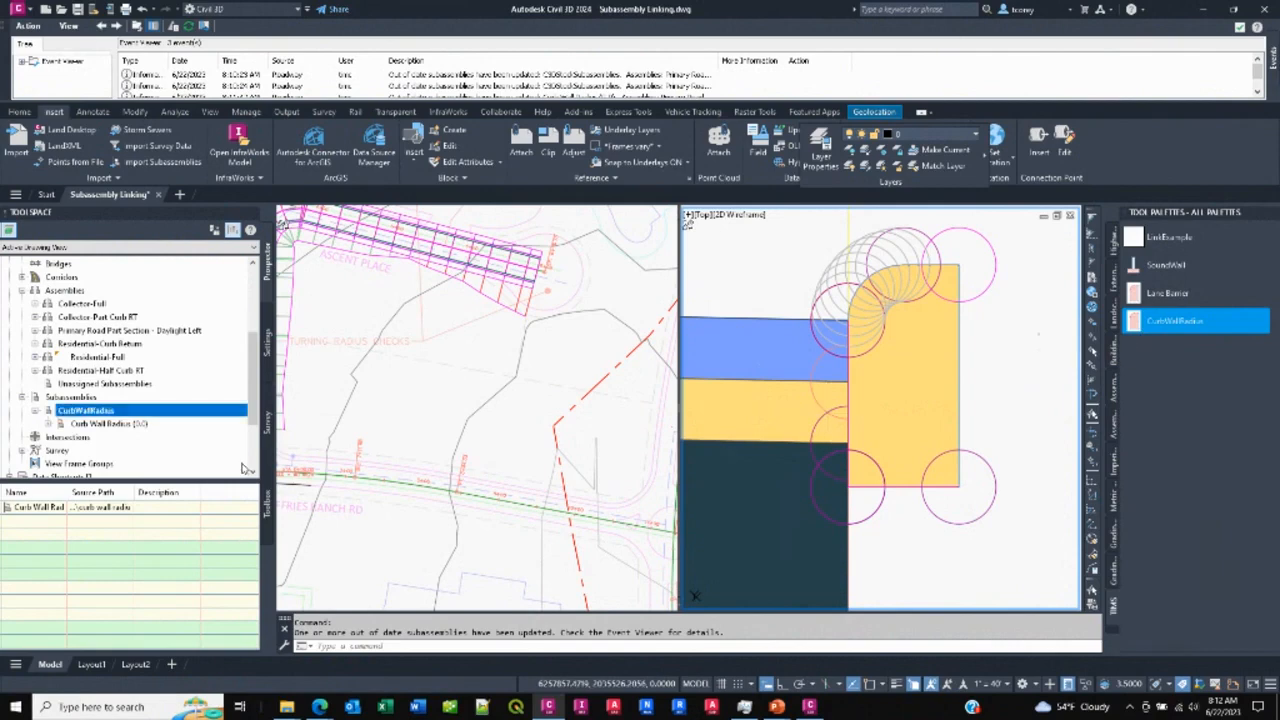
right_click(92, 414)
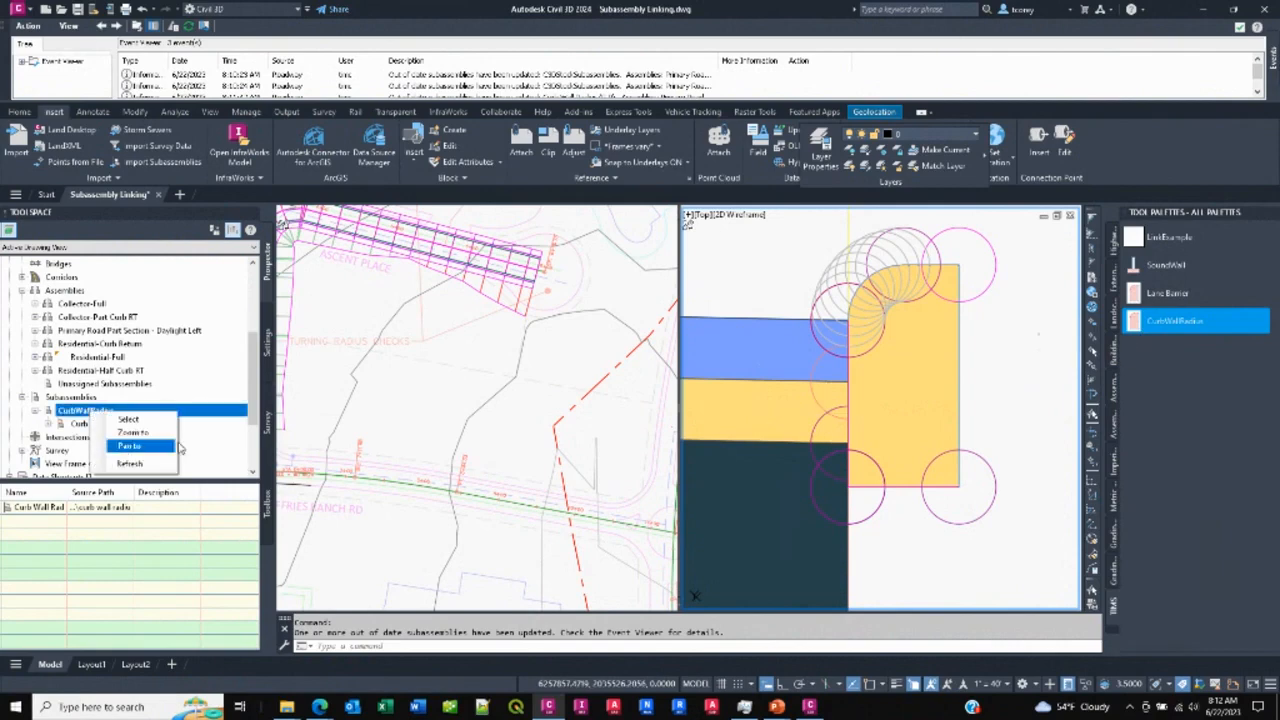
click(984, 400)
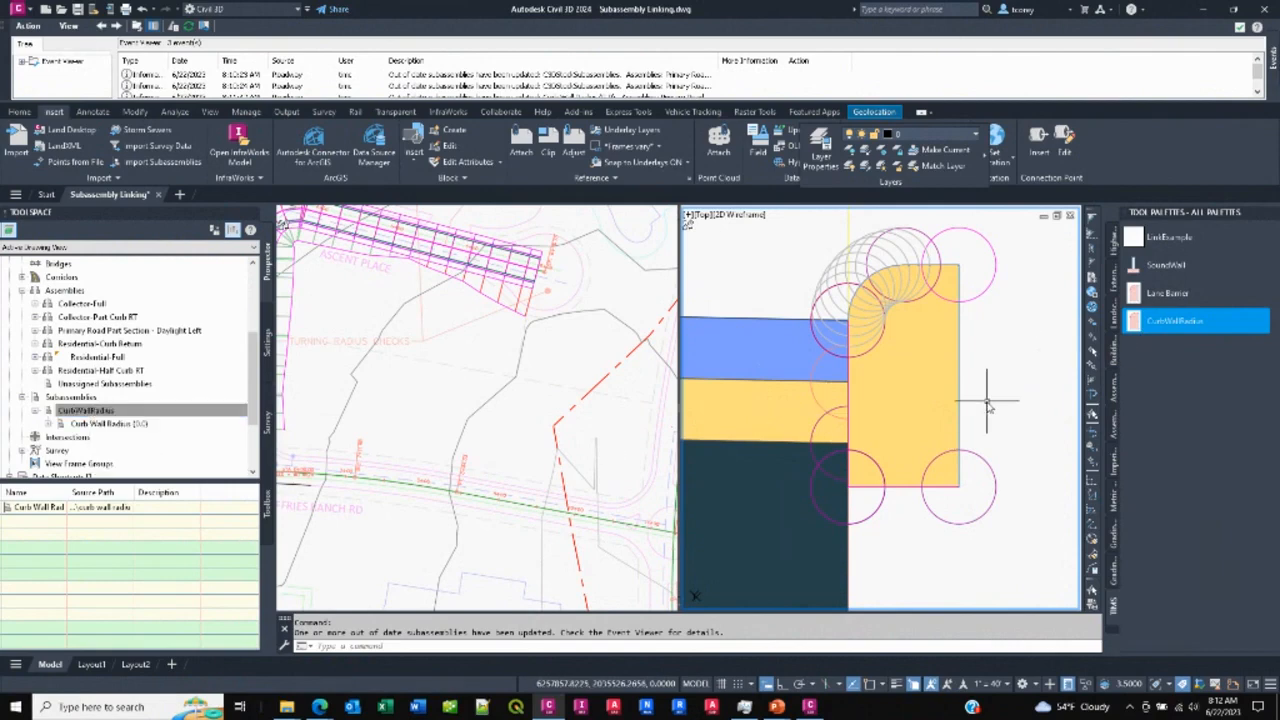
- Close the Subassembly Linking drawing and save its changes
scroll(982, 415, down, 5)
middle_drag(852, 447, 846, 388)
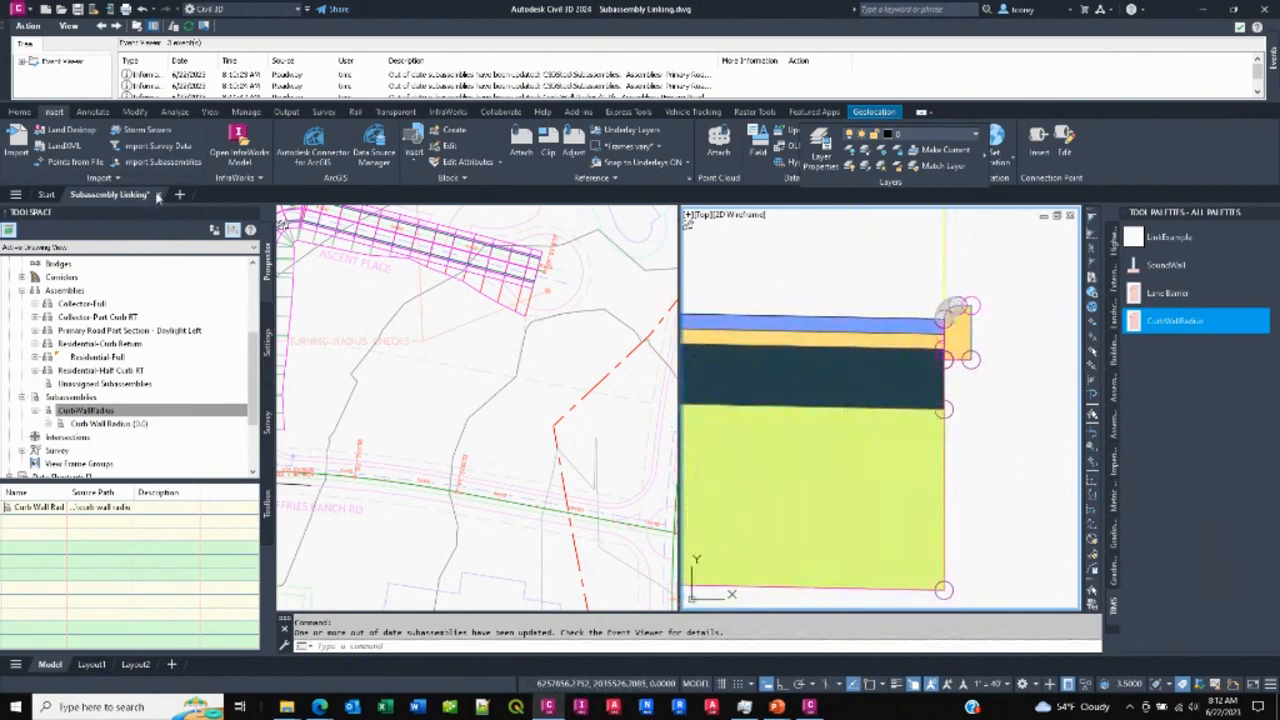
click(157, 194)
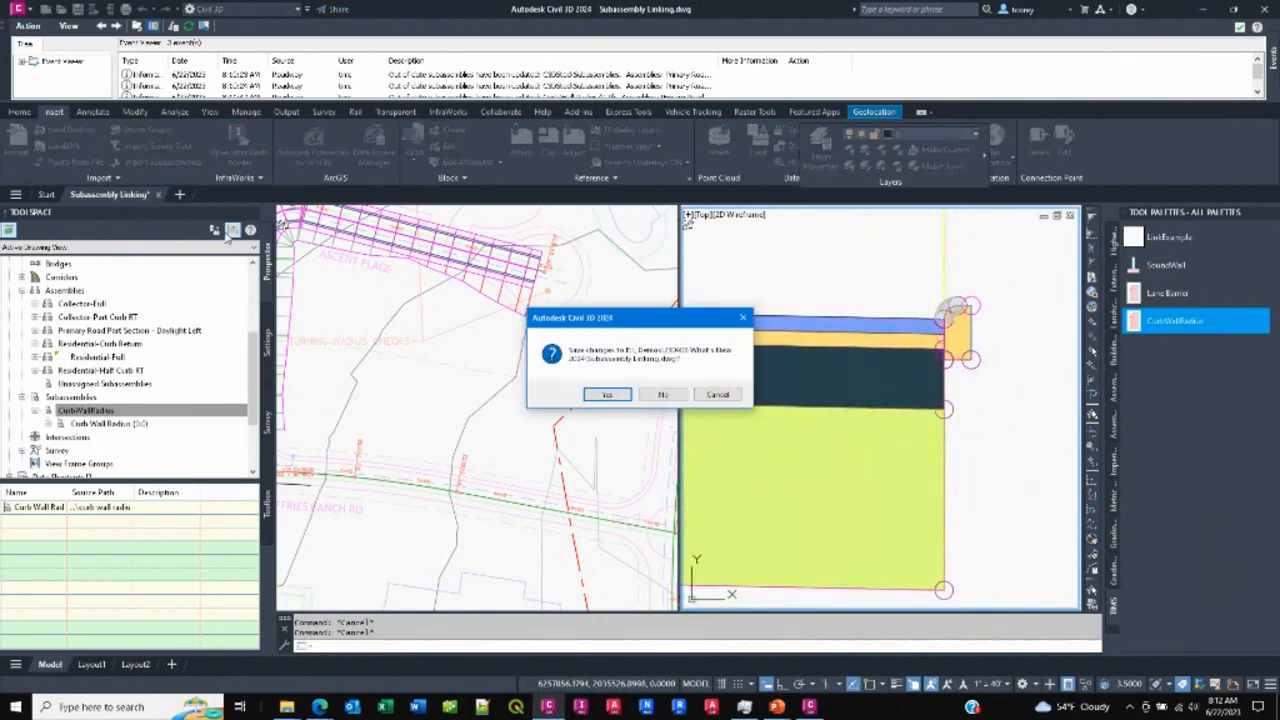
click(607, 394)
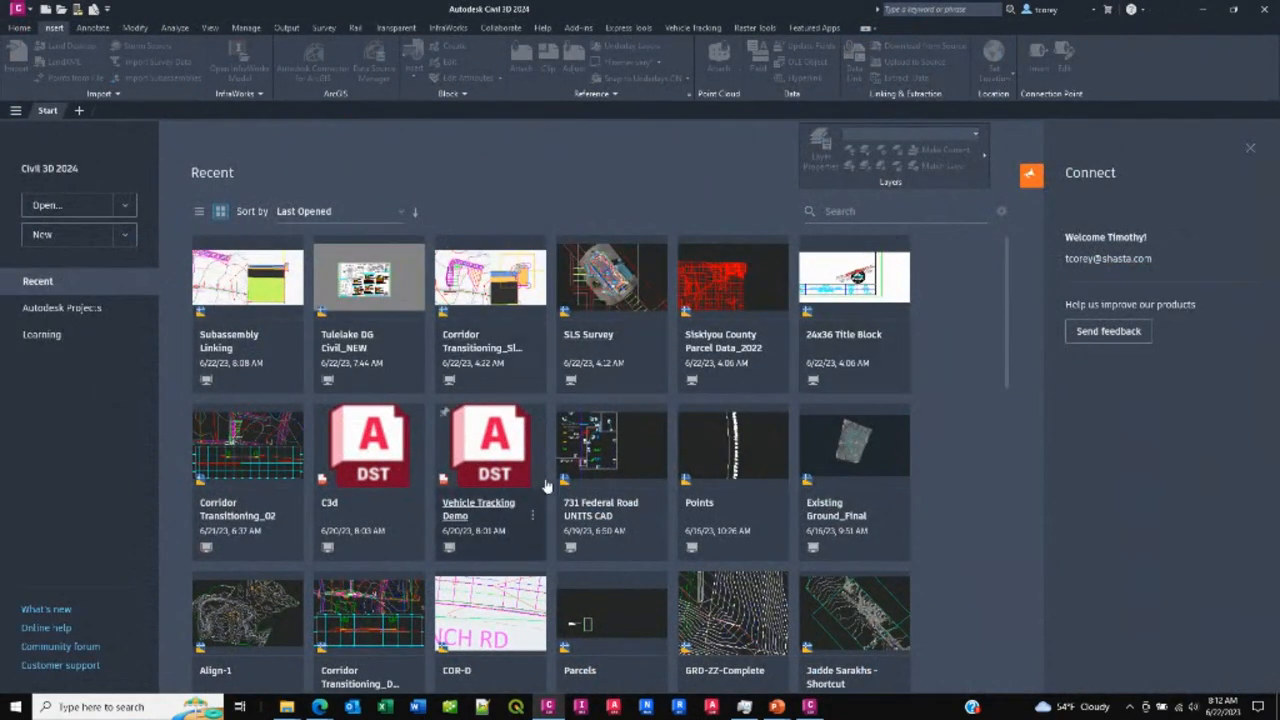
- Browse the recent drawings in list view and return to the thumbnail view
mouse_move(1007, 289)
mouse_down()
mouse_move(986, 566)
mouse_move(992, 616)
mouse_move(1014, 450)
mouse_move(1009, 292)
mouse_move(1009, 620)
mouse_move(1005, 312)
mouse_up()
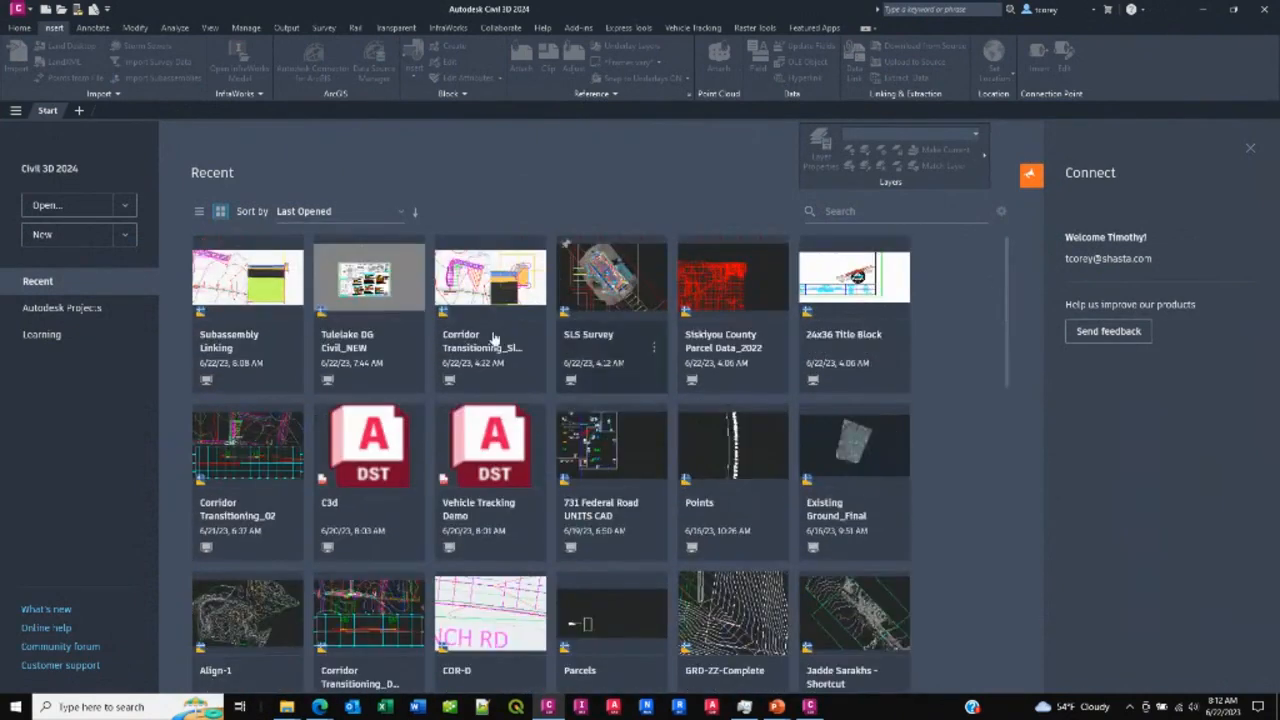
click(200, 216)
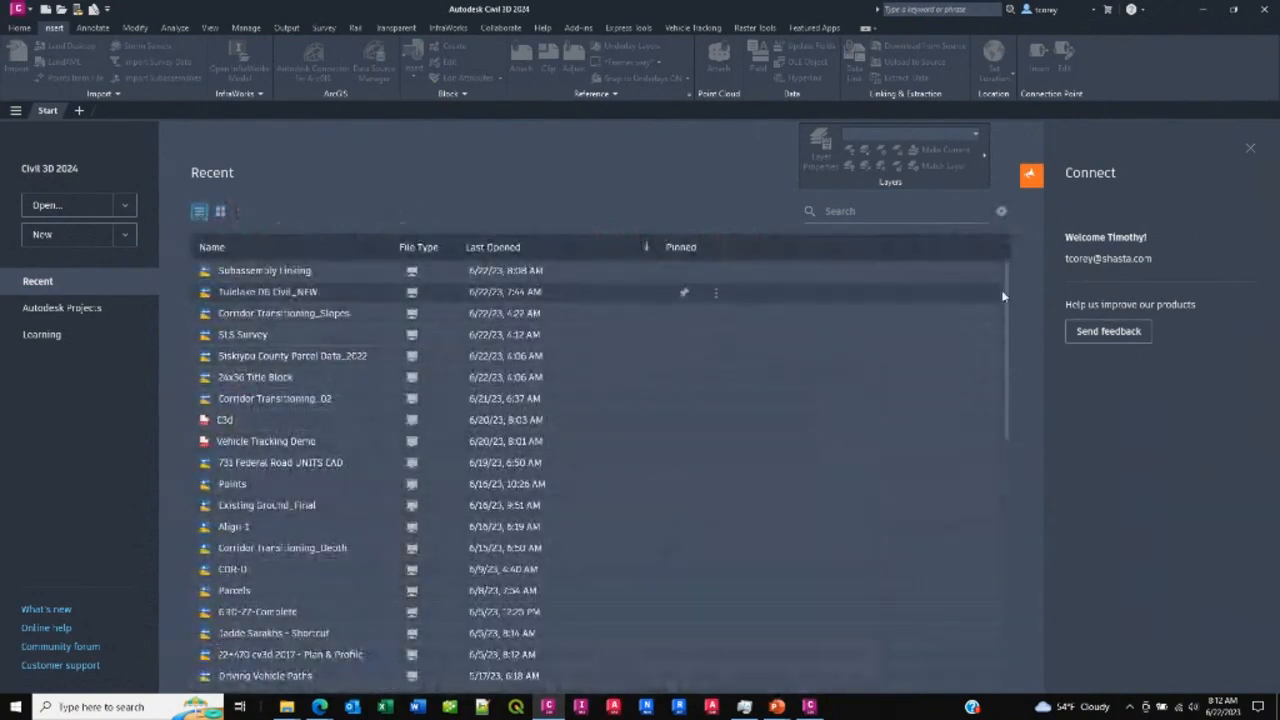
drag(1007, 291, 994, 262)
click(220, 211)
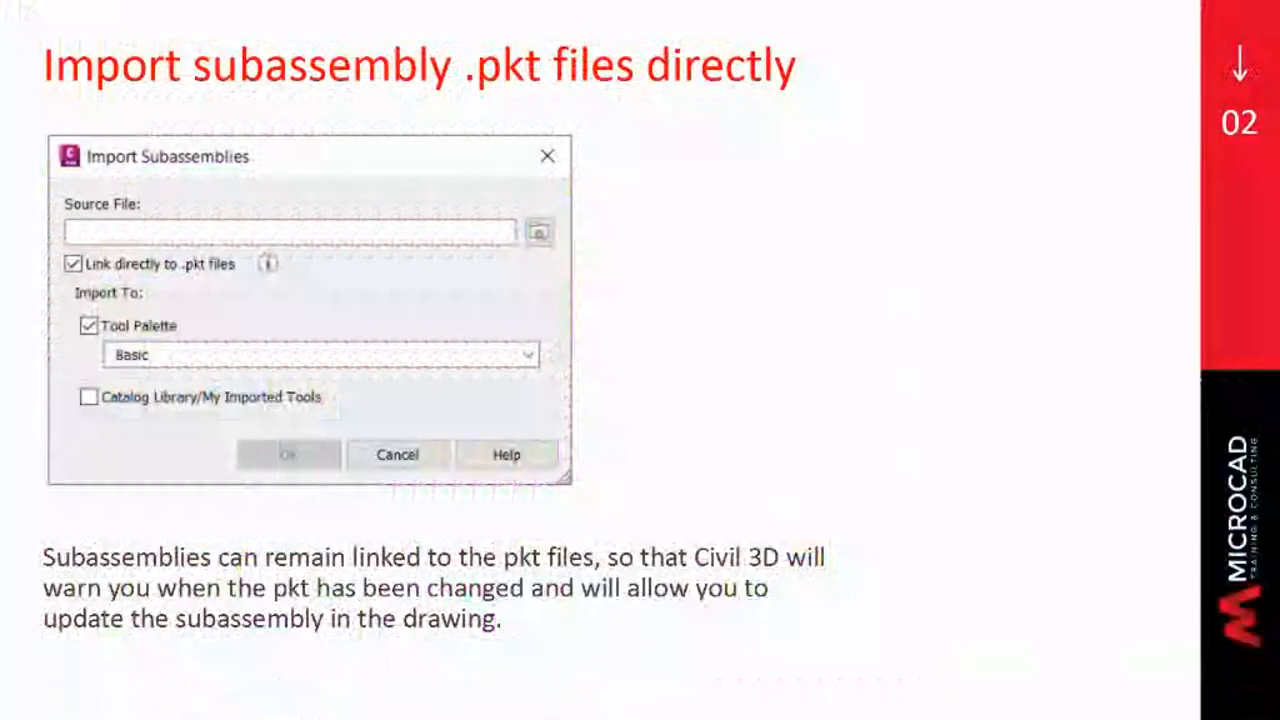
click(712, 350)
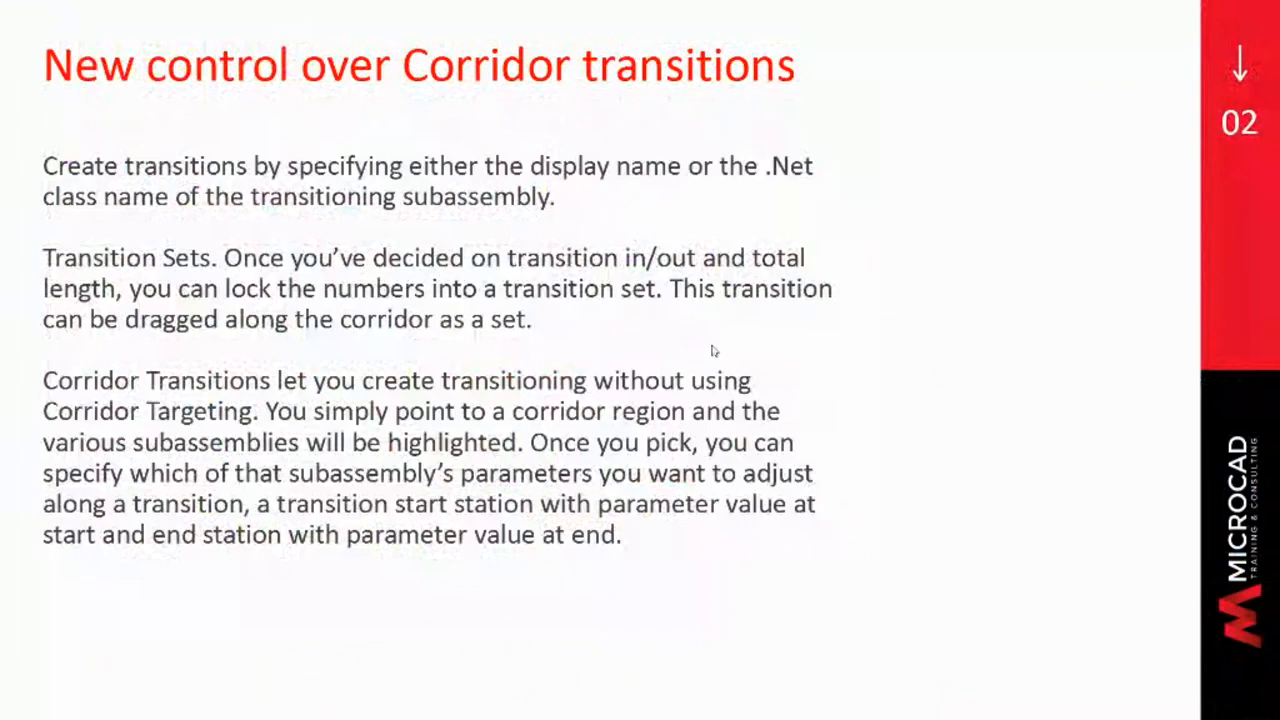
key(Left)
key(Left)
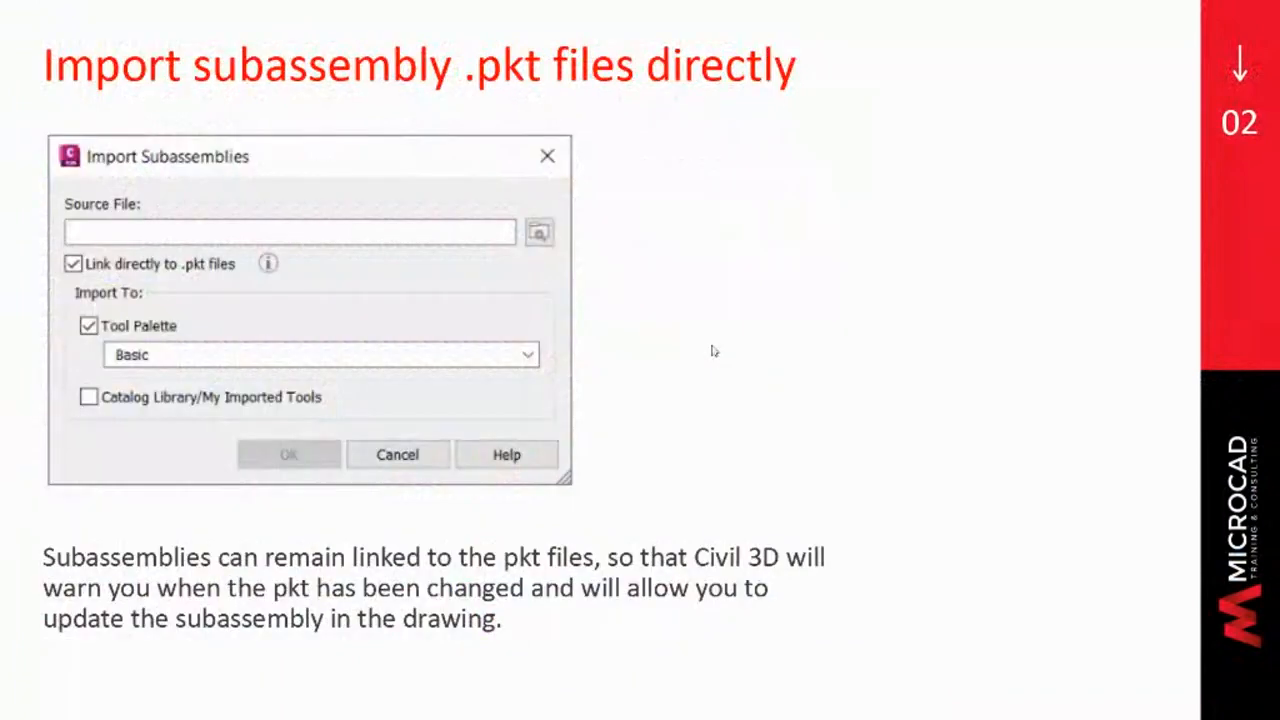
key(Left)
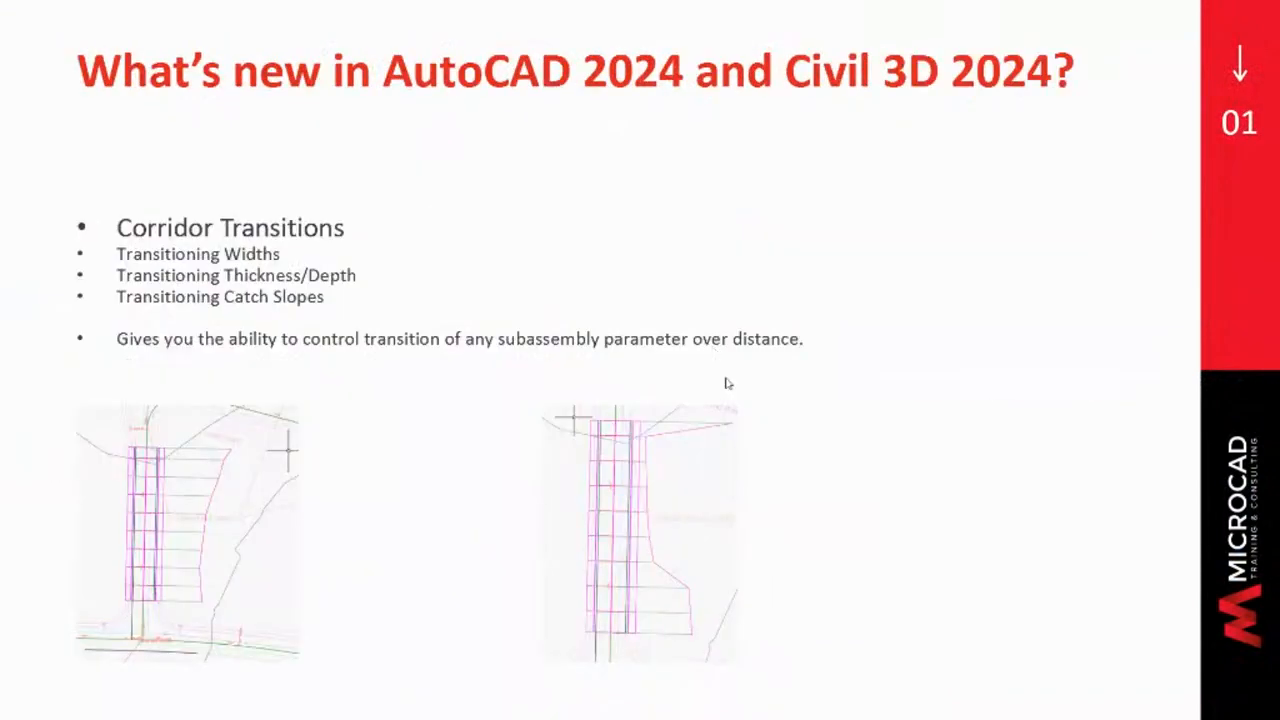
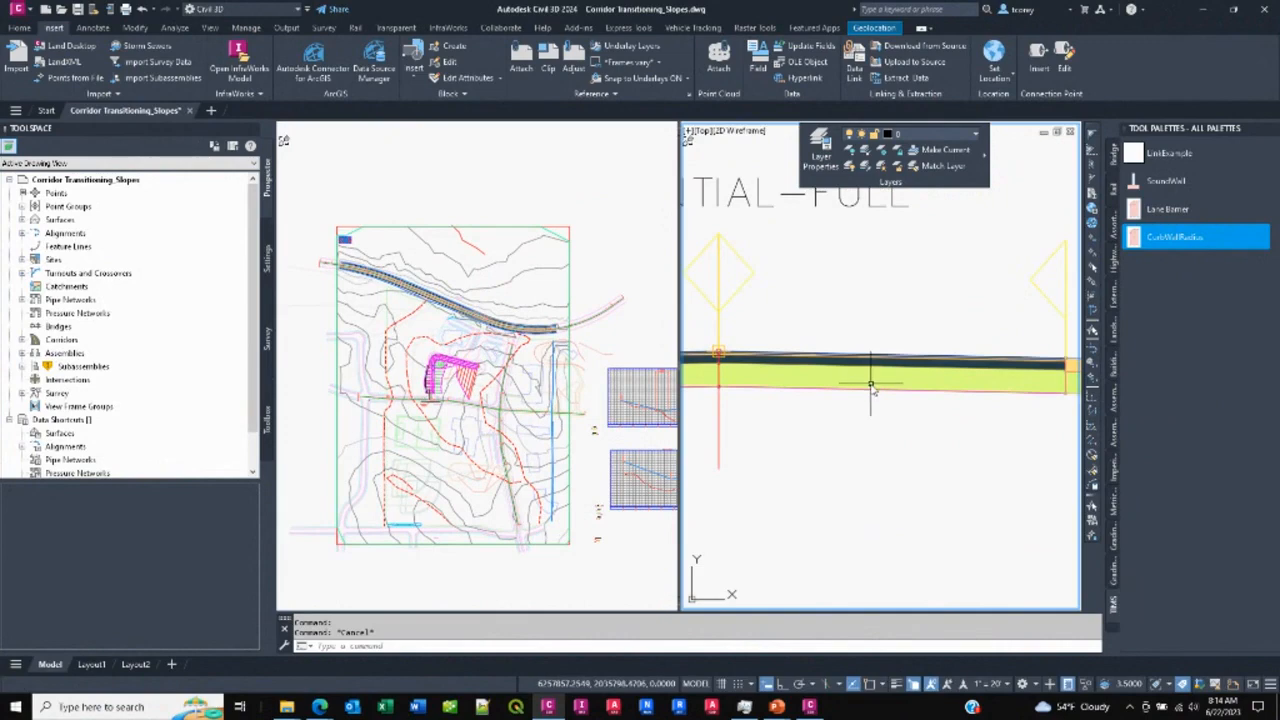
- Inspect the right-hand LaneSuperelevationAOR subassembly of the Residential-Full assembly and identify its subbase shape
click(876, 391)
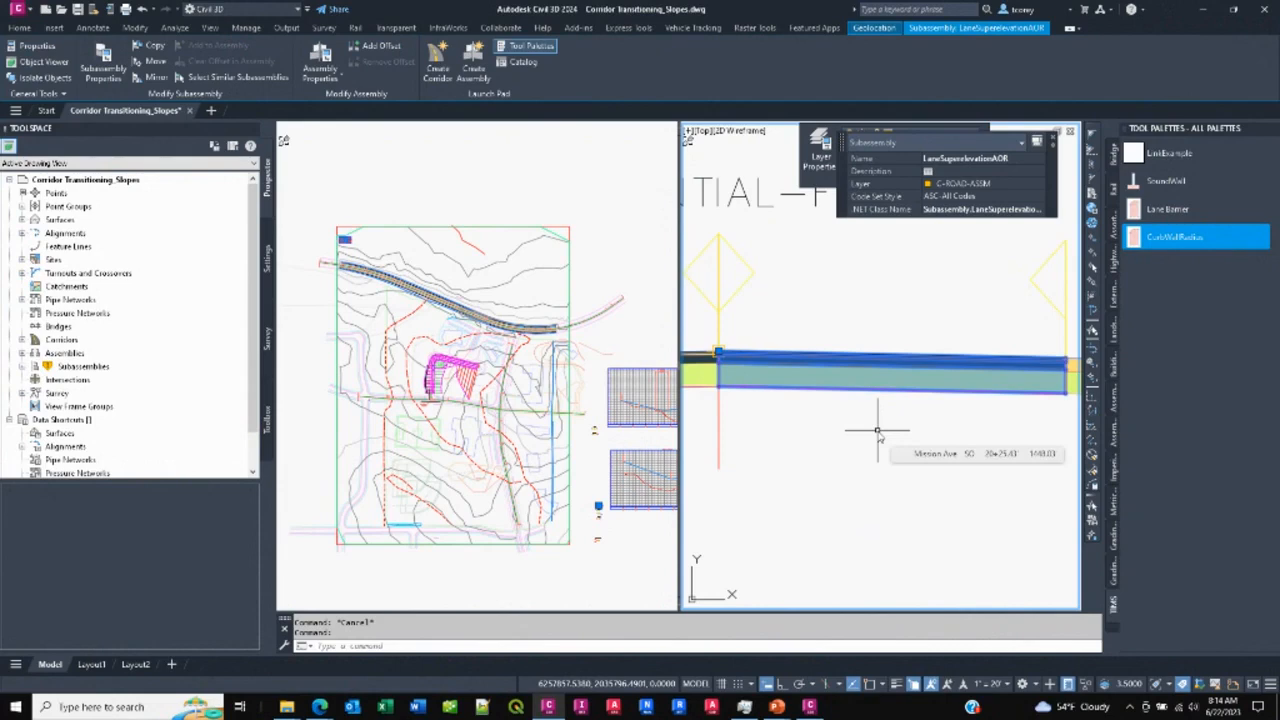
key(Escape)
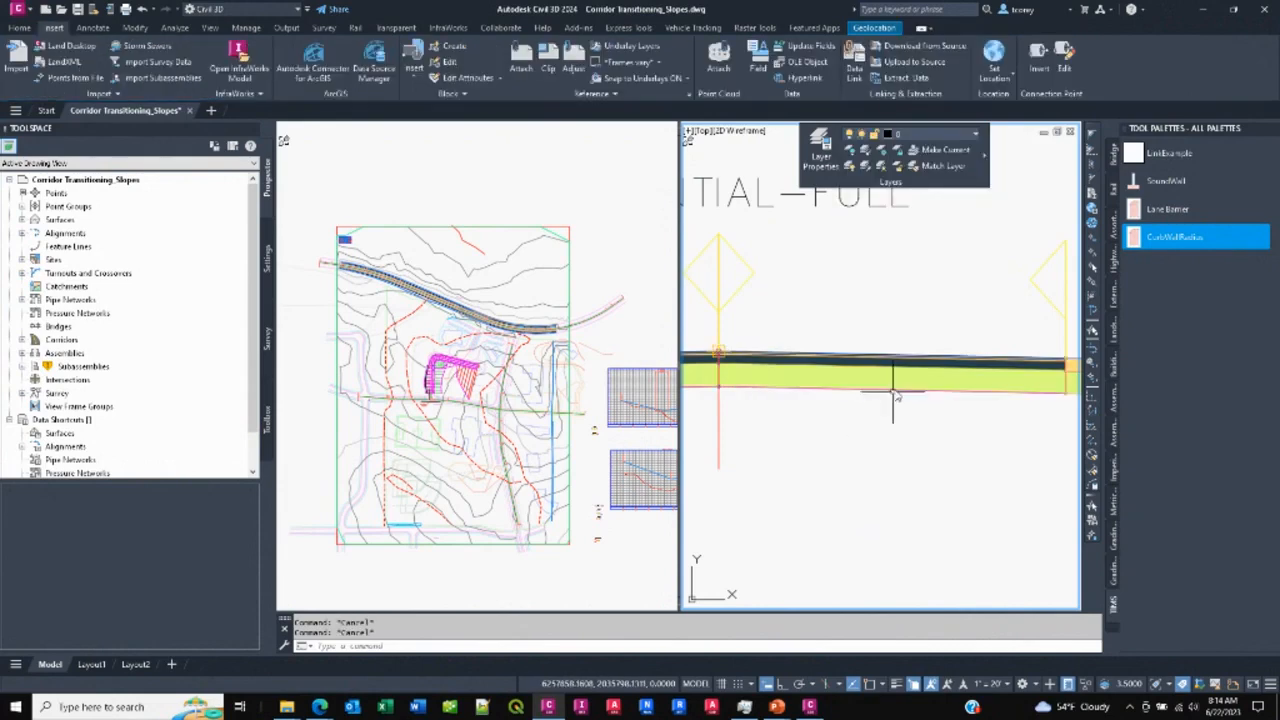
mouse_move(902, 385)
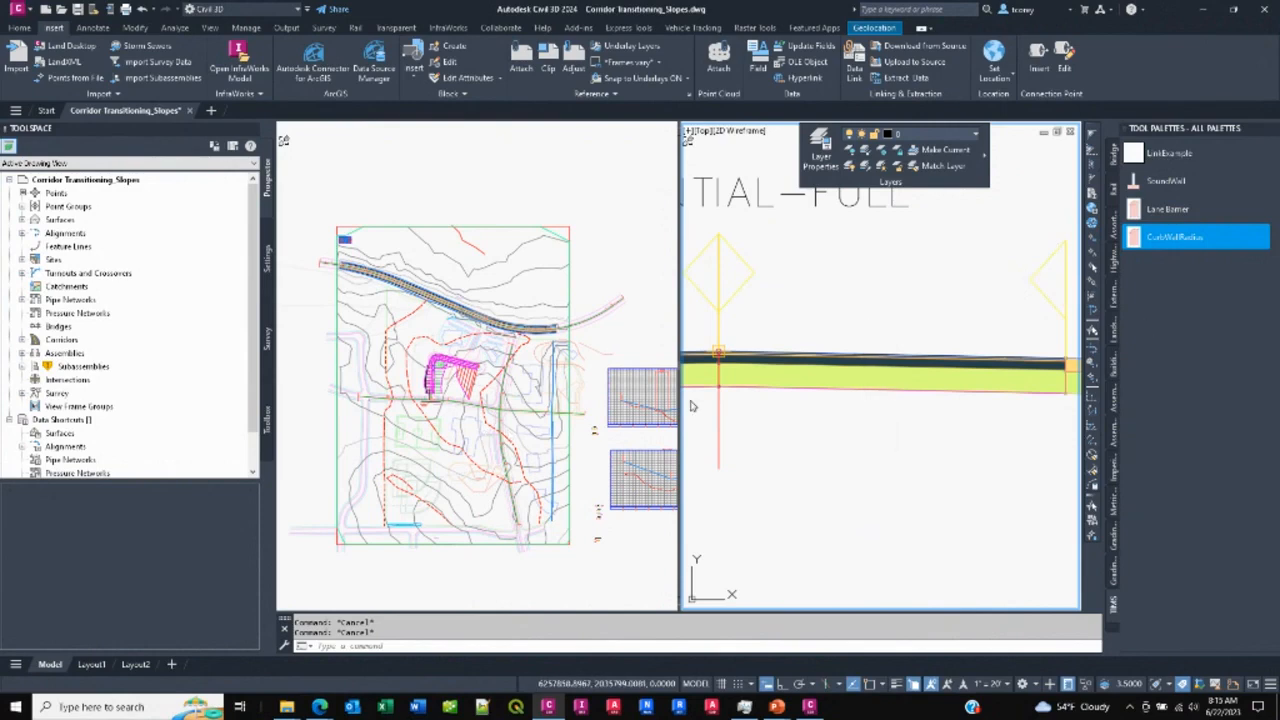
mouse_move(779, 386)
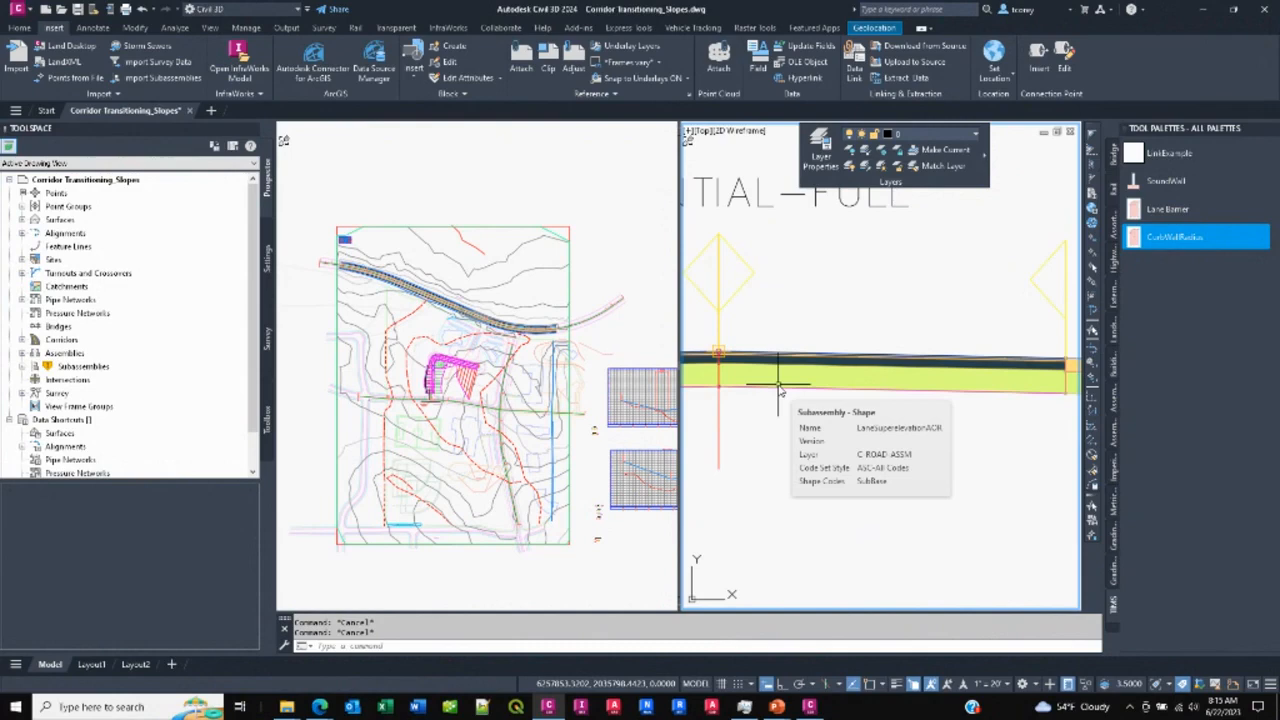
- Examine the corridor with its daylight slopes in plan, and the Residential-Full assembly among the drawing's assemblies
click(450, 385)
scroll(449, 382, down, 2)
scroll(450, 380, up, 5)
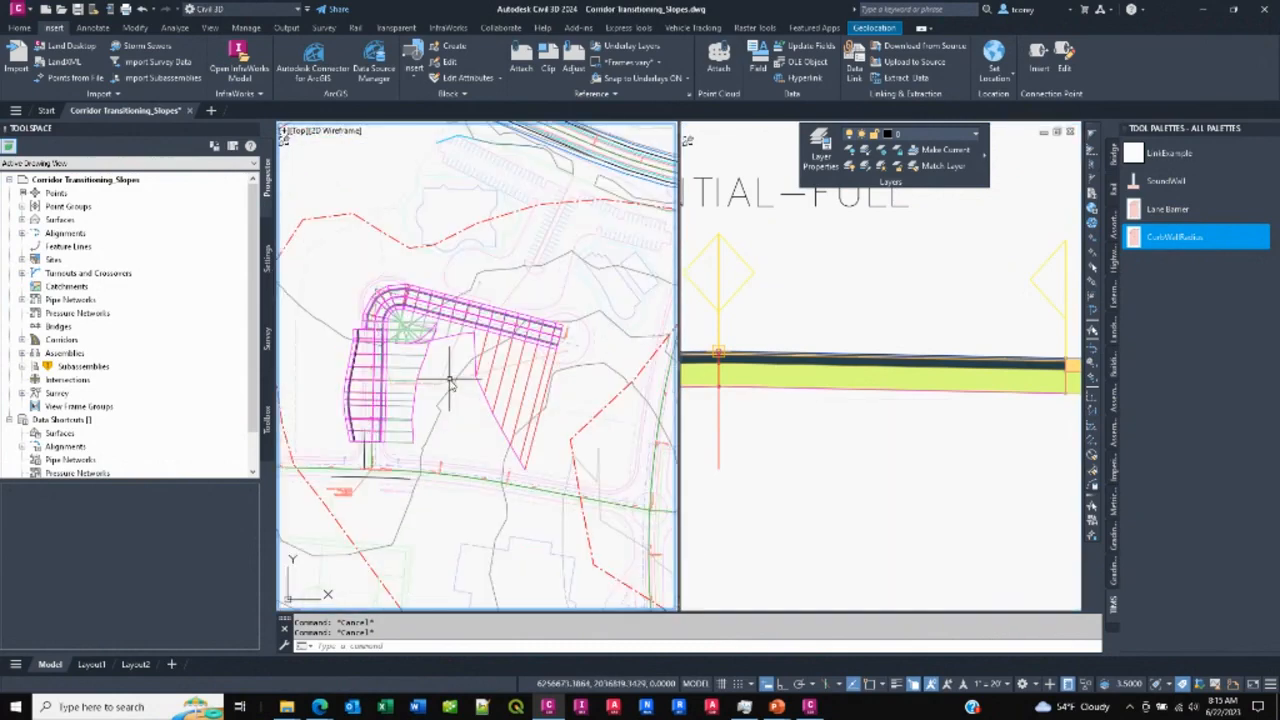
scroll(490, 379, up, 2)
middle_drag(489, 380, 500, 366)
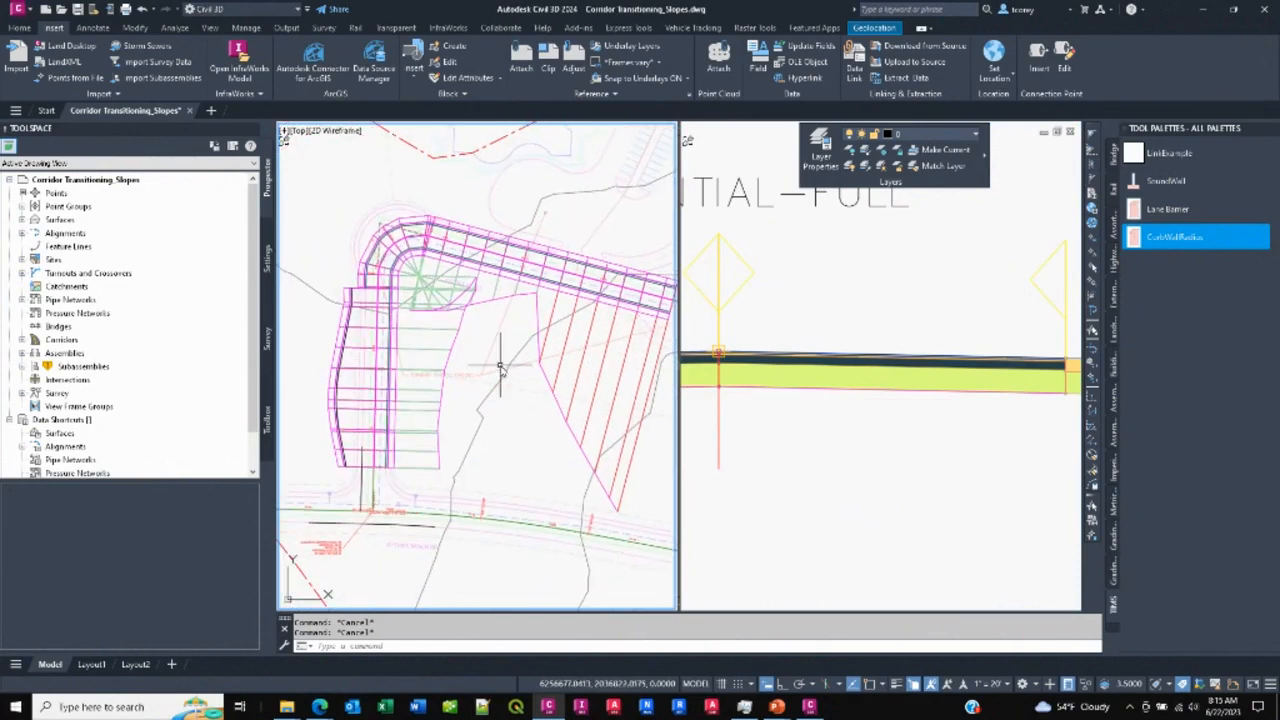
scroll(496, 366, down, 4)
scroll(580, 371, down, 5)
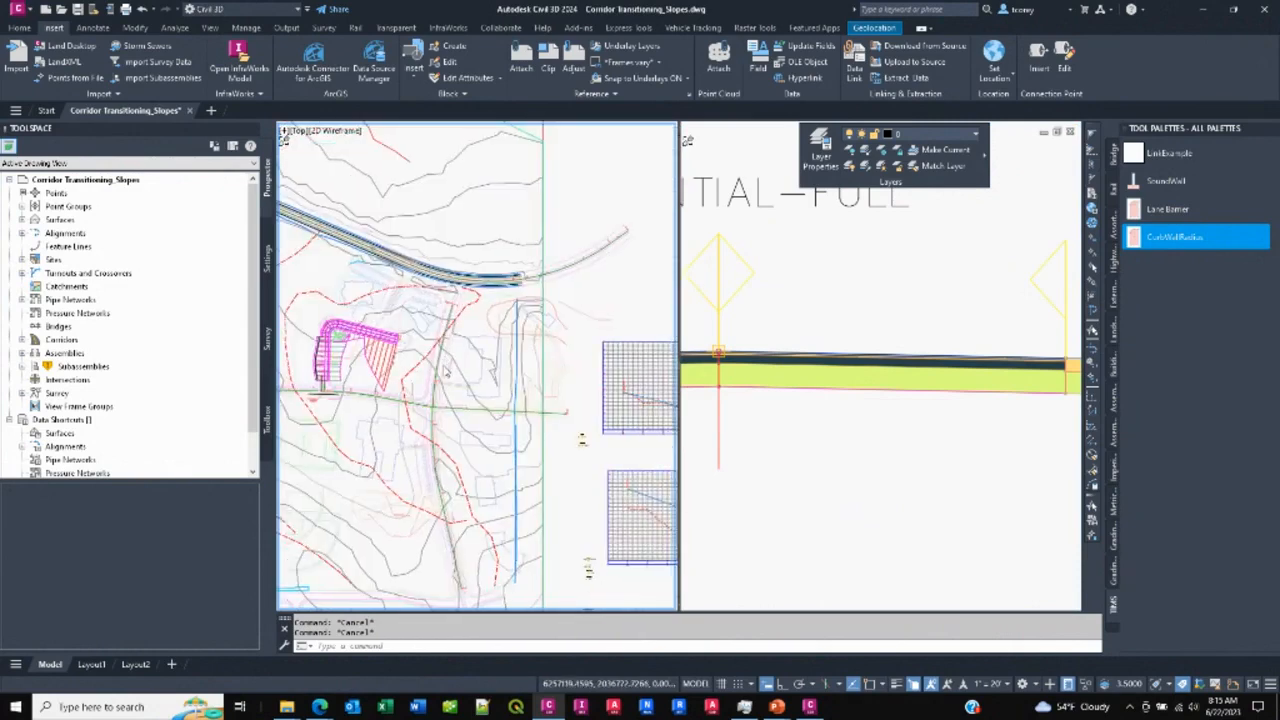
scroll(530, 490, up, 4)
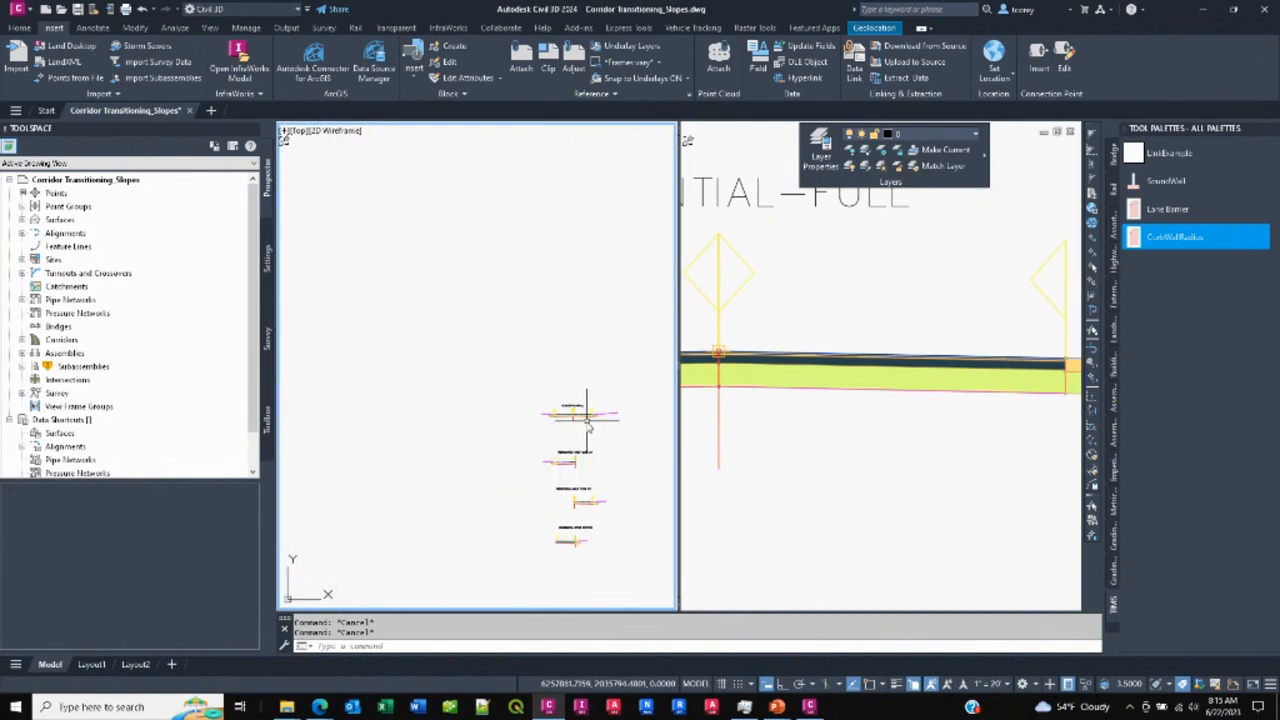
scroll(580, 420, up, 3)
middle_drag(586, 414, 488, 408)
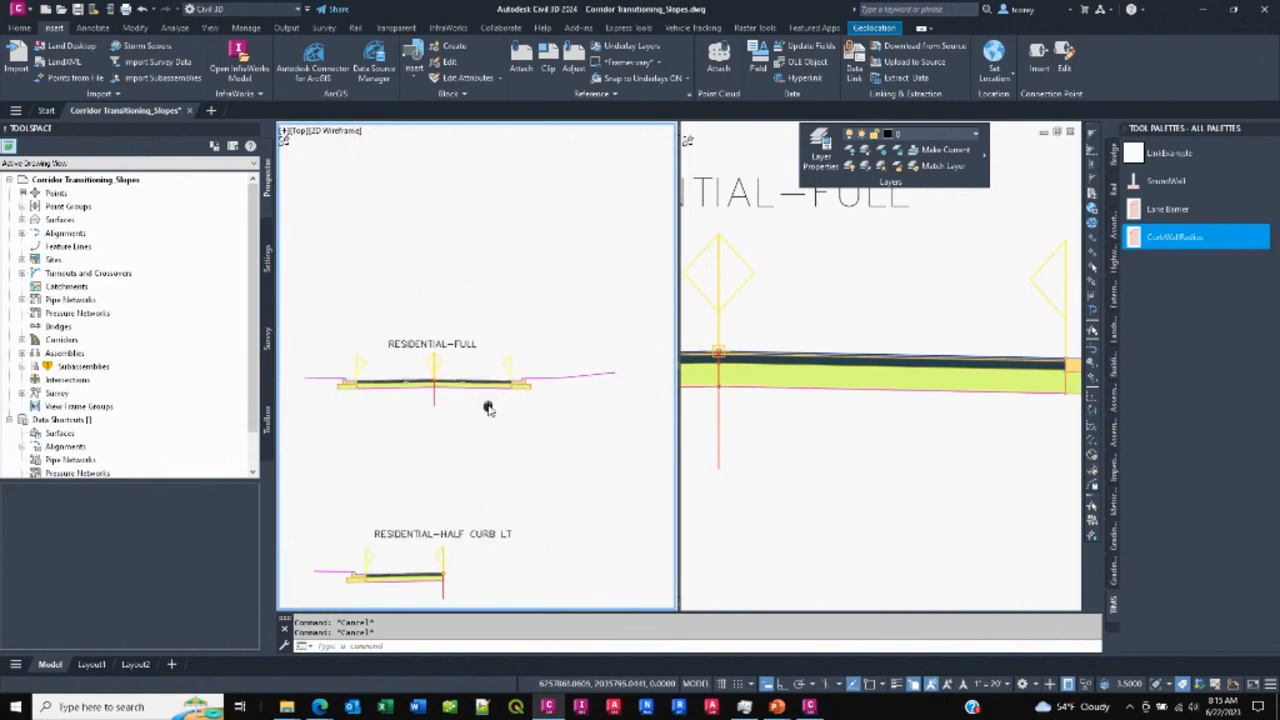
- Check the slope parameter of the right-hand LinkSlopeToSurface subassembly on the Residential-Full assembly
click(588, 375)
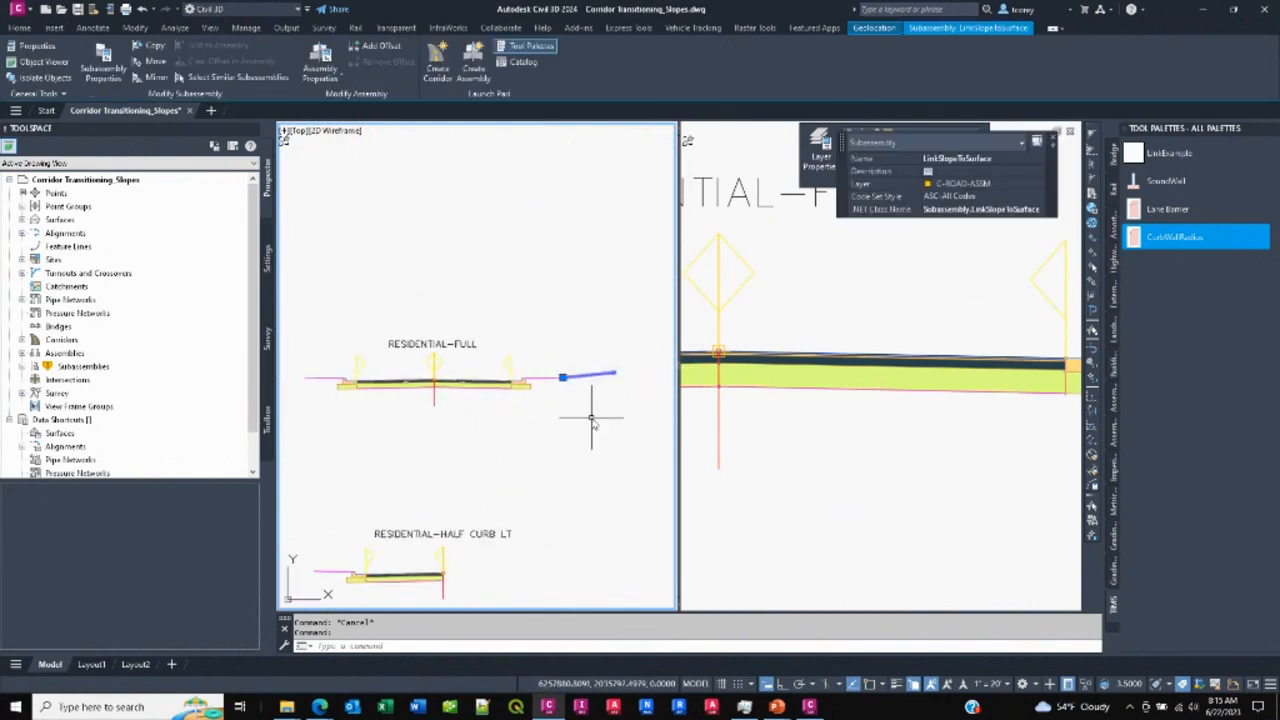
right_click(598, 392)
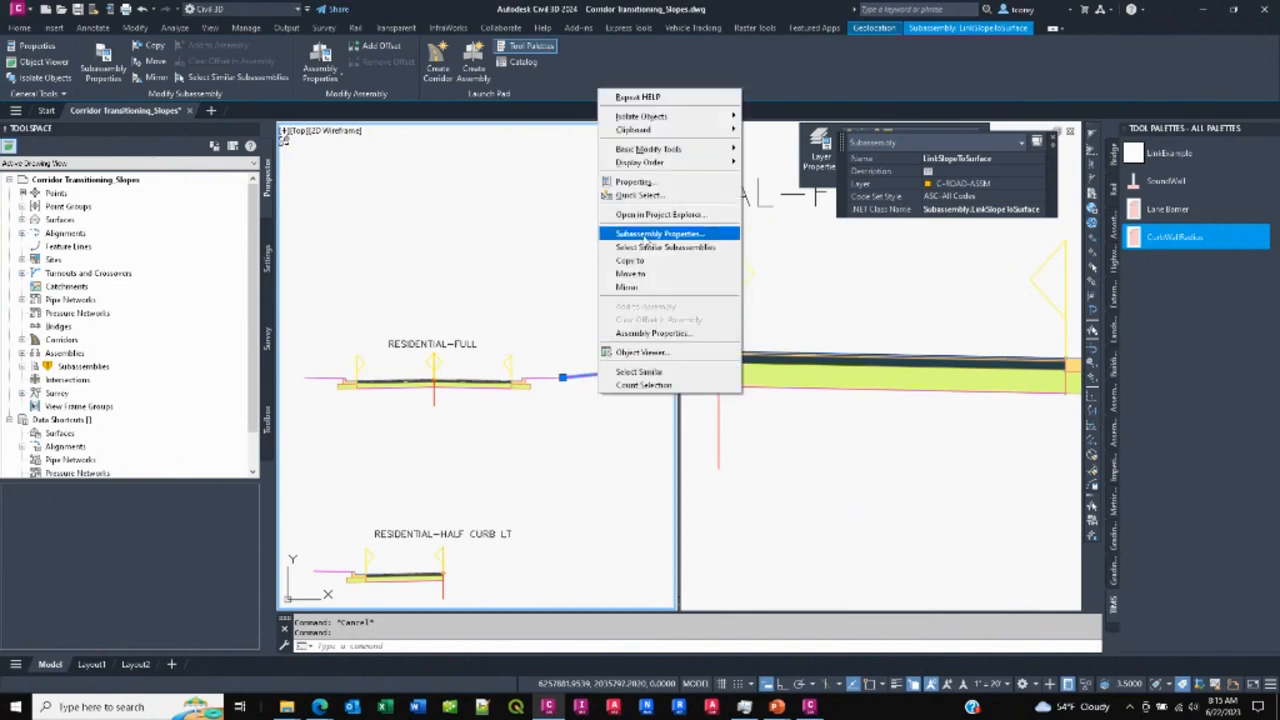
click(652, 234)
click(432, 174)
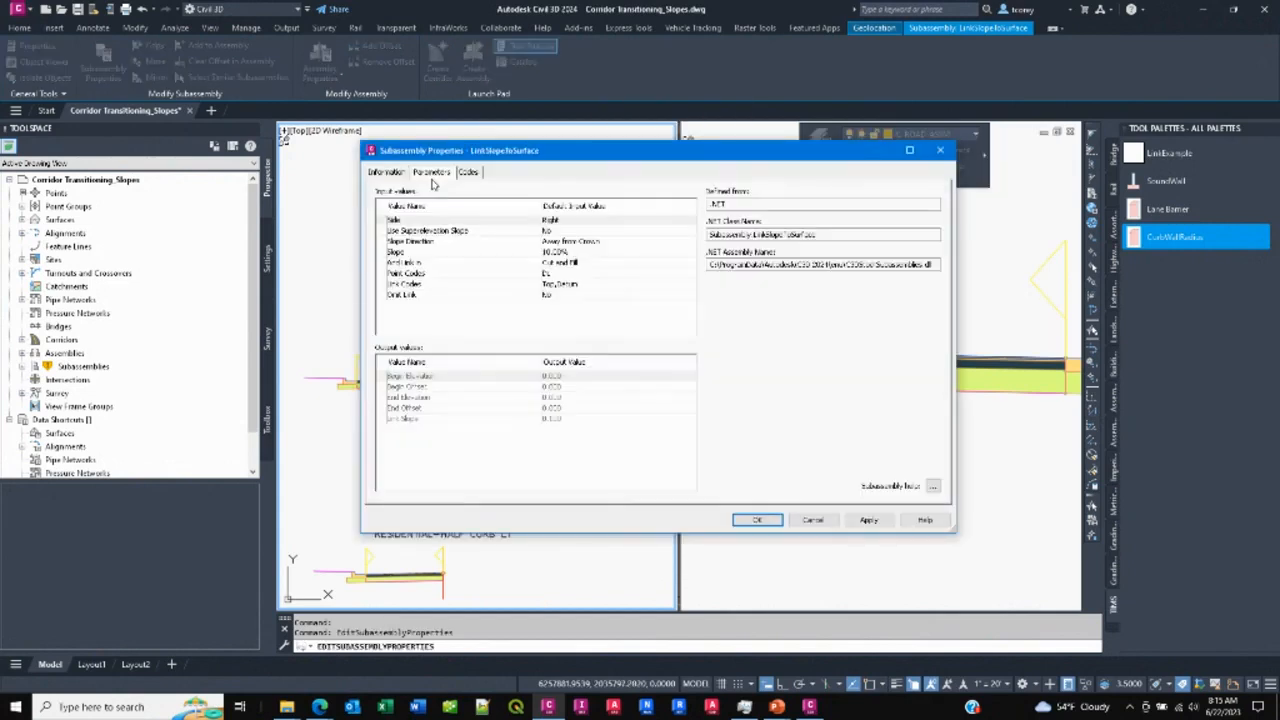
click(594, 253)
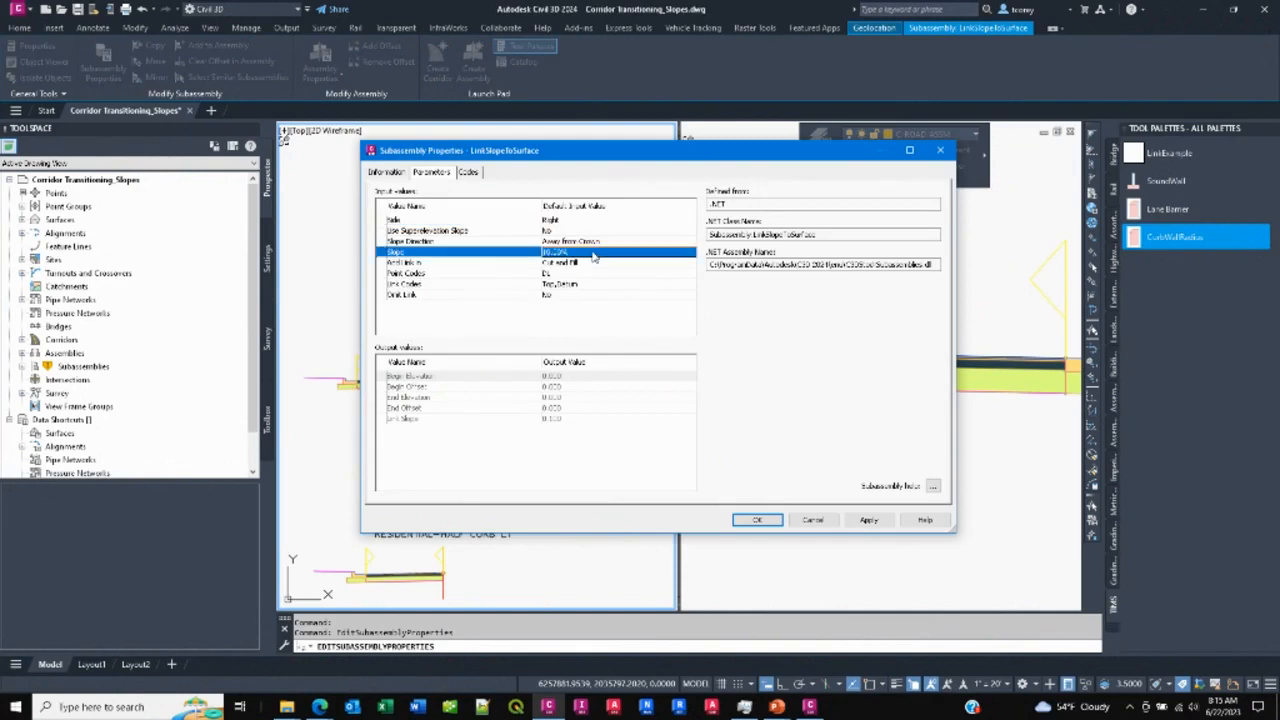
click(811, 521)
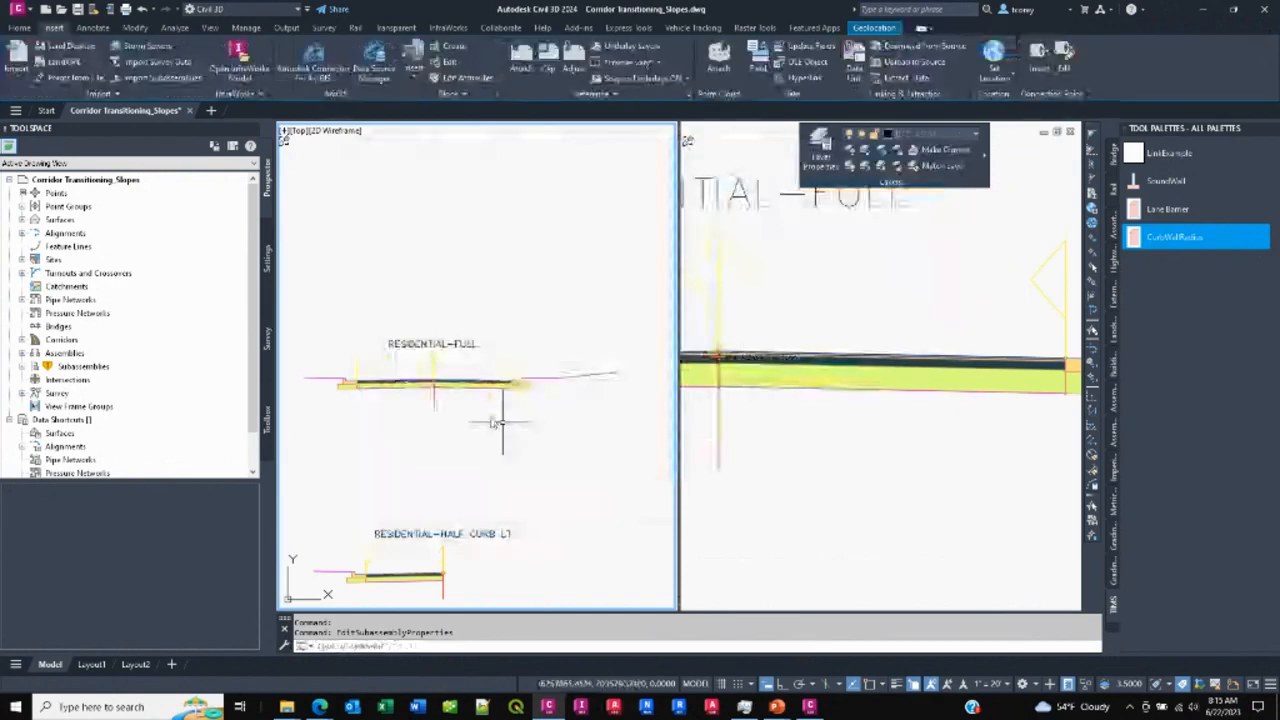
- Open the Ascent Pl corridor in plan for corridor transition editing
scroll(480, 415, down, 5)
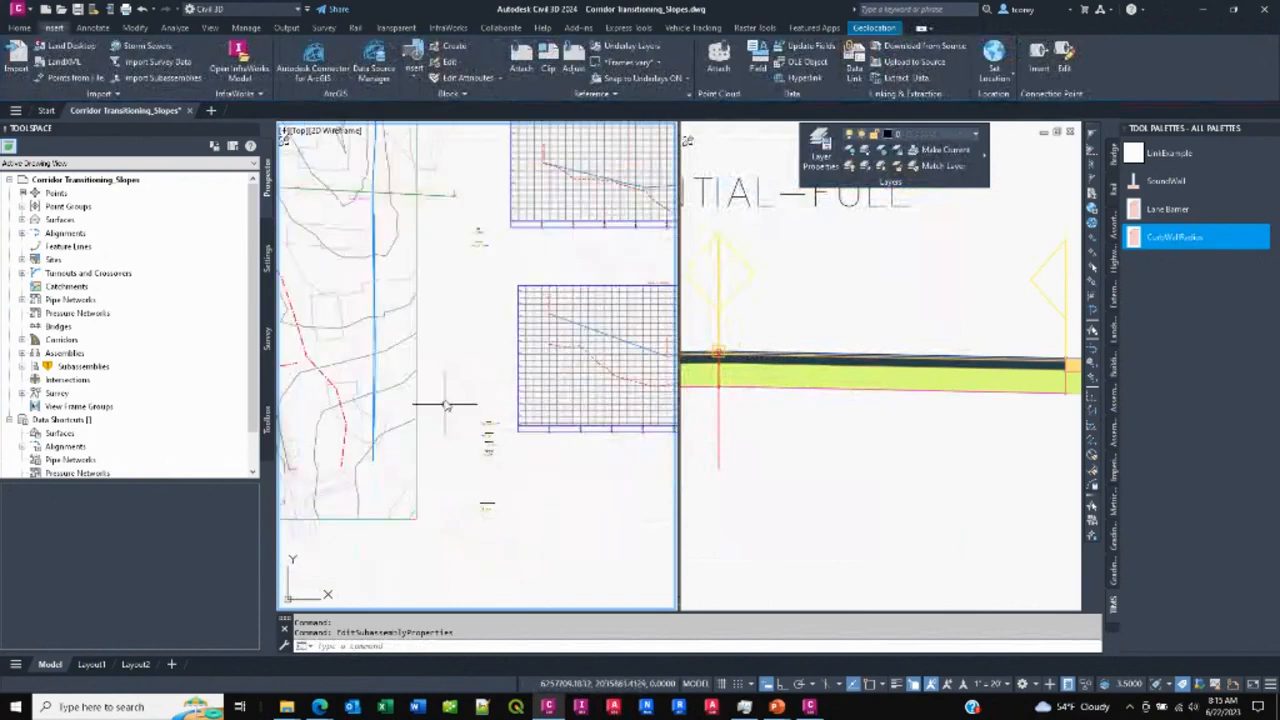
middle_drag(447, 404, 609, 396)
scroll(609, 396, down, 2)
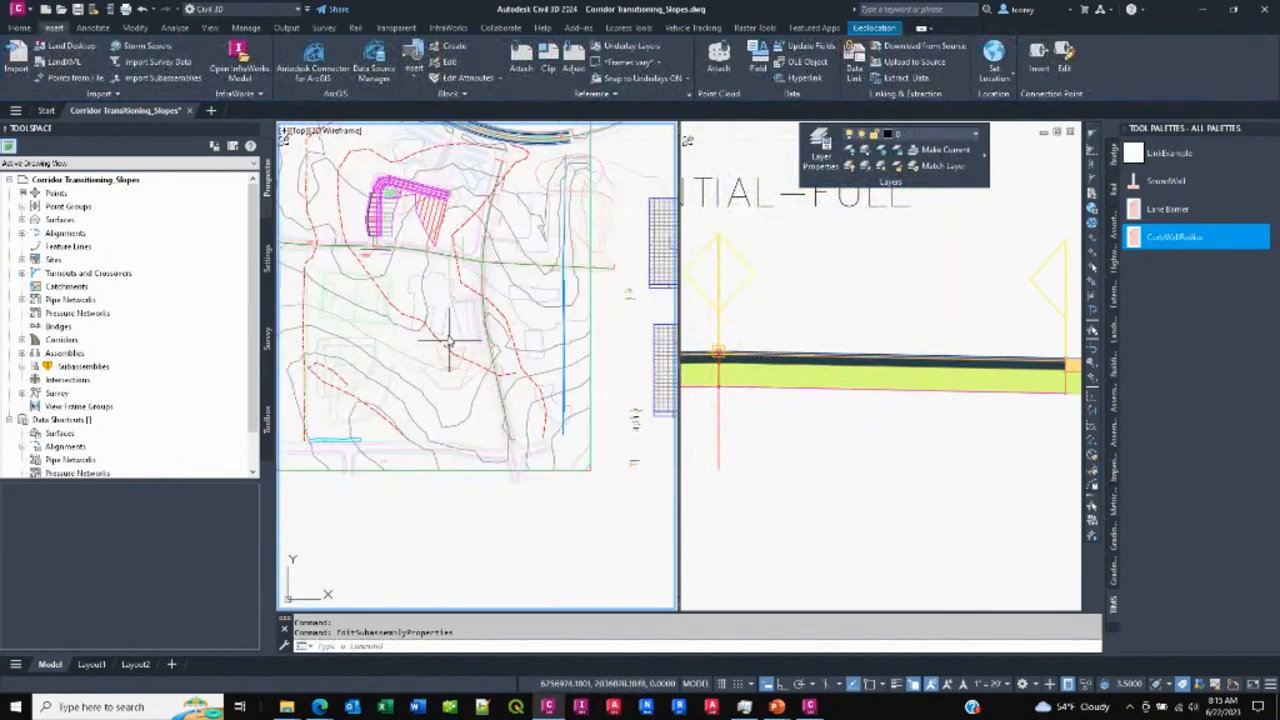
middle_drag(440, 309, 461, 362)
scroll(452, 313, up, 5)
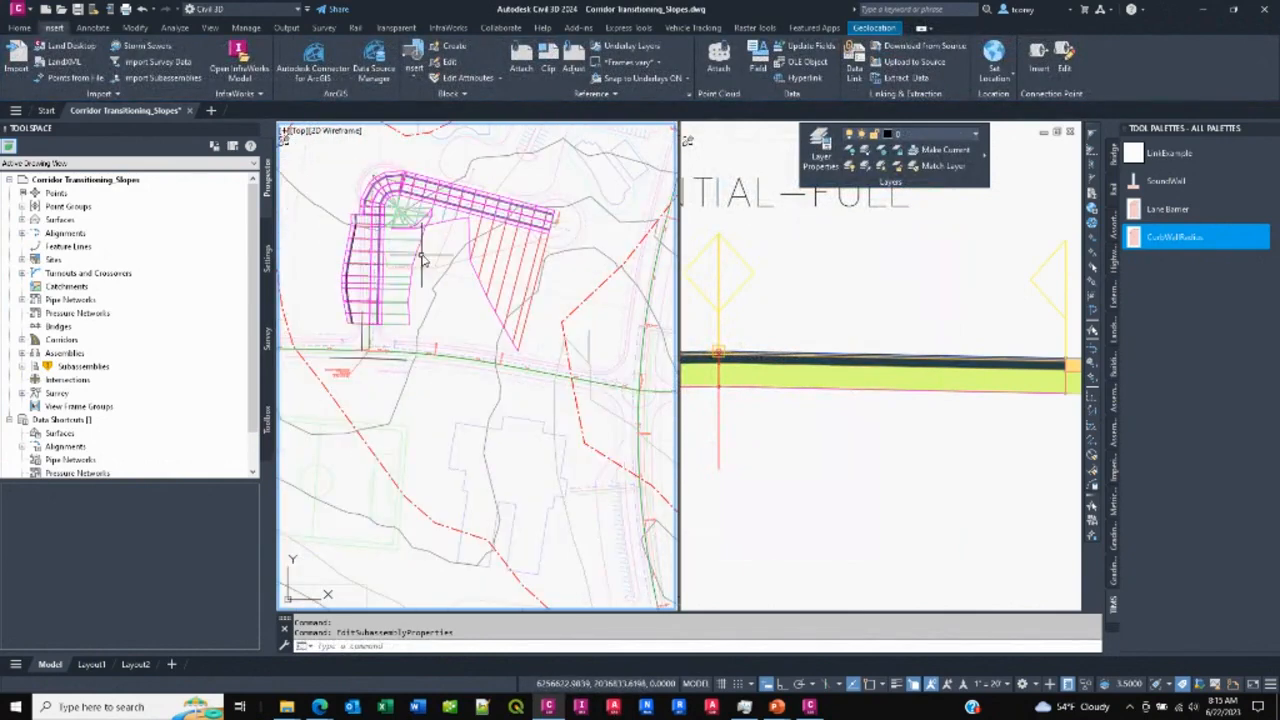
scroll(450, 313, up, 2)
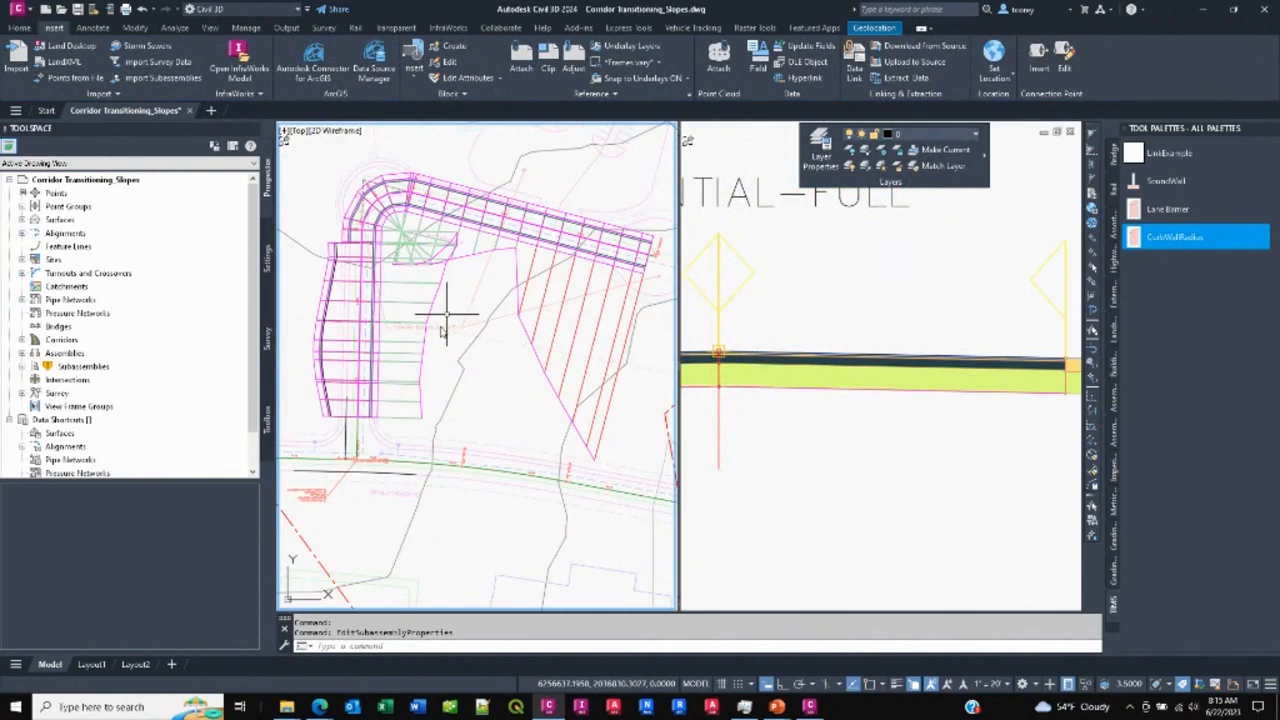
mouse_move(391, 422)
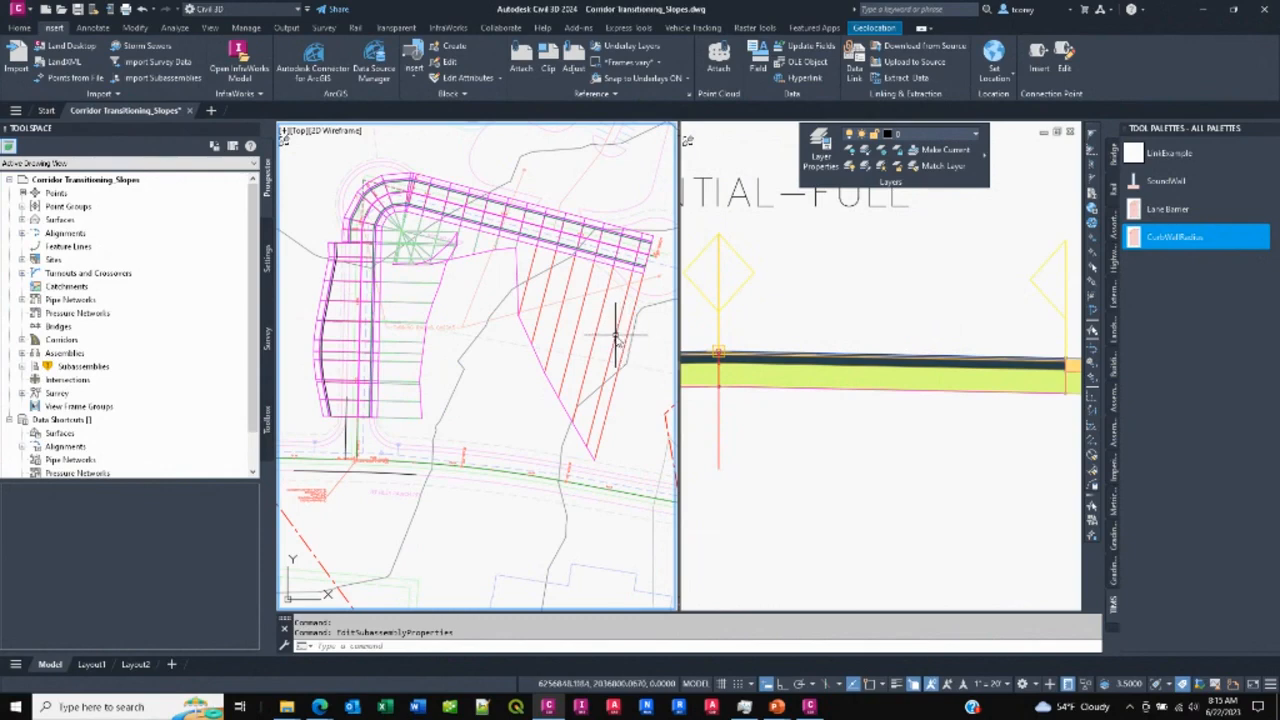
click(407, 289)
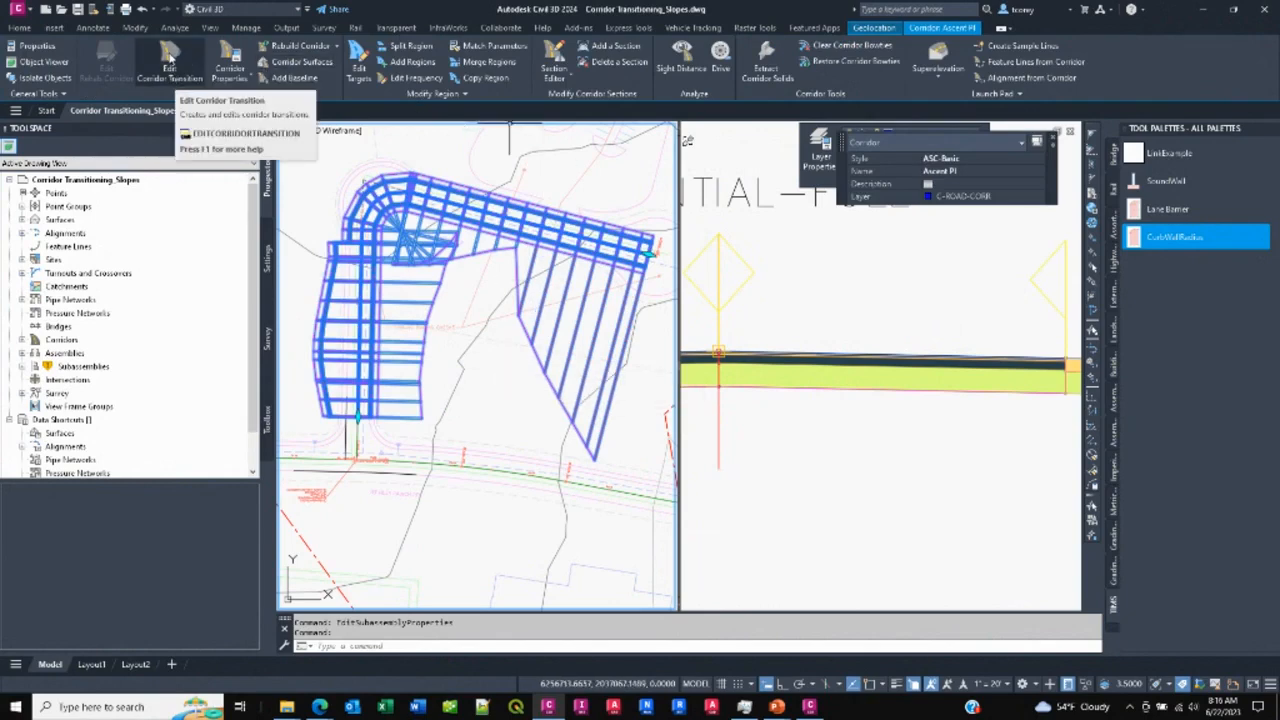
click(169, 58)
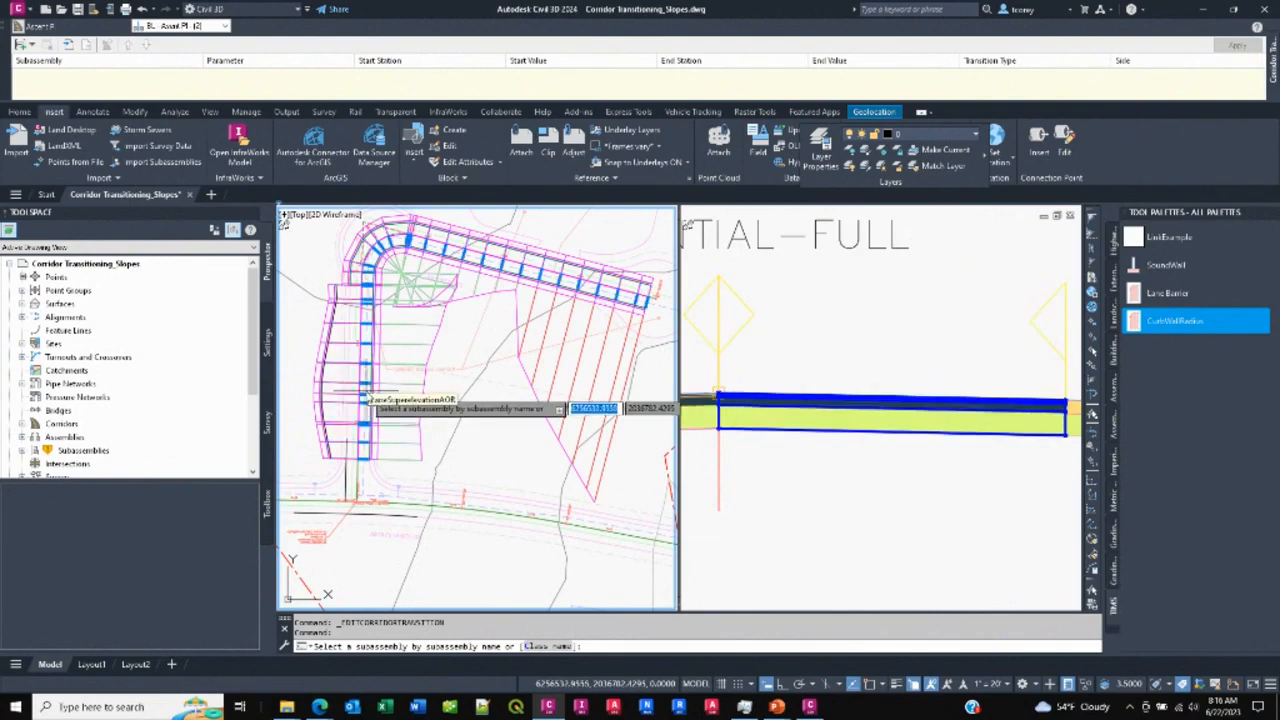
- Add a transition for the Slope parameter of the corridor's right-side LinkSlopeToSurface subassembly
scroll(366, 396, up, 3)
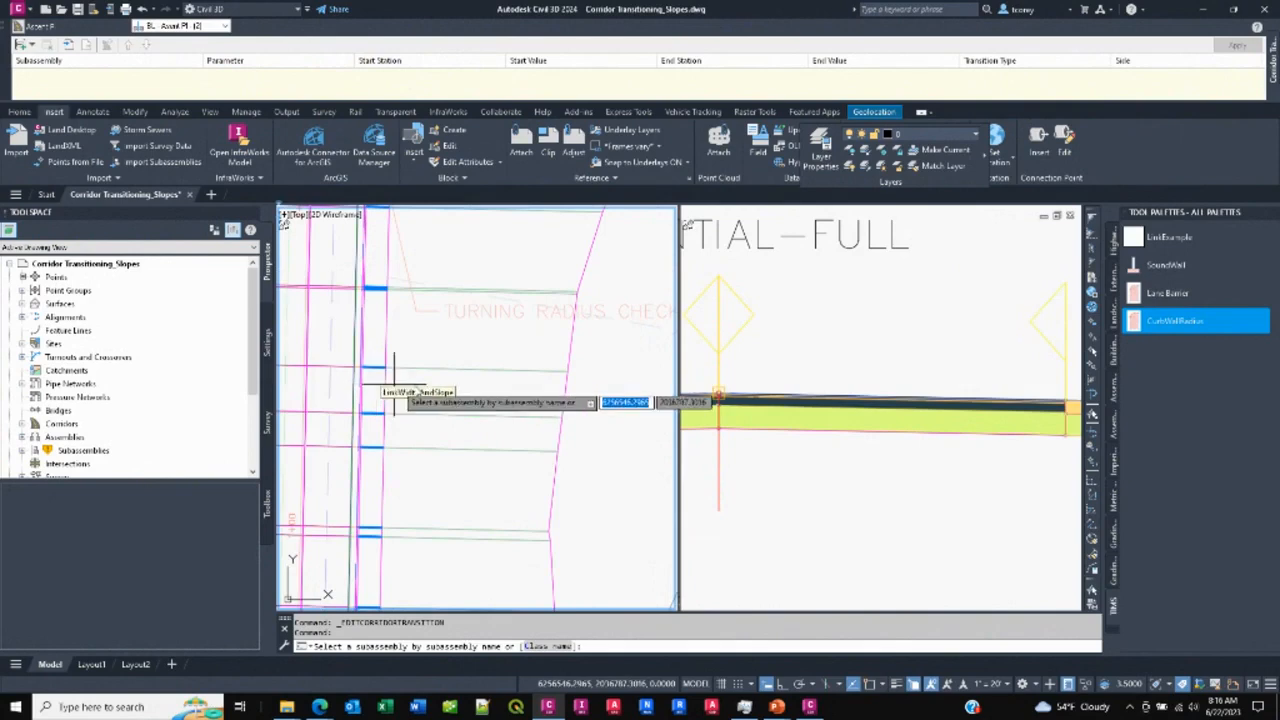
scroll(458, 398, down, 5)
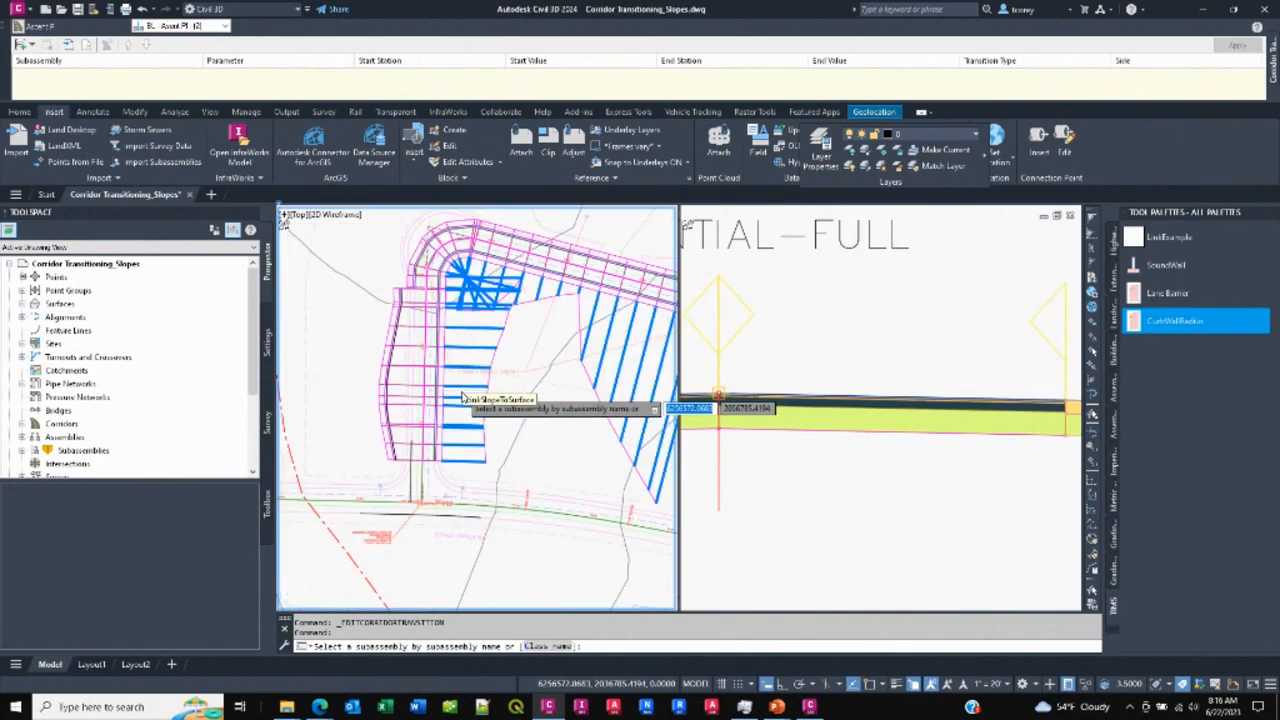
scroll(457, 398, up, 3)
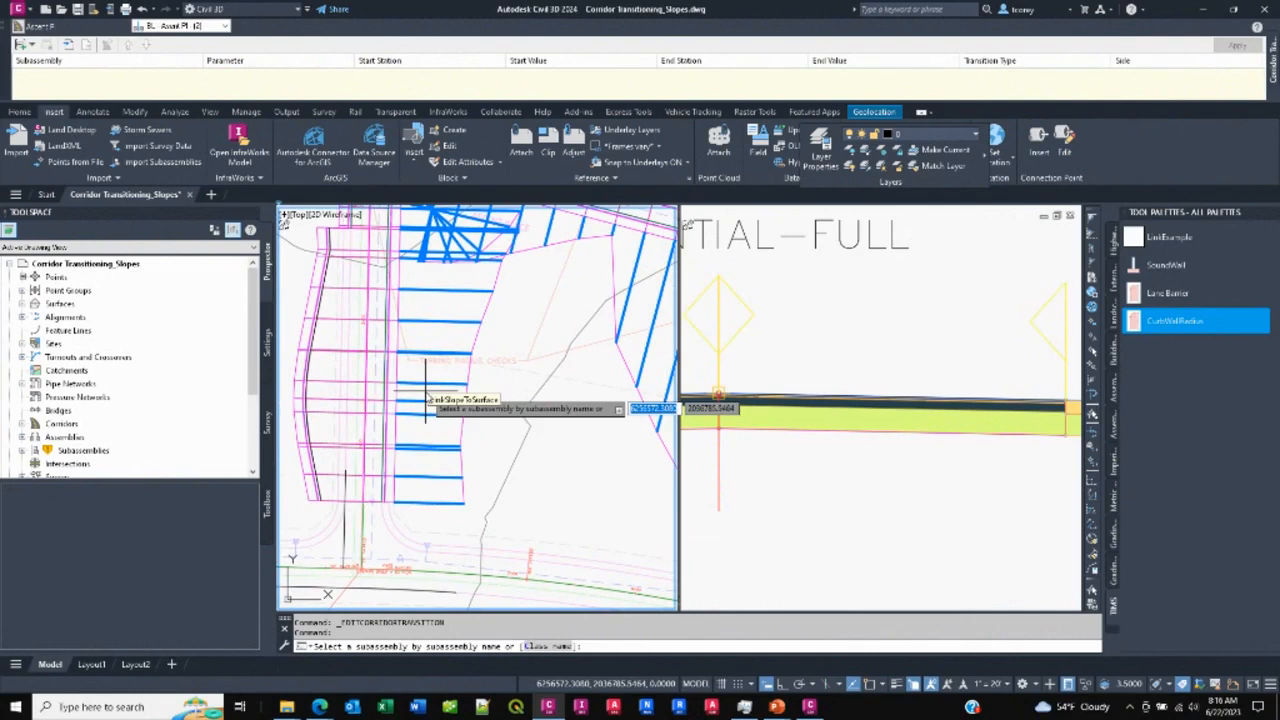
click(426, 398)
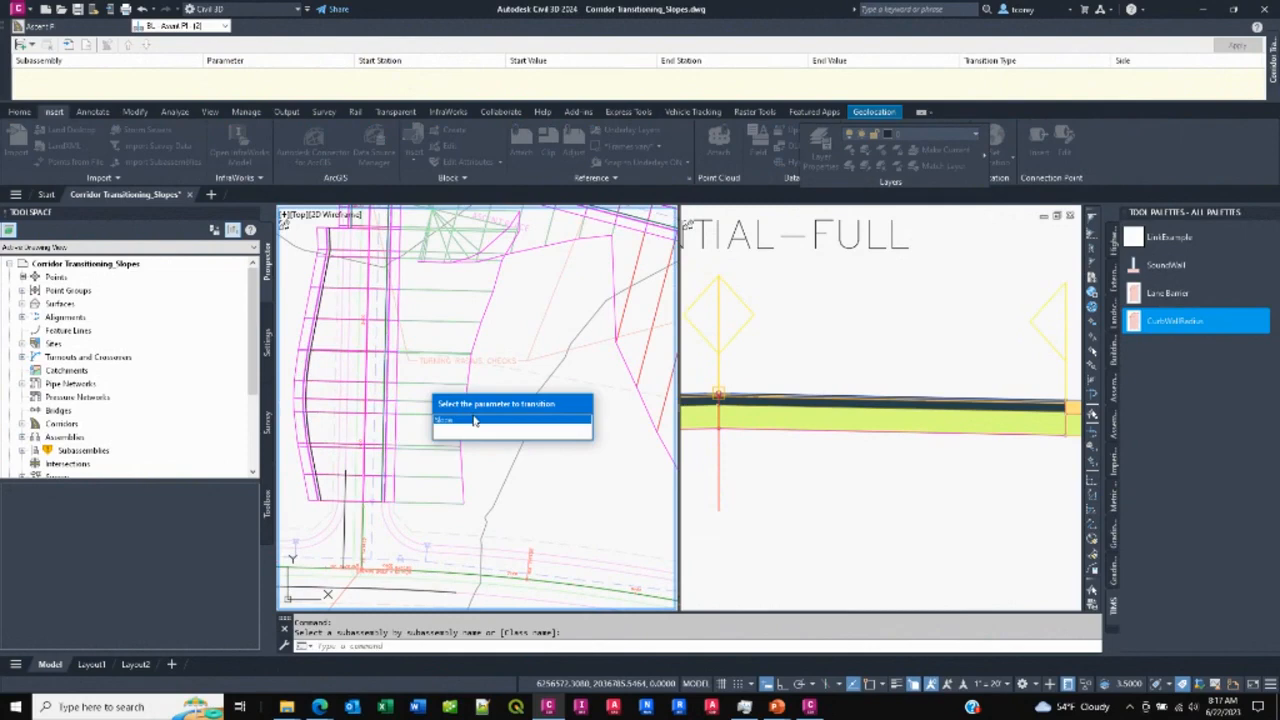
click(465, 421)
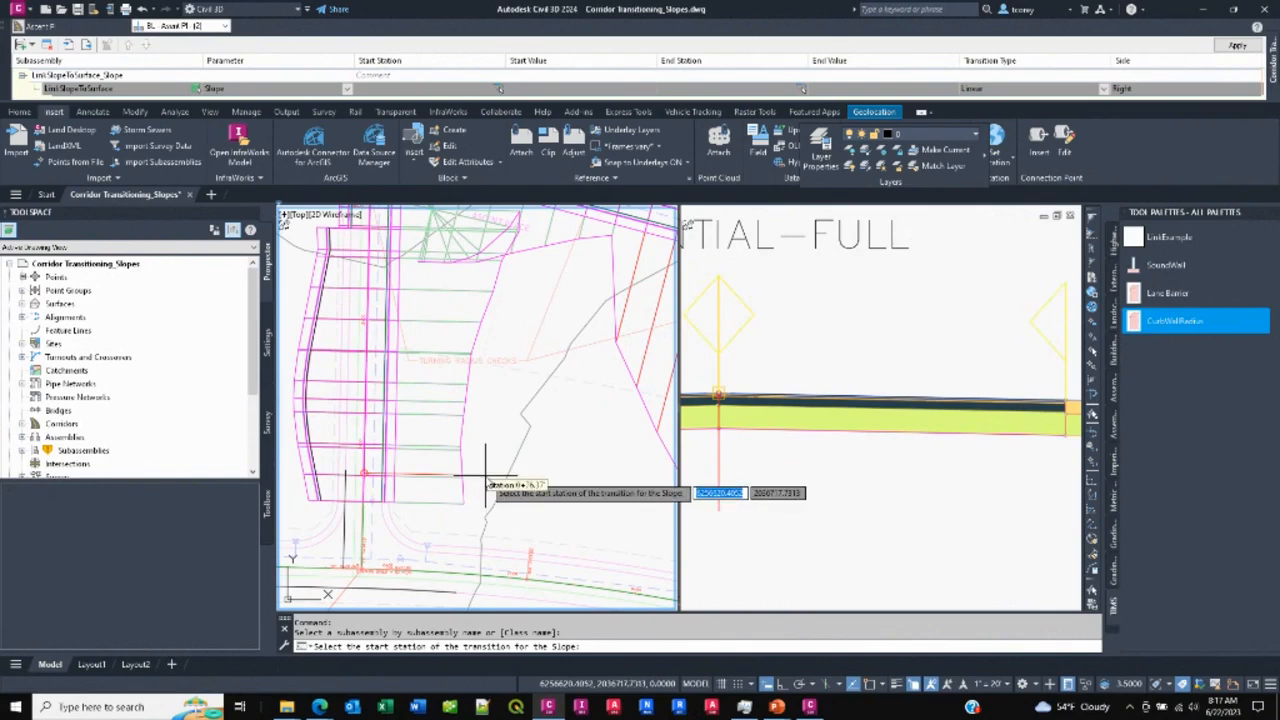
- Set the slope transition to start at station 0+75 with a value of 10%
scroll(491, 476, down, 2)
scroll(491, 466, down, 1)
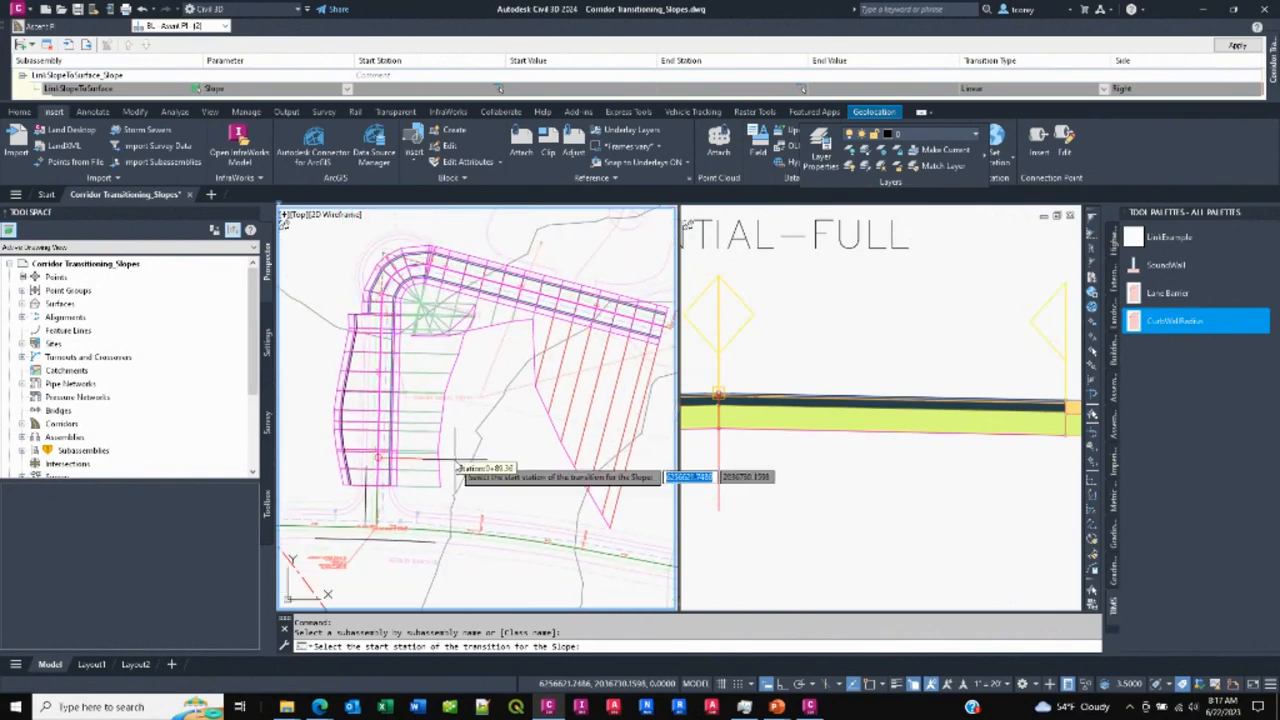
scroll(450, 477, up, 2)
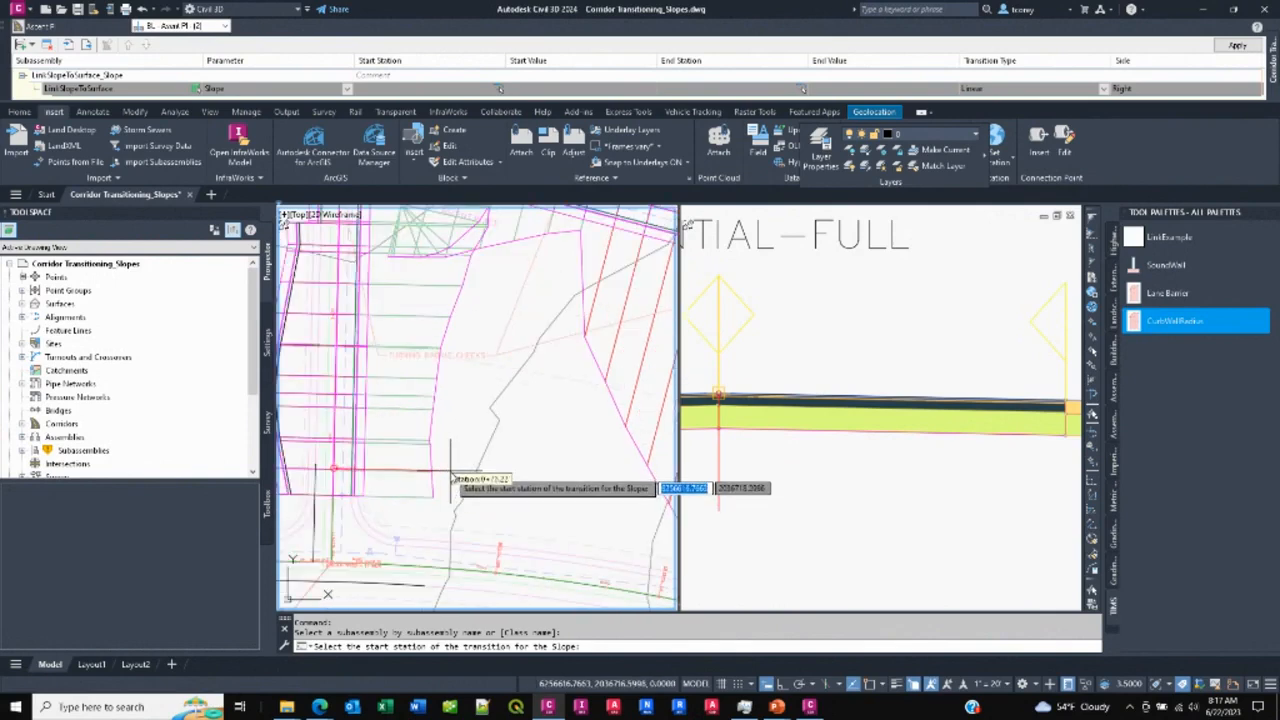
text(75)
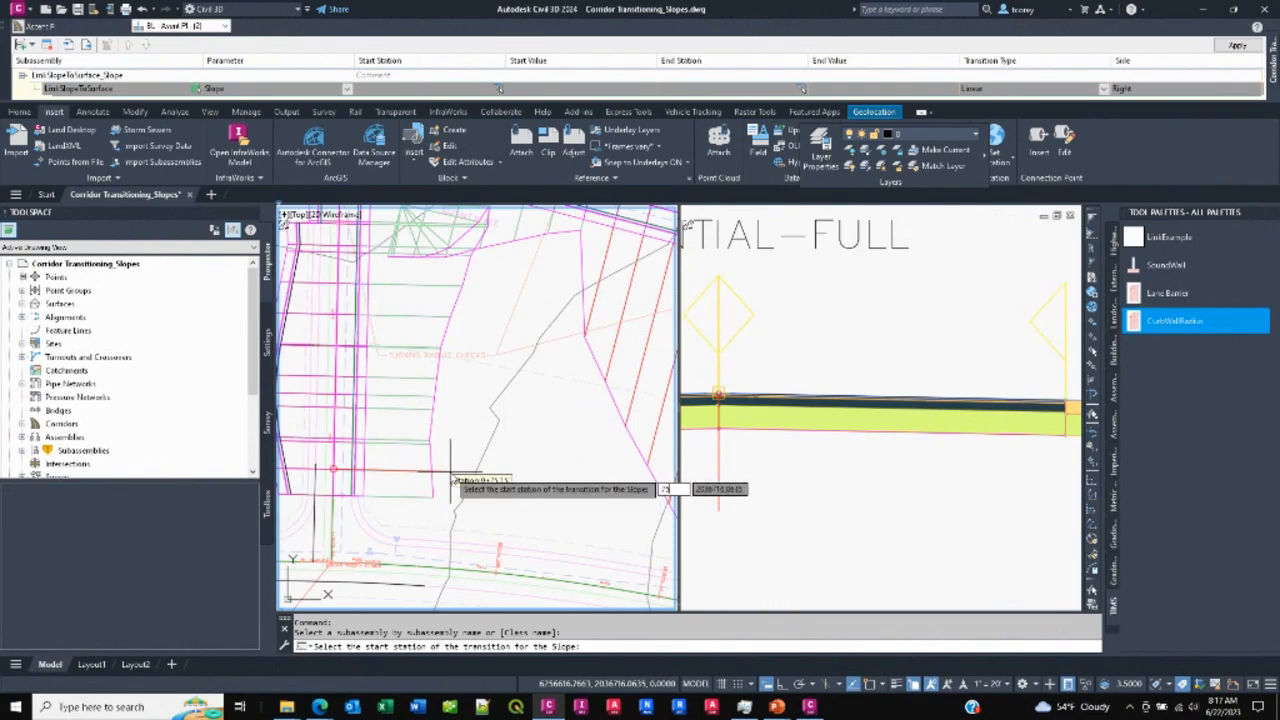
key(Return)
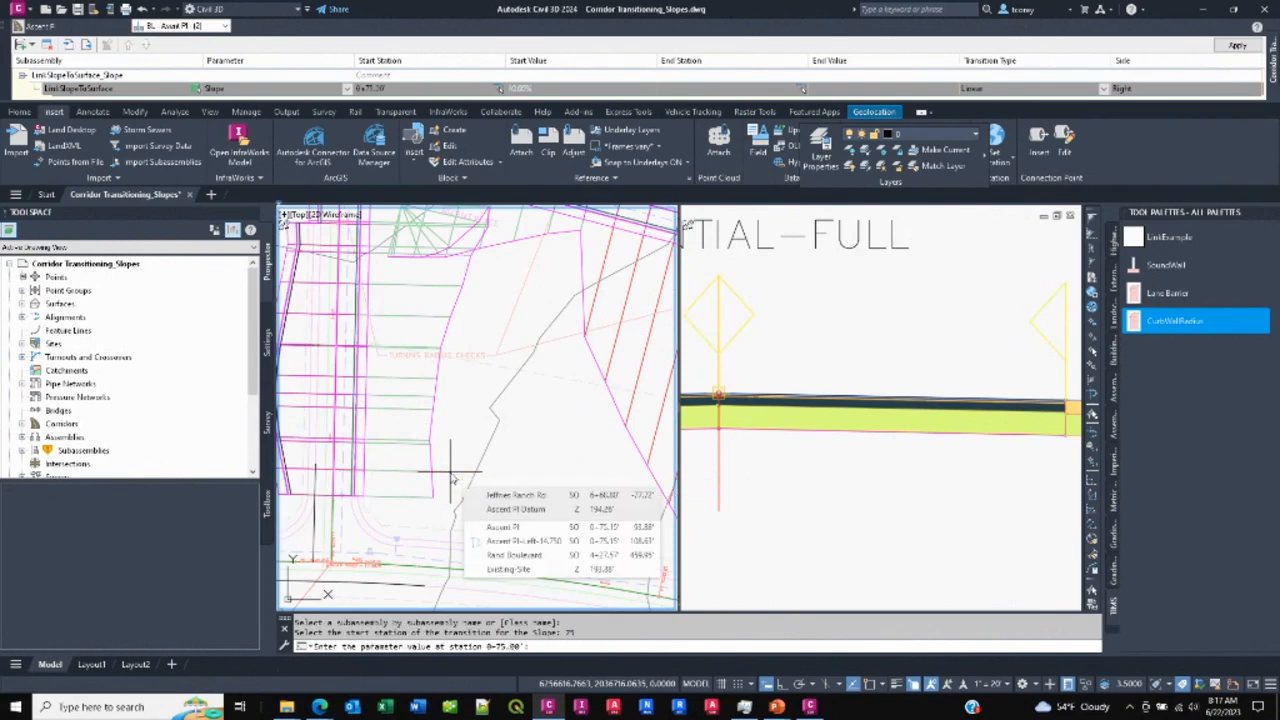
text(10)
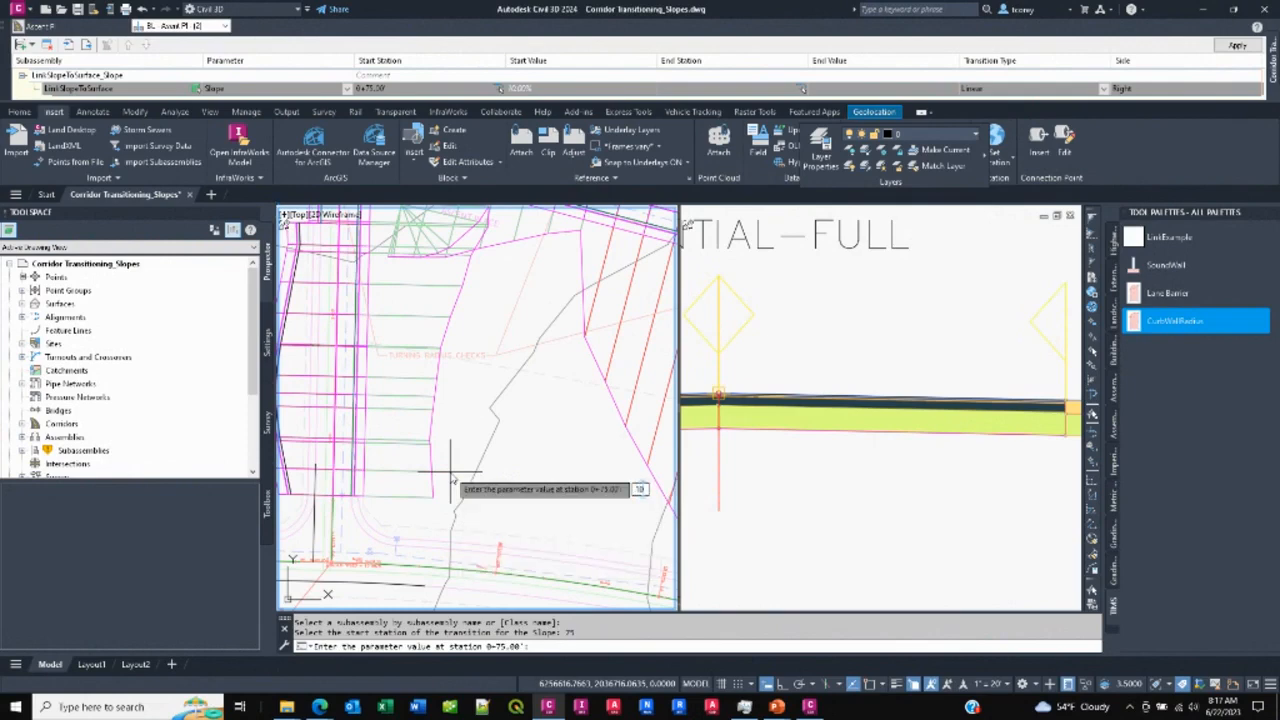
key(Return)
- Set the slope transition to end at station 2+50 with a value of 100%, using the Linear transition type
scroll(465, 405, down, 2)
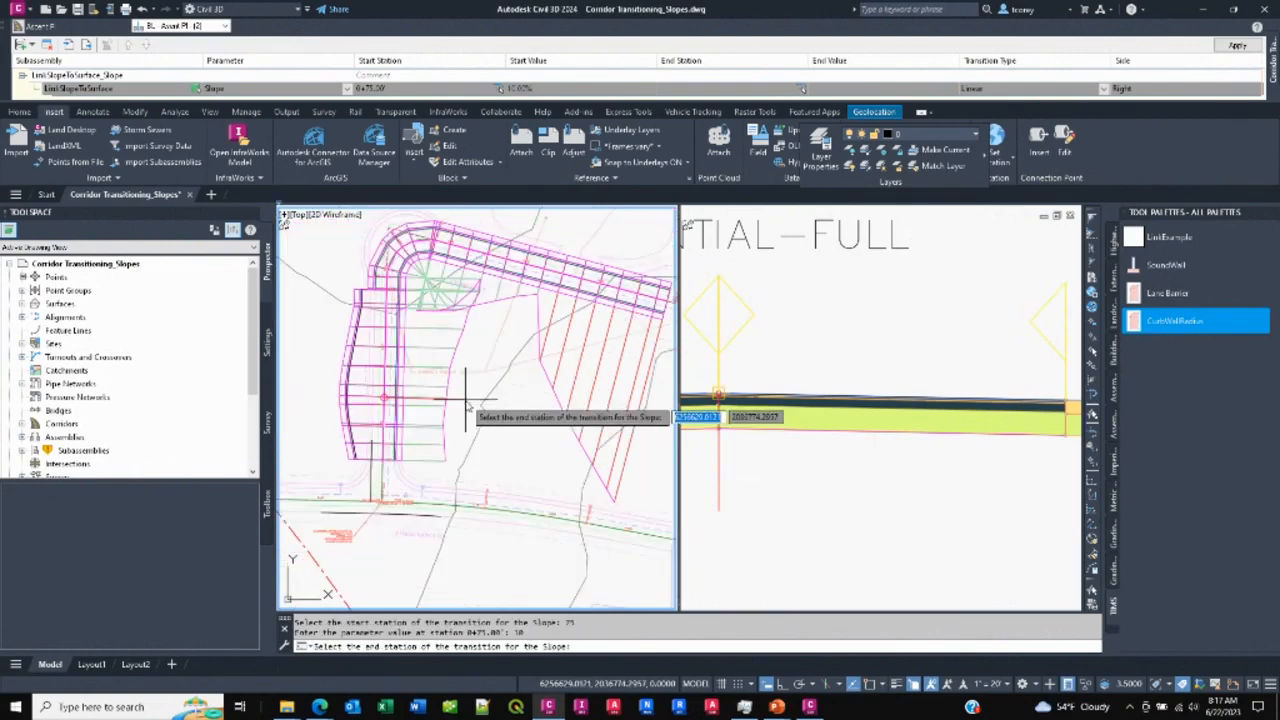
scroll(465, 405, down, 2)
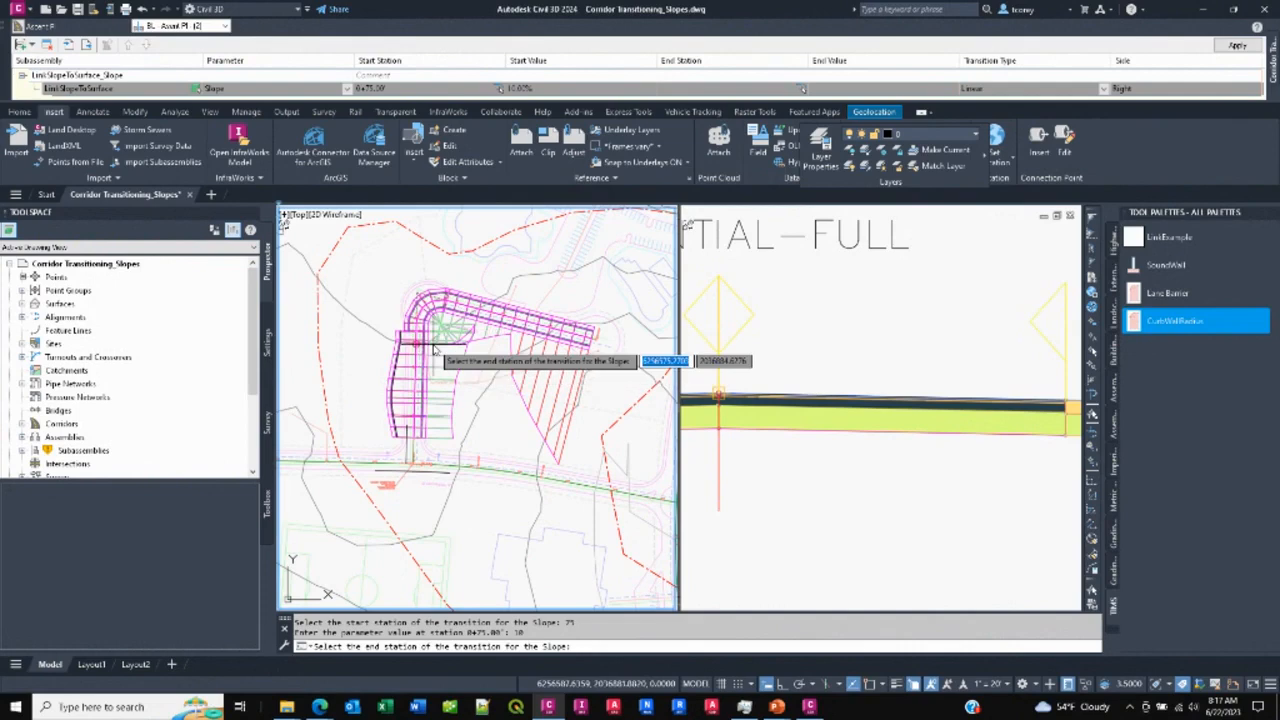
scroll(433, 347, up, 4)
scroll(422, 340, down, 2)
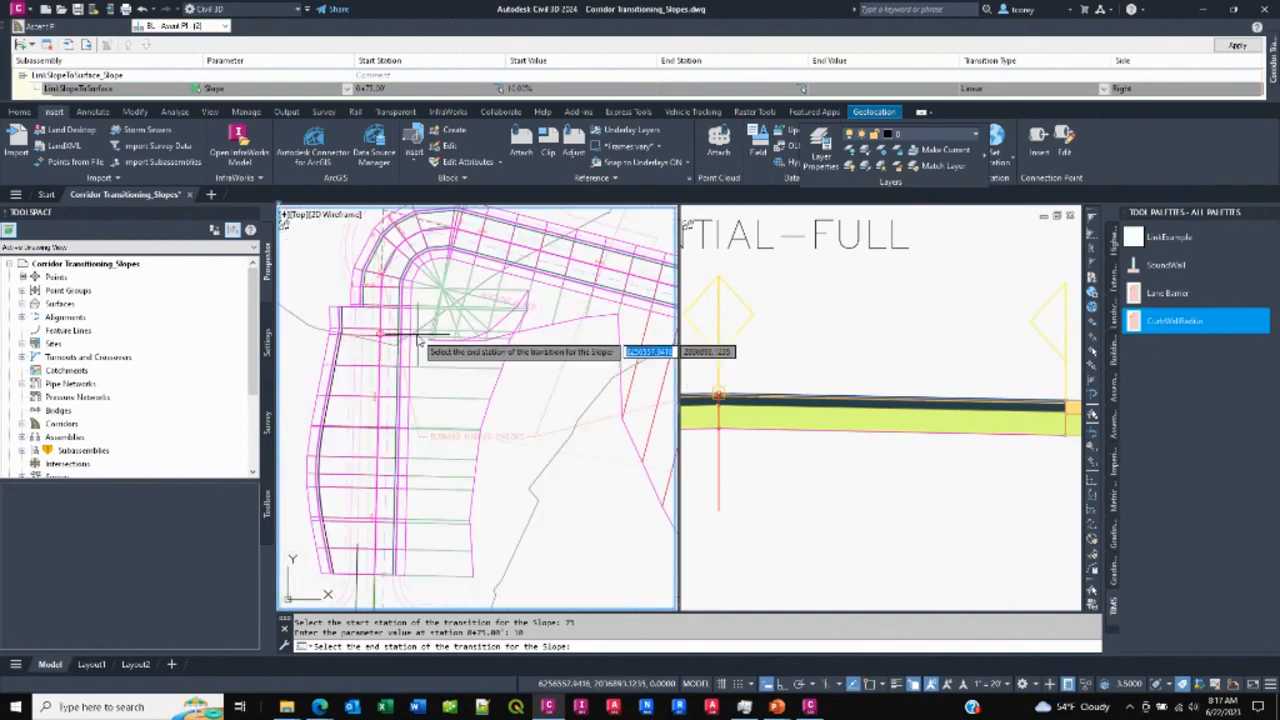
scroll(418, 341, up, 2)
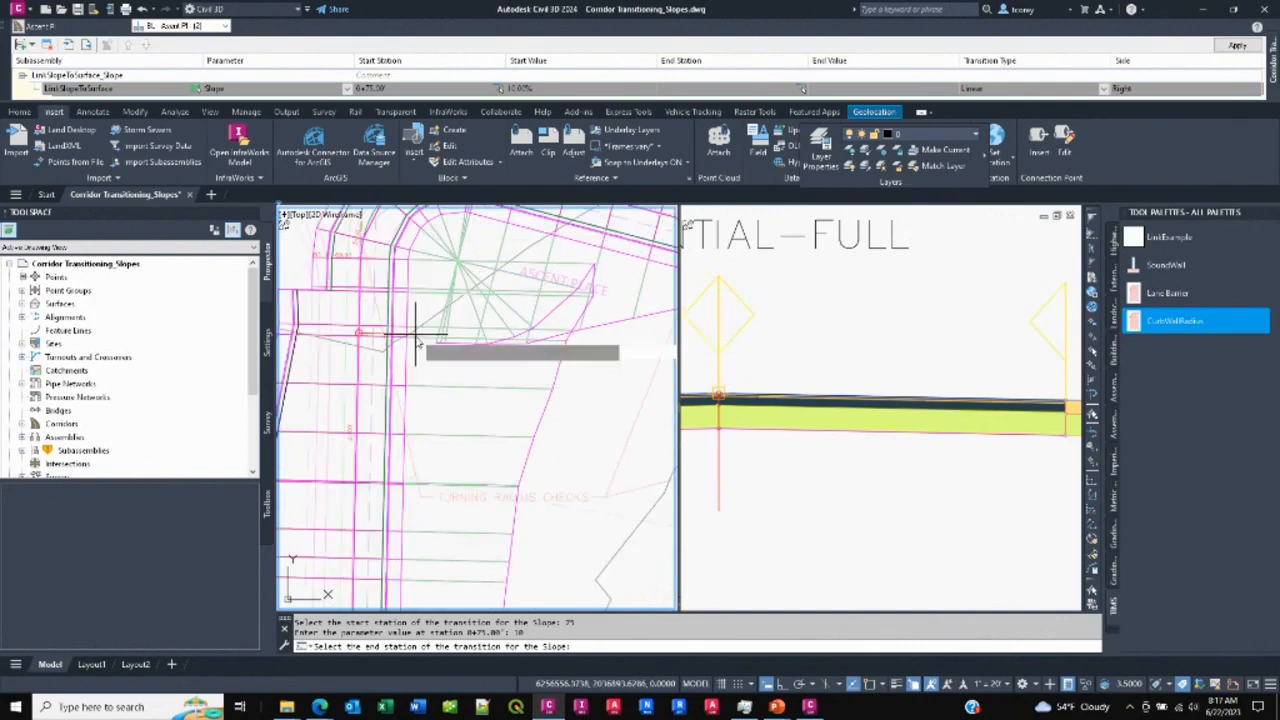
text(25)
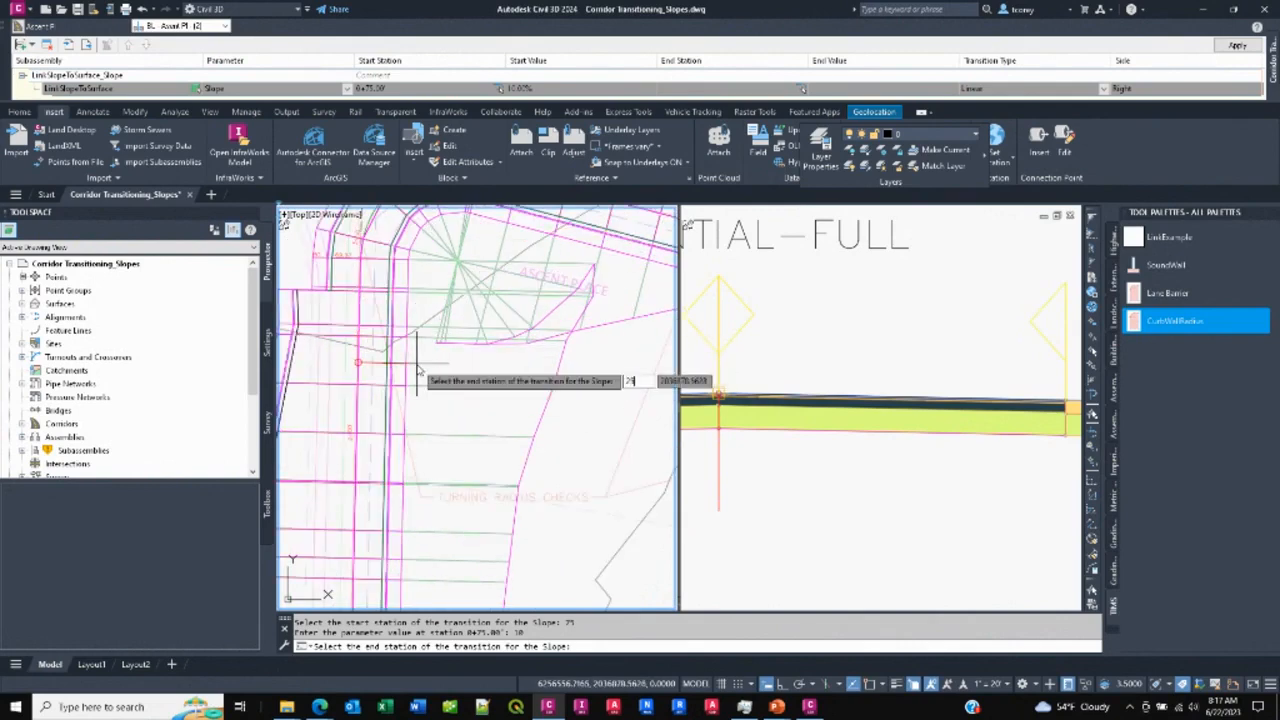
text(0)
key(Return)
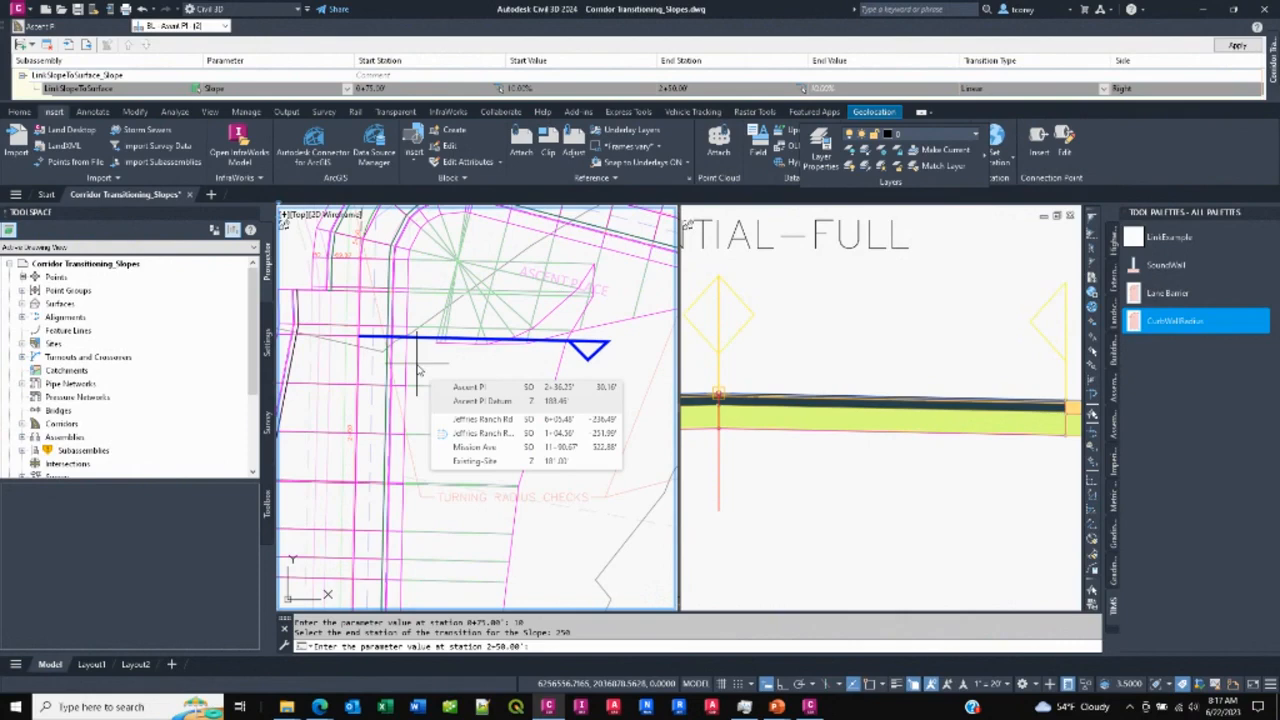
text(100)
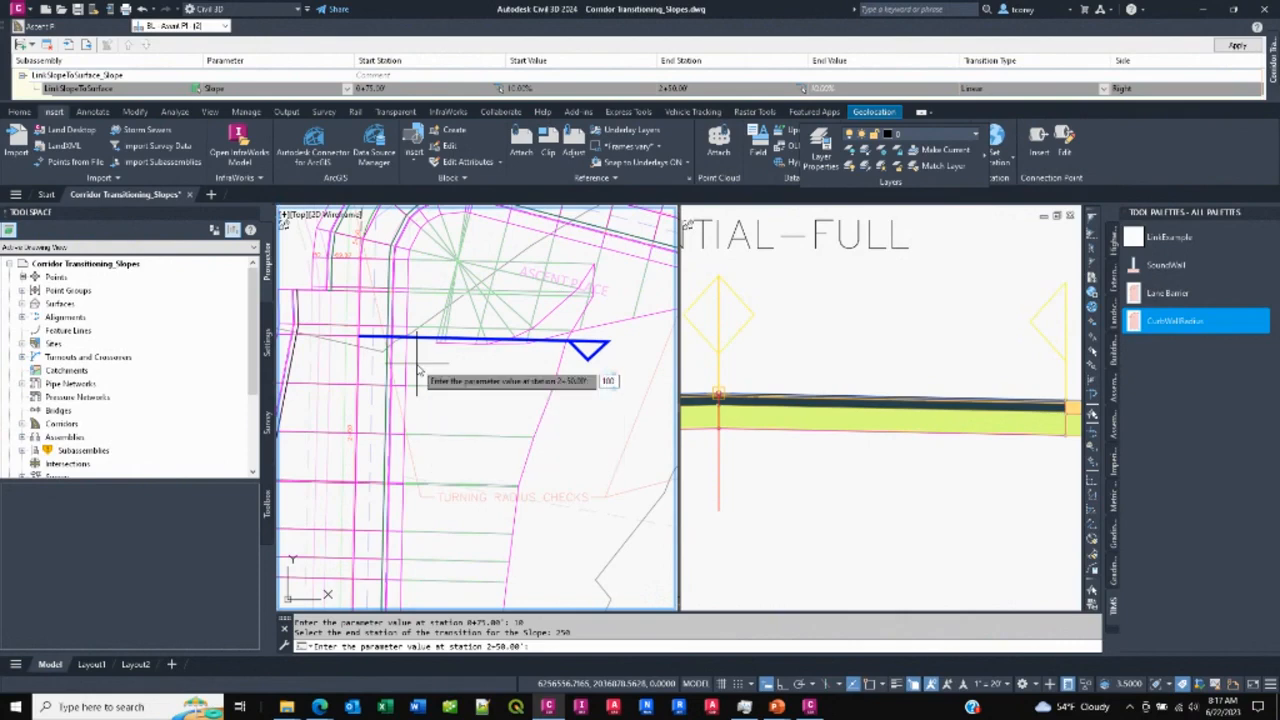
key(Return)
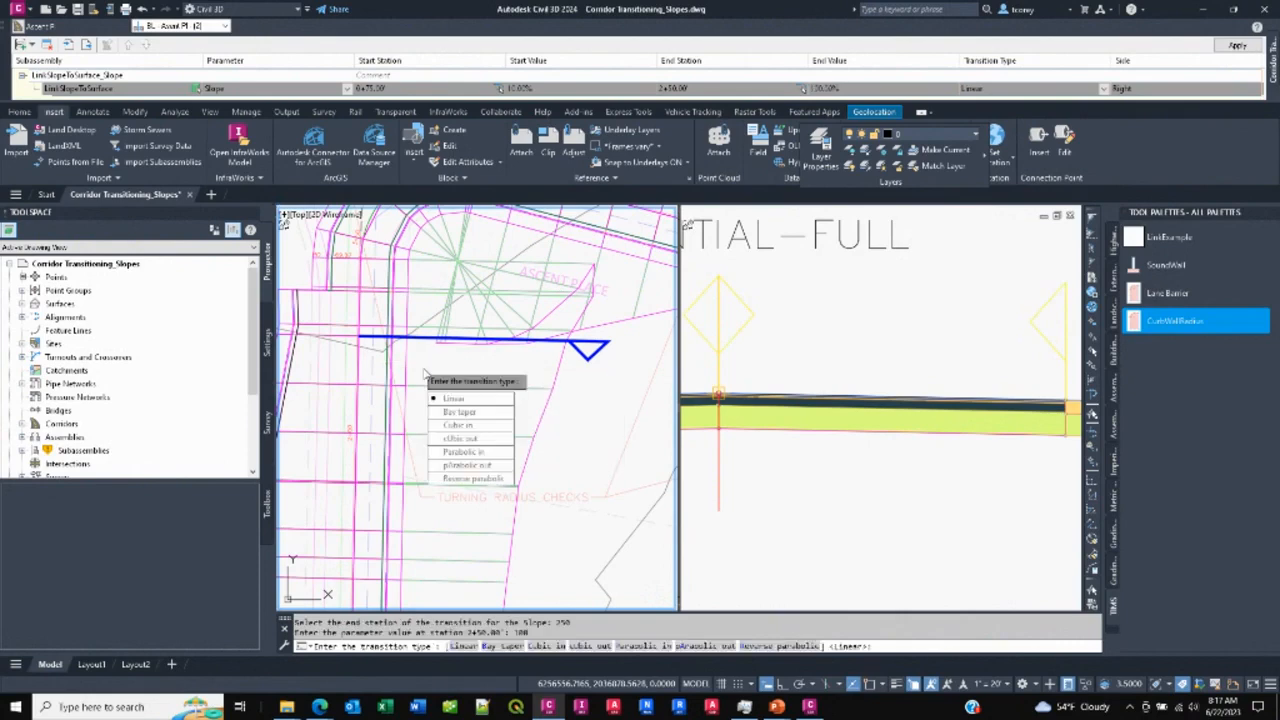
click(449, 401)
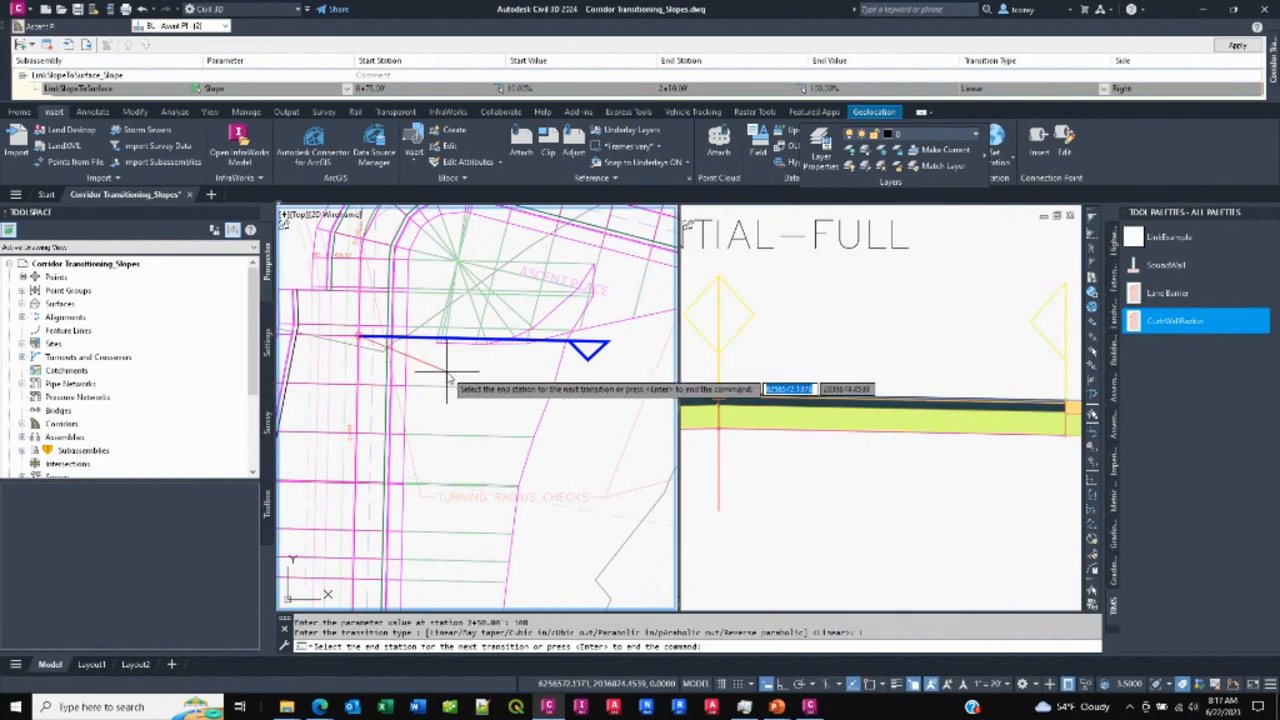
- Finish defining transitions without adding another end station, and apply the slope transition to the corridor
scroll(470, 395, down, 5)
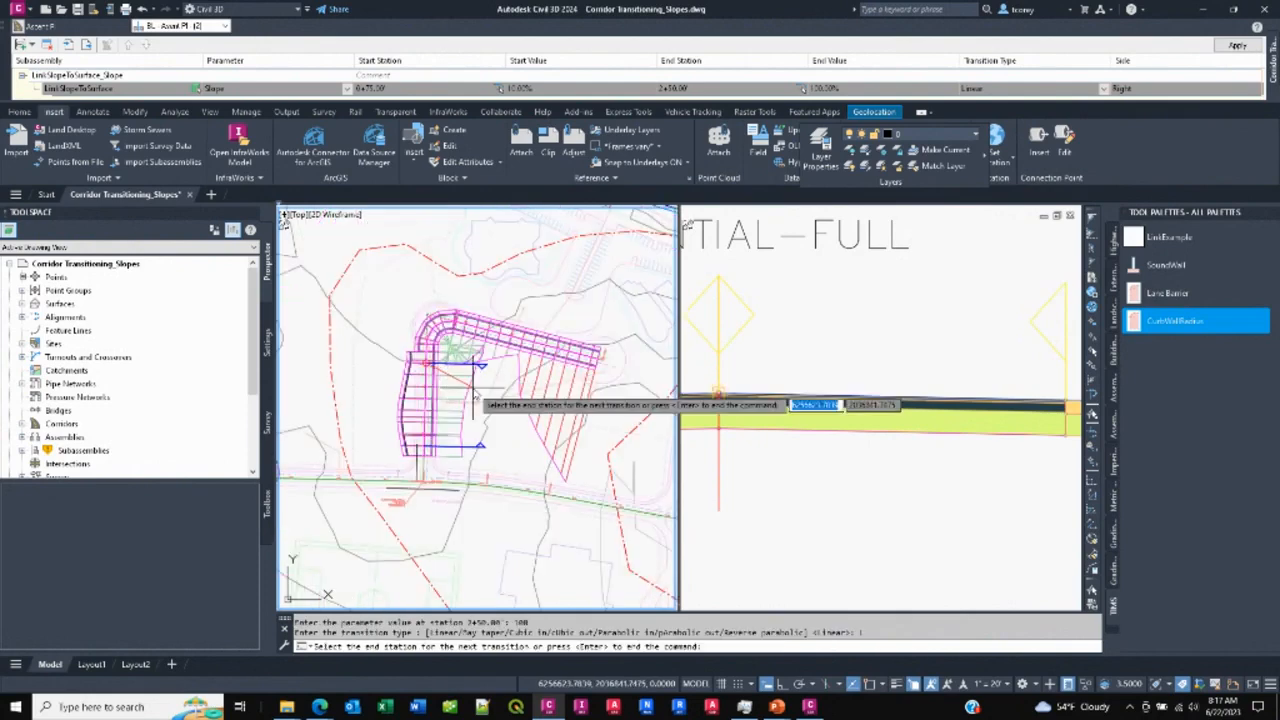
scroll(474, 400, up, 6)
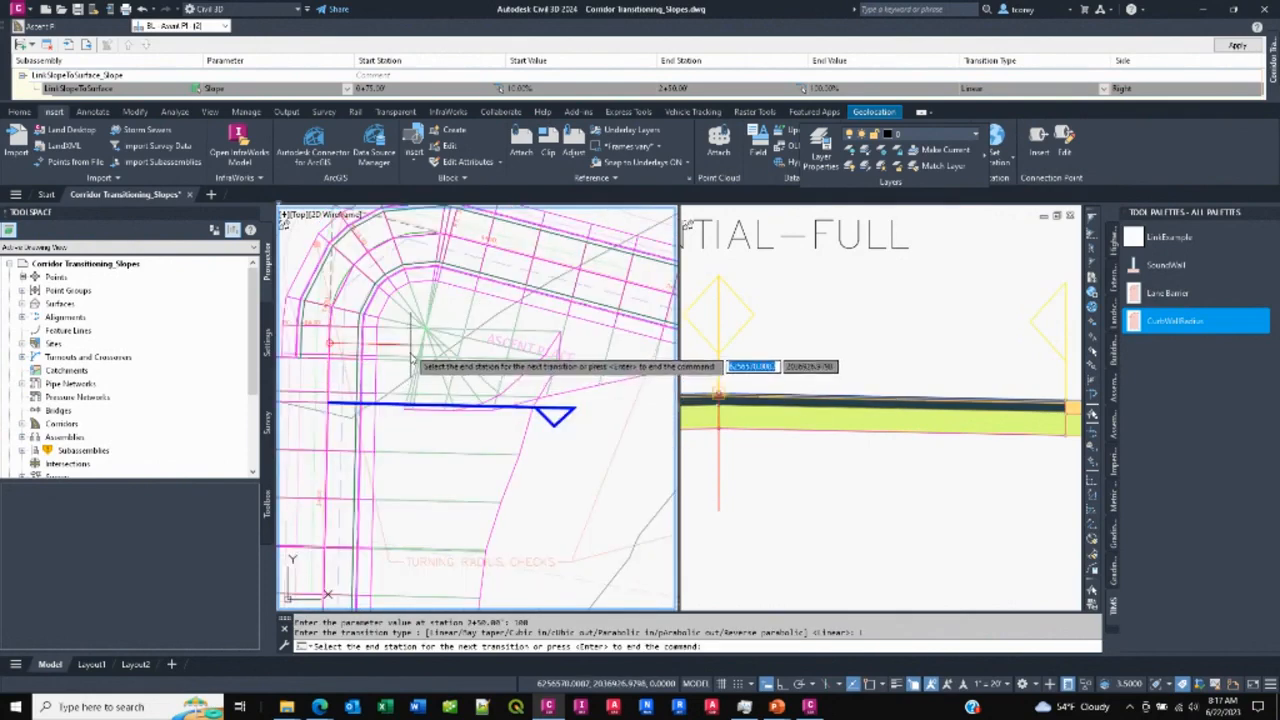
key(Return)
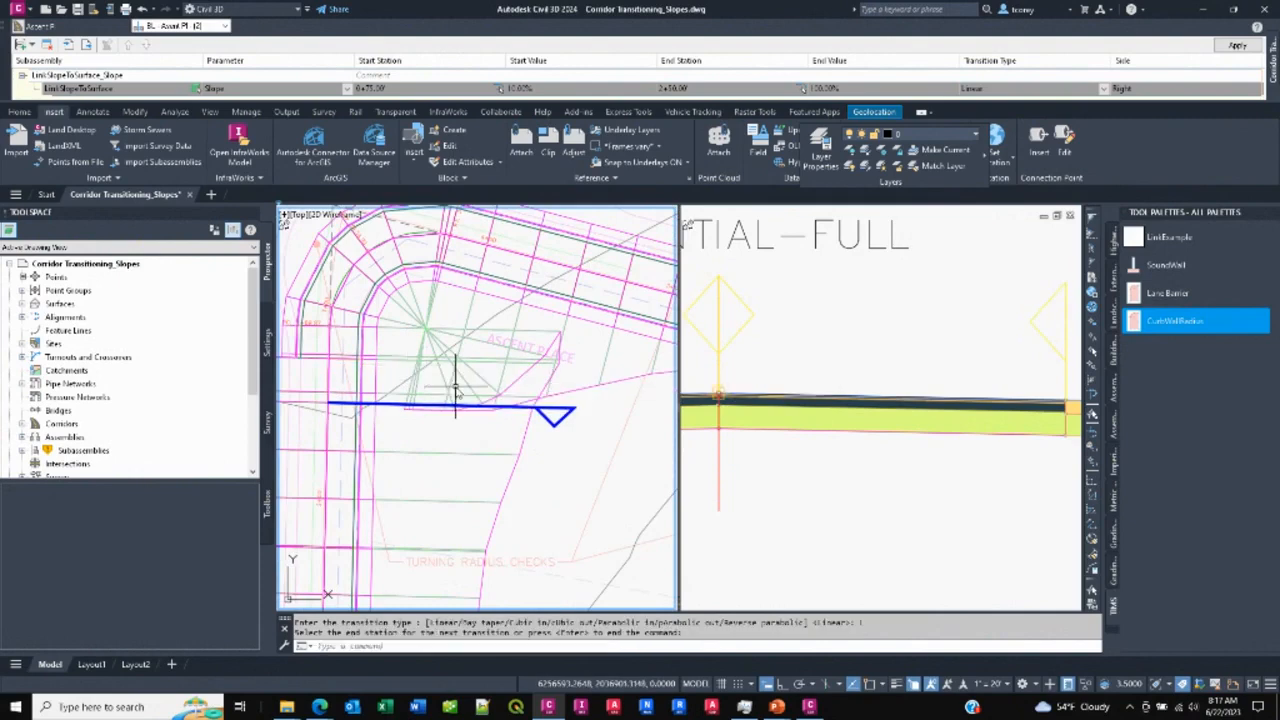
click(1237, 47)
scroll(475, 460, down, 3)
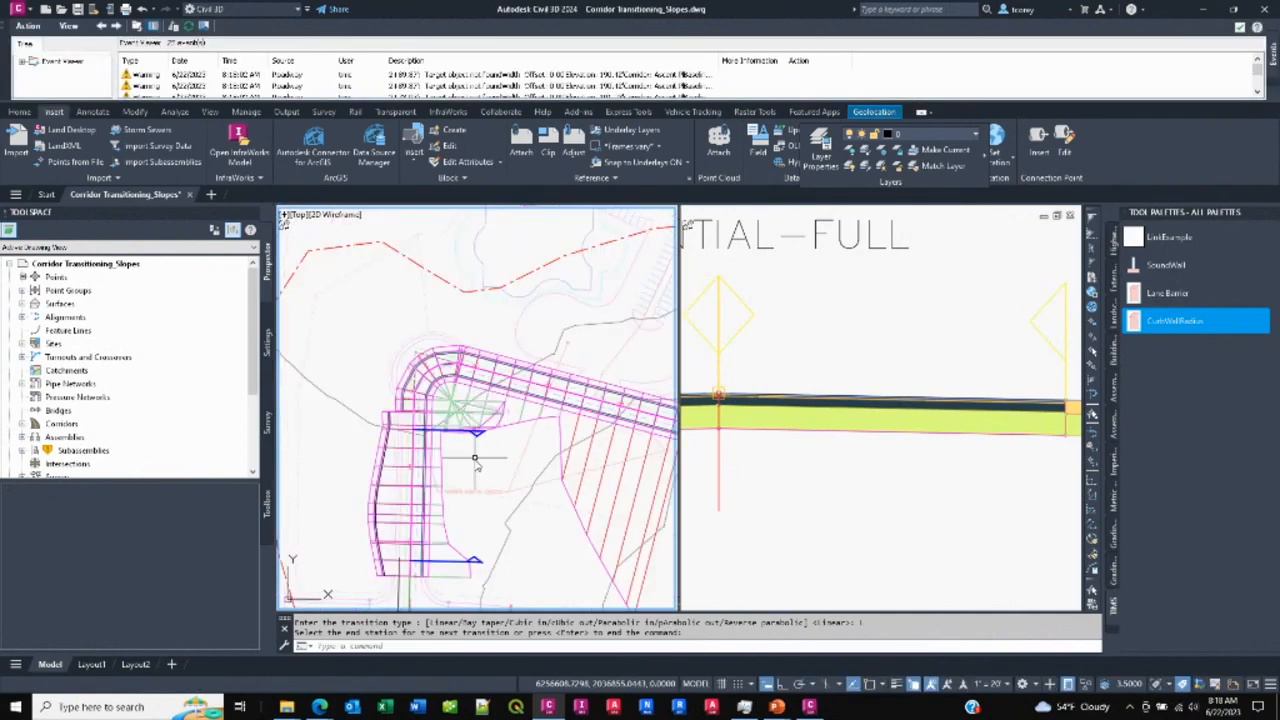
- Examine the right-side daylight line near the slope transition's start and end stations and around the corridor's curve
scroll(475, 458, up, 5)
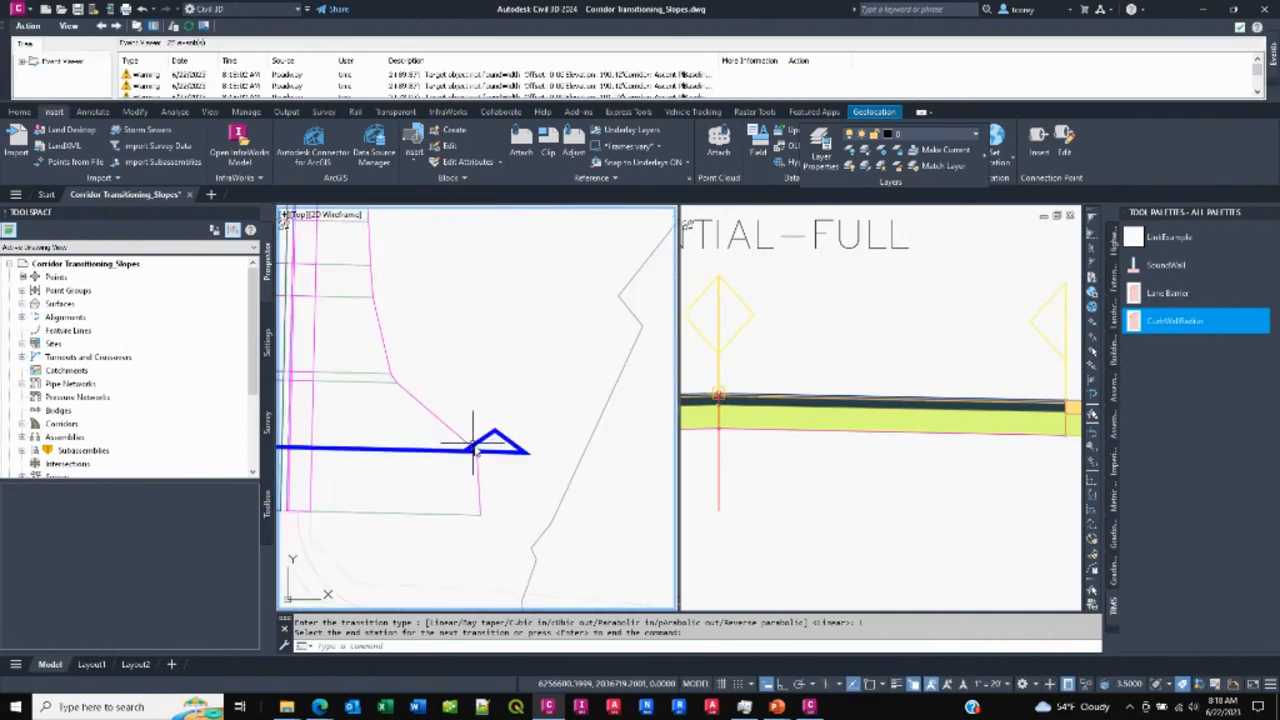
scroll(414, 385, down, 3)
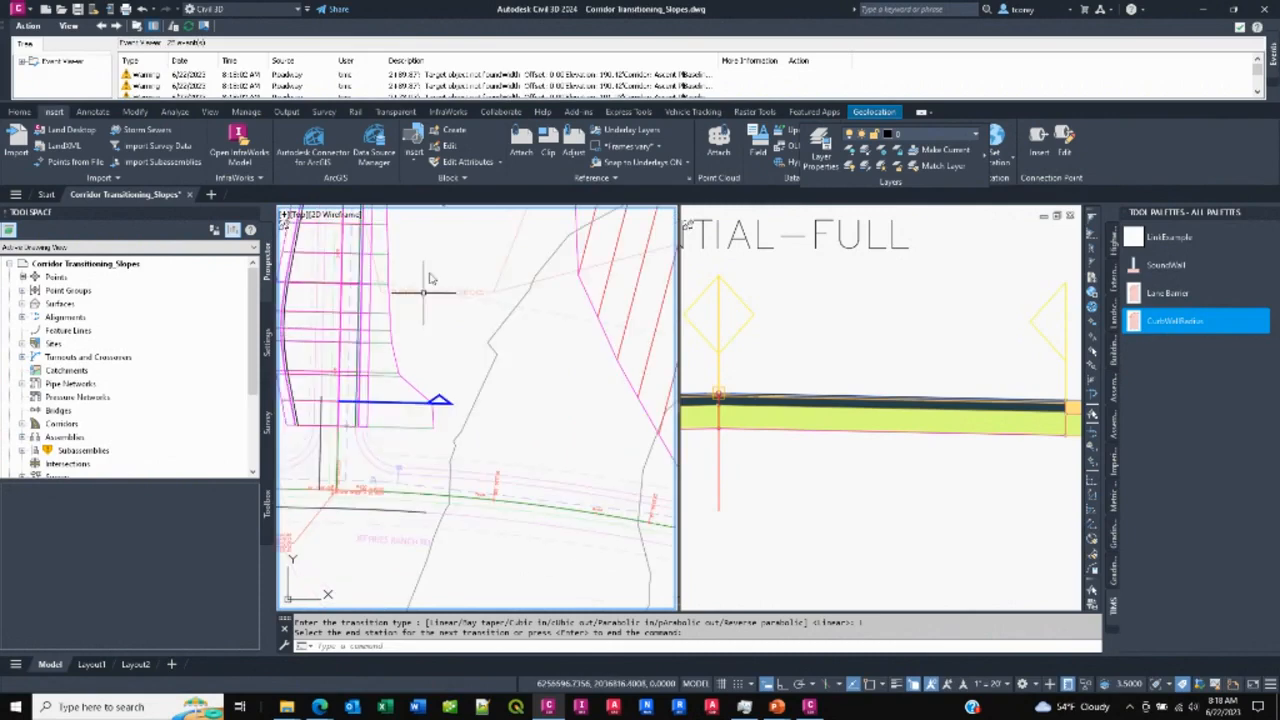
scroll(440, 378, down, 4)
scroll(410, 375, up, 6)
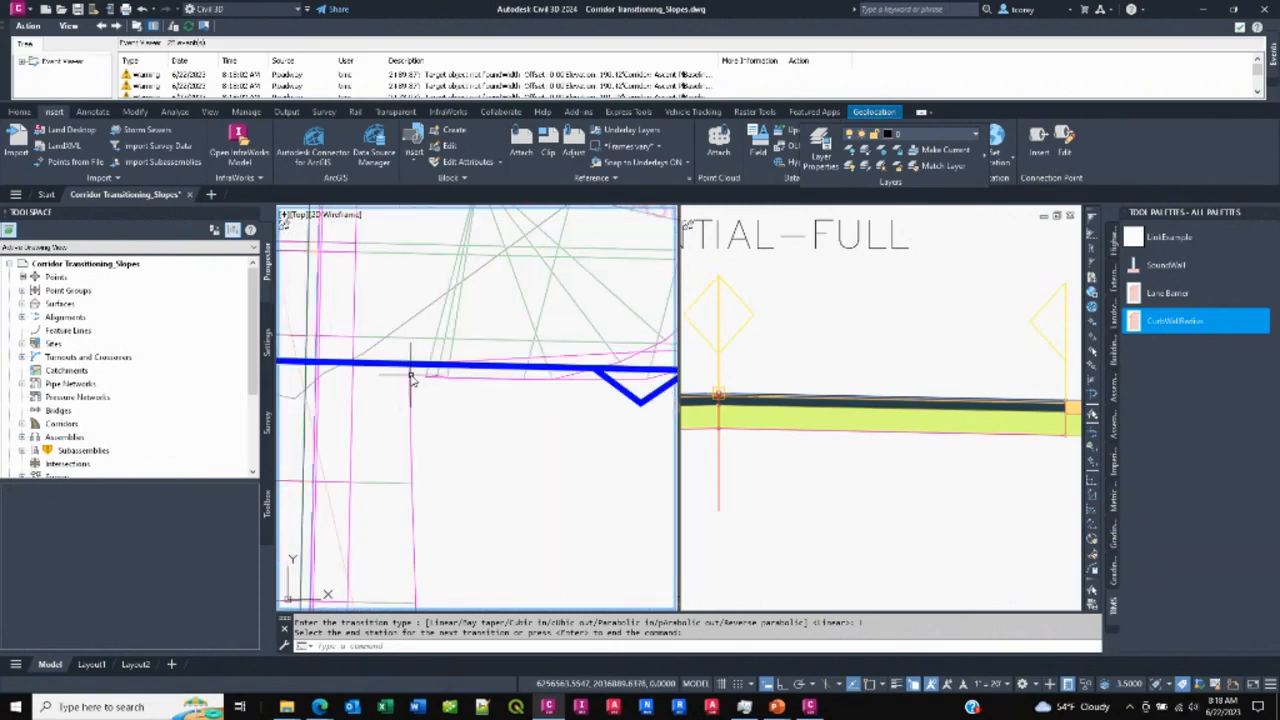
scroll(409, 372, down, 3)
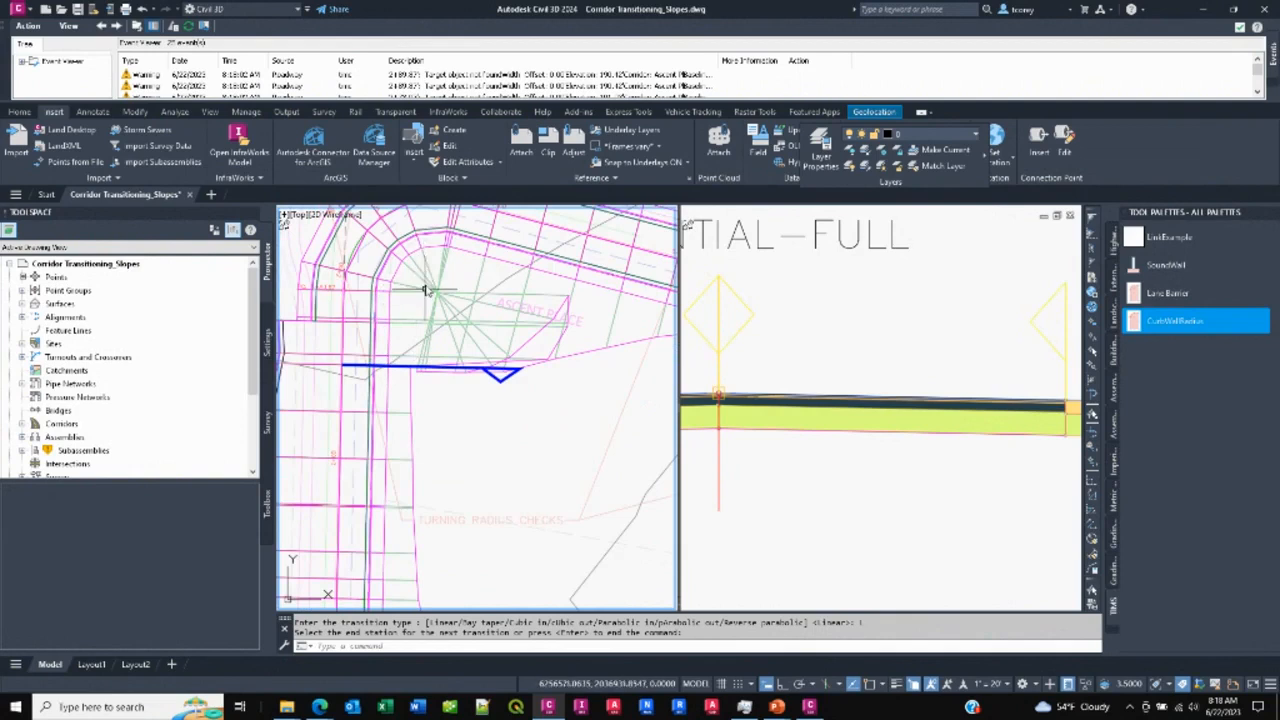
middle_drag(600, 328, 603, 329)
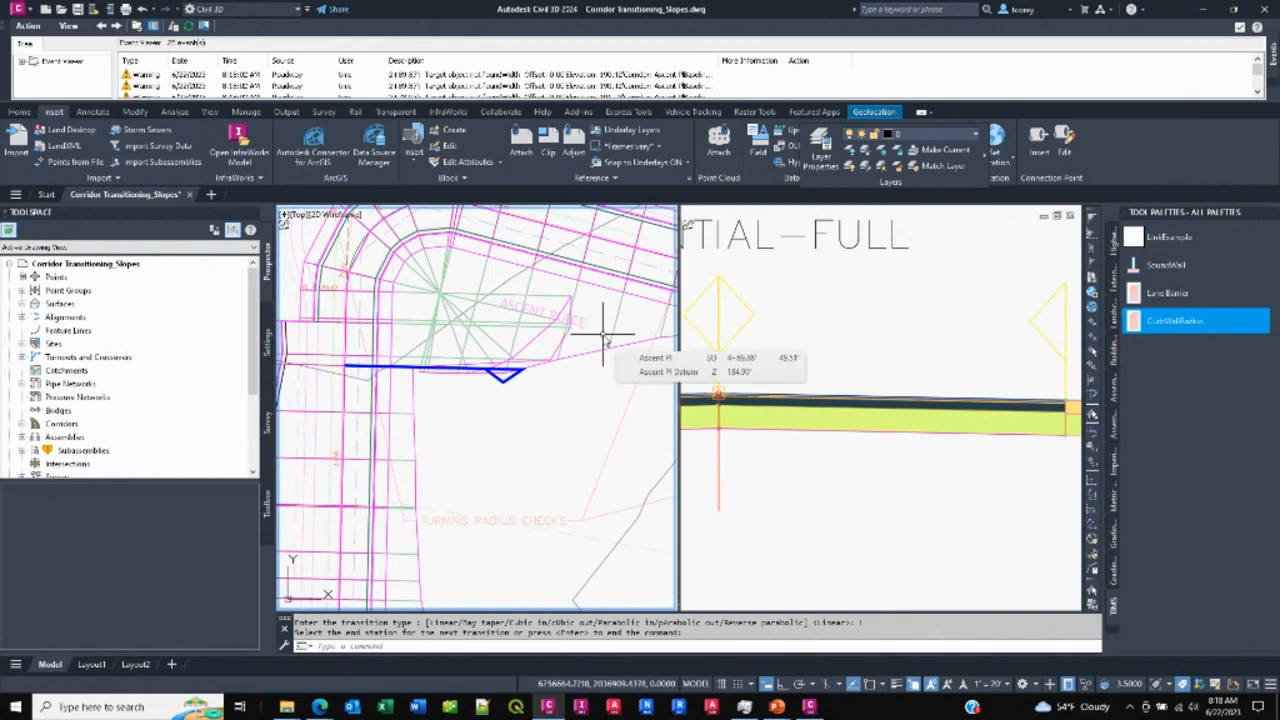
scroll(603, 338, down, 5)
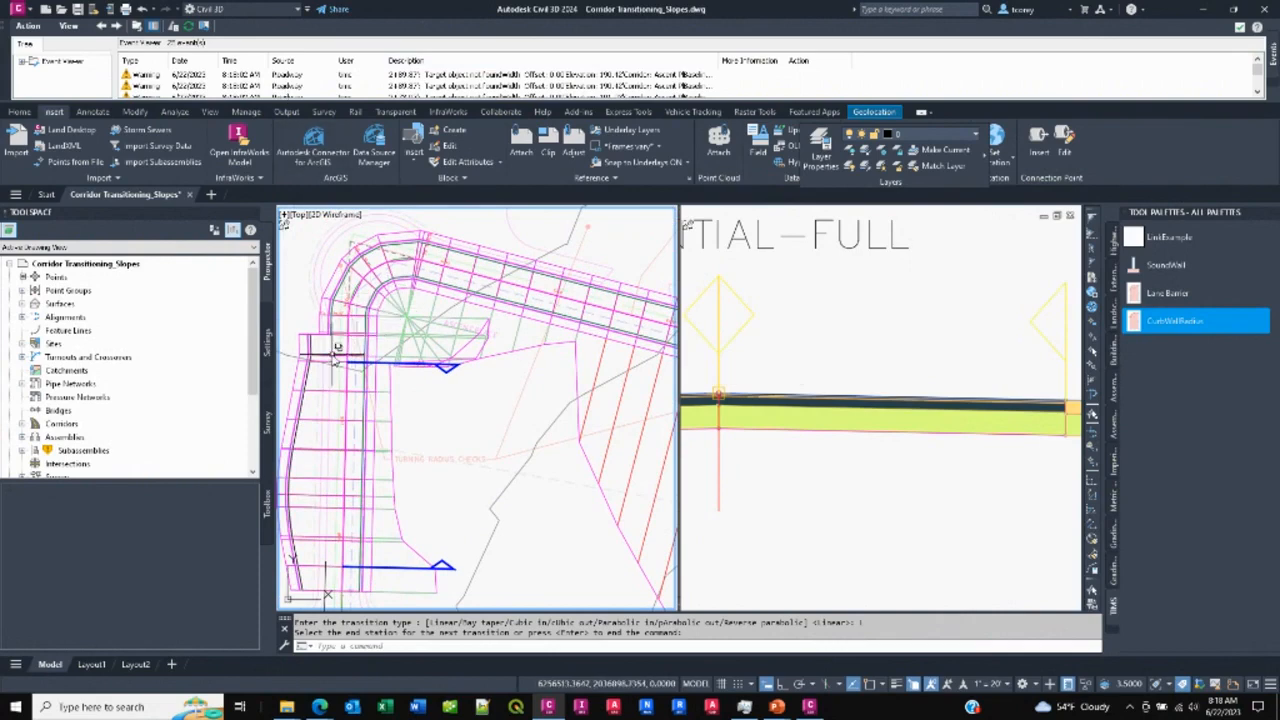
- Add another Slope transition to the Ascent Pl corridor for the LinkSlopeToSurface daylight link just past the curve
click(338, 356)
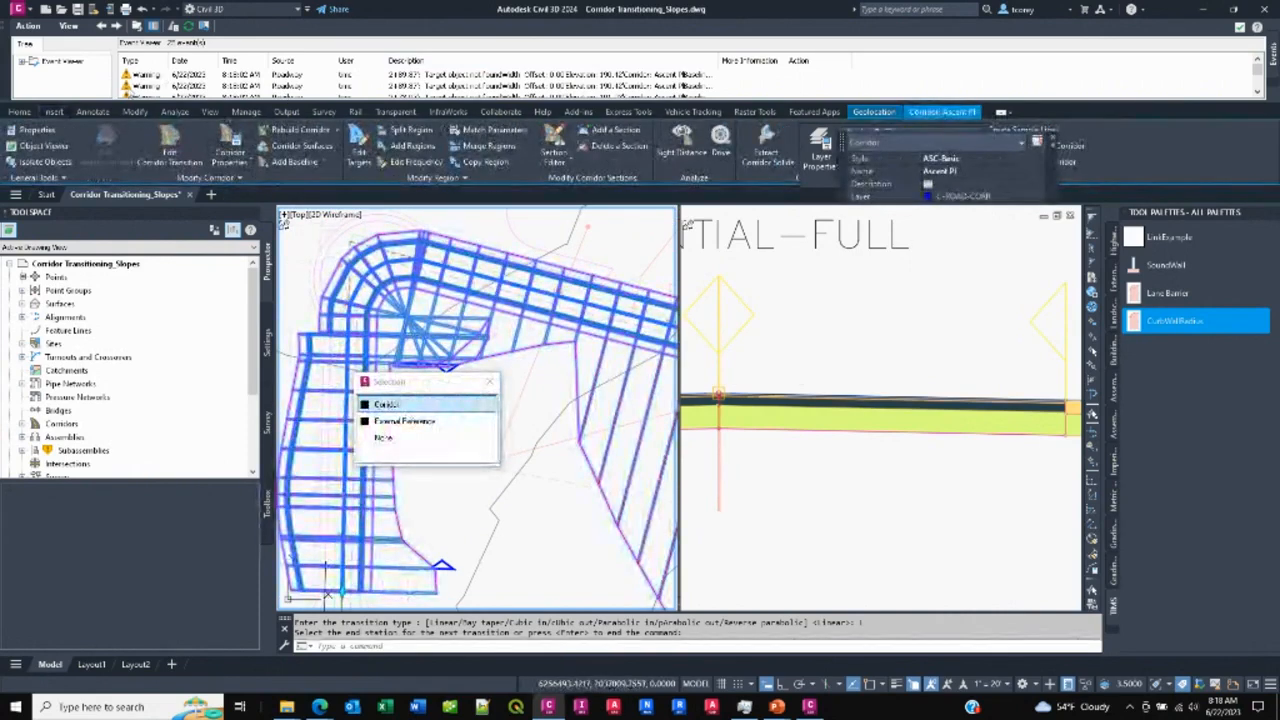
click(170, 147)
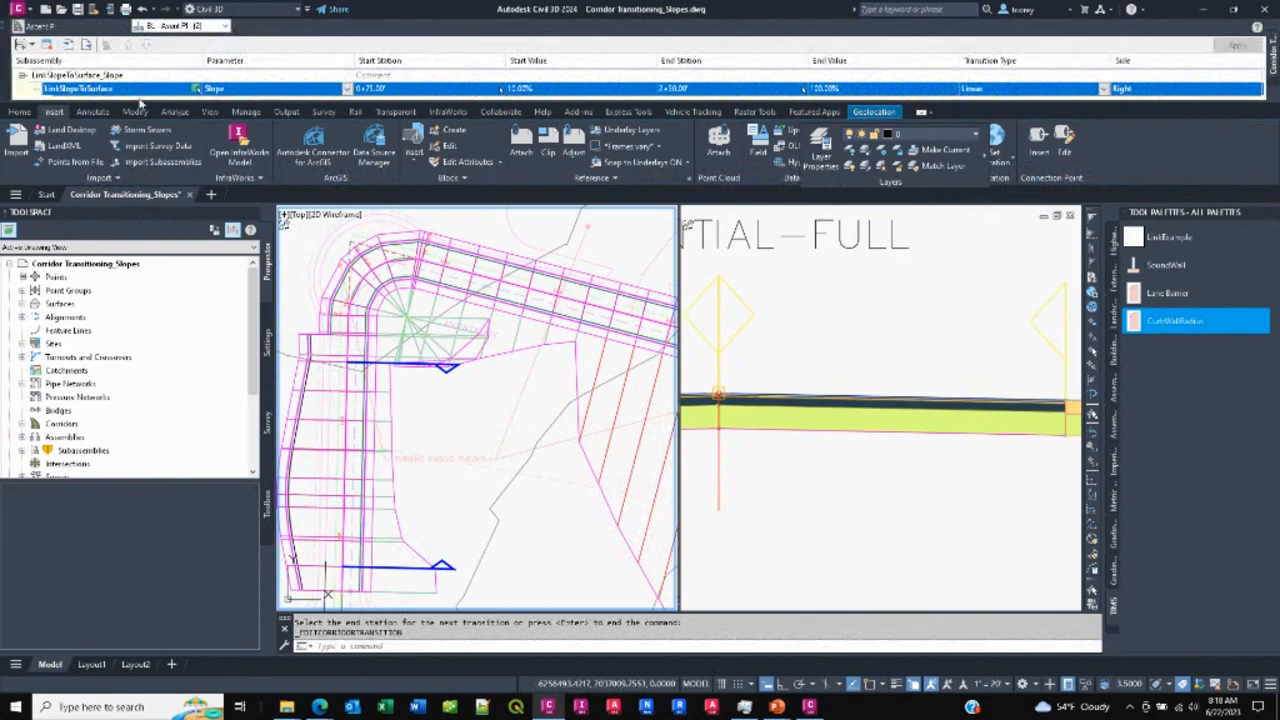
click(20, 47)
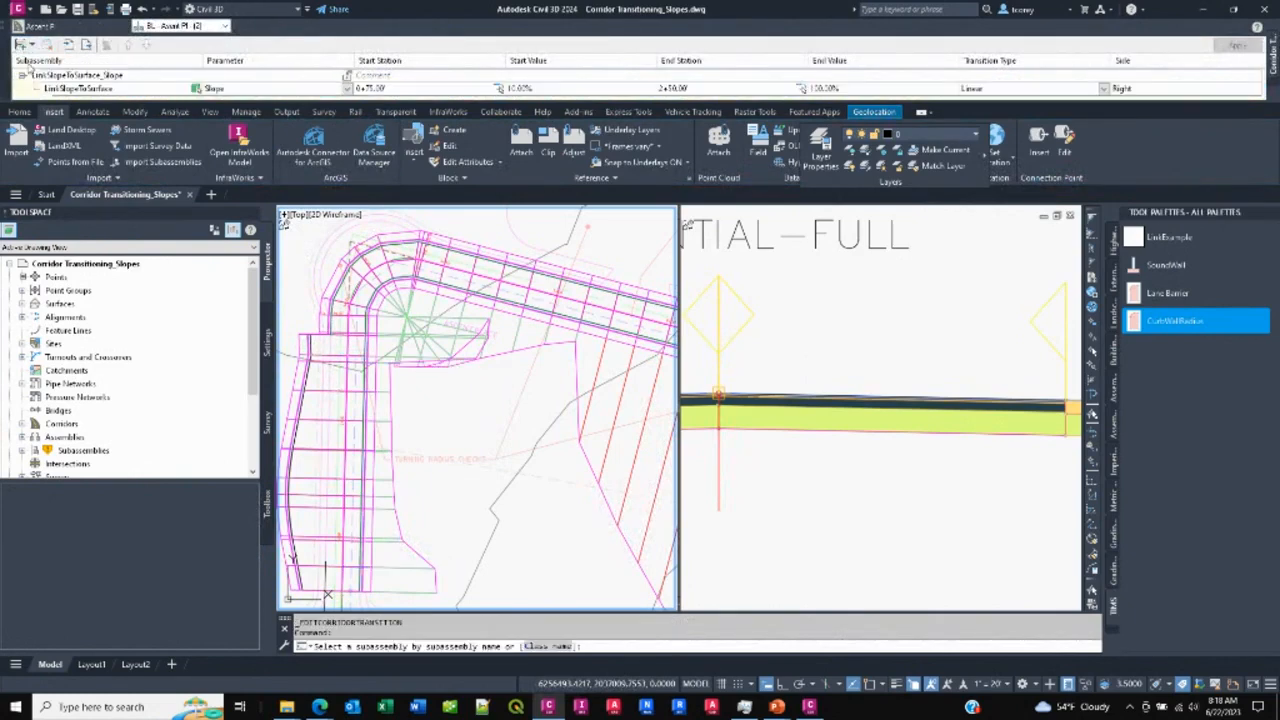
click(432, 314)
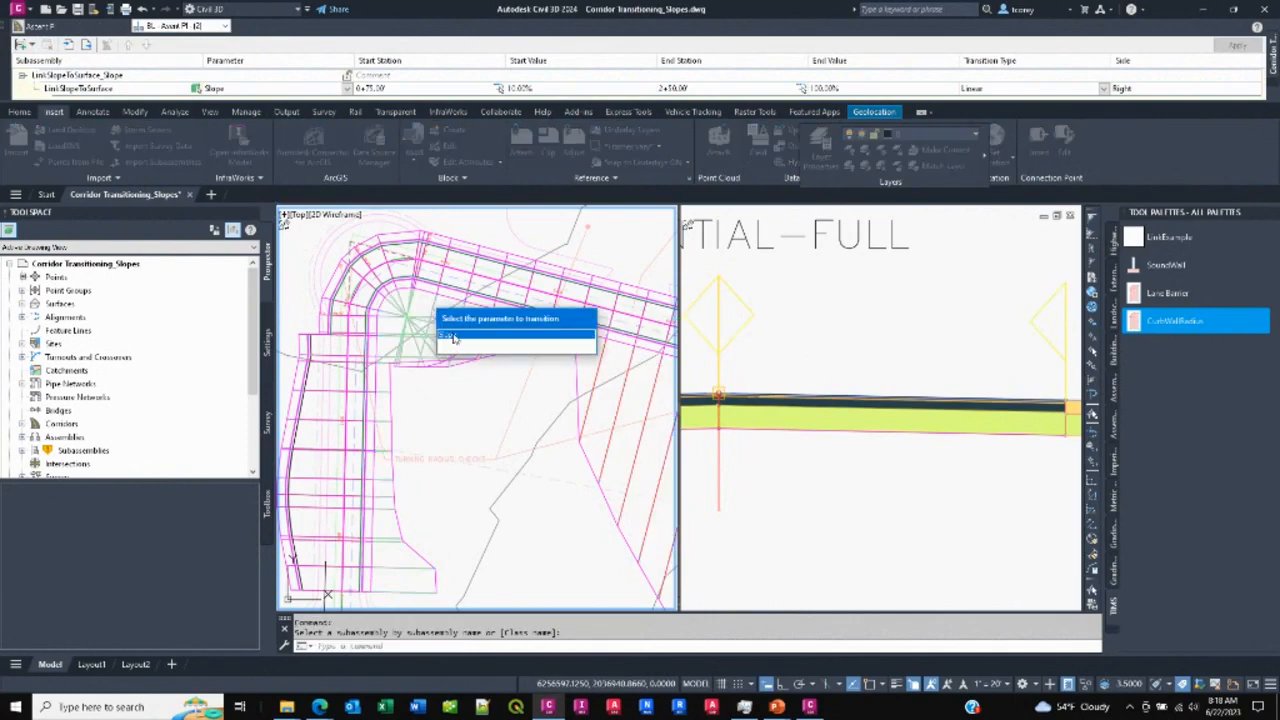
click(453, 338)
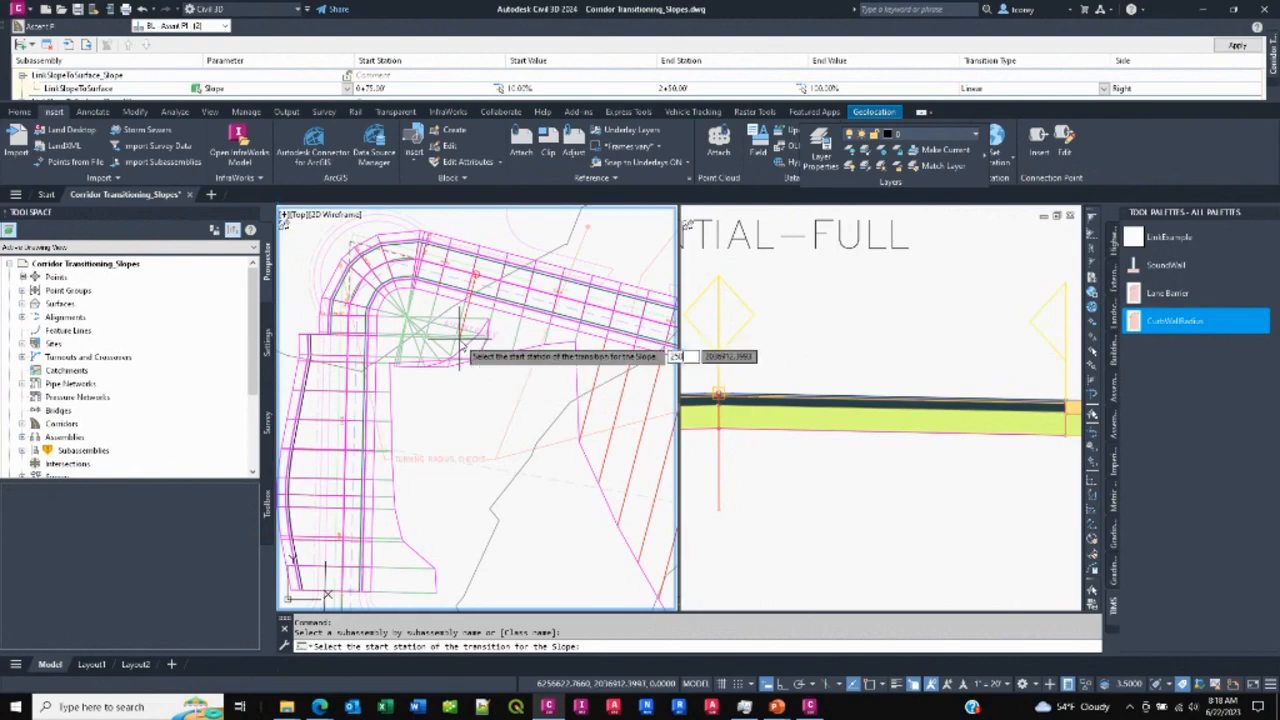
- Set the new slope transition to start at station 2+50 with a value of 100%
key(Return)
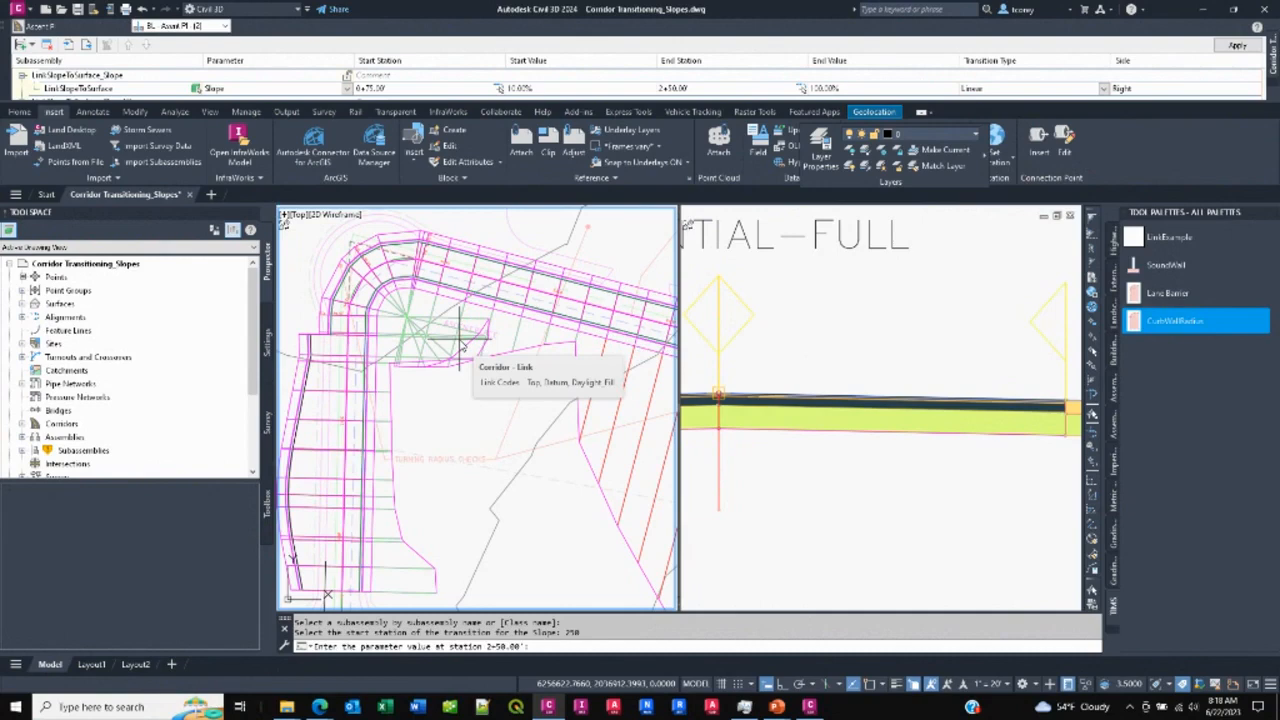
text(100)
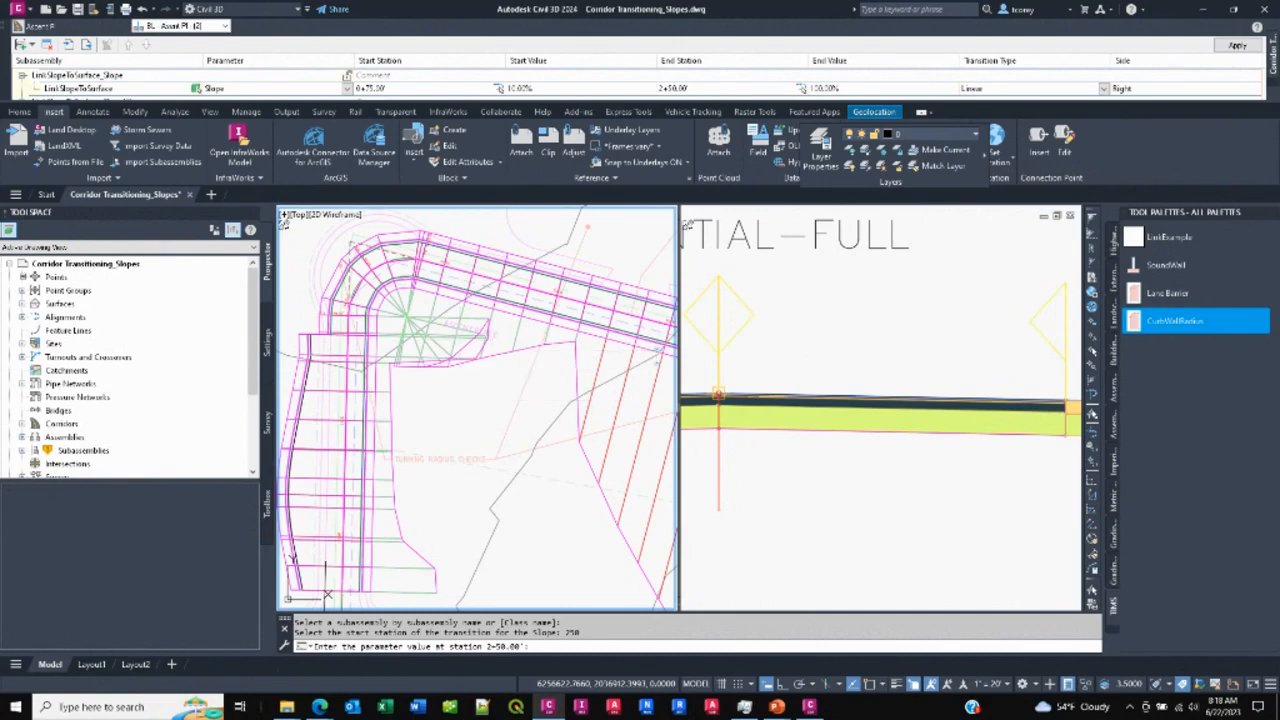
key(Return)
- Set the transition to end at station 5+25, snapping to the daylight line's endpoint there, with a value of 100% and the Linear type
scroll(487, 352, down, 4)
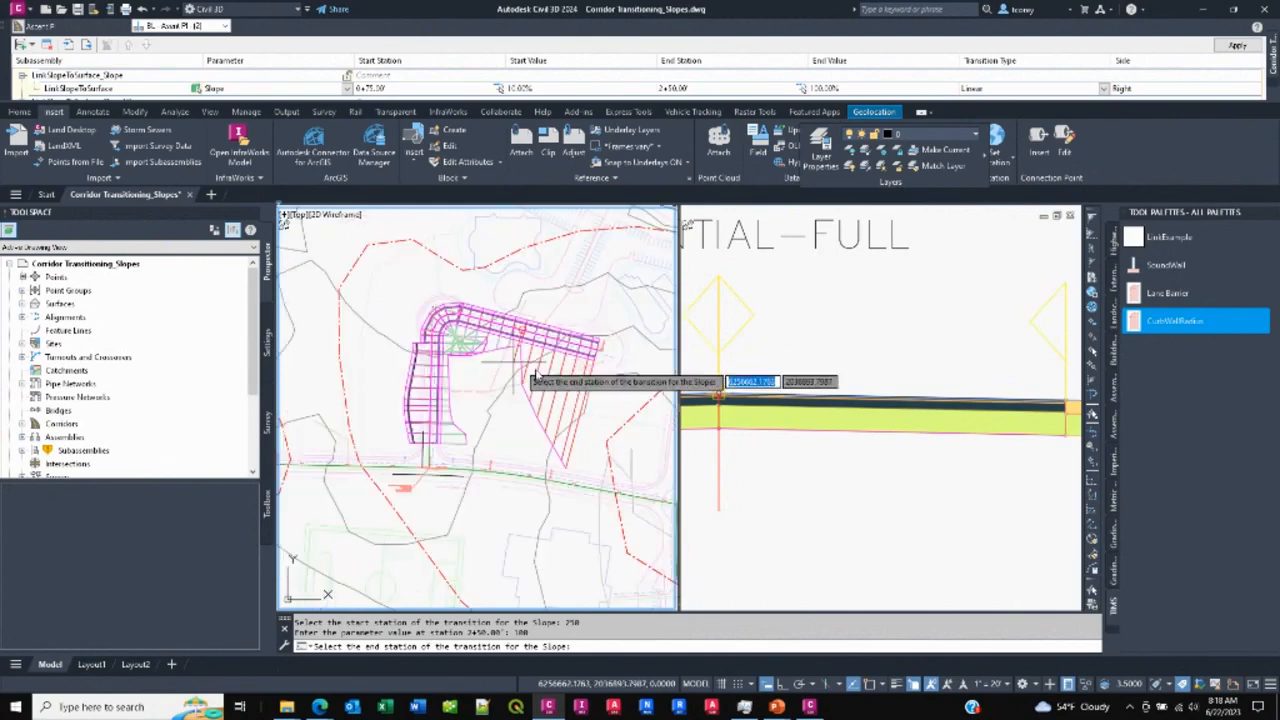
scroll(497, 347, up, 3)
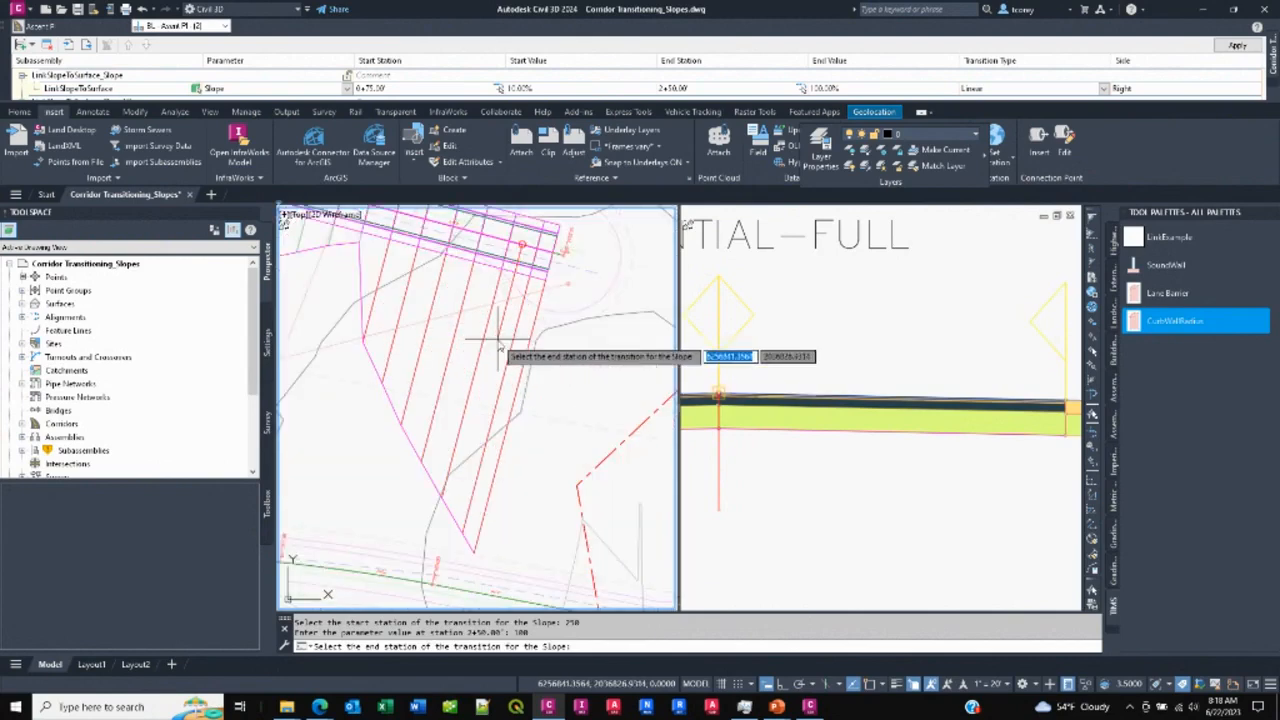
scroll(382, 288, up, 3)
middle_drag(379, 290, 546, 386)
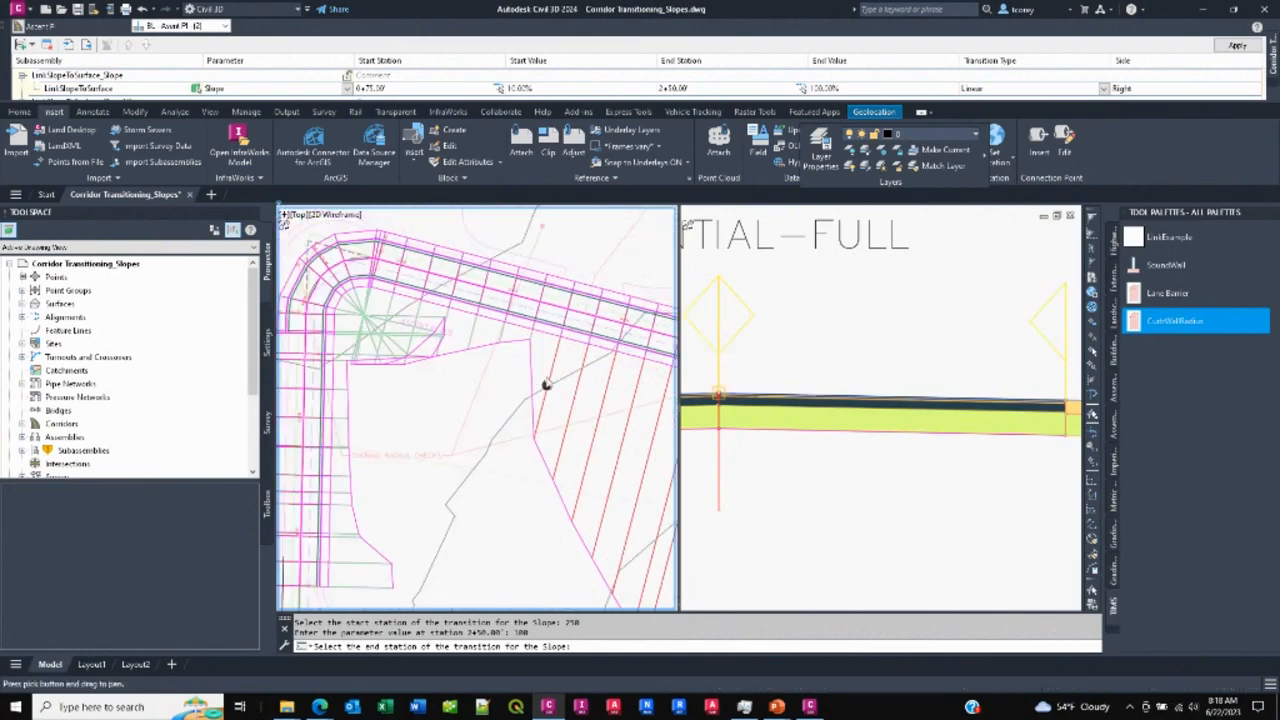
scroll(533, 342, up, 3)
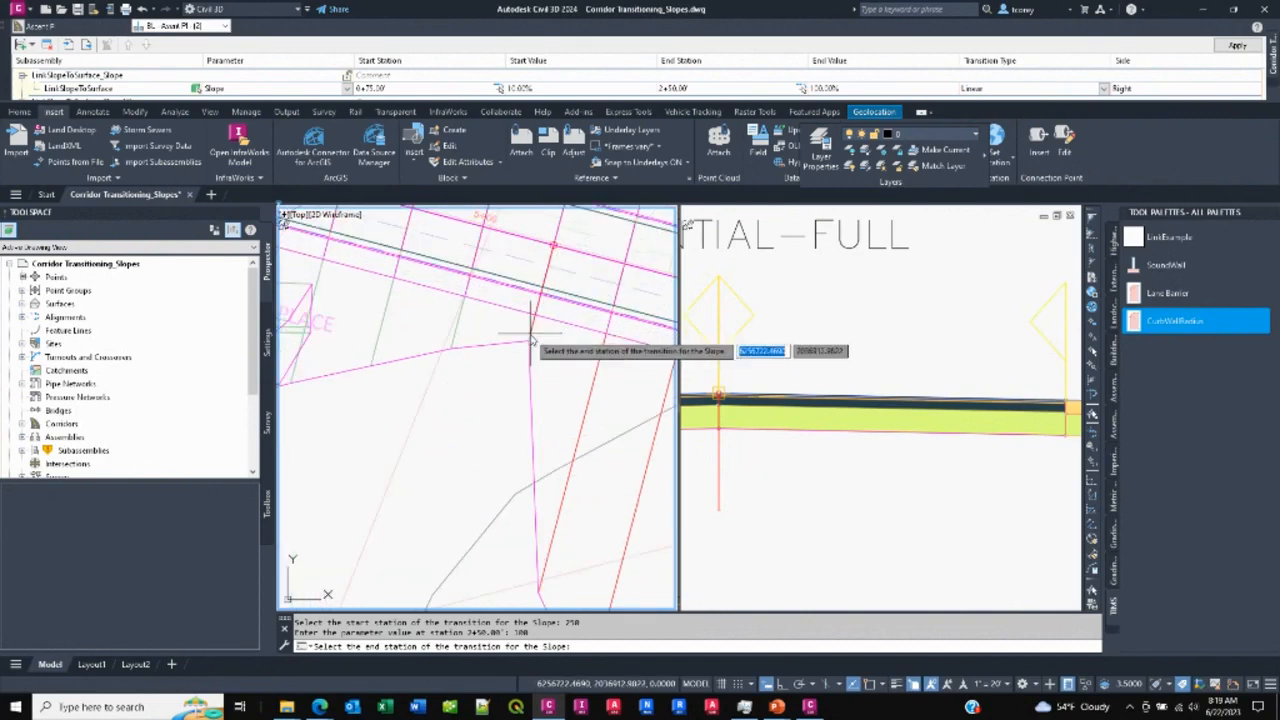
text(end)
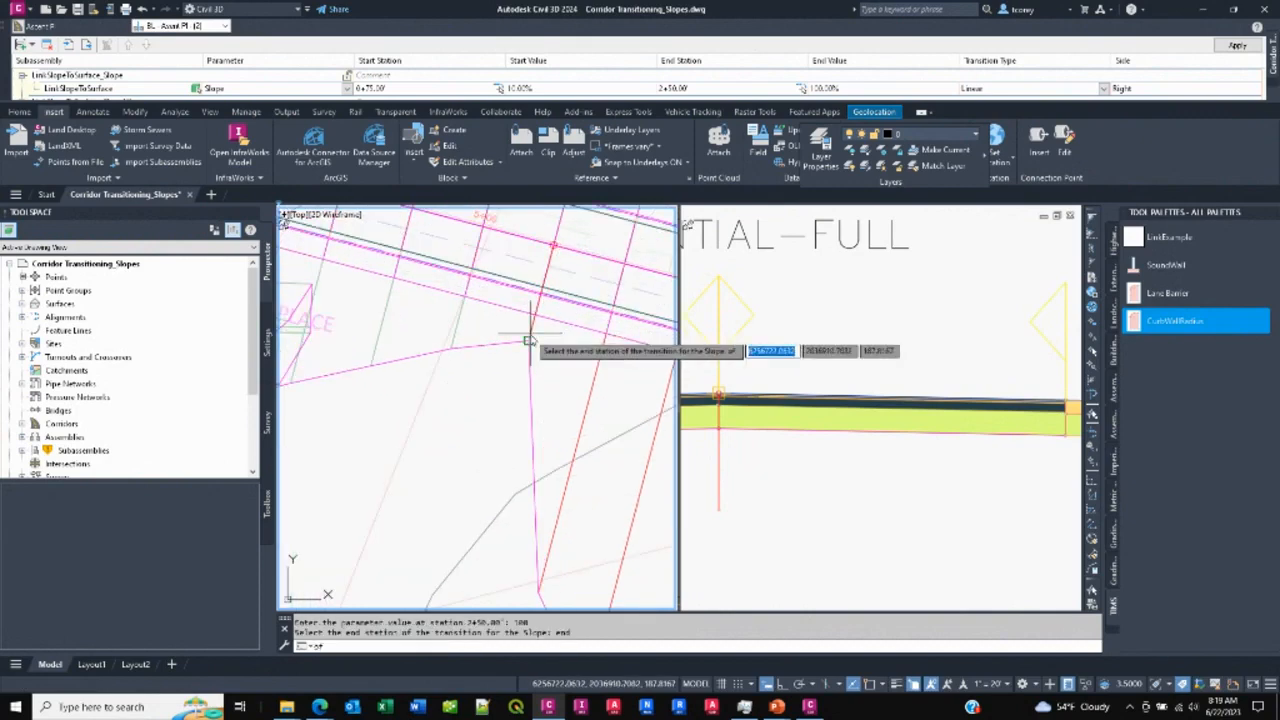
key(Return)
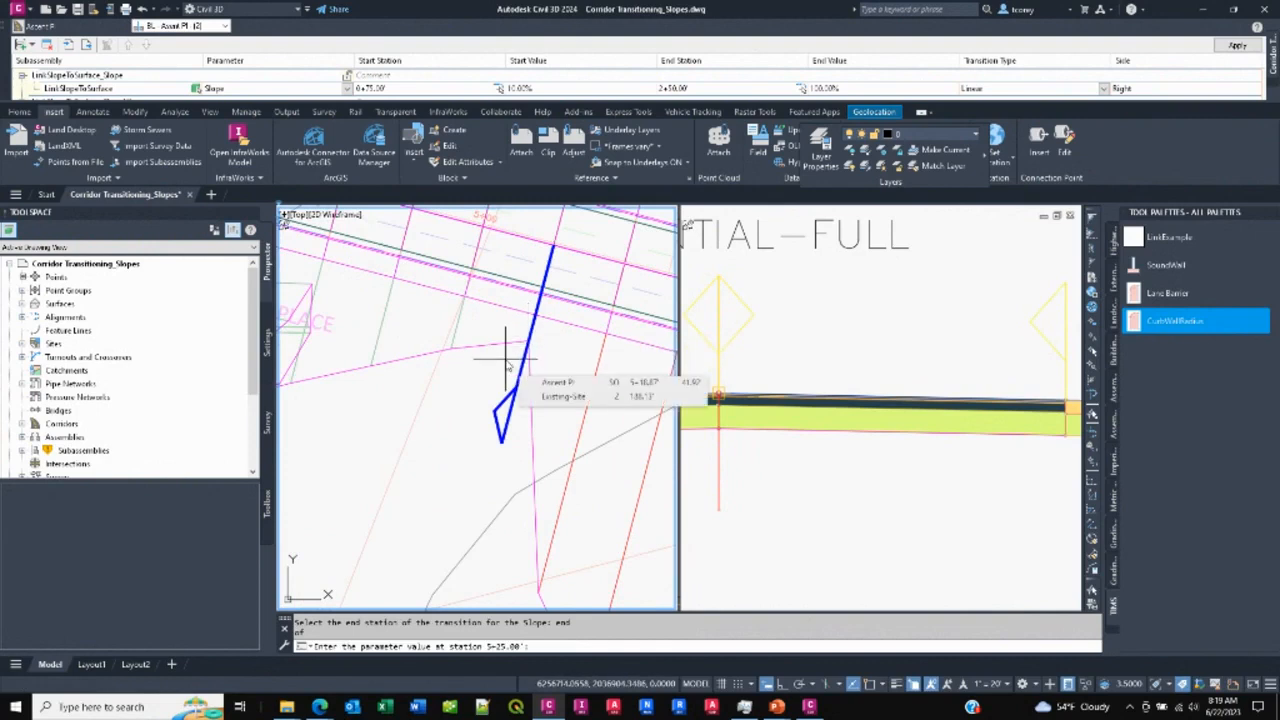
text(100)
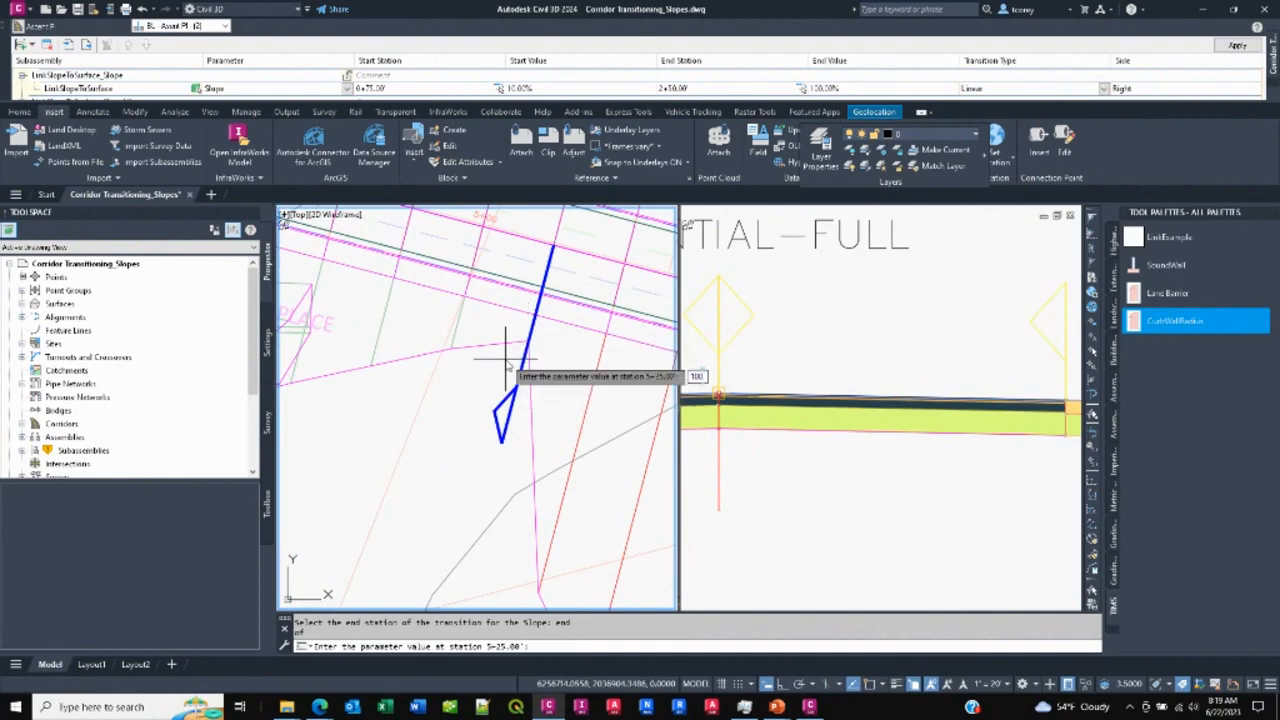
key(Return)
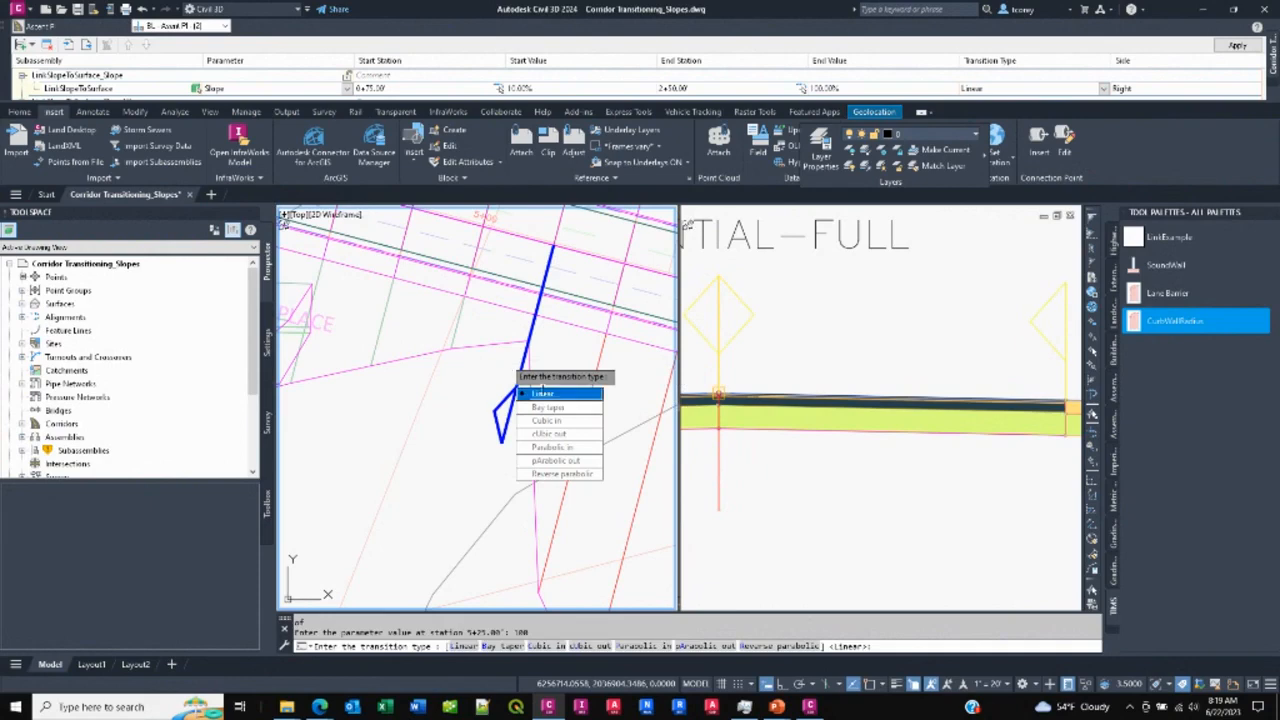
click(540, 393)
- Continue the transition to the daylight link's endpoint at the corridor's far end, with a value of 50% and the Linear type
scroll(490, 390, down, 5)
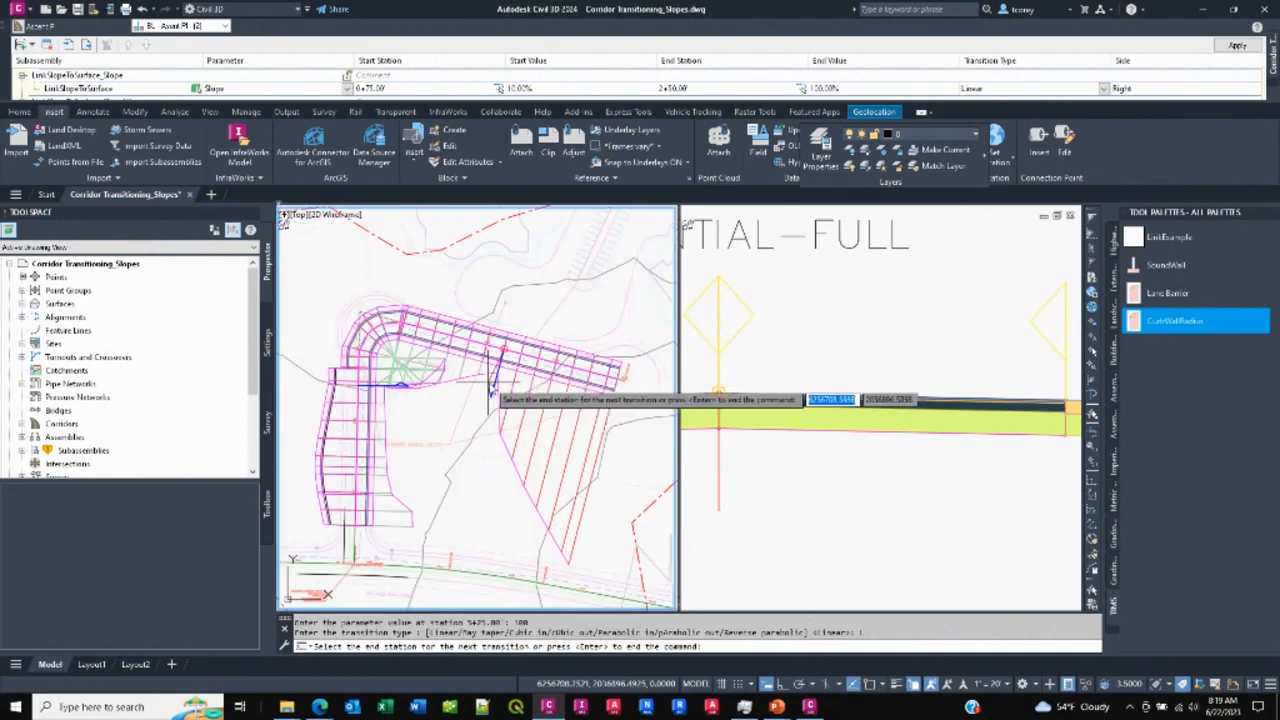
scroll(507, 404, up, 2)
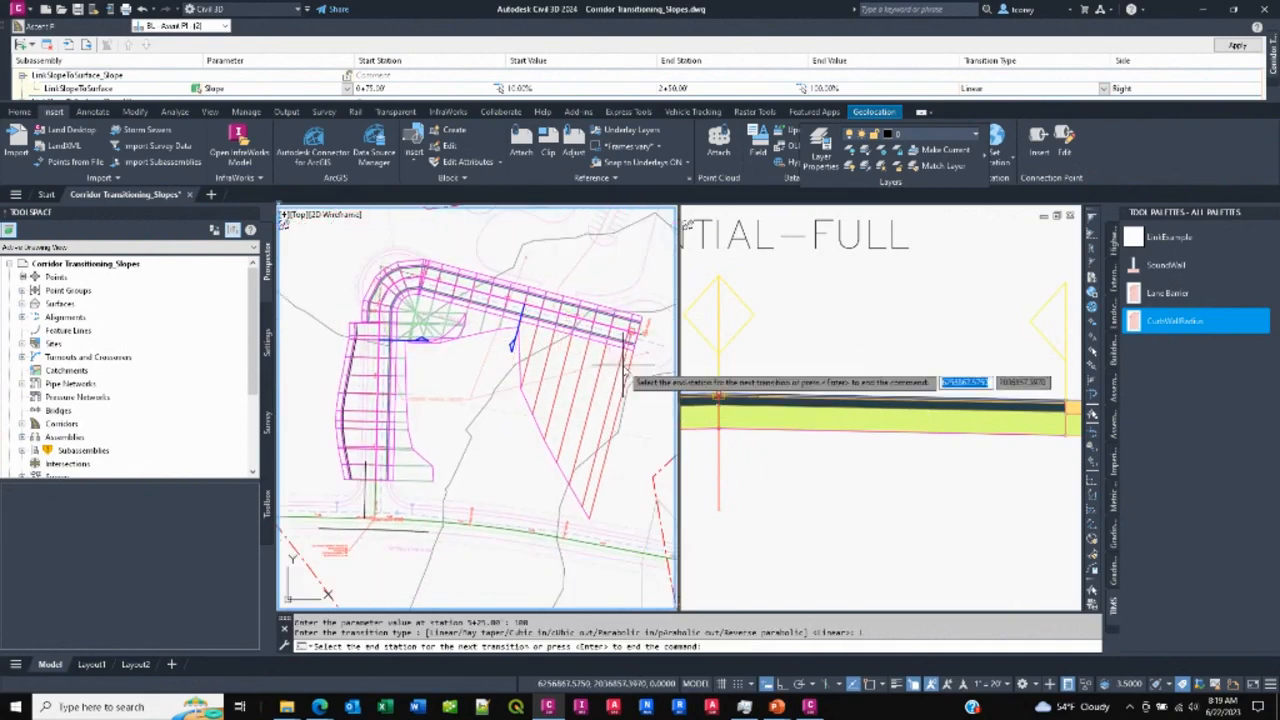
scroll(637, 379, up, 4)
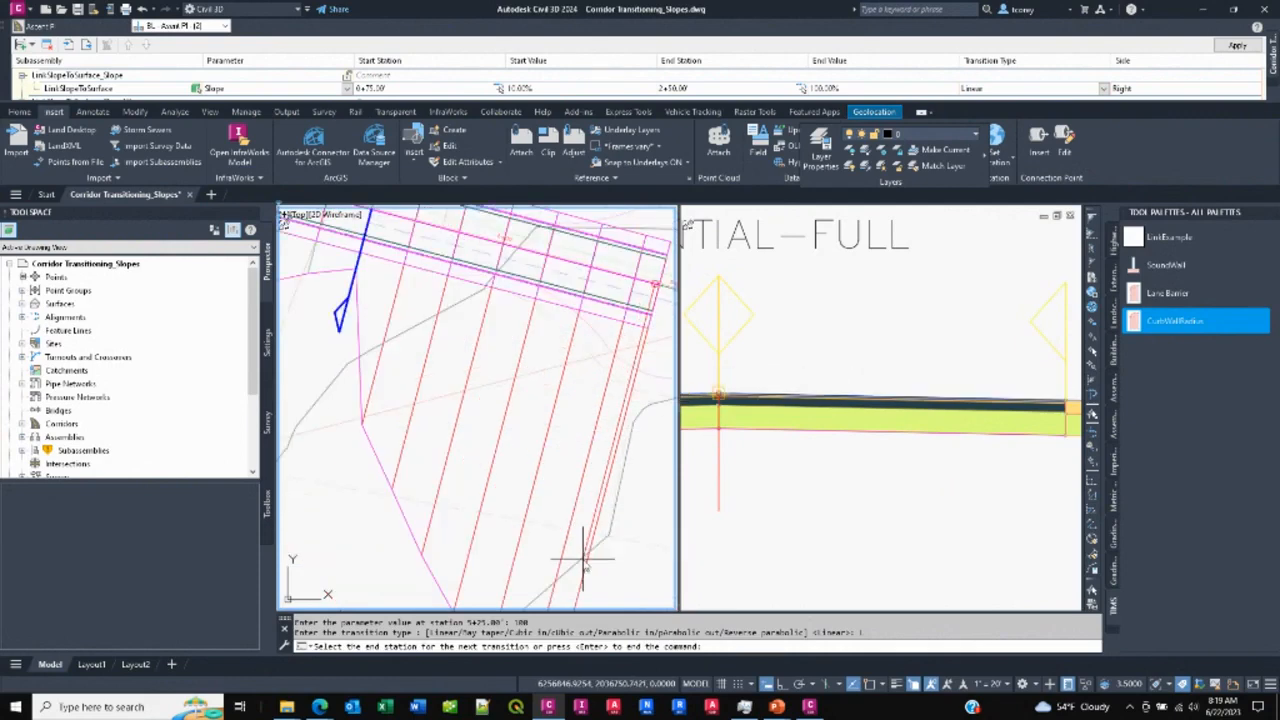
middle_drag(583, 581, 570, 360)
text(end)
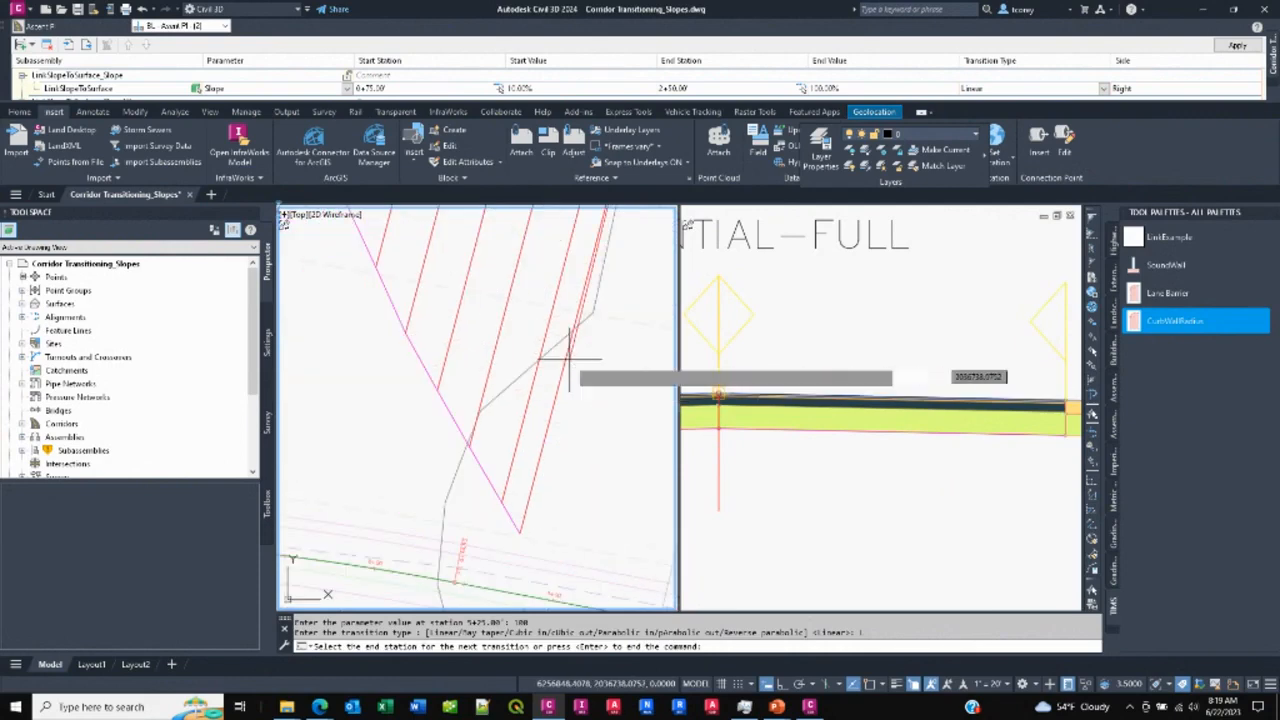
key(Return)
scroll(560, 376, down, 6)
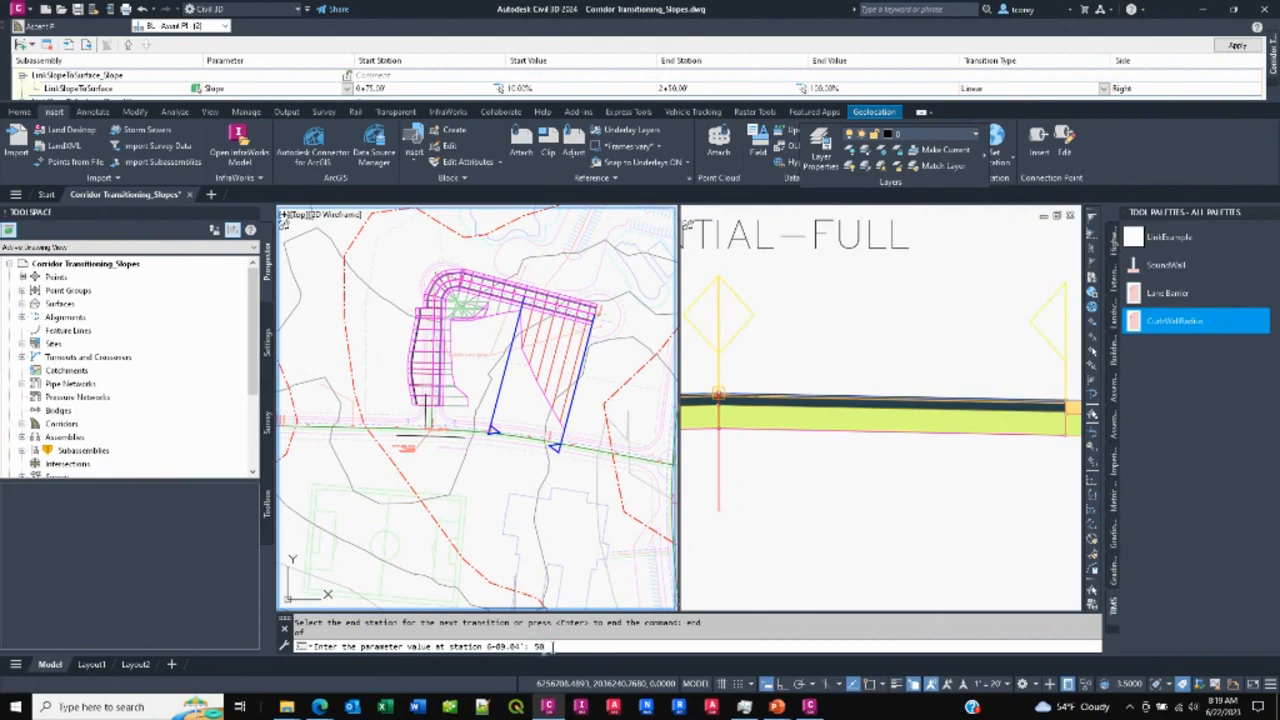
key(Return)
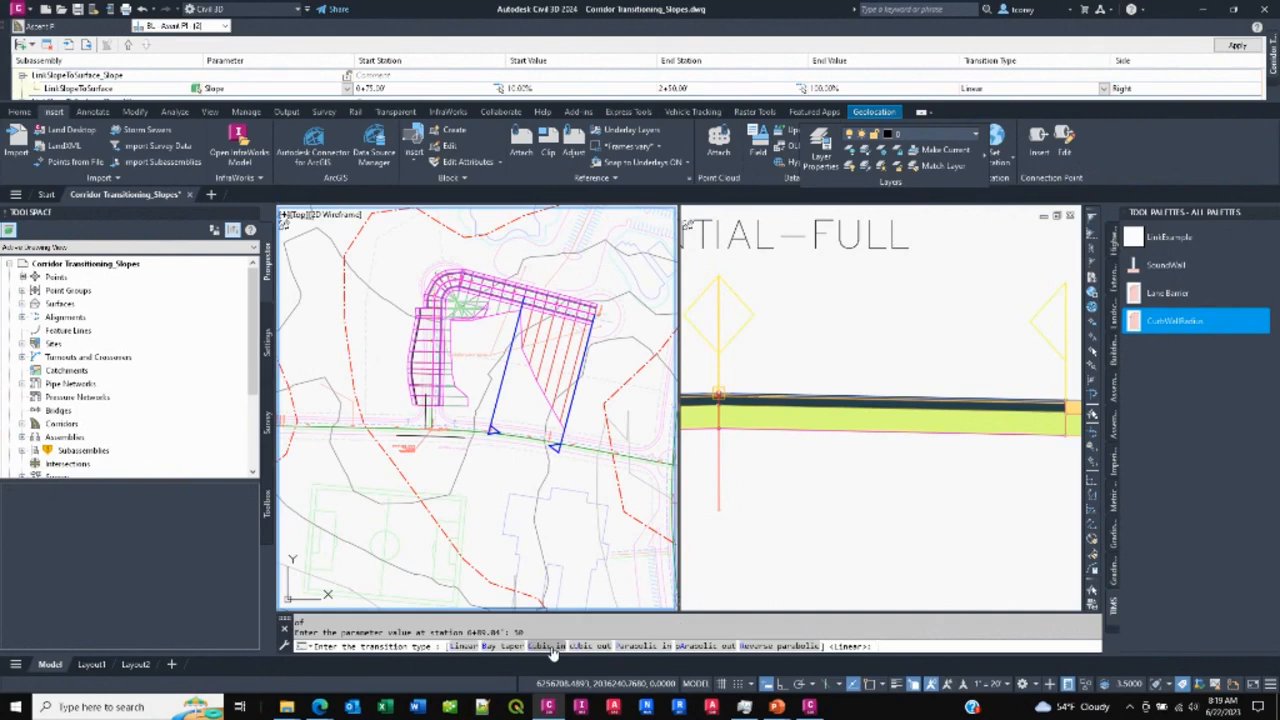
key(Return)
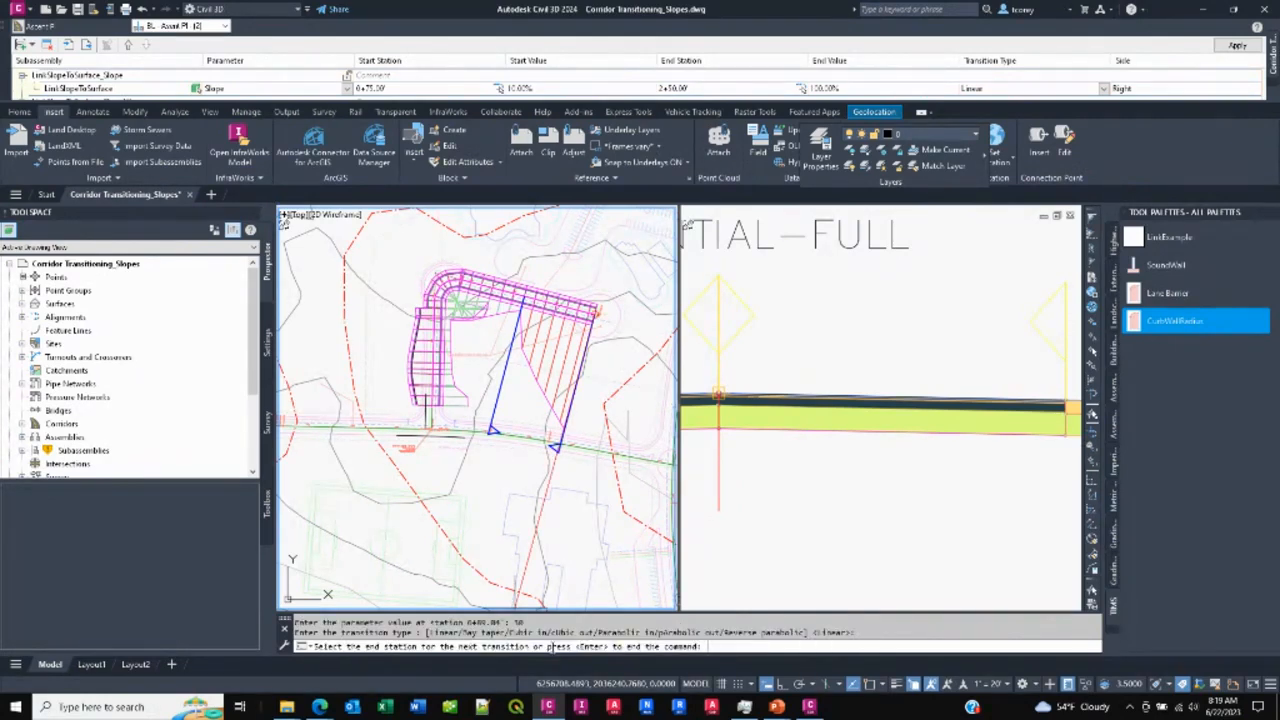
- Finish the transition definition without another end station, and apply the new slope transitions to the corridor
key(Return)
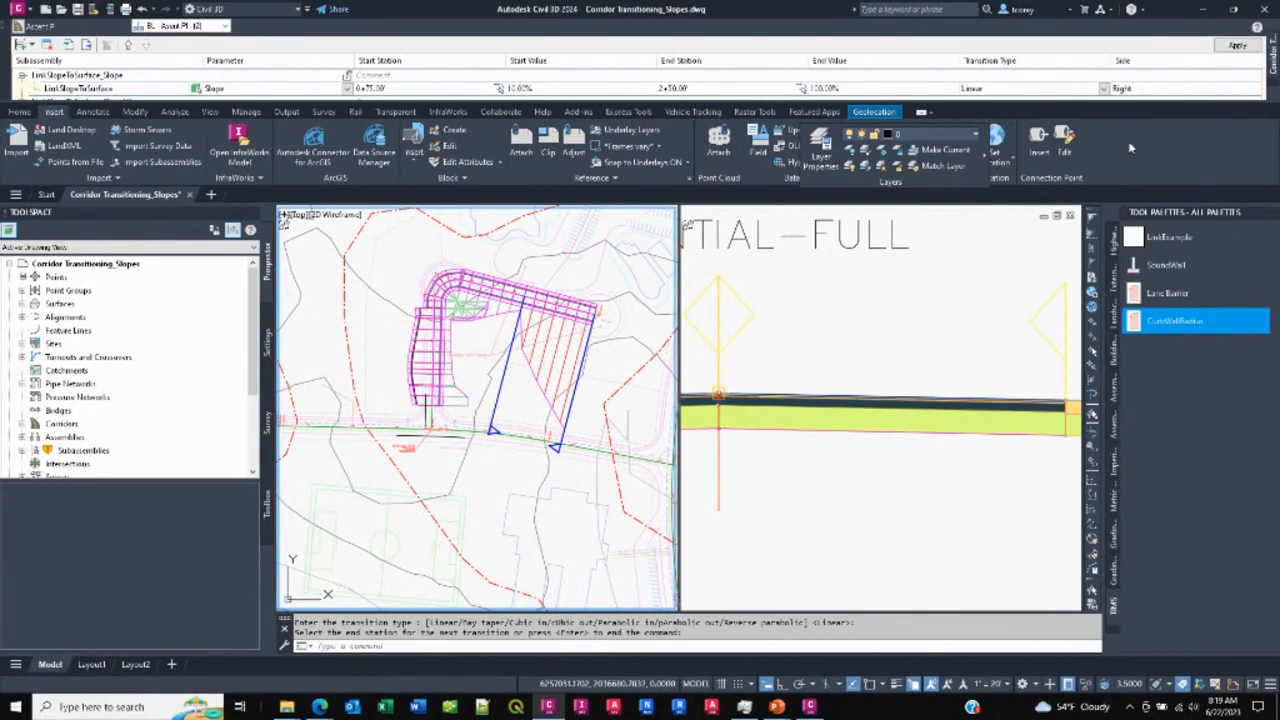
click(1237, 45)
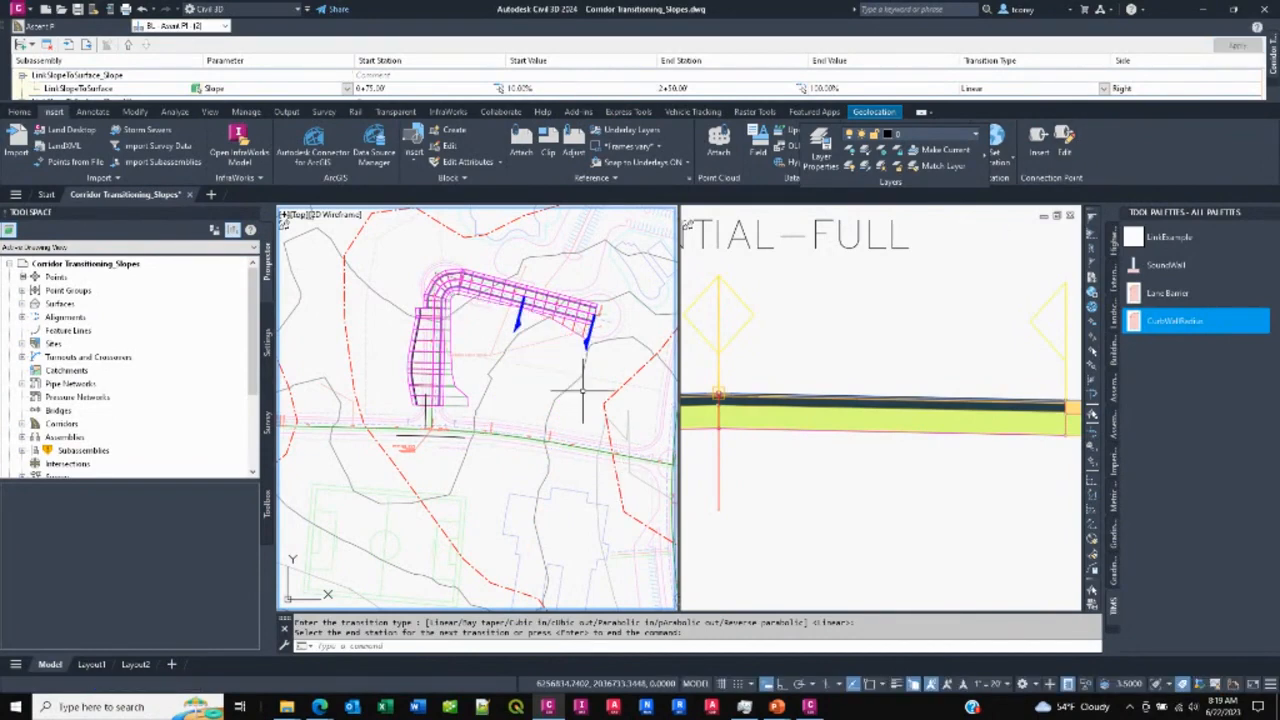
- Examine the updated right-side daylight slopes from the curve through station 5+25 to the corridor's far end
scroll(490, 330, up, 3)
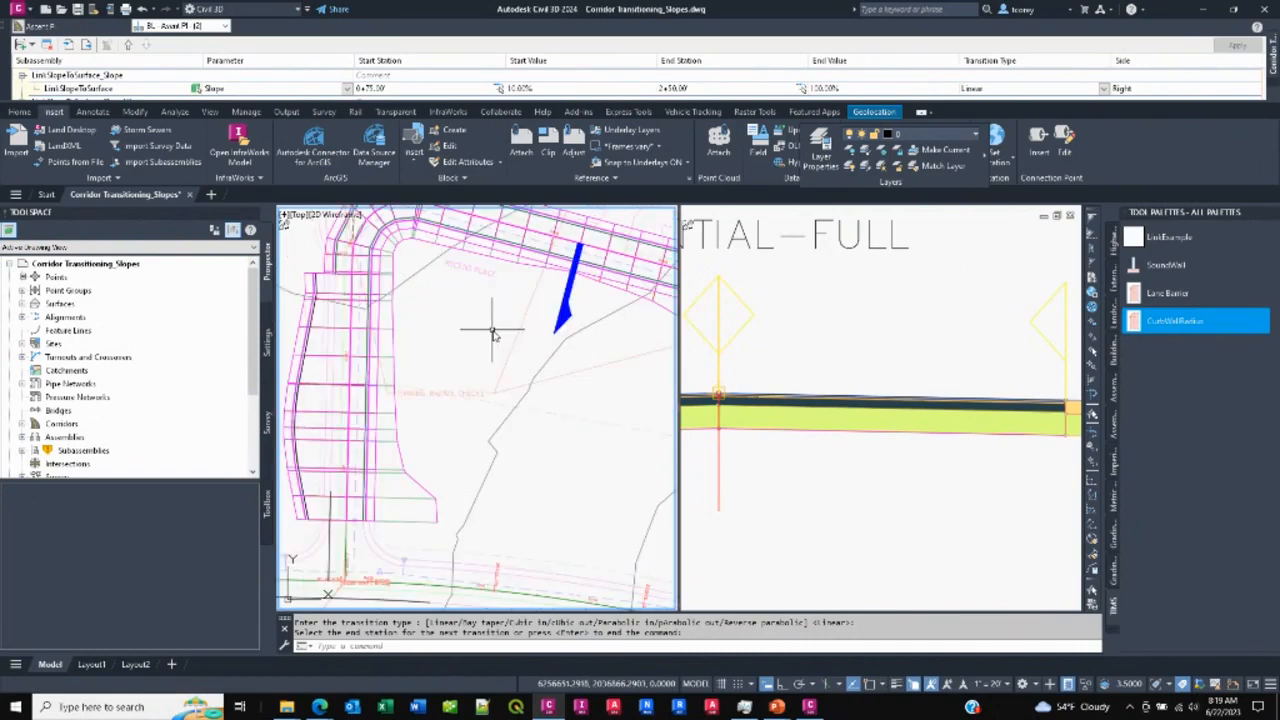
scroll(430, 360, down, 4)
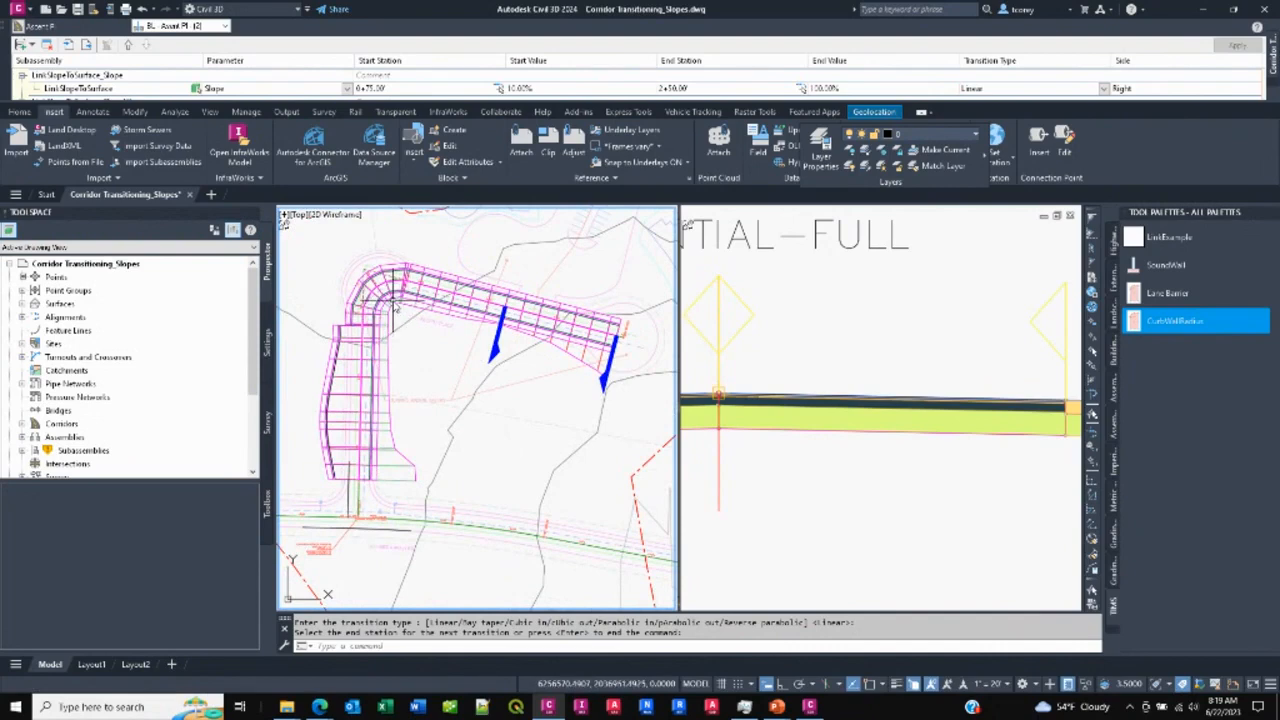
scroll(394, 300, up, 3)
scroll(430, 300, down, 1)
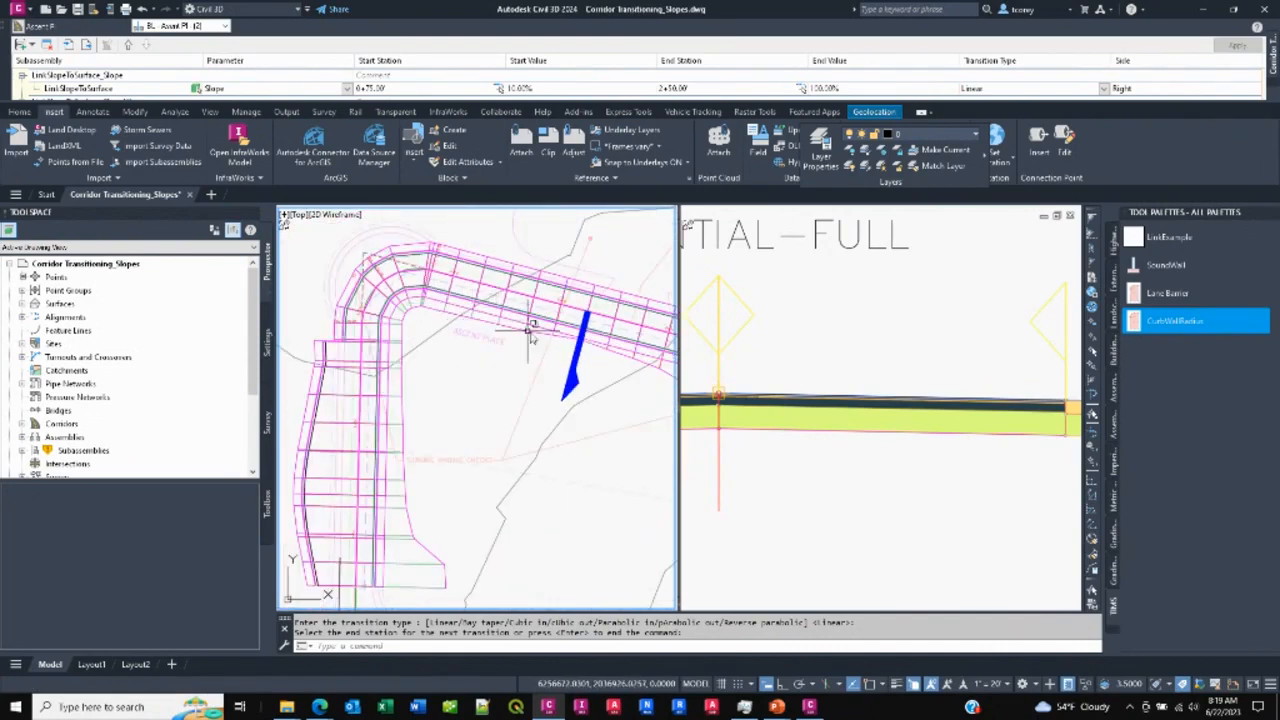
scroll(583, 336, up, 2)
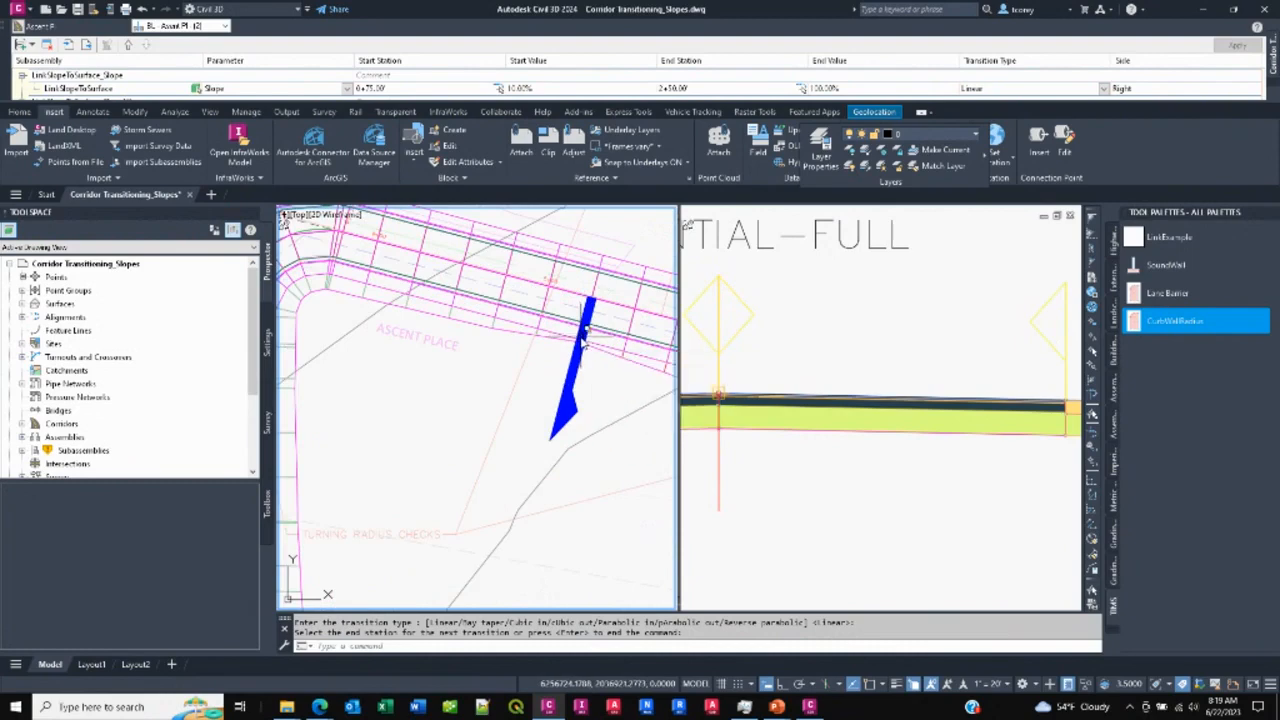
scroll(583, 336, down, 4)
middle_drag(620, 354, 491, 280)
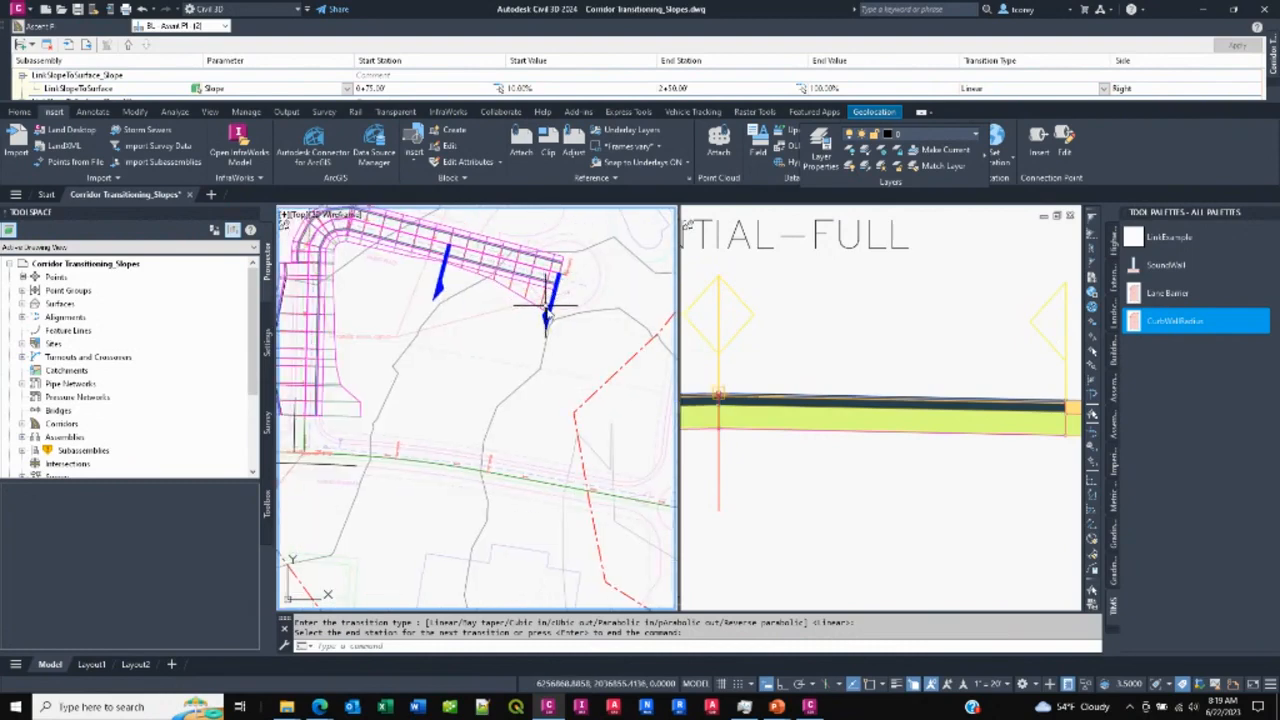
- Delete the right-side LinkSlopeToSurface slope transition between stations 0+75 and 2+50, and apply the change to the corridor
middle_drag(503, 343, 566, 368)
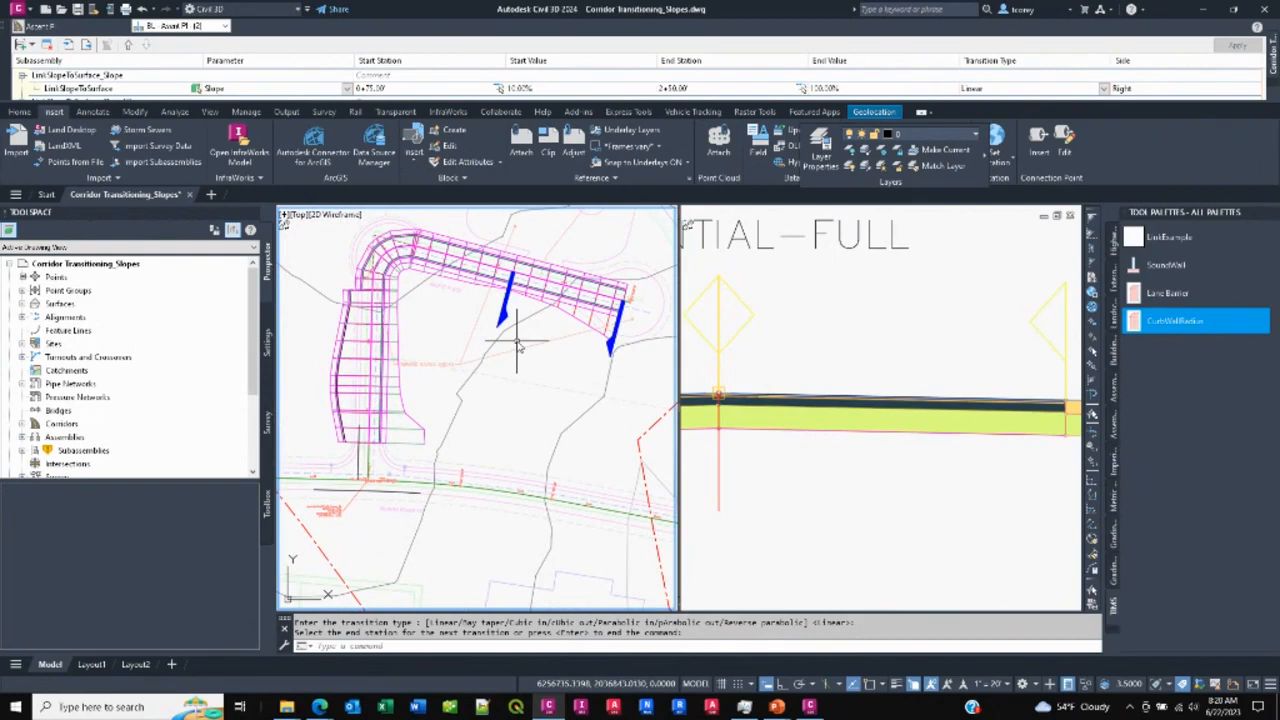
click(118, 88)
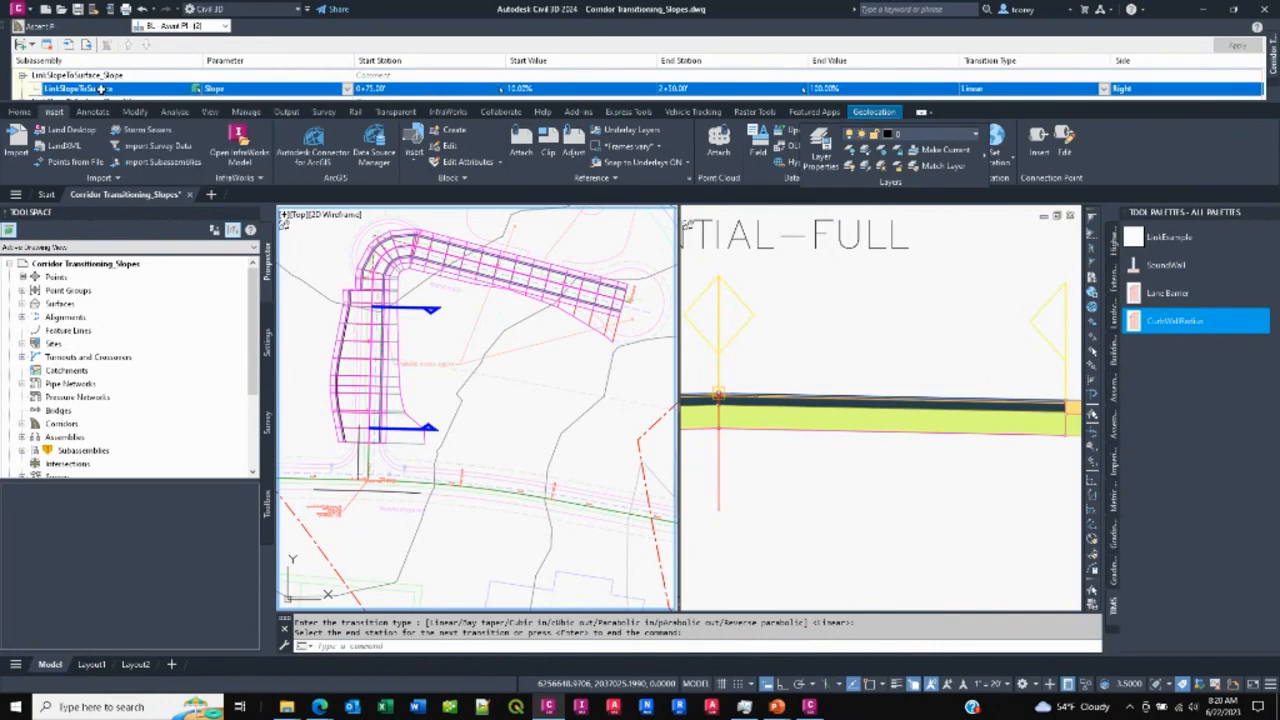
click(96, 75)
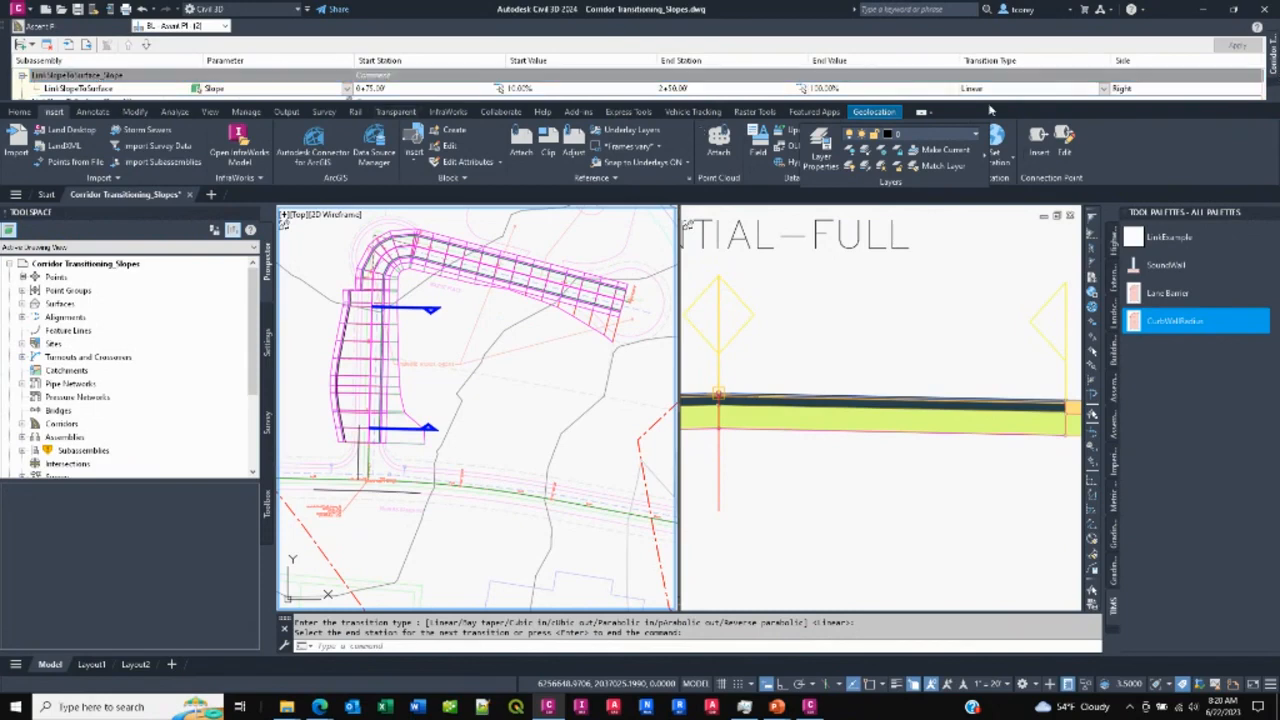
click(102, 76)
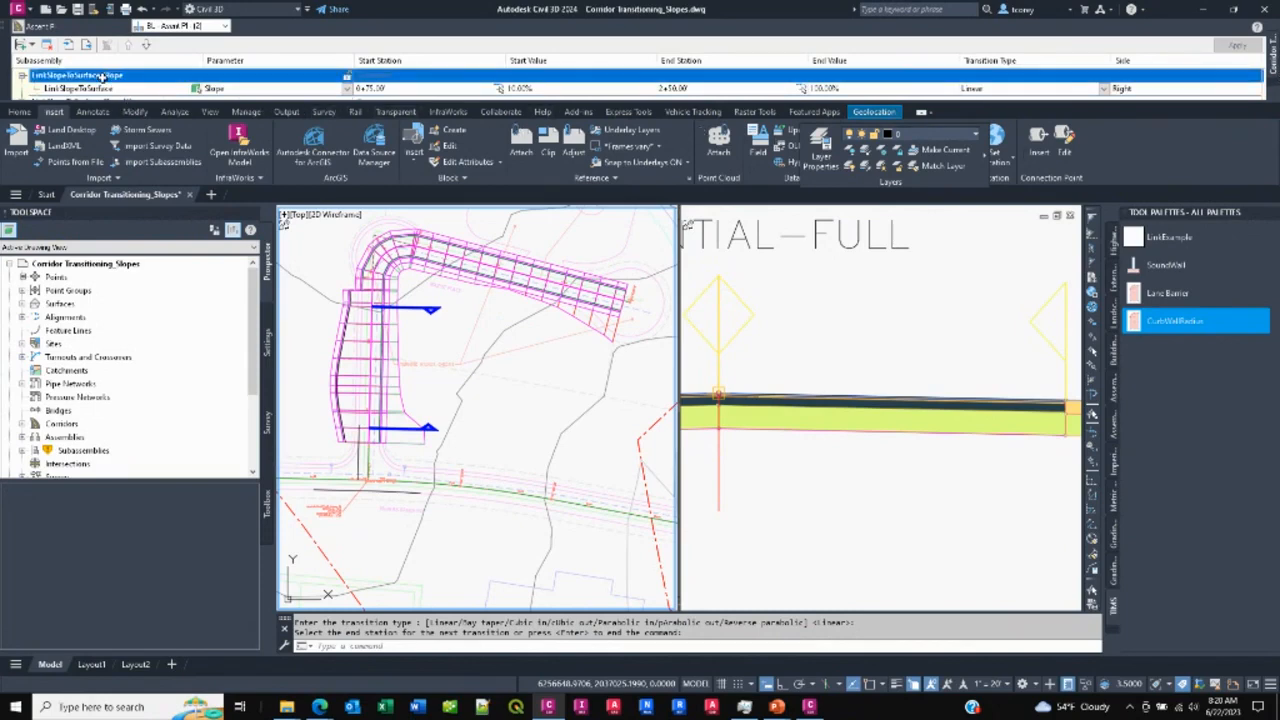
click(101, 88)
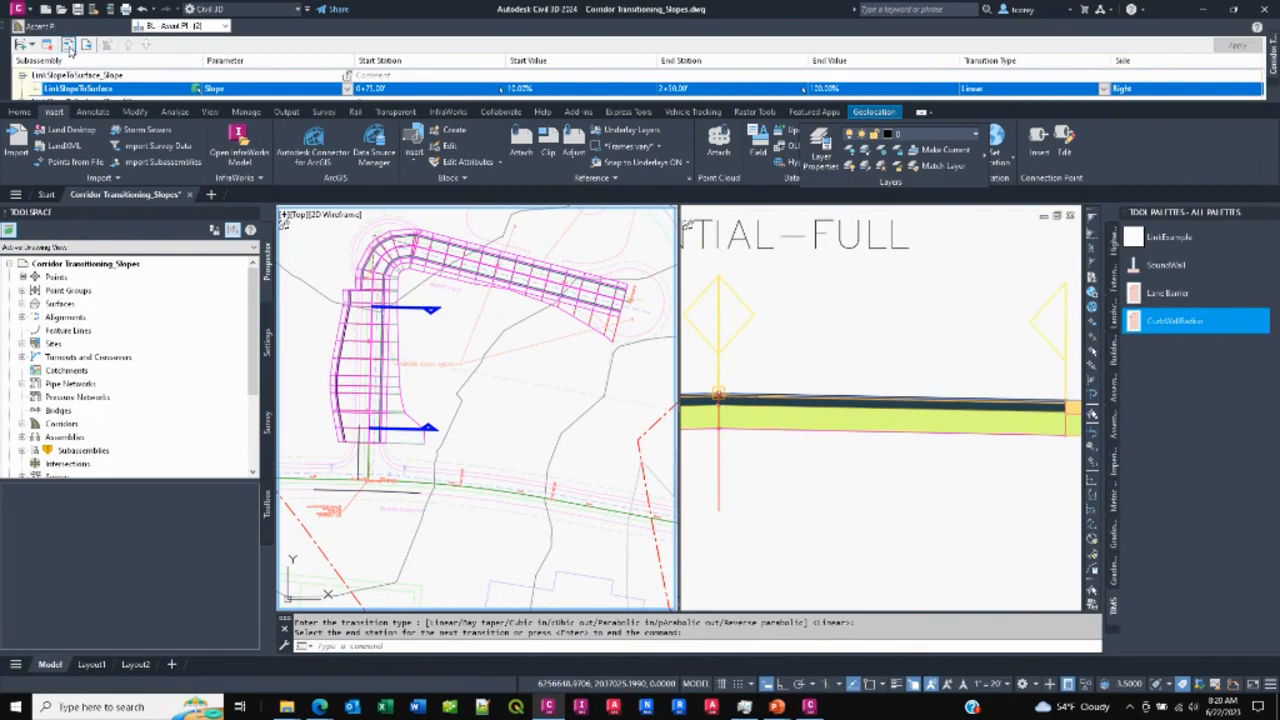
click(47, 48)
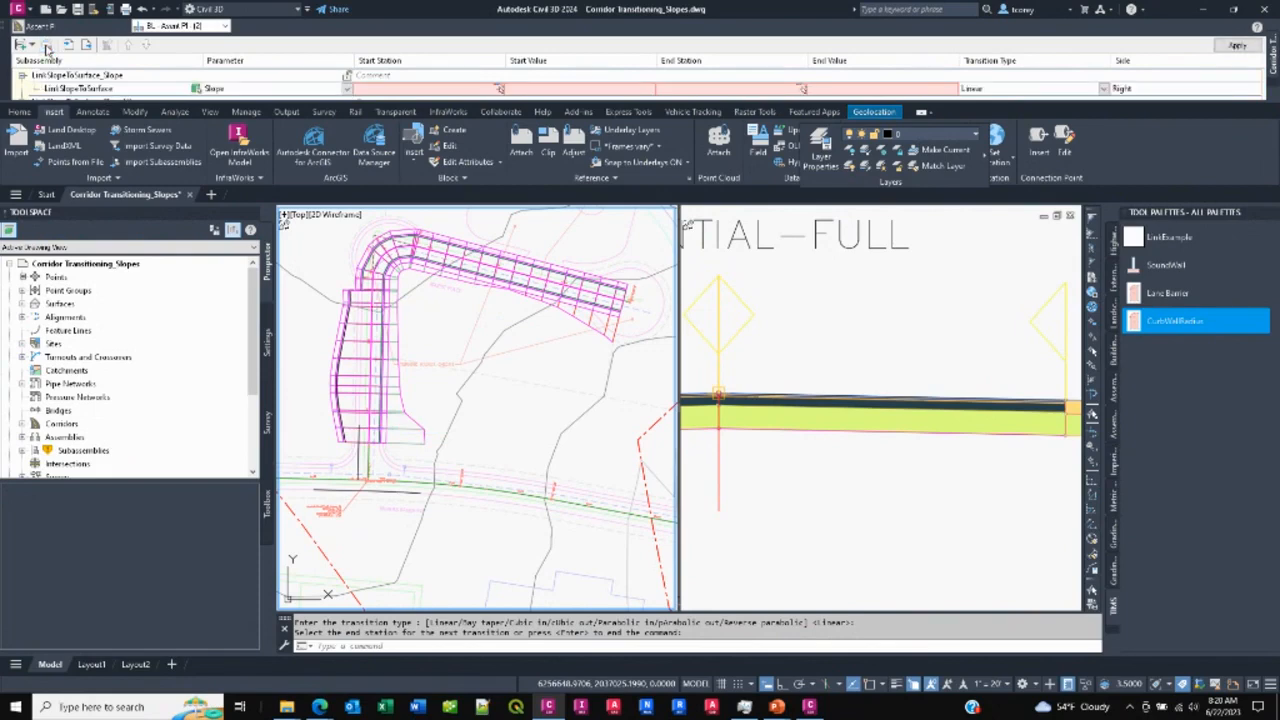
click(106, 89)
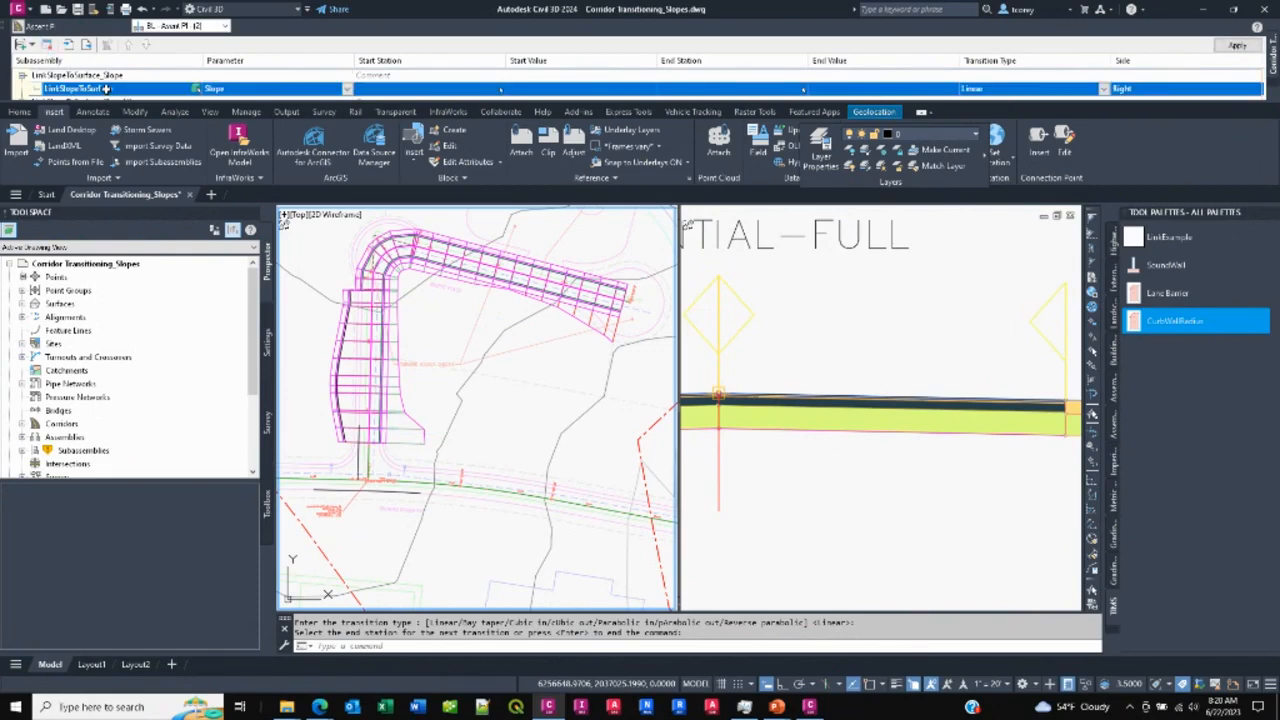
click(1237, 46)
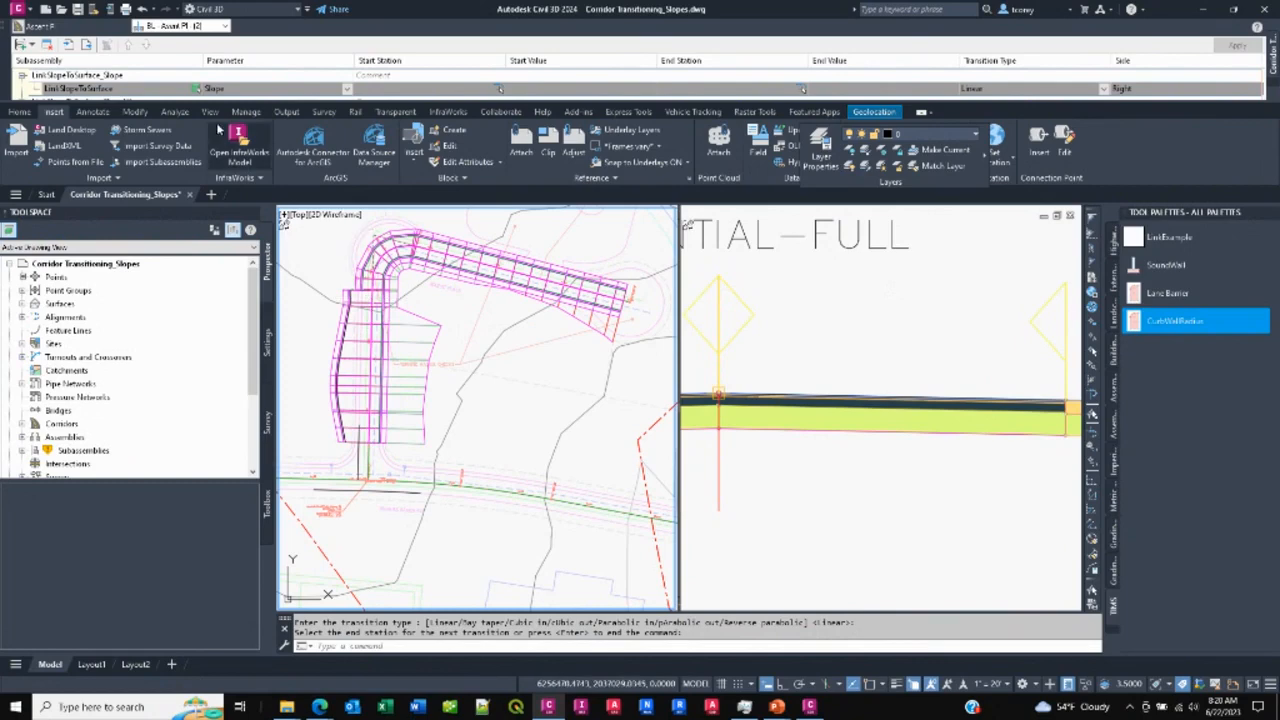
- Undo the drawing operations back to the last mark with the UNDO command's Back option
click(143, 90)
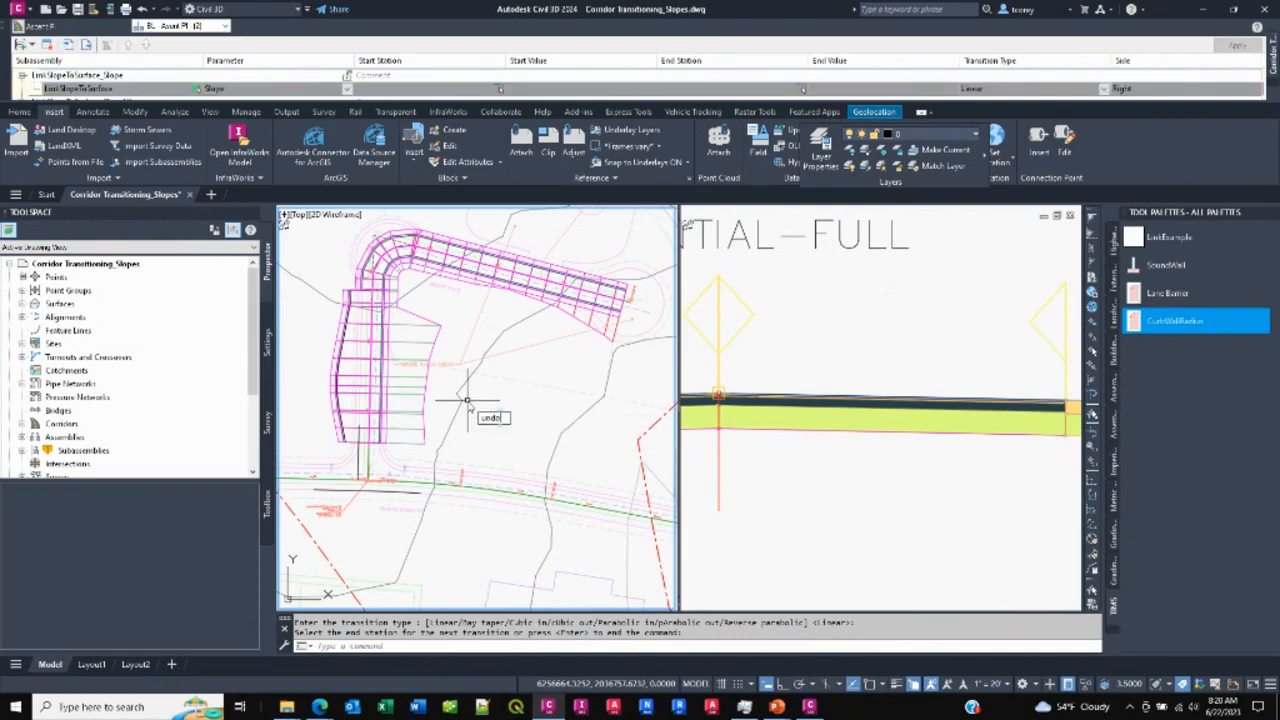
text(undo)
key(Return)
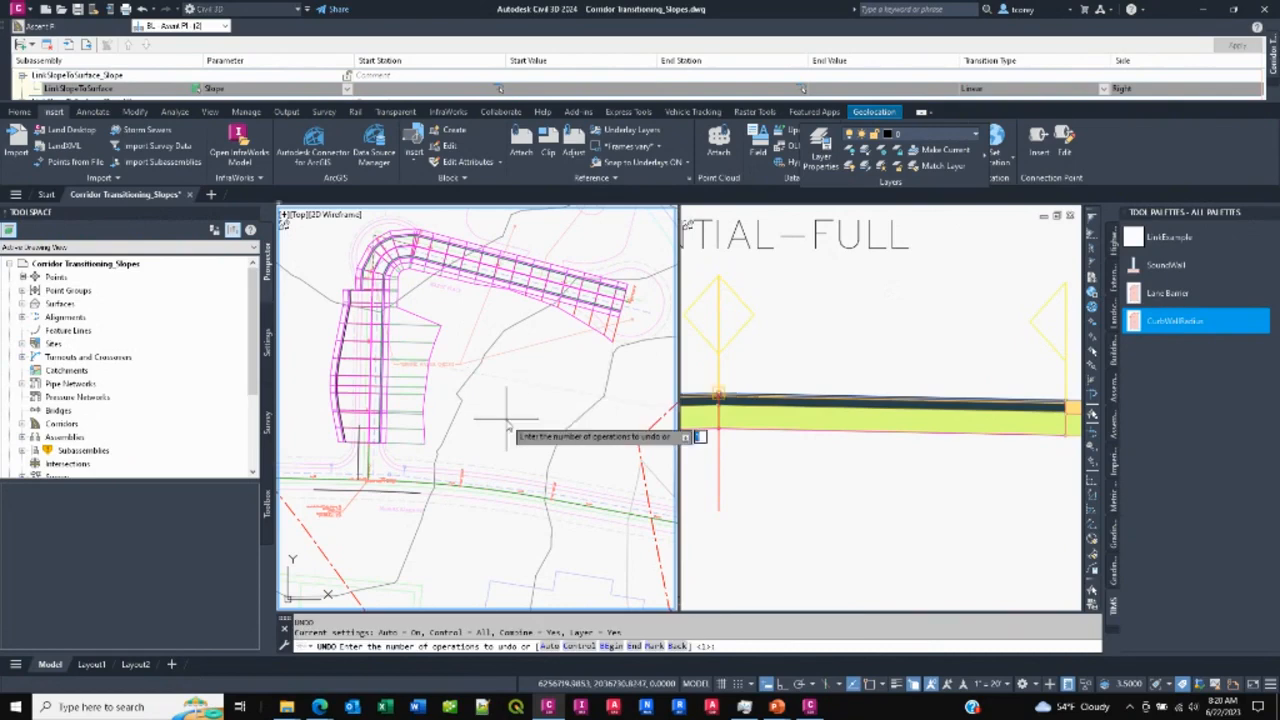
text(b)
key(Return)
key(Return)
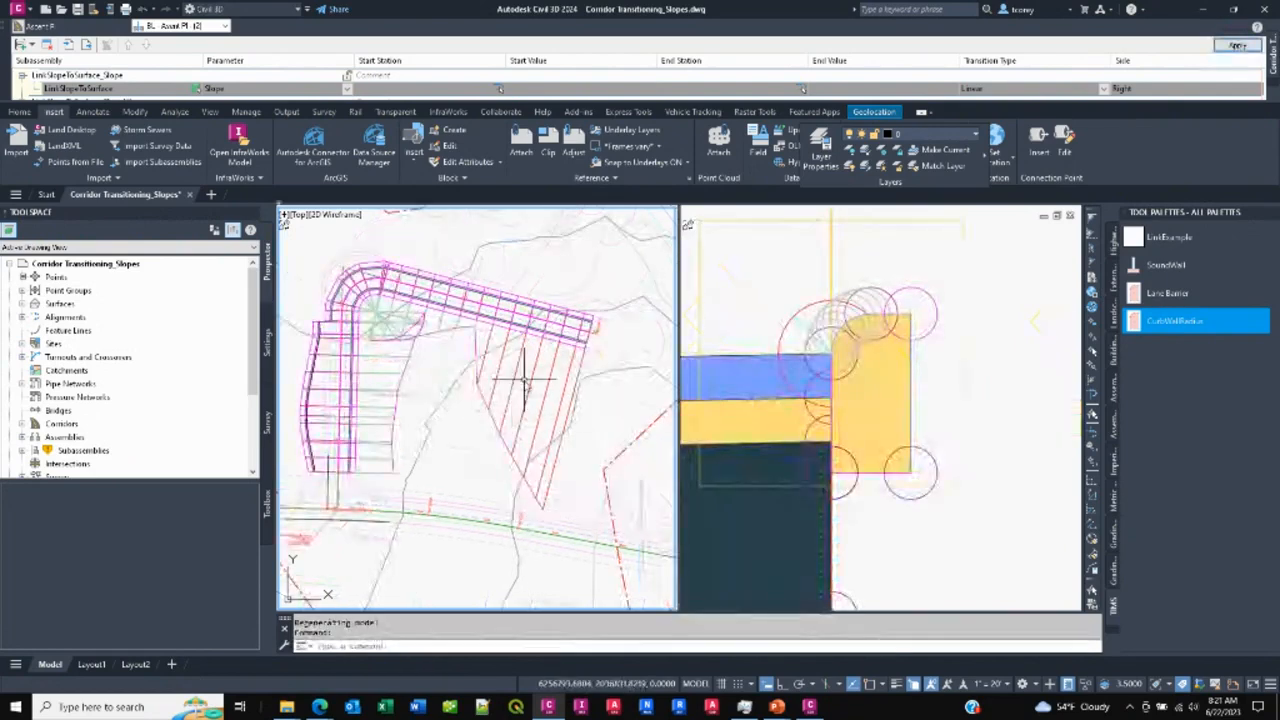
- Delete the LinkSlopeToSurface subassembly from the right side of the Residential-Full assembly and rebuild all corridors
click(932, 393)
scroll(932, 393, down, 6)
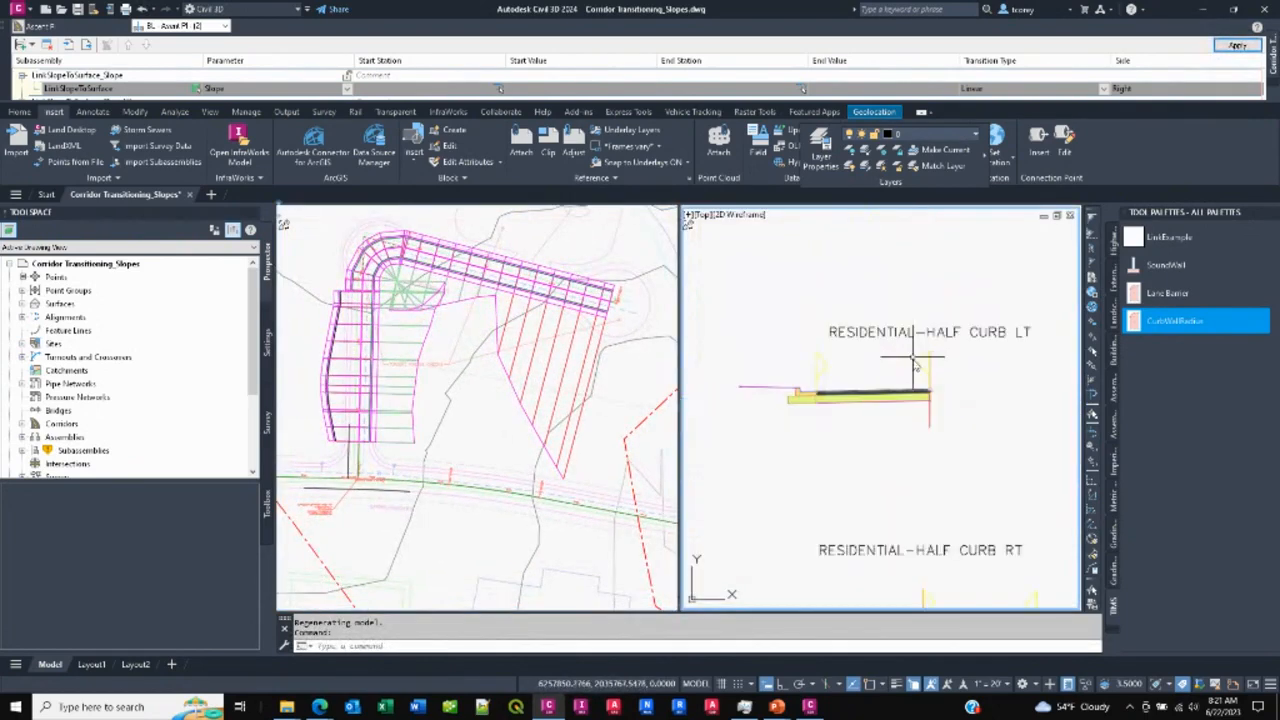
middle_drag(926, 405, 894, 314)
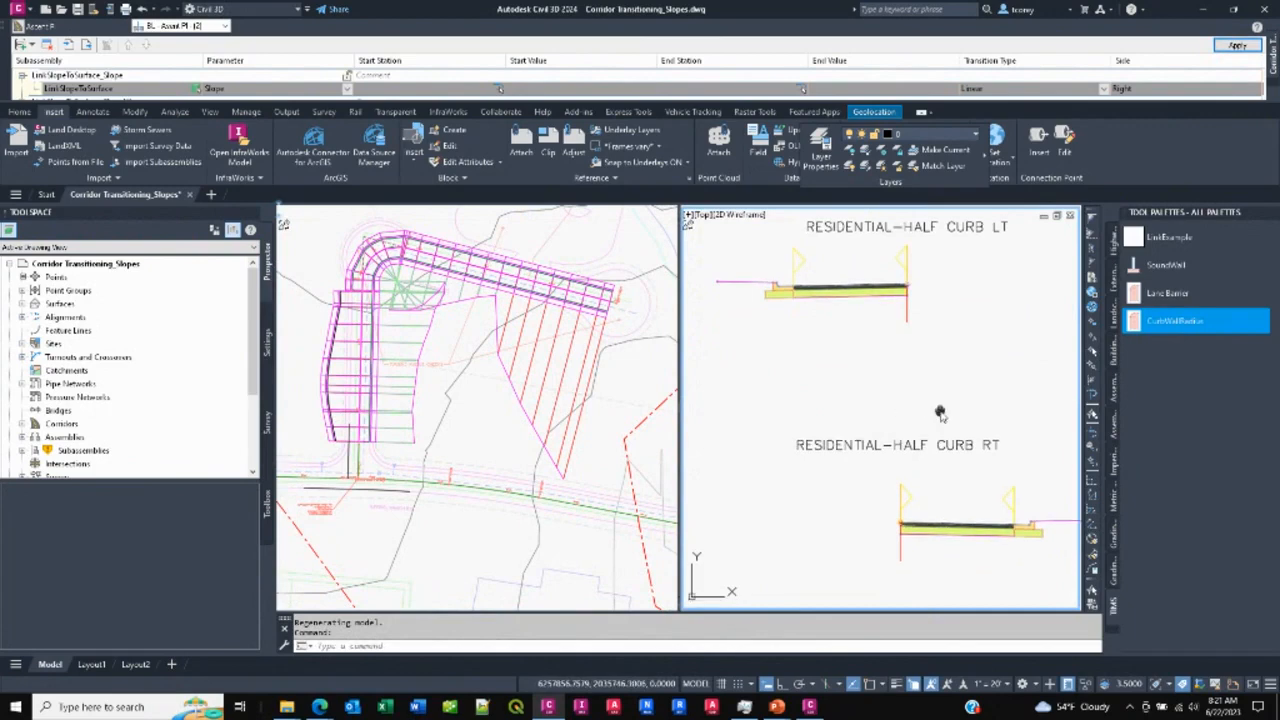
scroll(902, 366, down, 2)
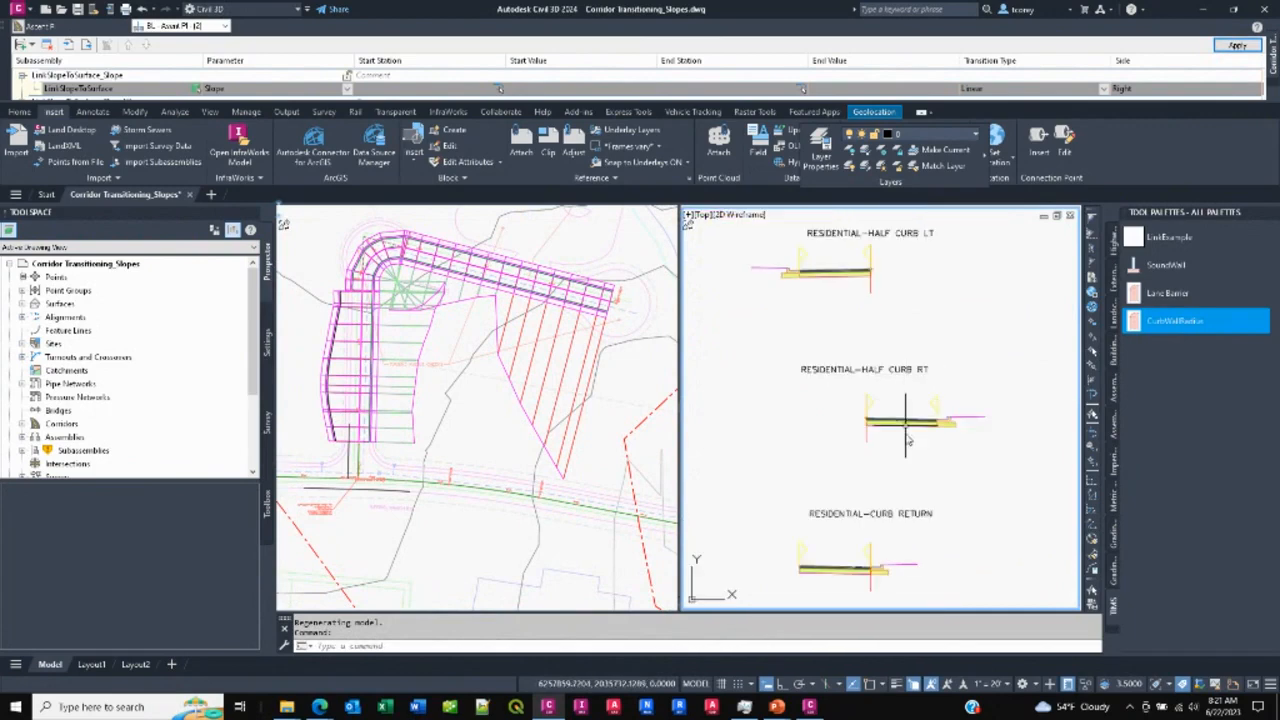
scroll(896, 402, down, 4)
scroll(920, 330, up, 5)
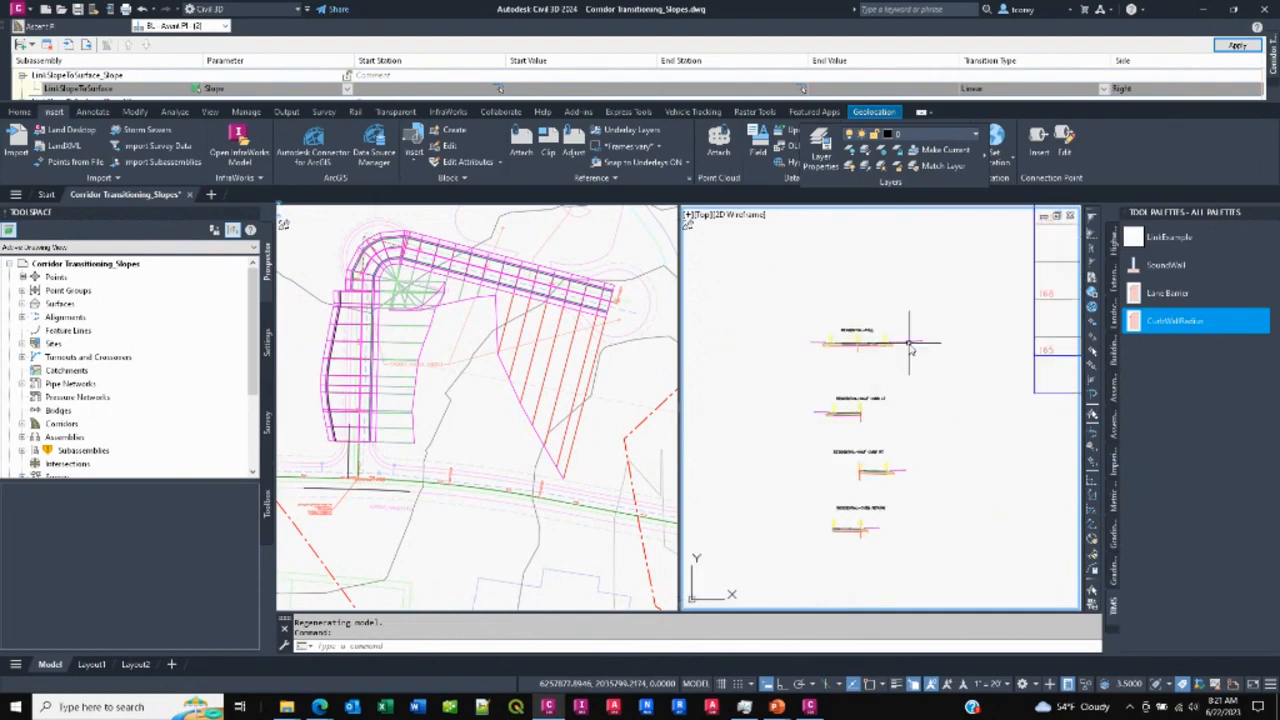
click(933, 330)
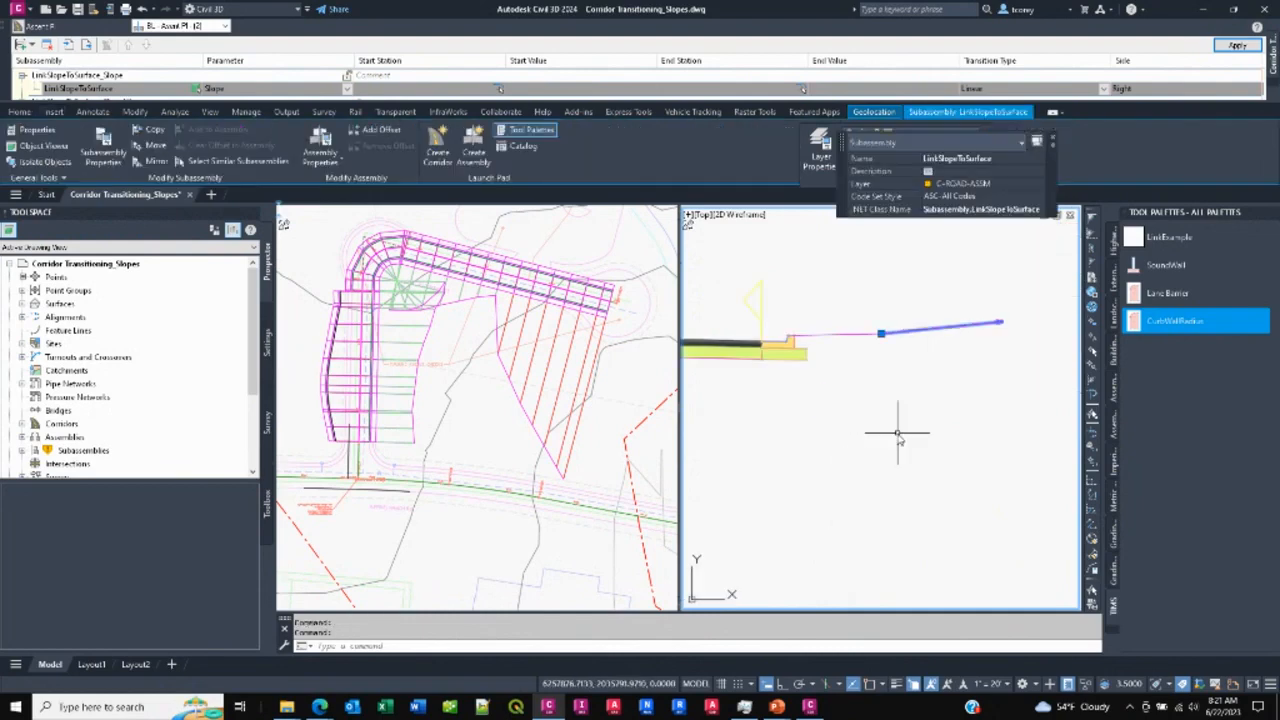
key(Delete)
right_click(88, 426)
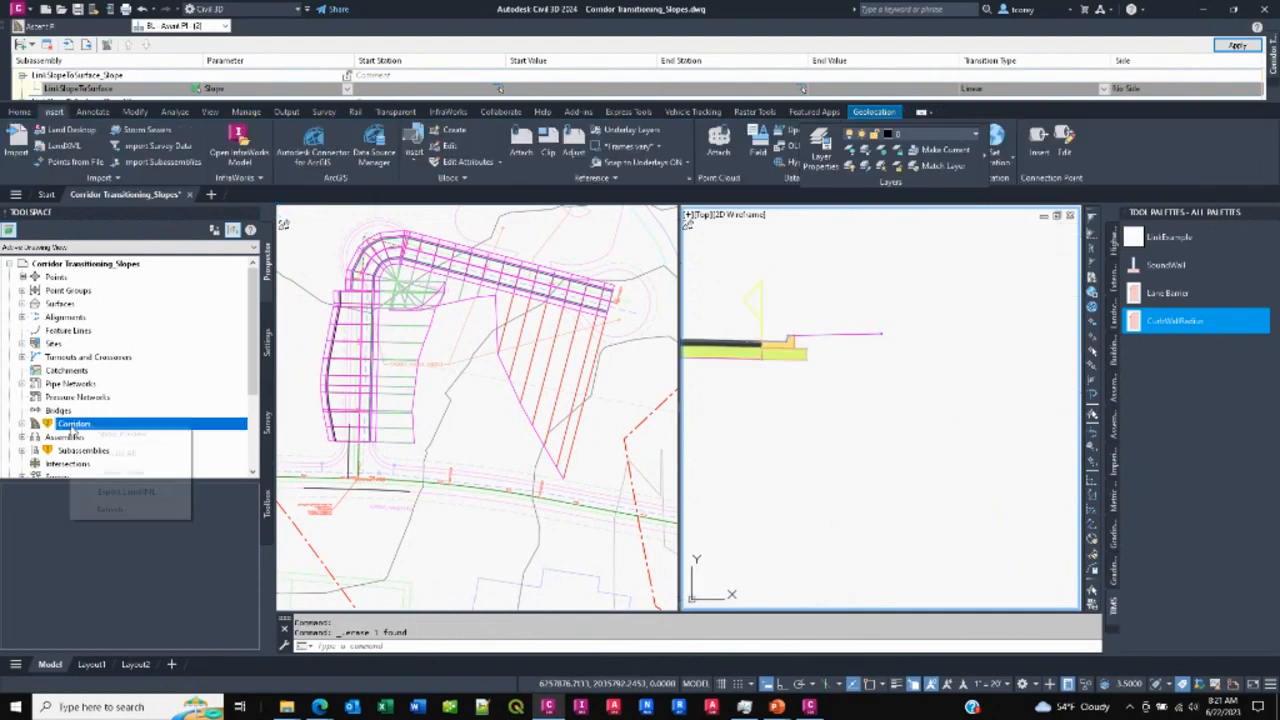
click(120, 454)
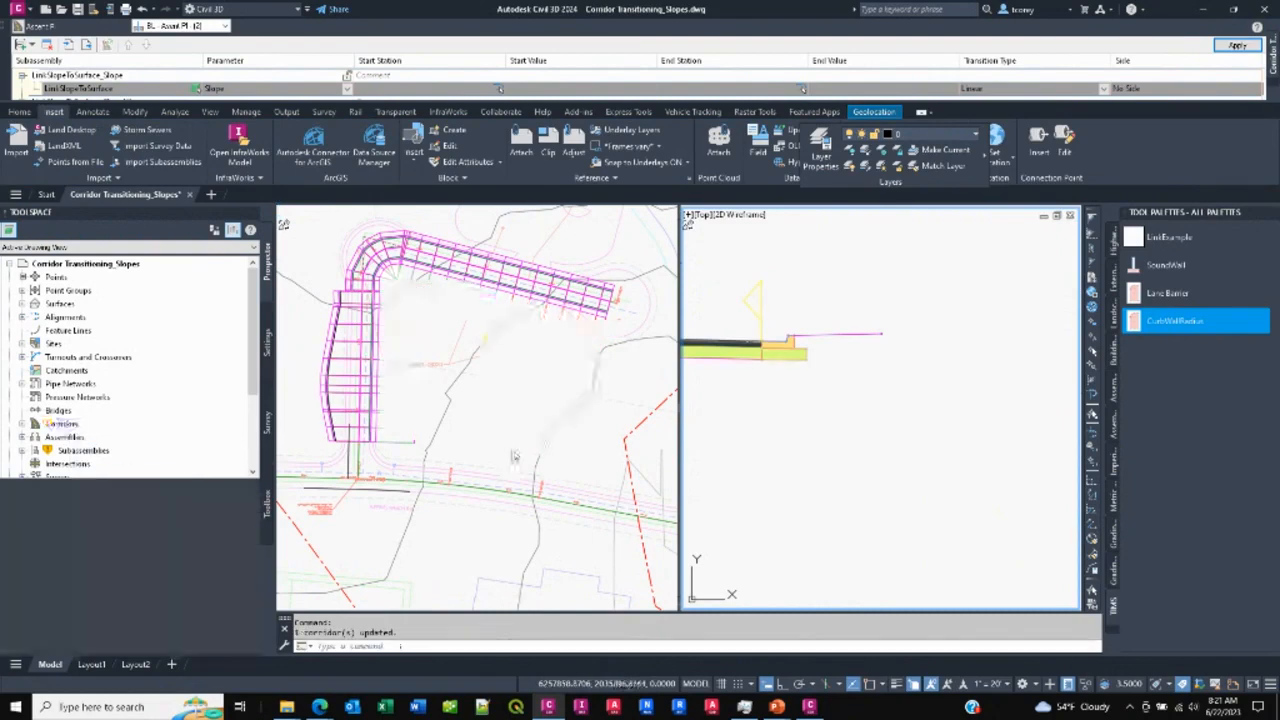
- Inspect the rebuilt corridor along Ascent Place and check the right LaneSuperelevationAOR's input values in the Residential-Full assembly properties
click(470, 340)
middle_drag(446, 311, 491, 343)
scroll(525, 315, up, 3)
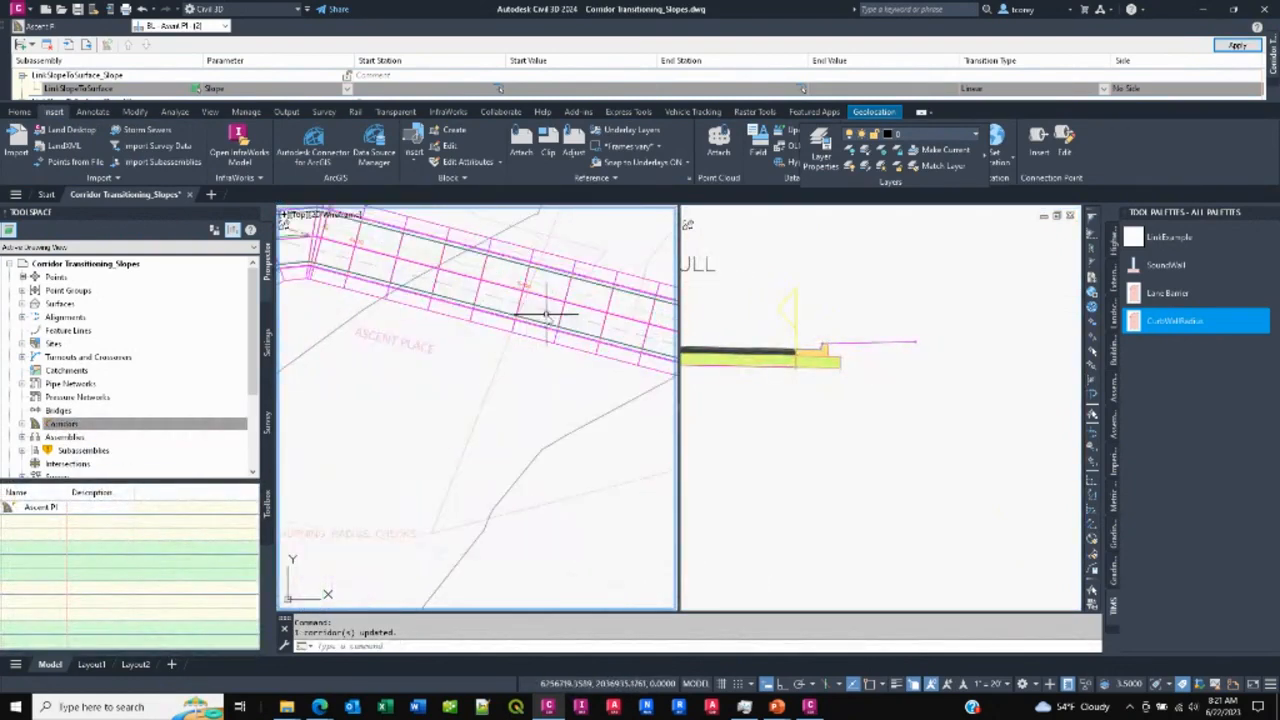
scroll(540, 320, down, 2)
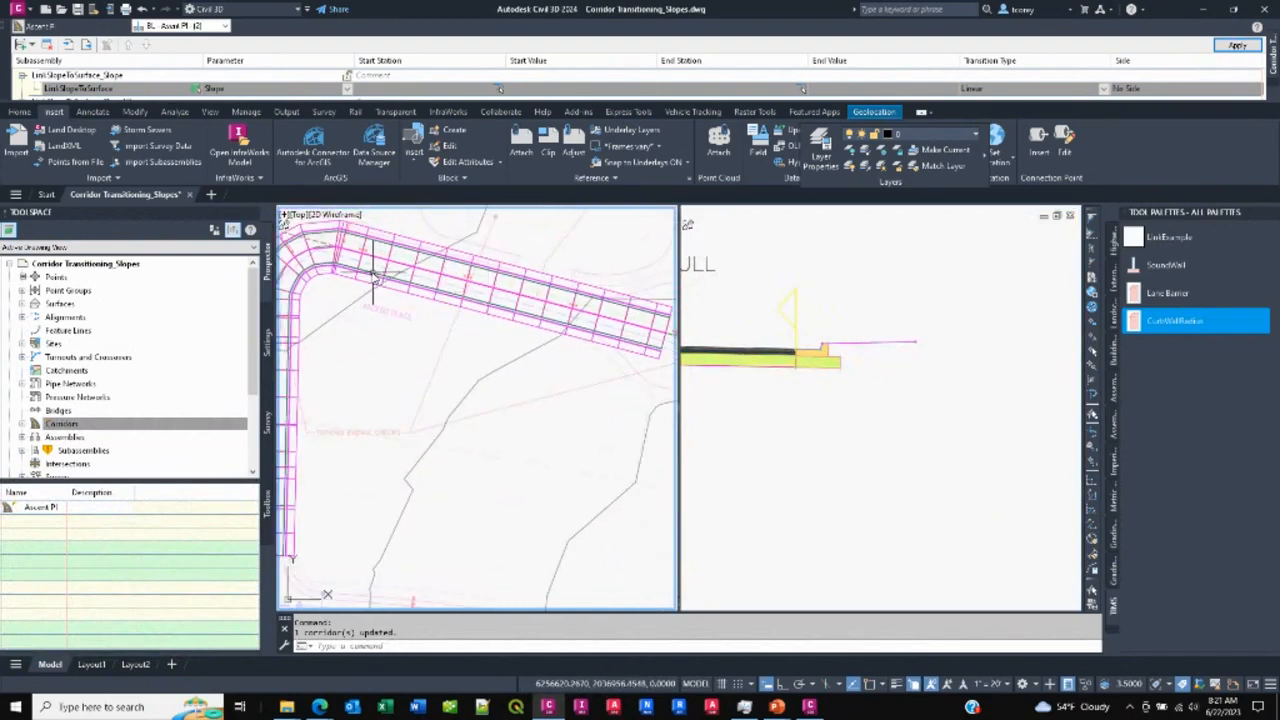
scroll(376, 268, up, 4)
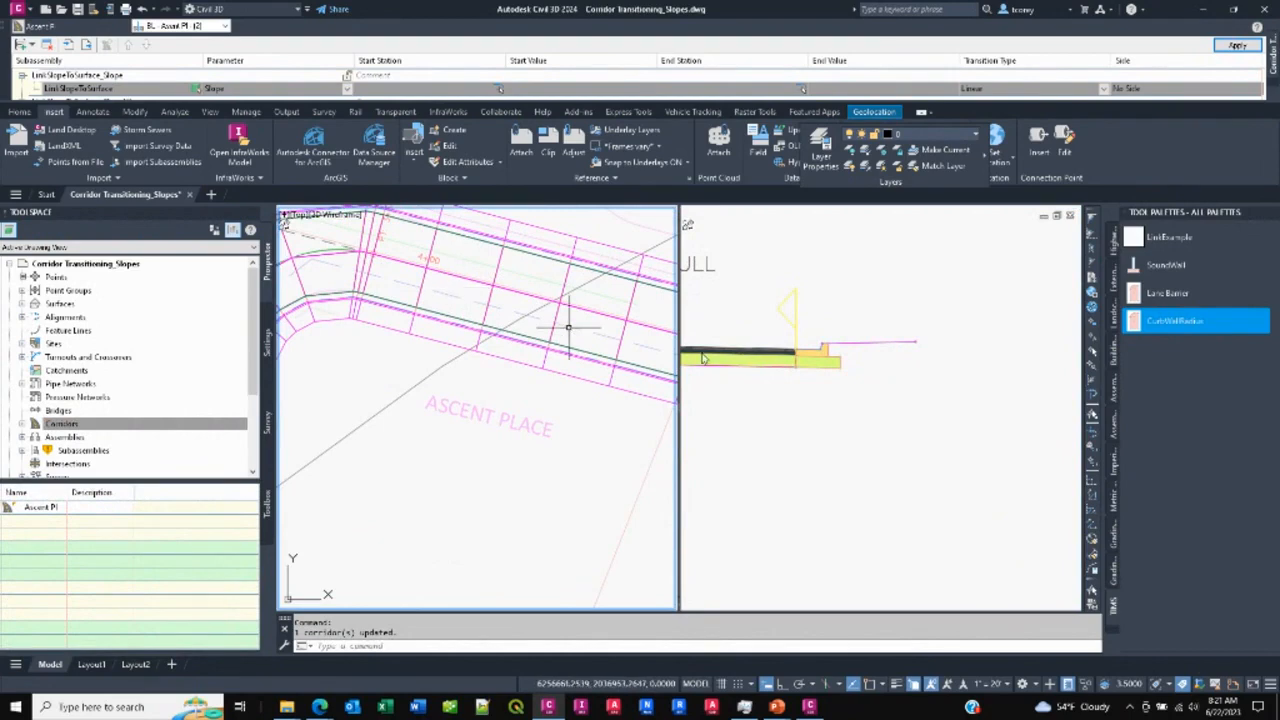
click(770, 408)
middle_drag(786, 400, 980, 394)
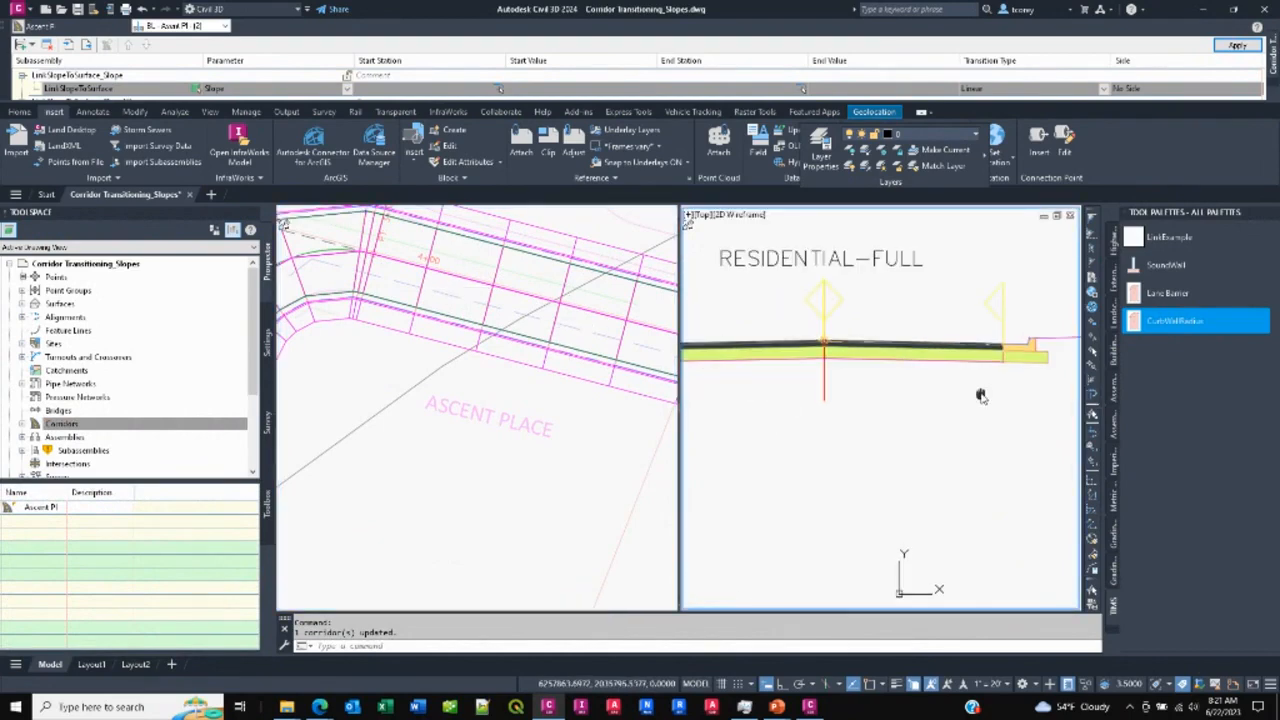
click(824, 375)
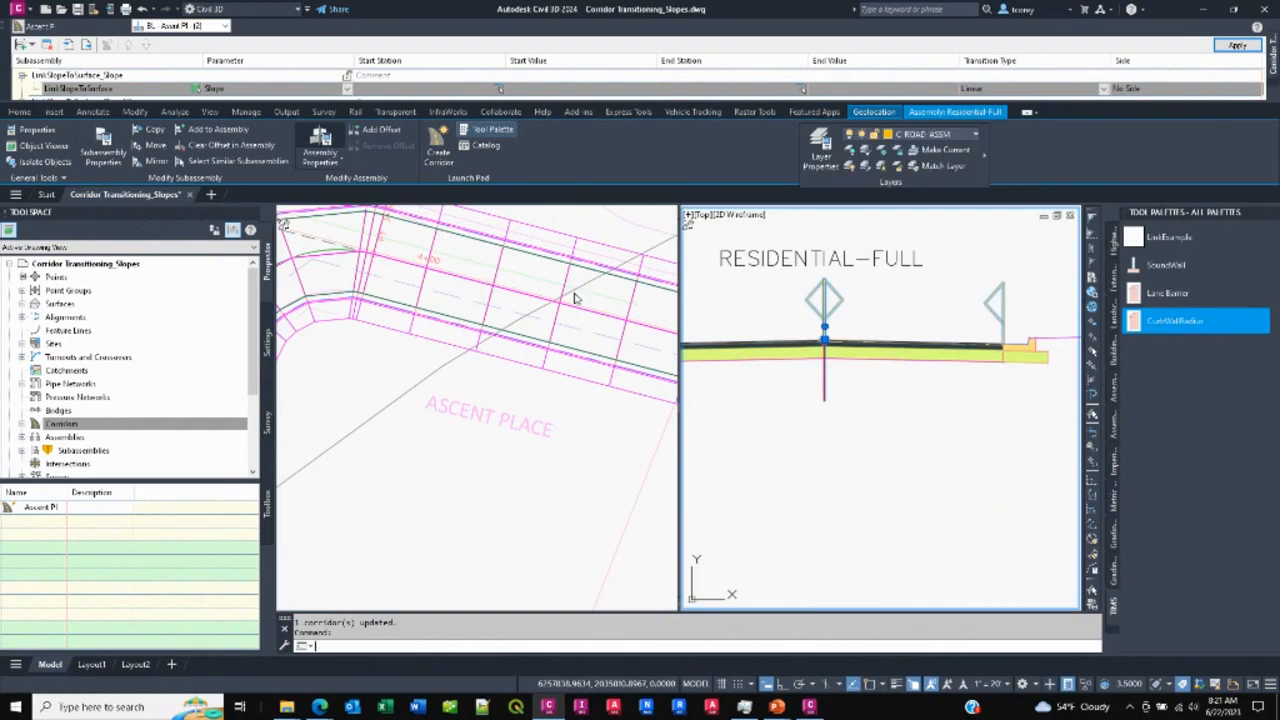
click(320, 145)
click(119, 80)
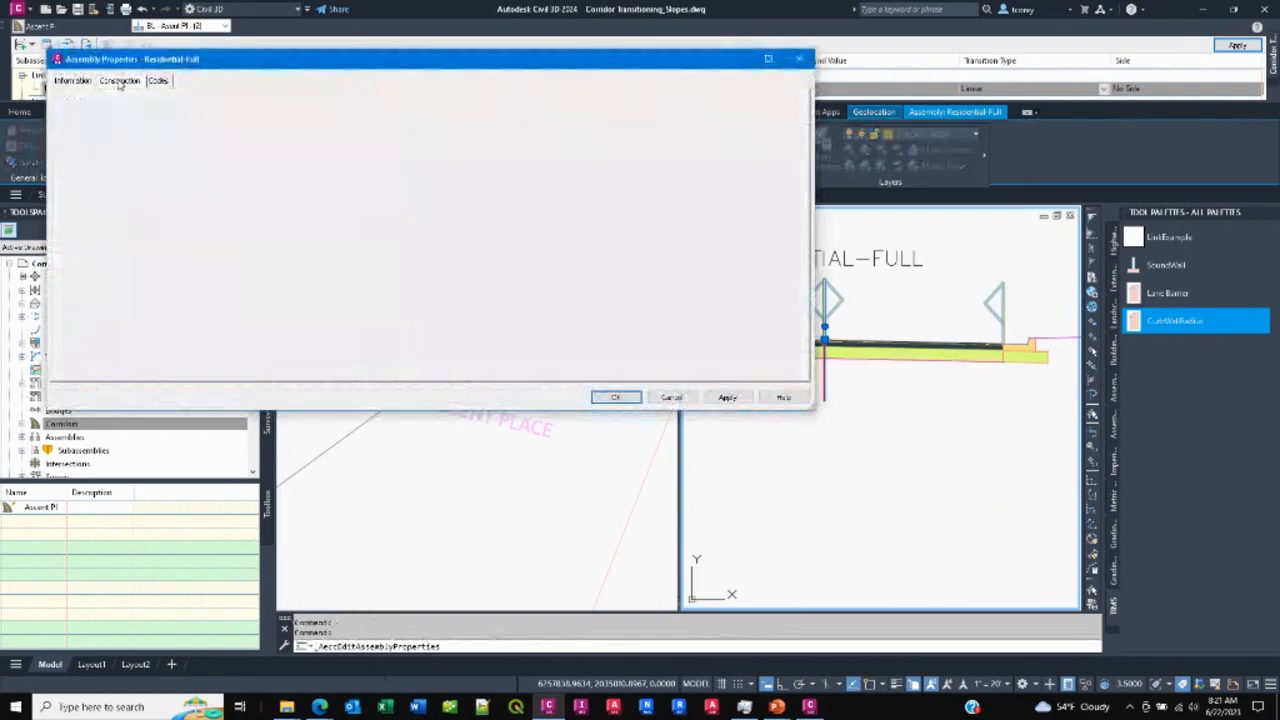
click(150, 172)
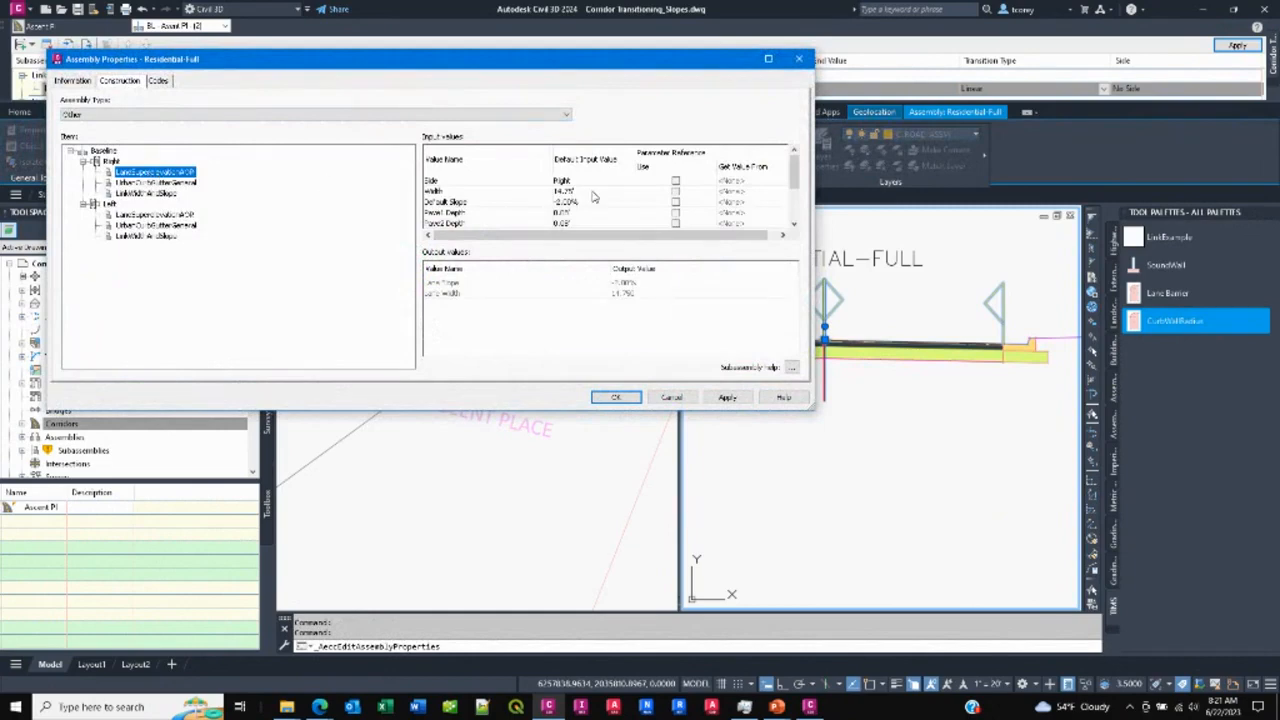
click(671, 397)
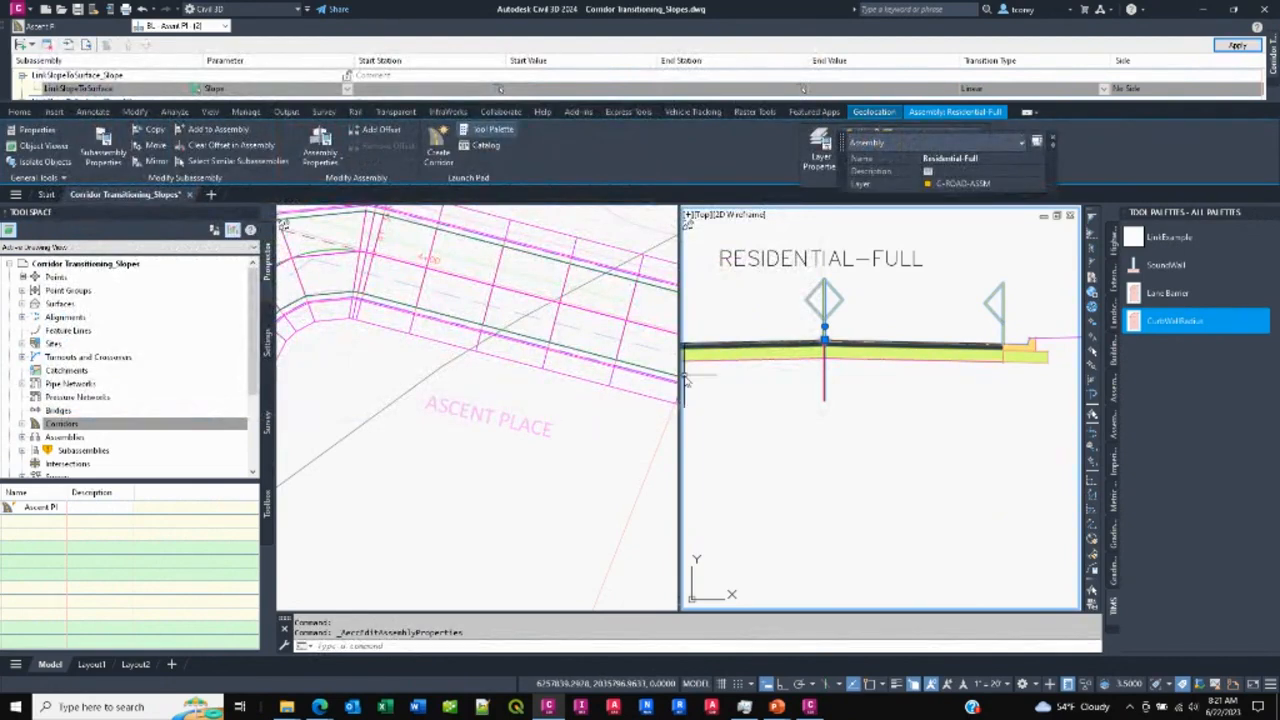
- Examine the right lane edge along the straight part of the corridor, from the curve towards station 6+00
click(626, 389)
middle_drag(626, 389, 538, 368)
scroll(538, 368, down, 4)
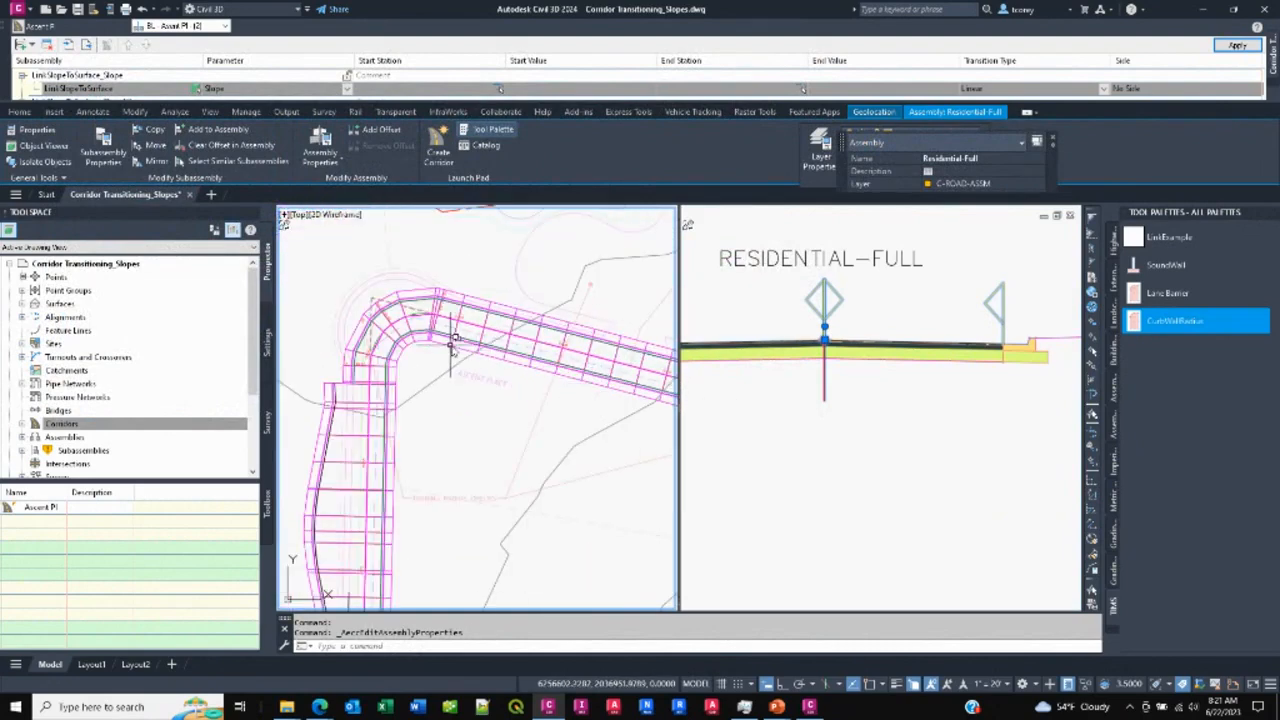
scroll(460, 320, up, 4)
scroll(600, 380, down, 3)
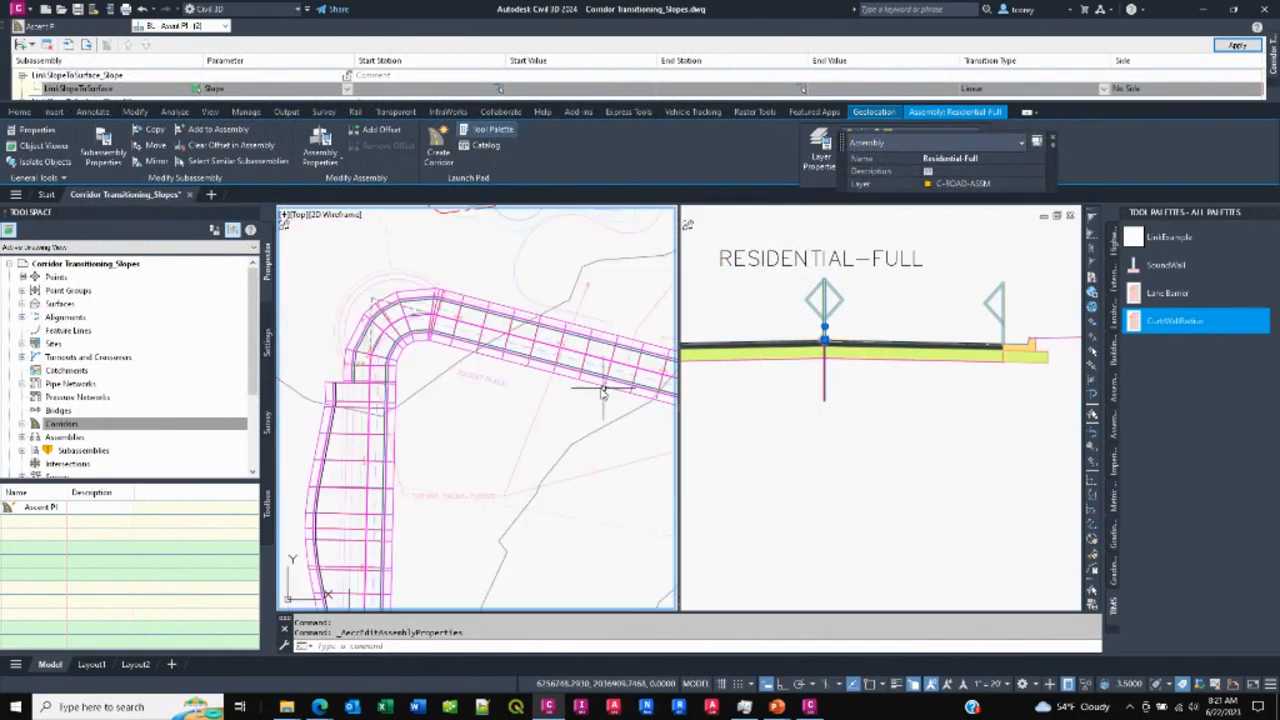
scroll(543, 371, up, 1)
scroll(615, 365, up, 3)
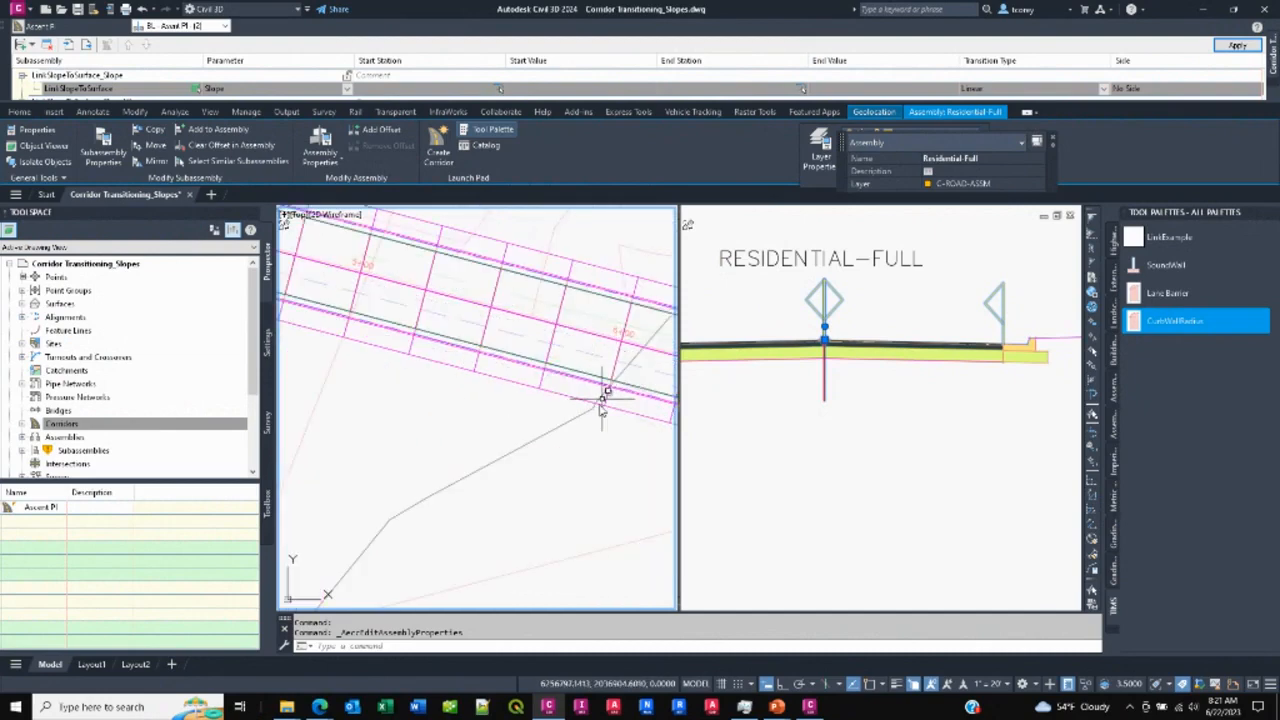
scroll(600, 408, down, 2)
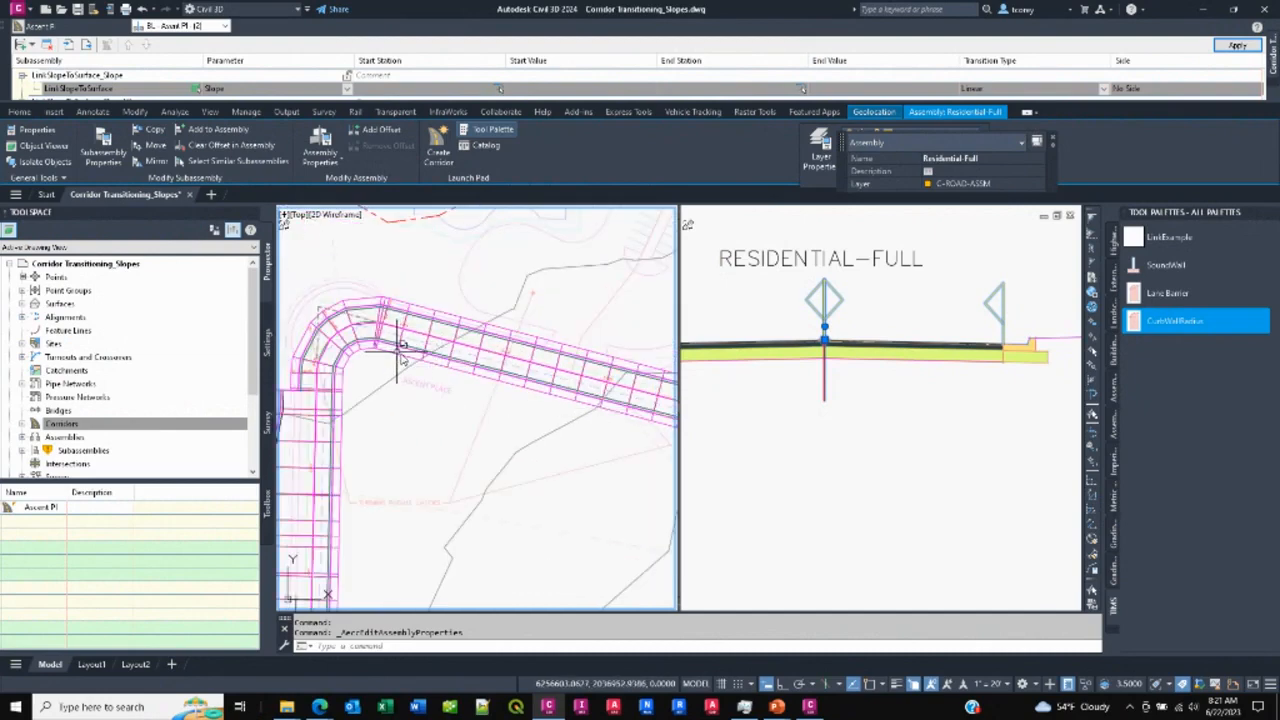
mouse_move(593, 447)
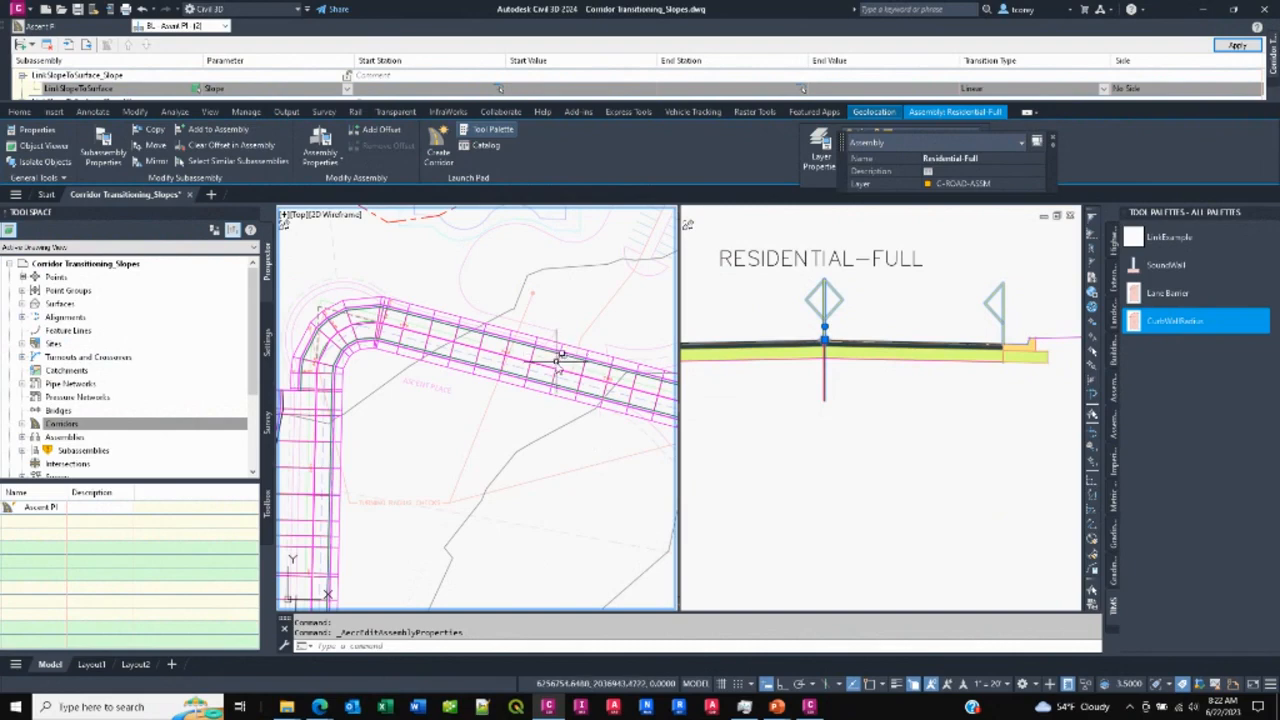
click(561, 357)
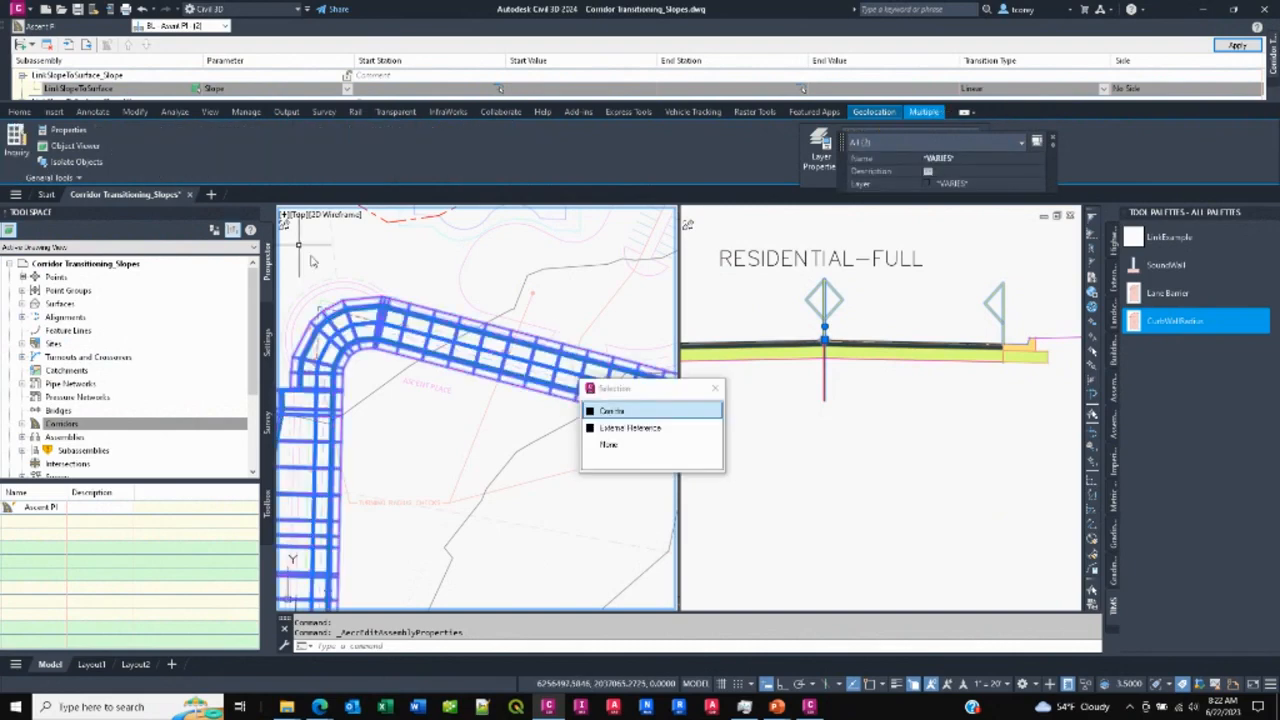
key(Escape)
key(Escape)
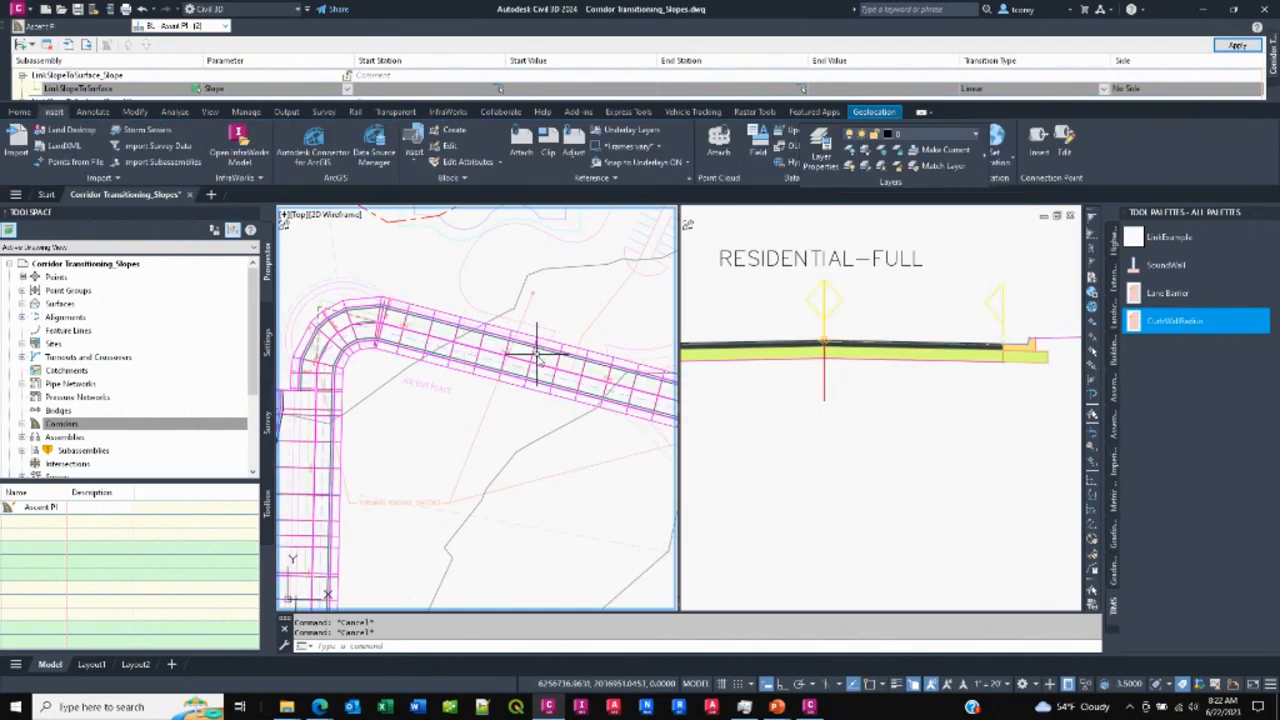
- Delete all LinkSlopeToSurface slope transitions from the Ascent Pl corridor and apply the change
click(531, 354)
click(584, 405)
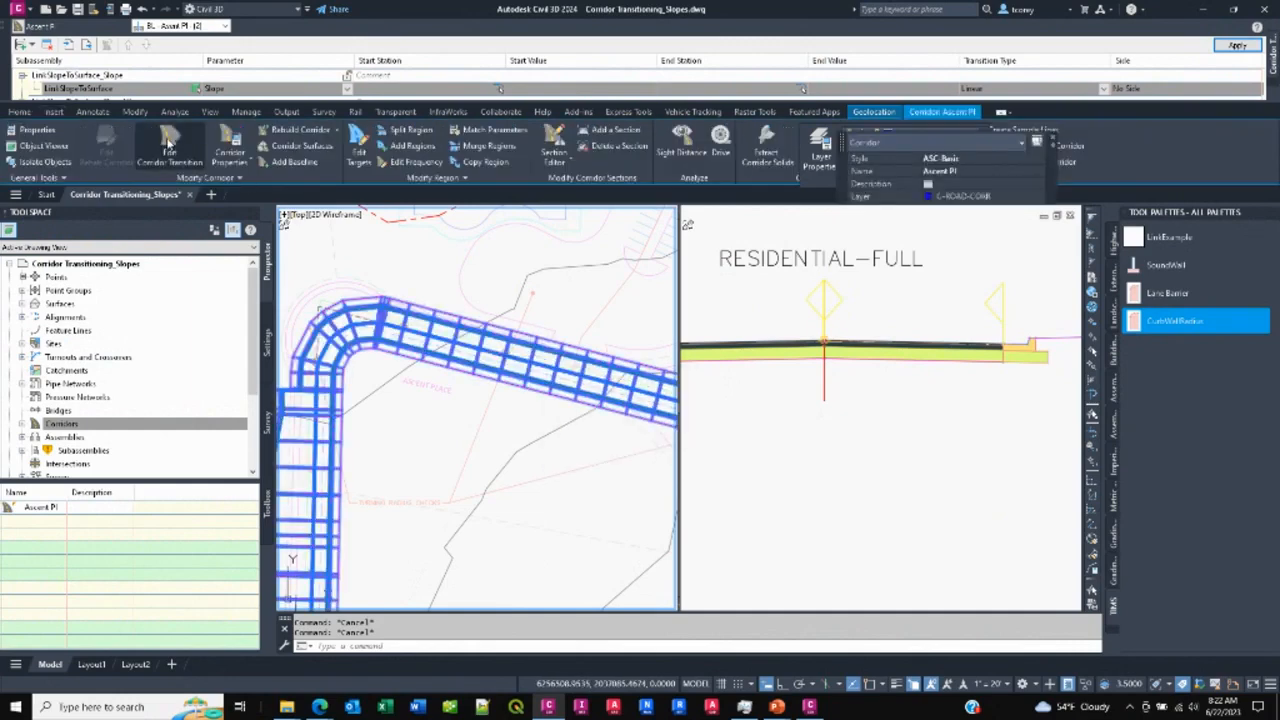
click(110, 89)
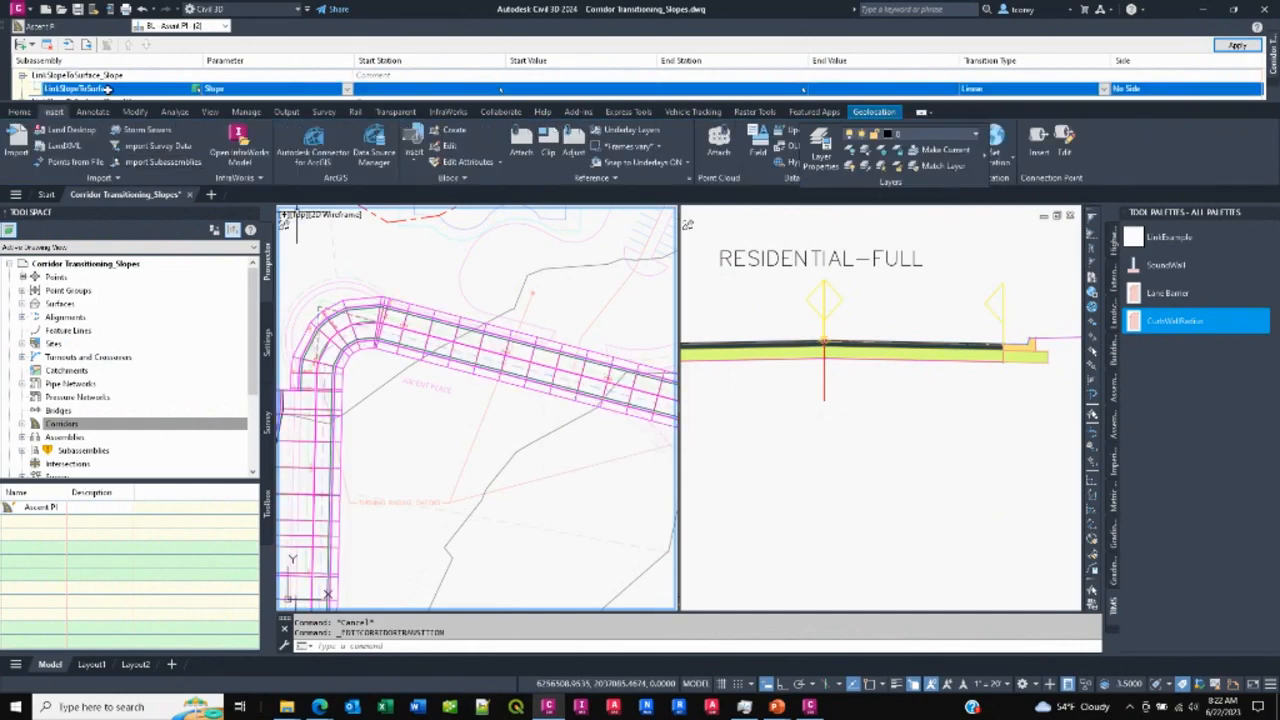
click(50, 46)
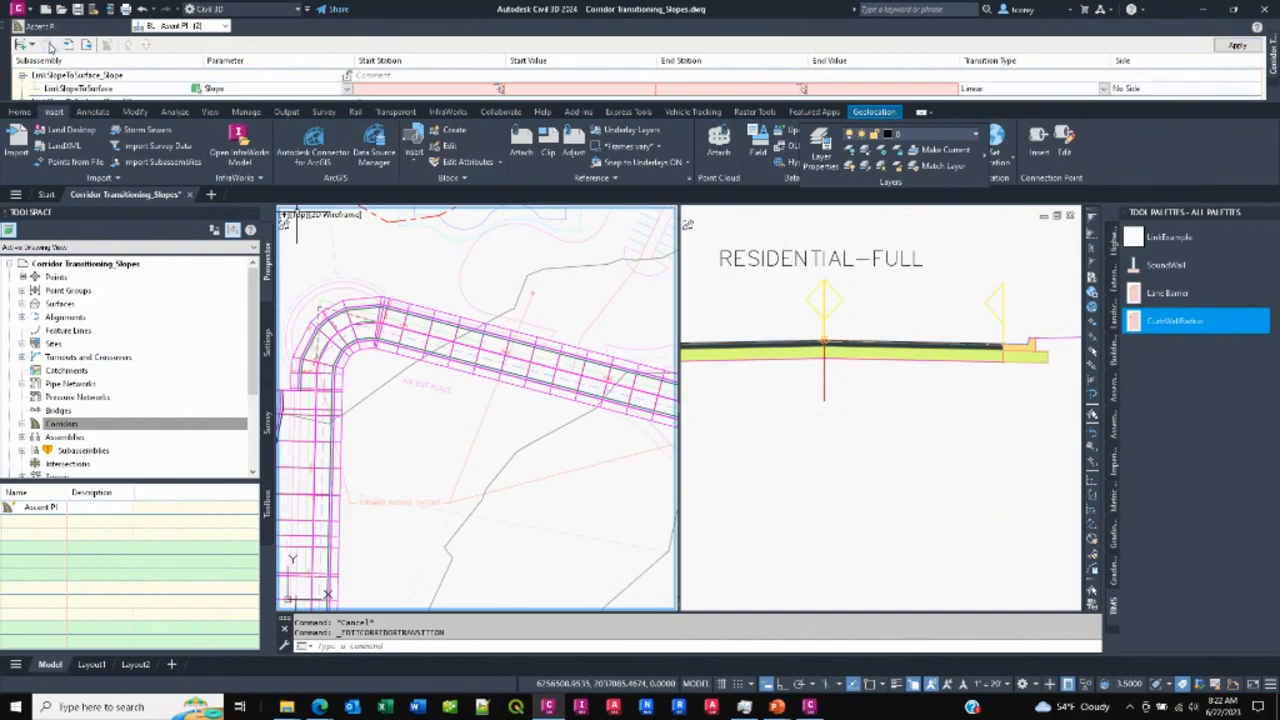
click(64, 89)
click(47, 46)
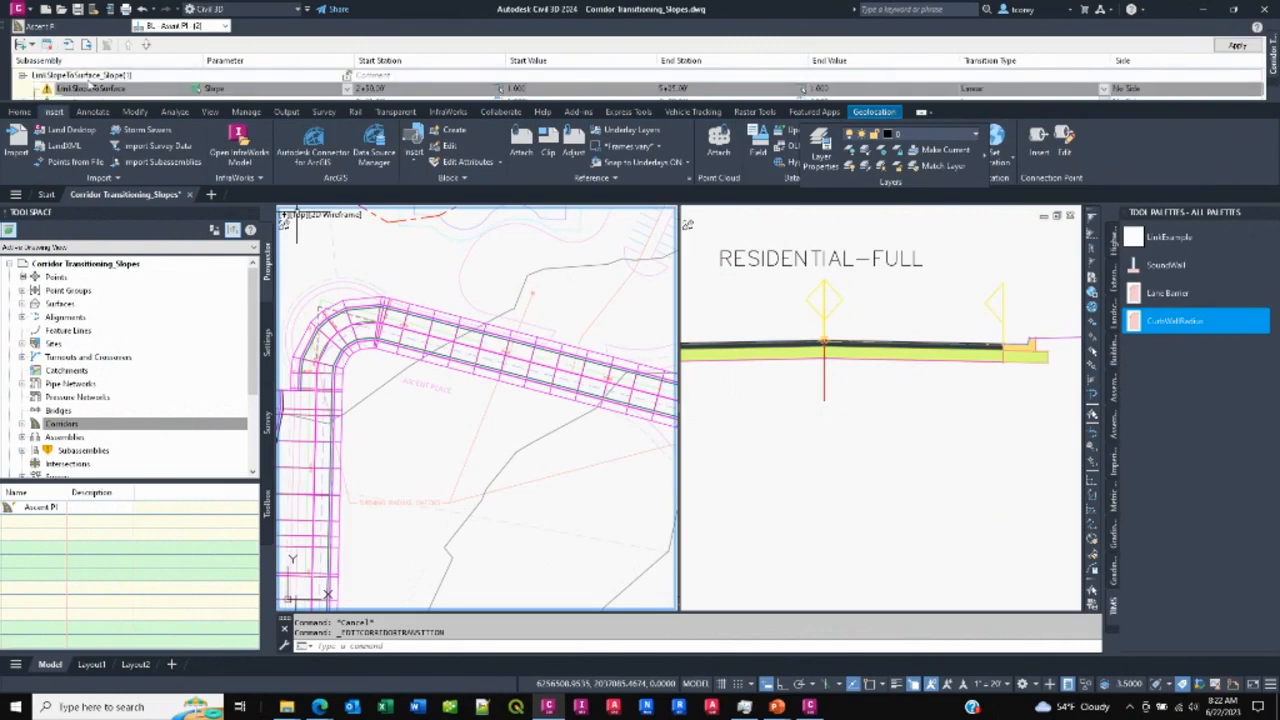
click(85, 76)
click(46, 47)
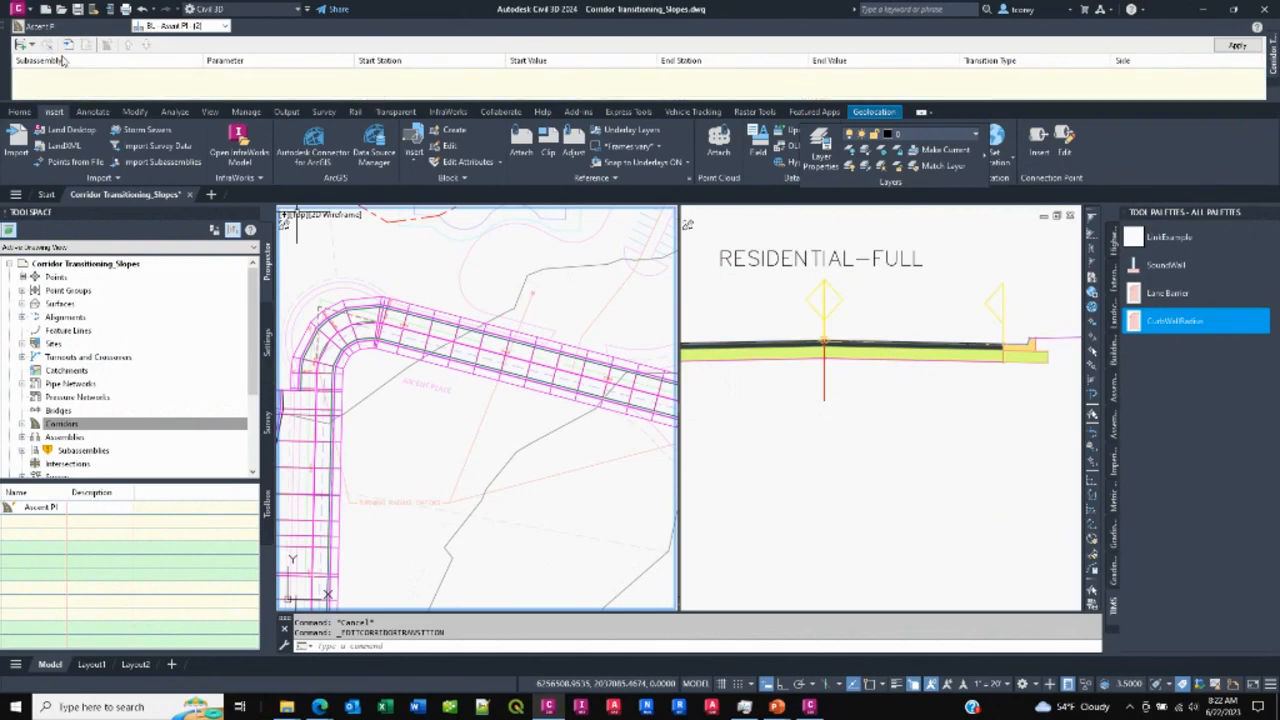
click(1237, 45)
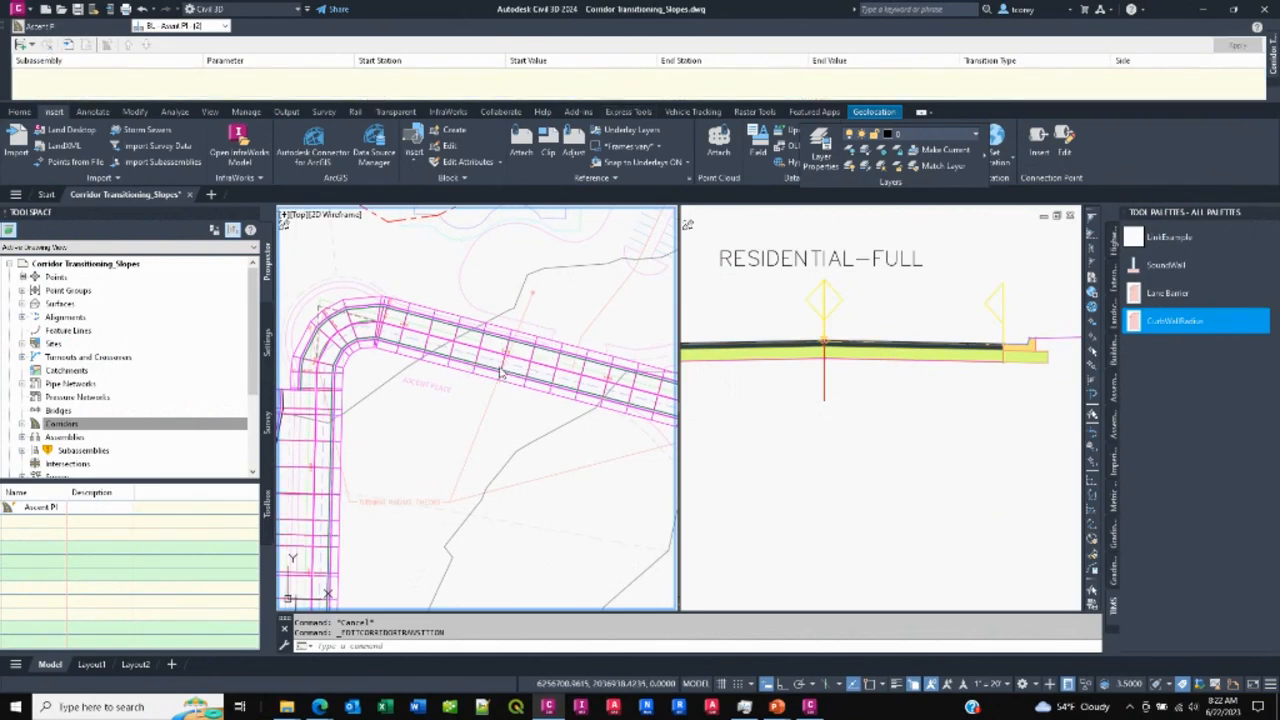
- Add a corridor transition for the Width parameter of the right LaneSuperelevationAOR, picking the lane in plan
click(18, 46)
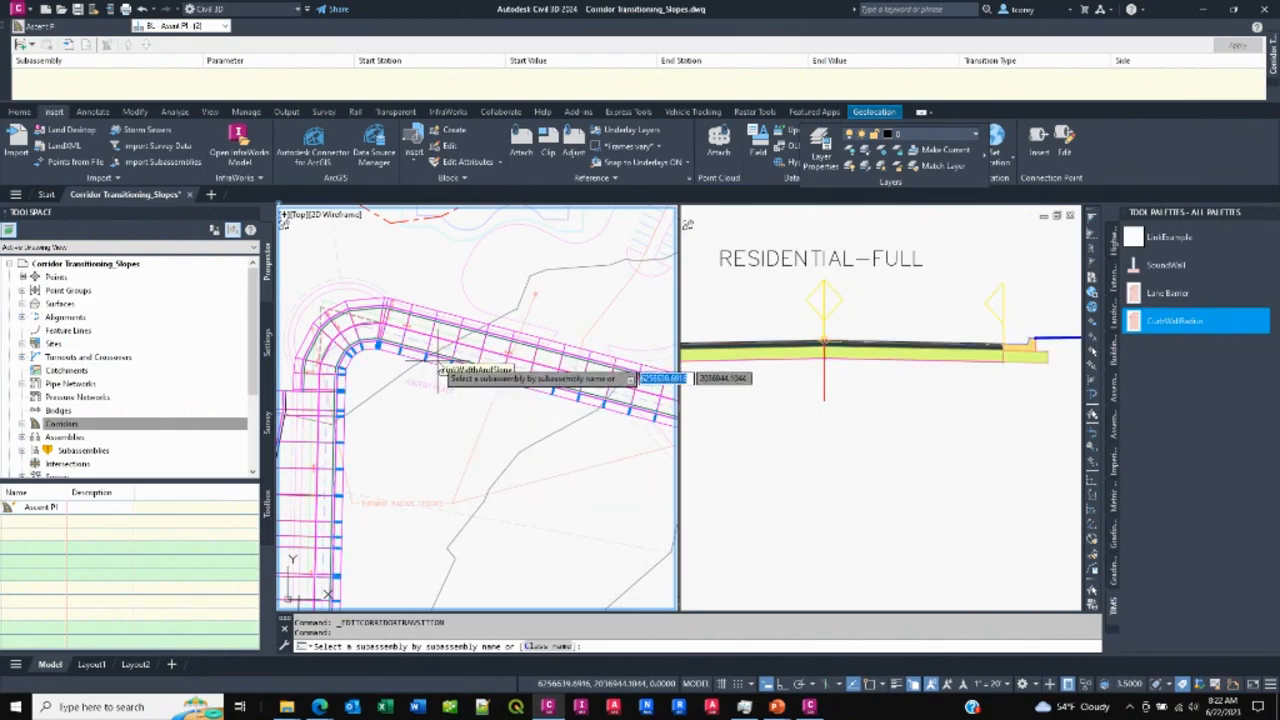
scroll(440, 370, up, 3)
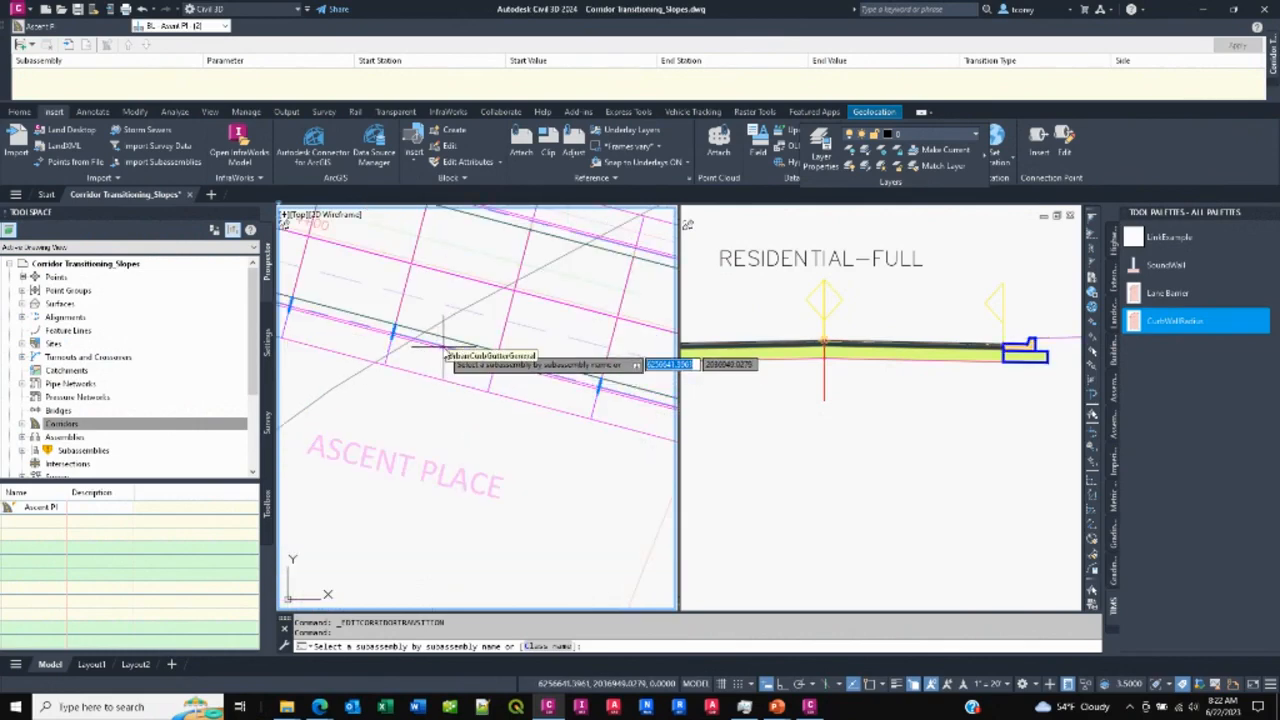
scroll(444, 352, down, 3)
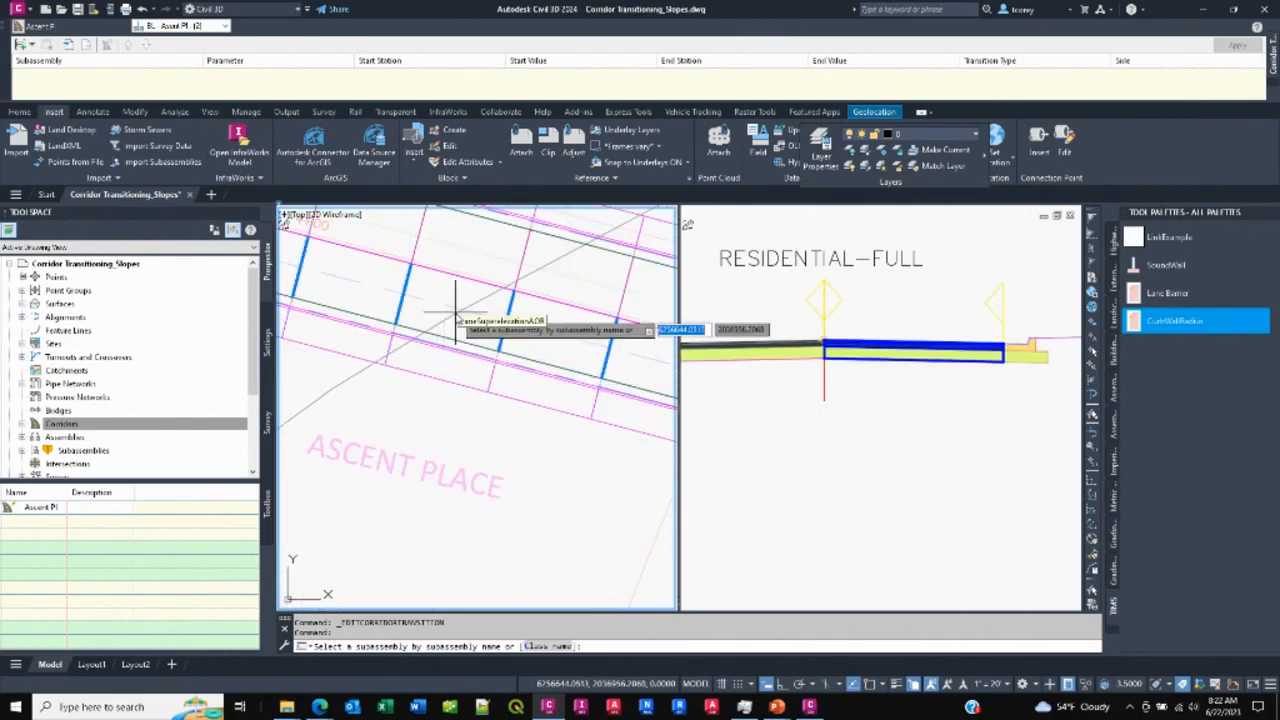
click(442, 320)
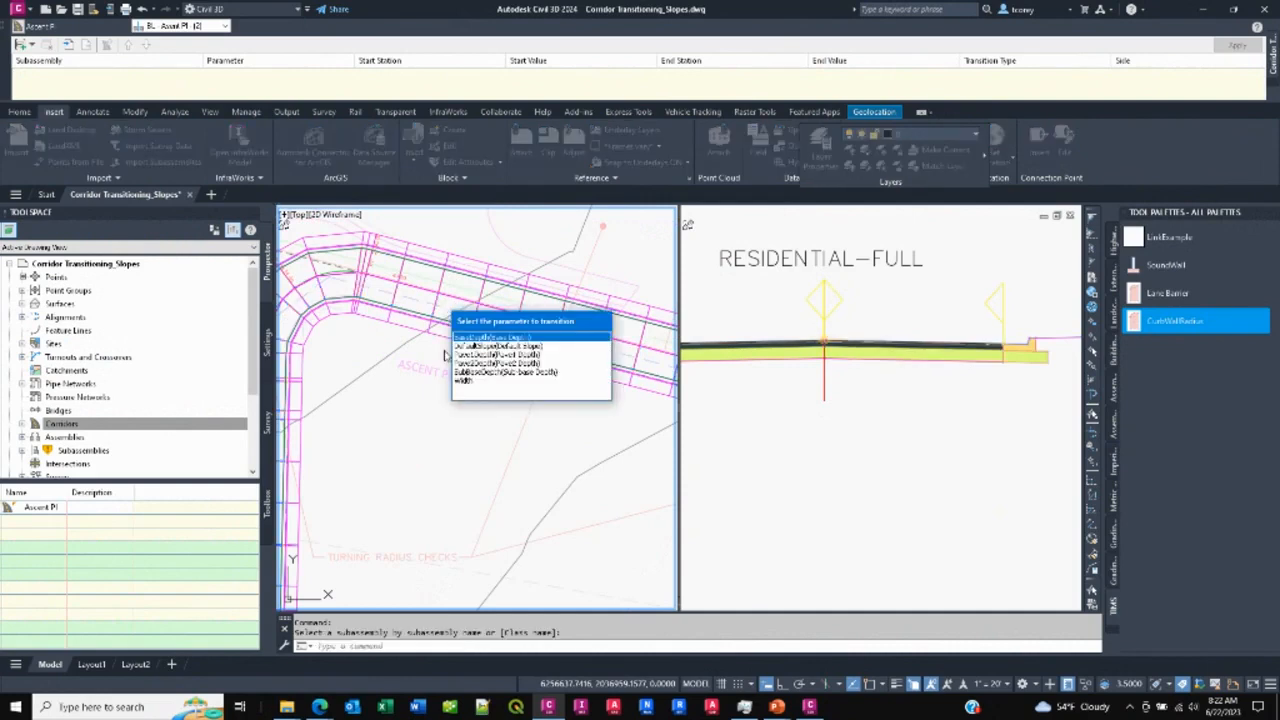
click(464, 381)
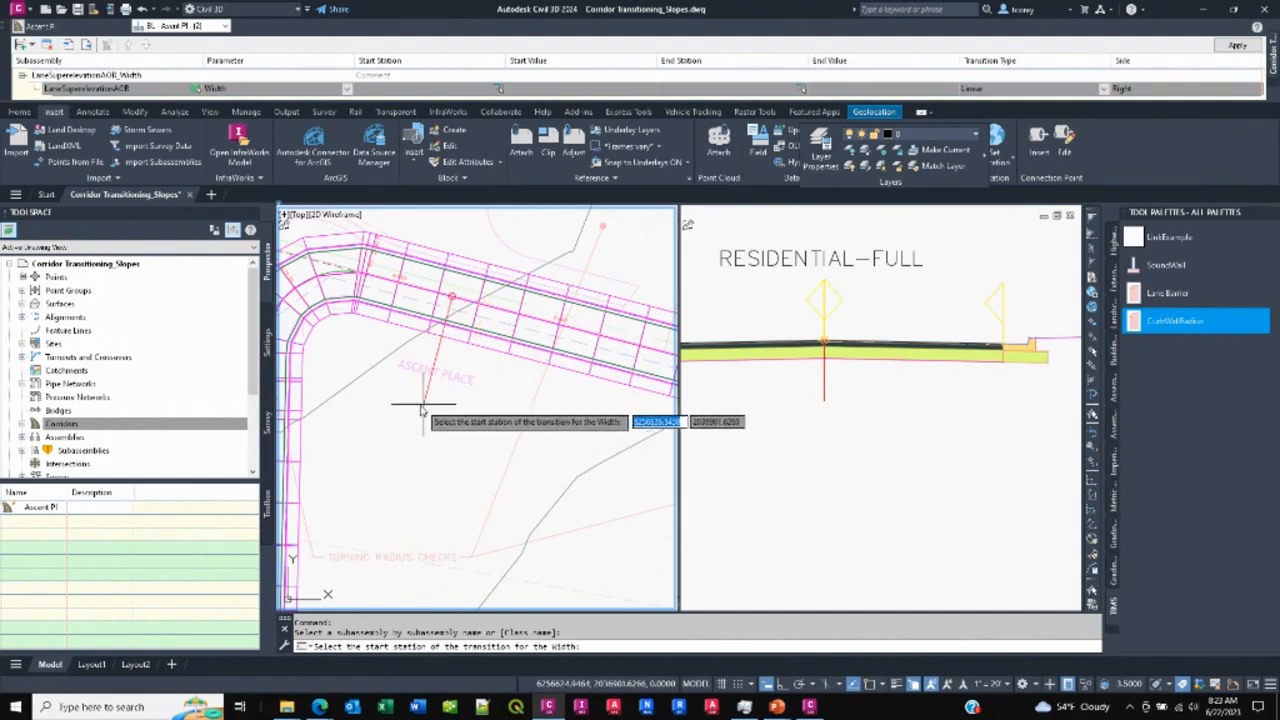
- Start the right lane's width transition at station 4+00 with a width of 14.75
text(4)
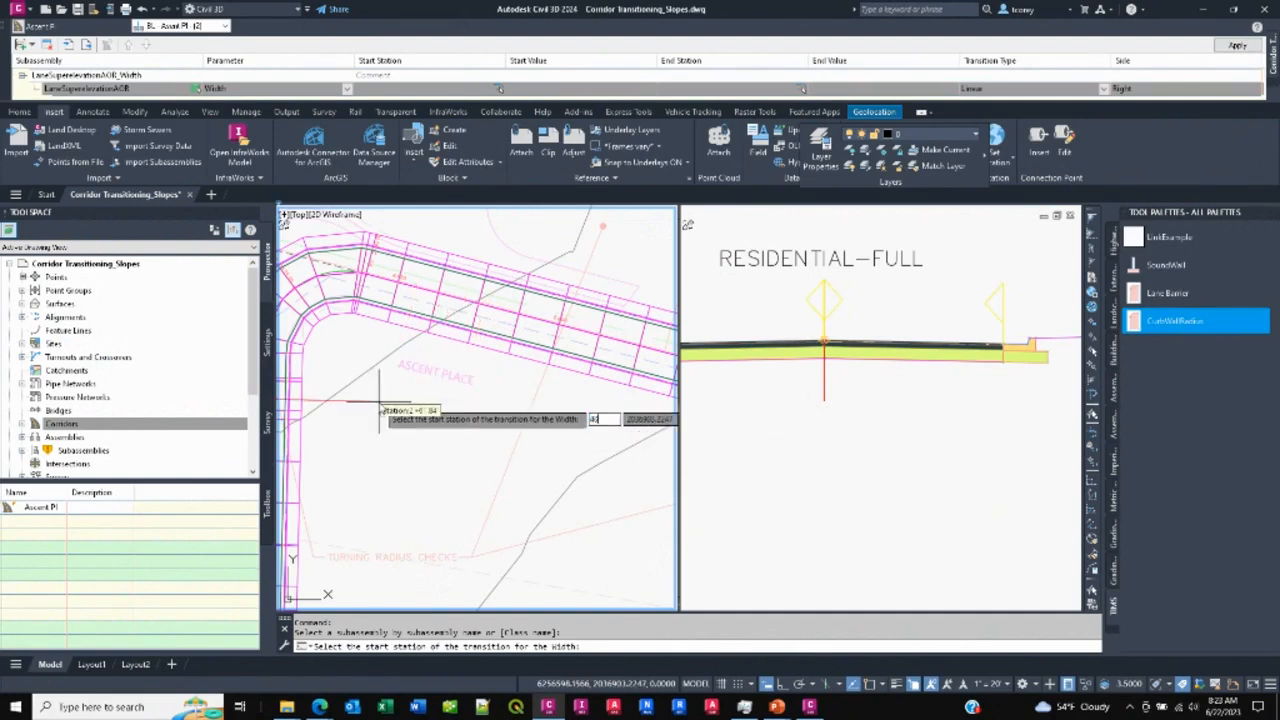
text(00)
key(Return)
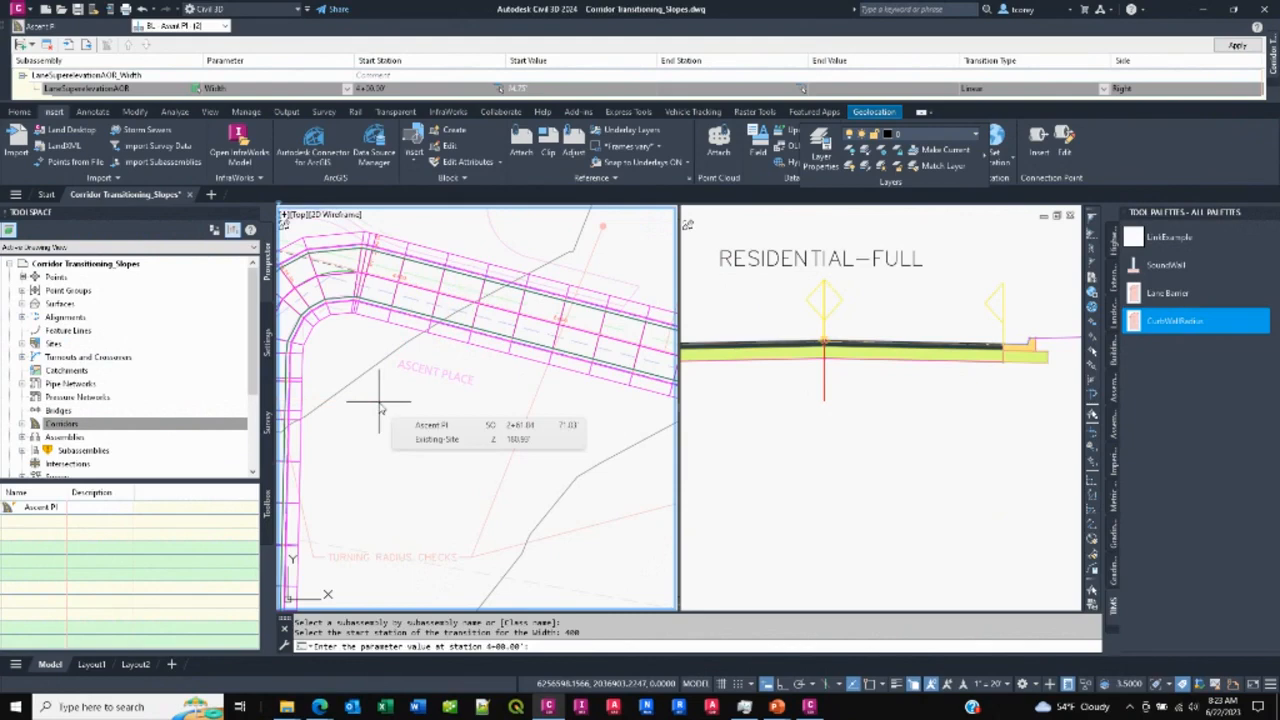
text(14.75)
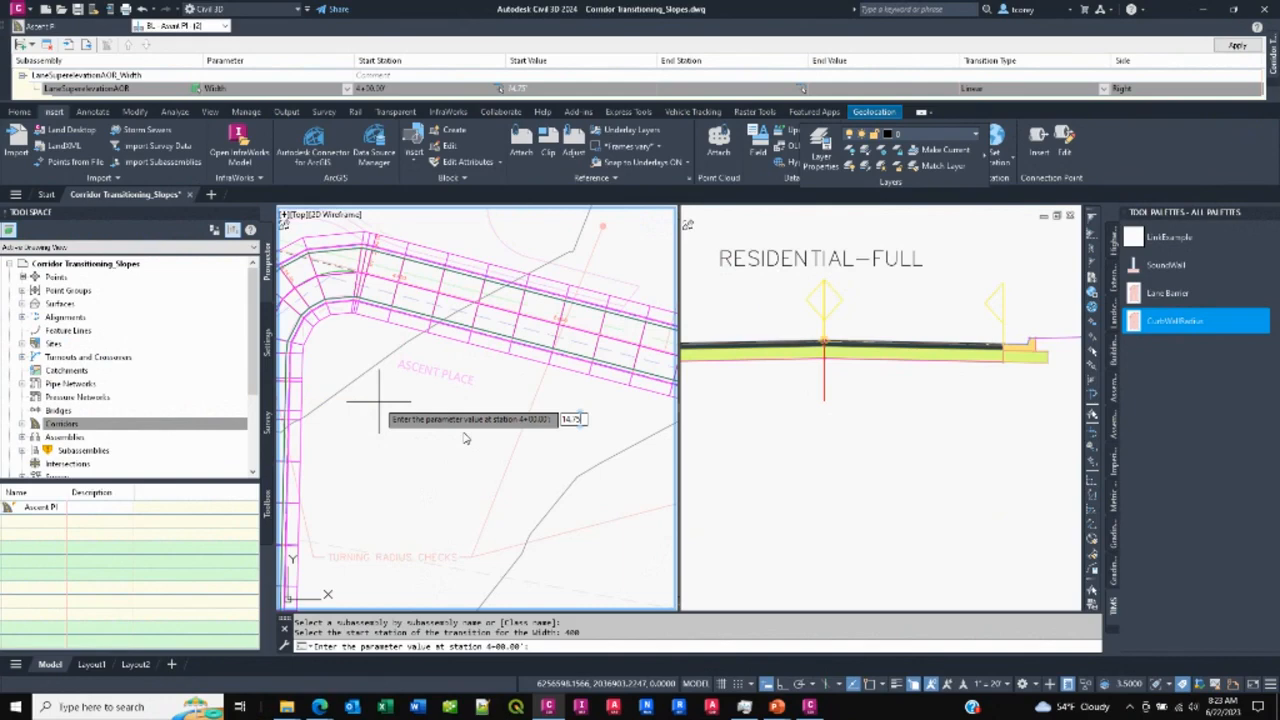
key(Return)
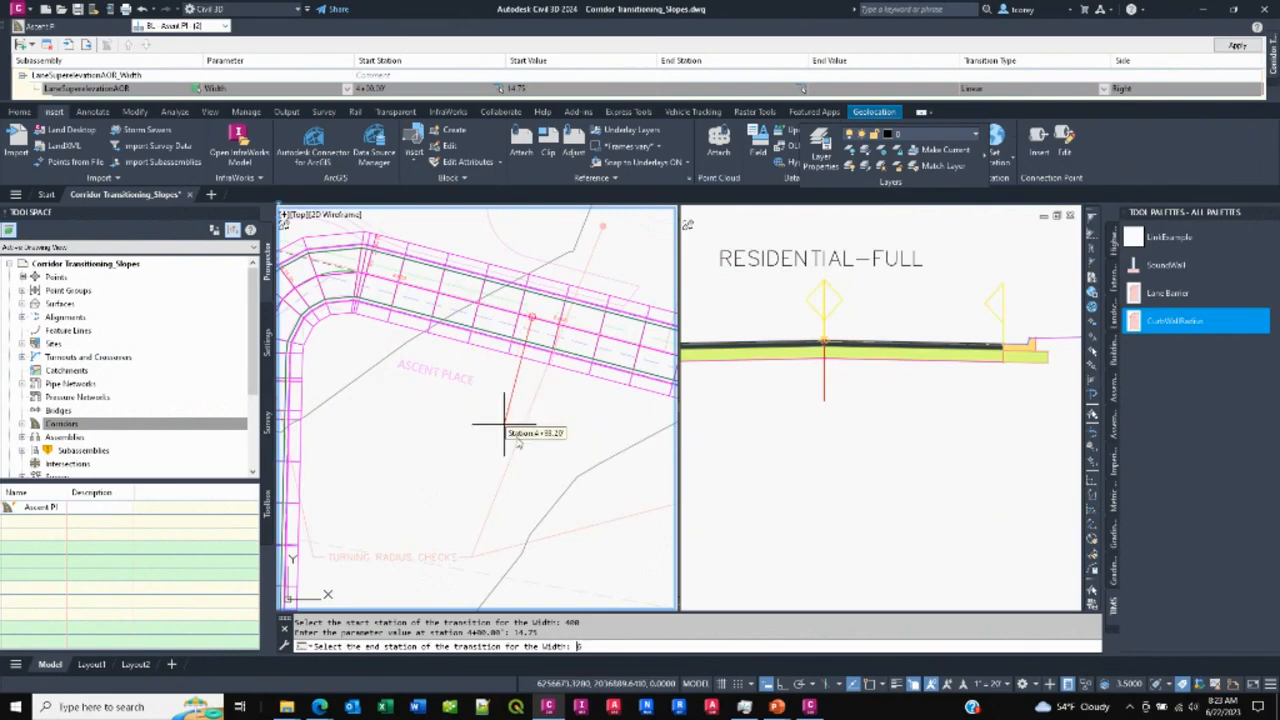
- End the width transition at station 6+00 with a width of 29.5, use the Linear type, and apply it to the corridor
key(Return)
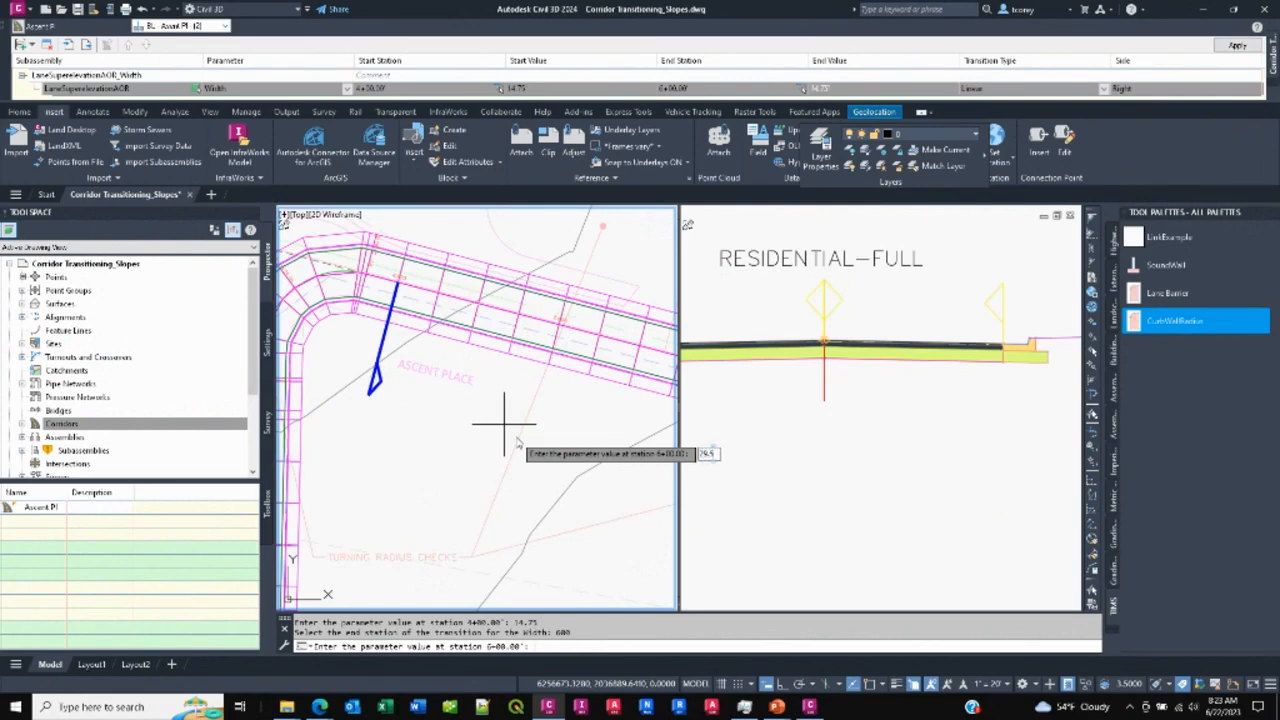
text(29.5)
key(Return)
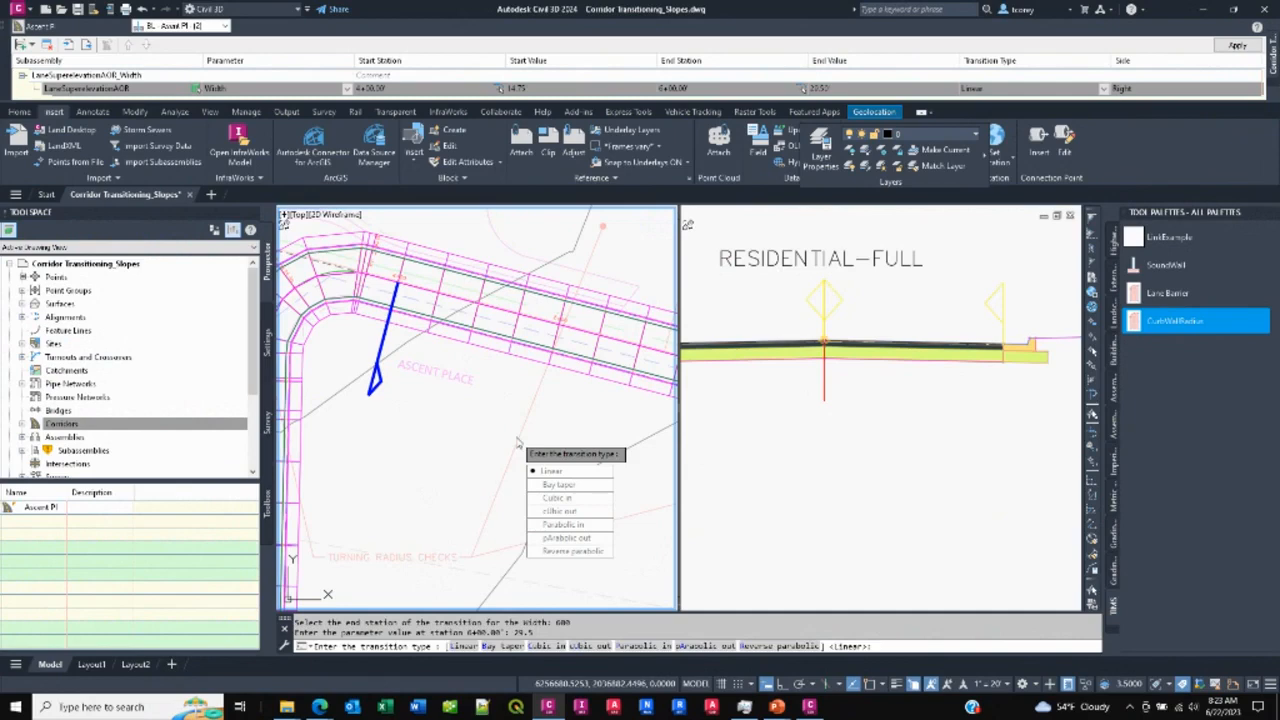
key(Return)
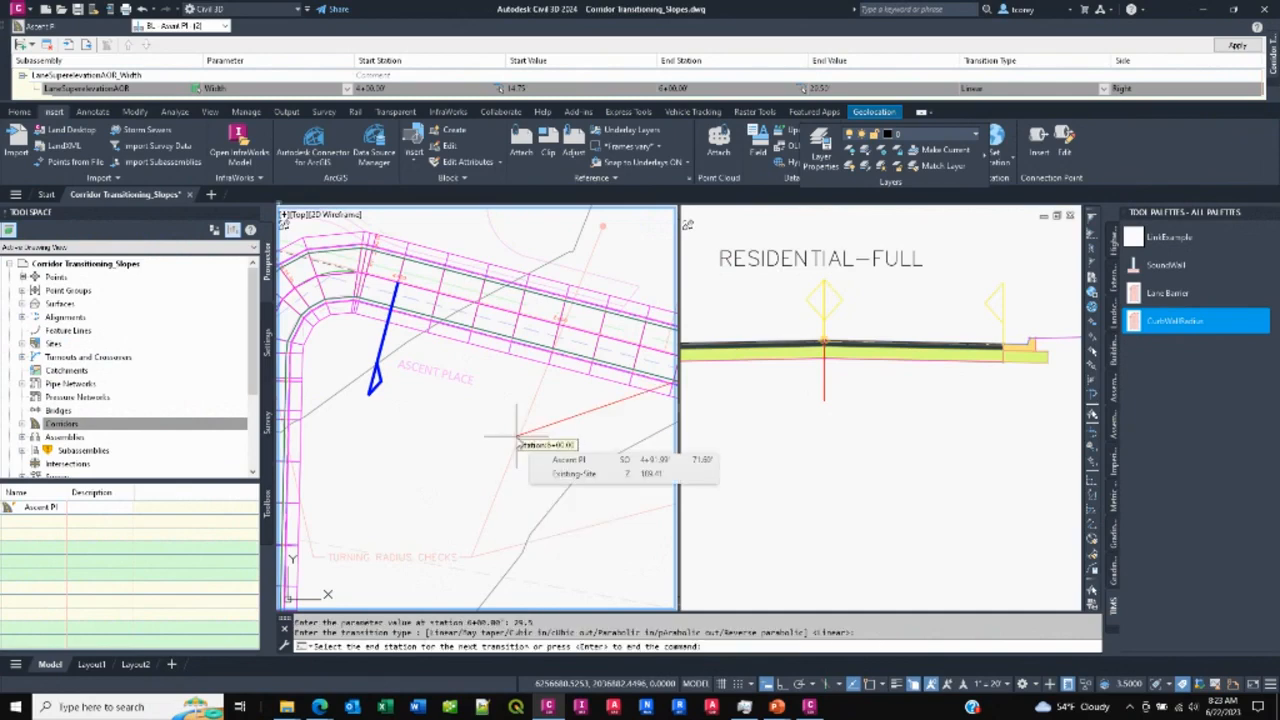
key(Return)
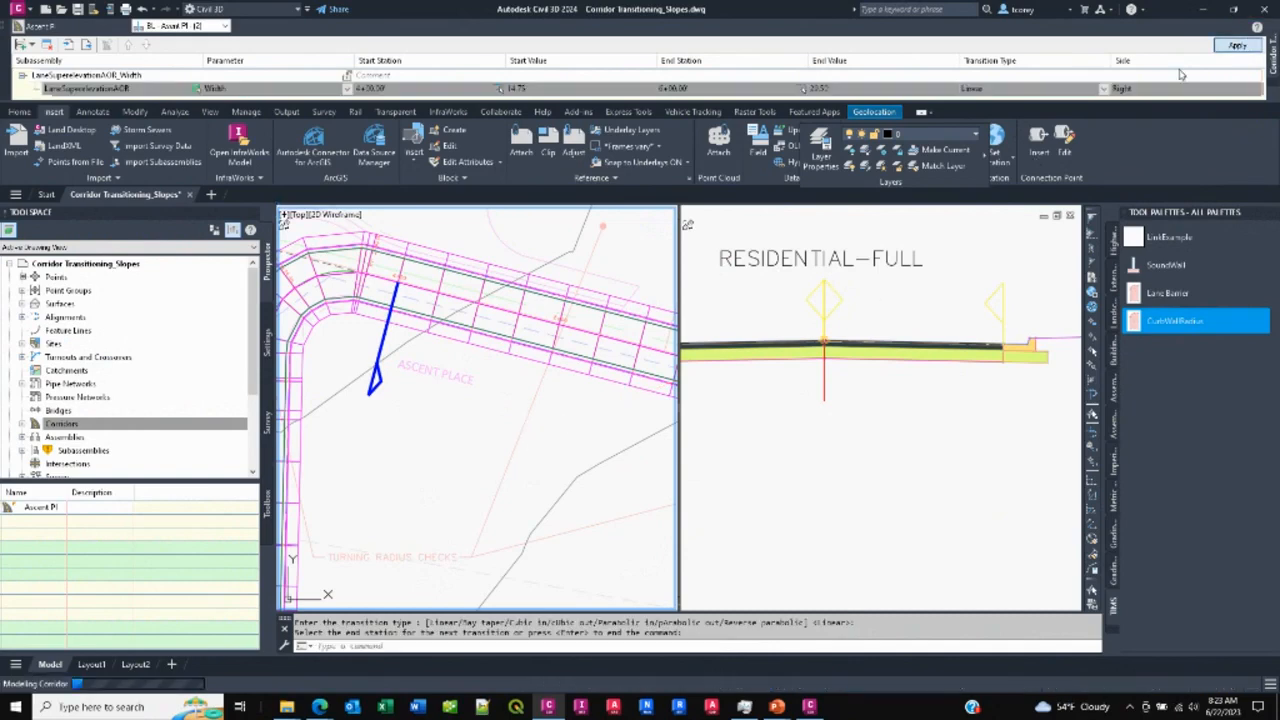
middle_drag(549, 397, 517, 408)
scroll(467, 393, down, 4)
scroll(509, 410, up, 3)
- Lock the LaneSuperelevationAOR_Width transition group, move its start to about station 4+51 by picking in plan, and apply the change
click(125, 86)
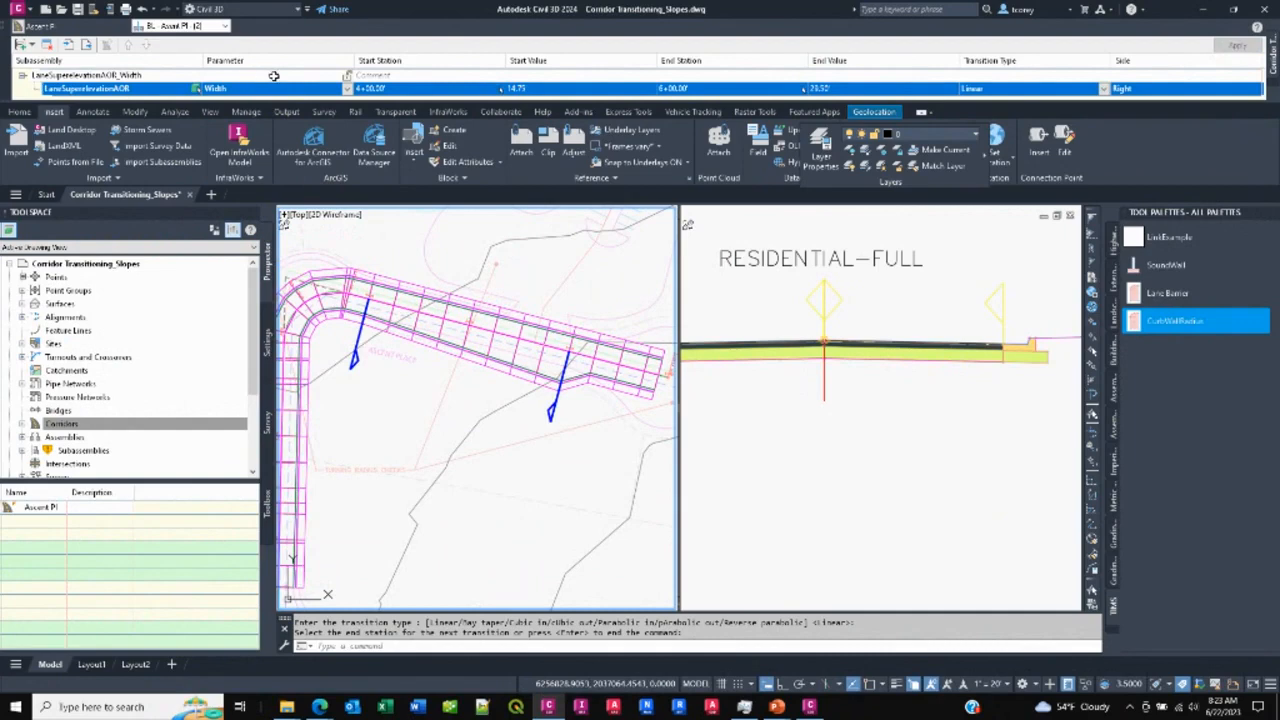
click(347, 77)
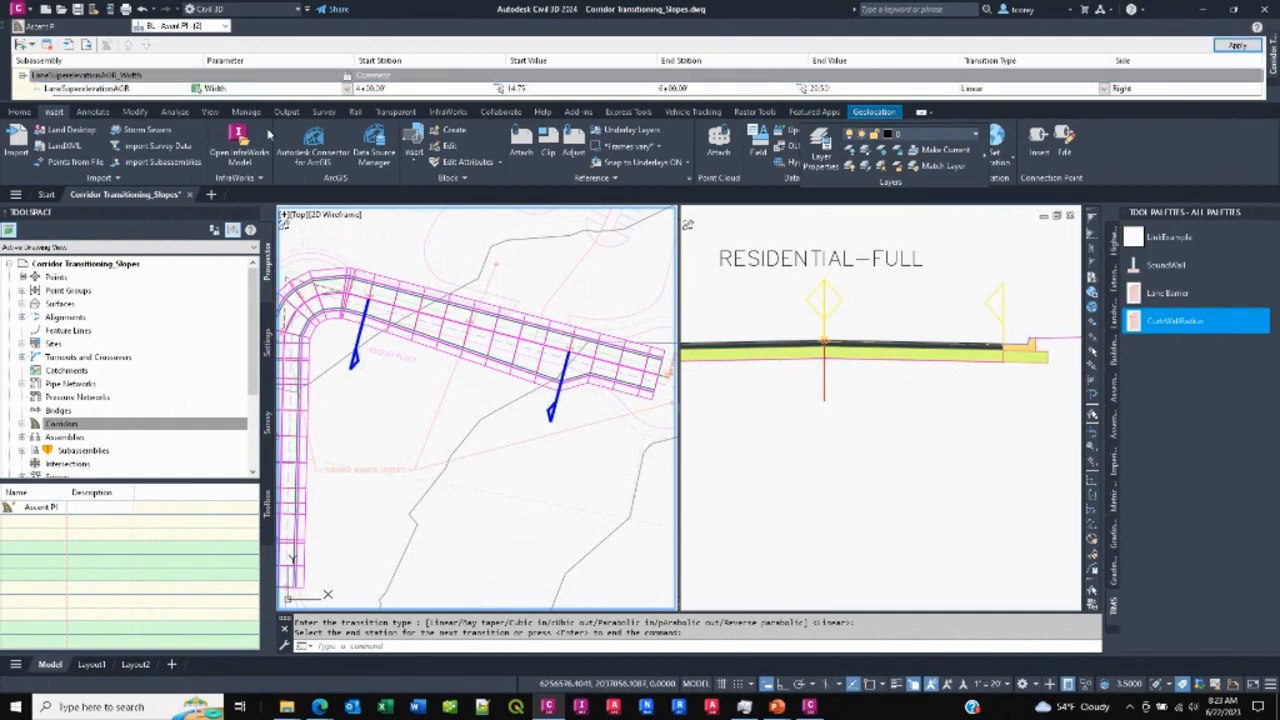
click(421, 89)
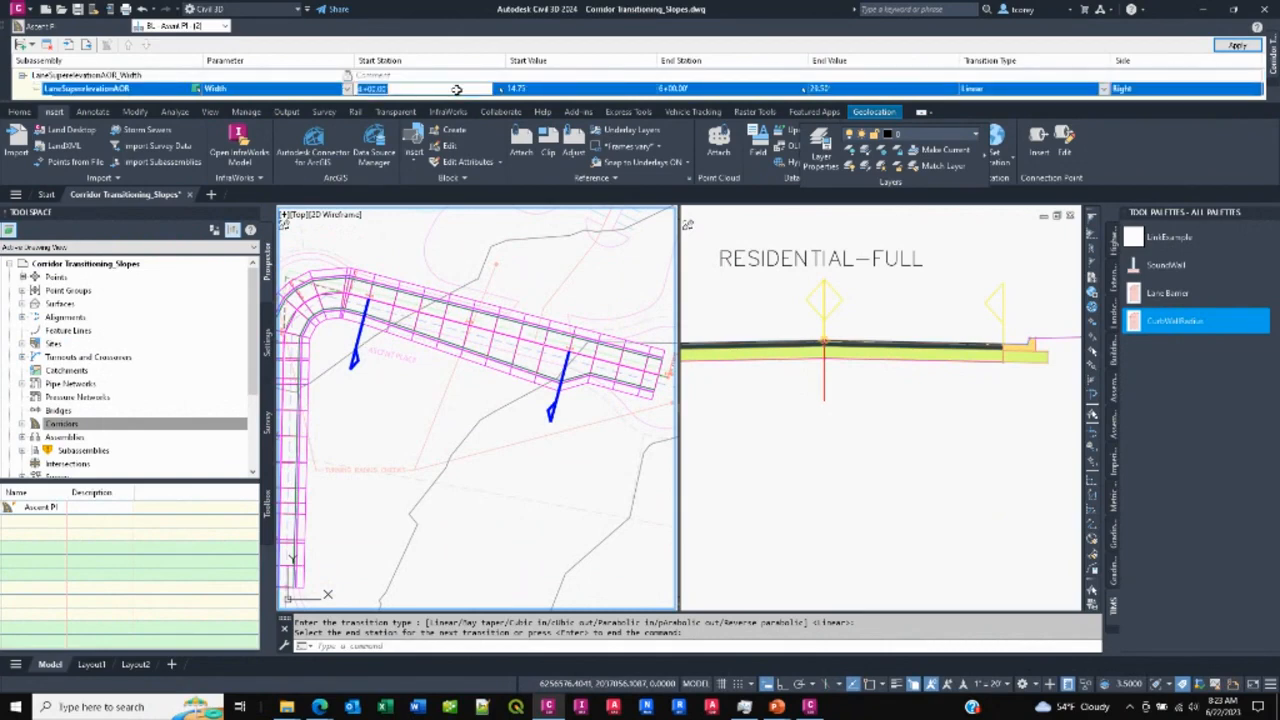
click(498, 90)
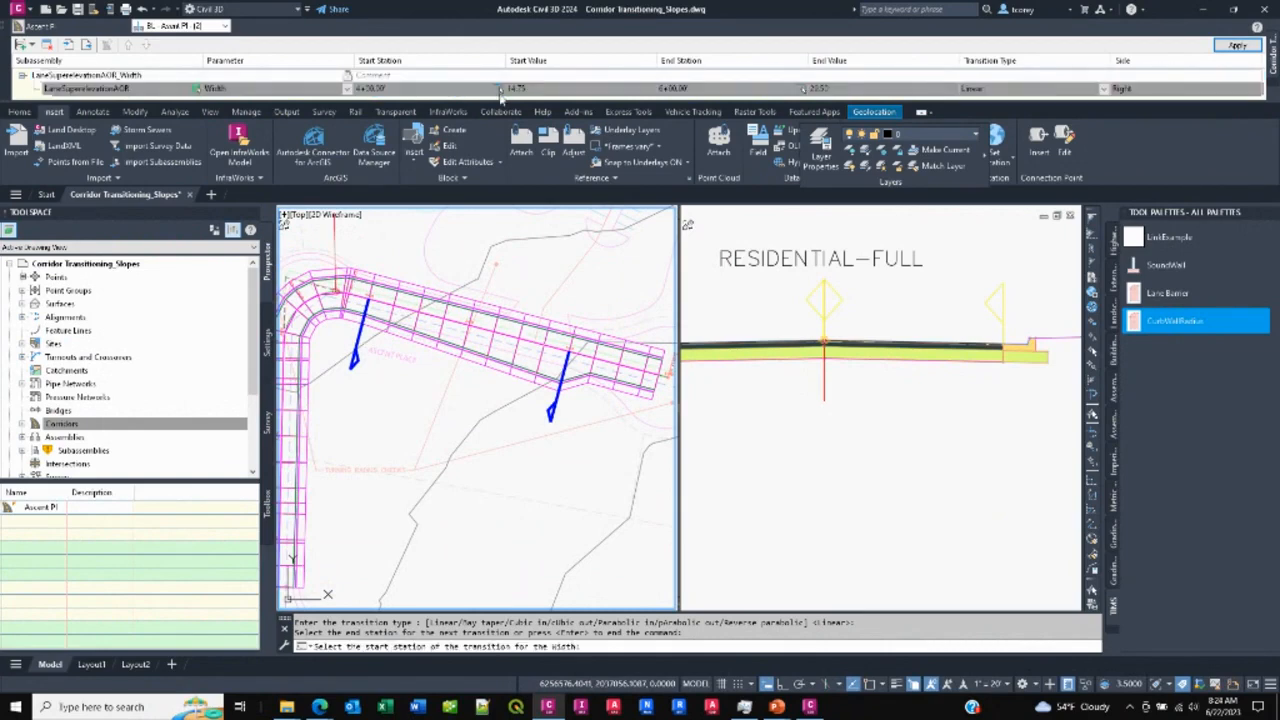
click(420, 315)
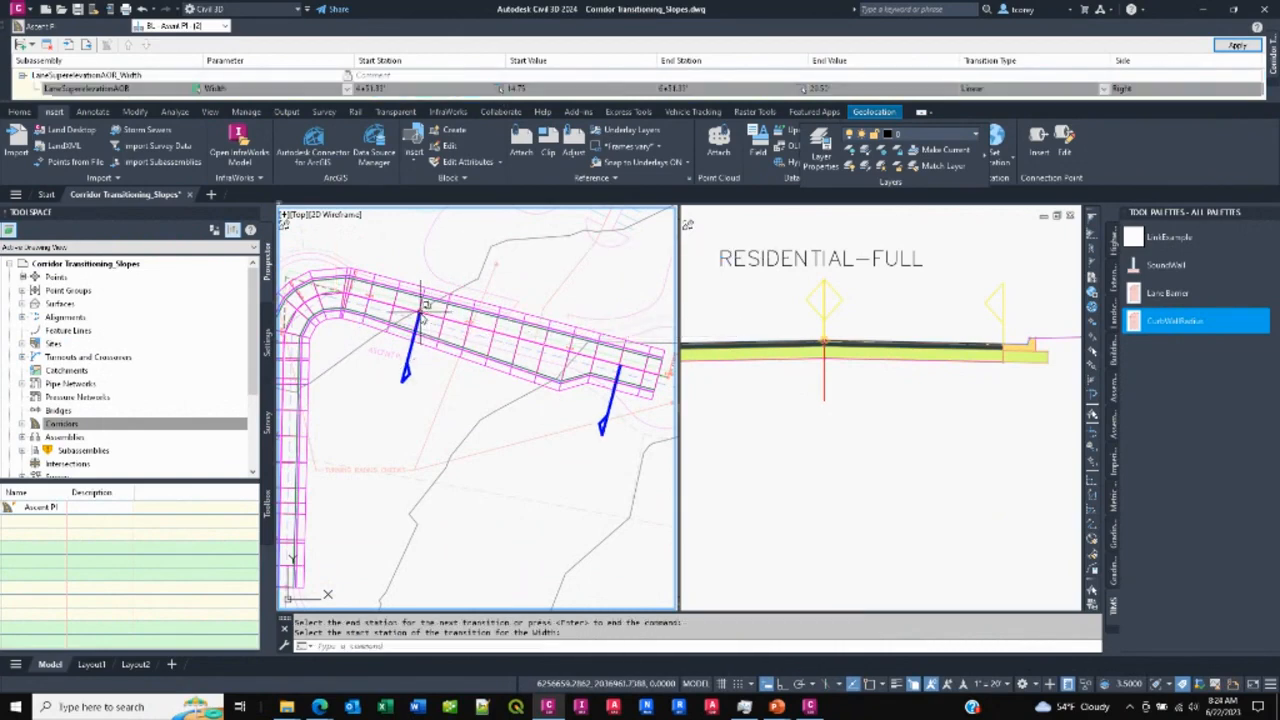
click(1236, 46)
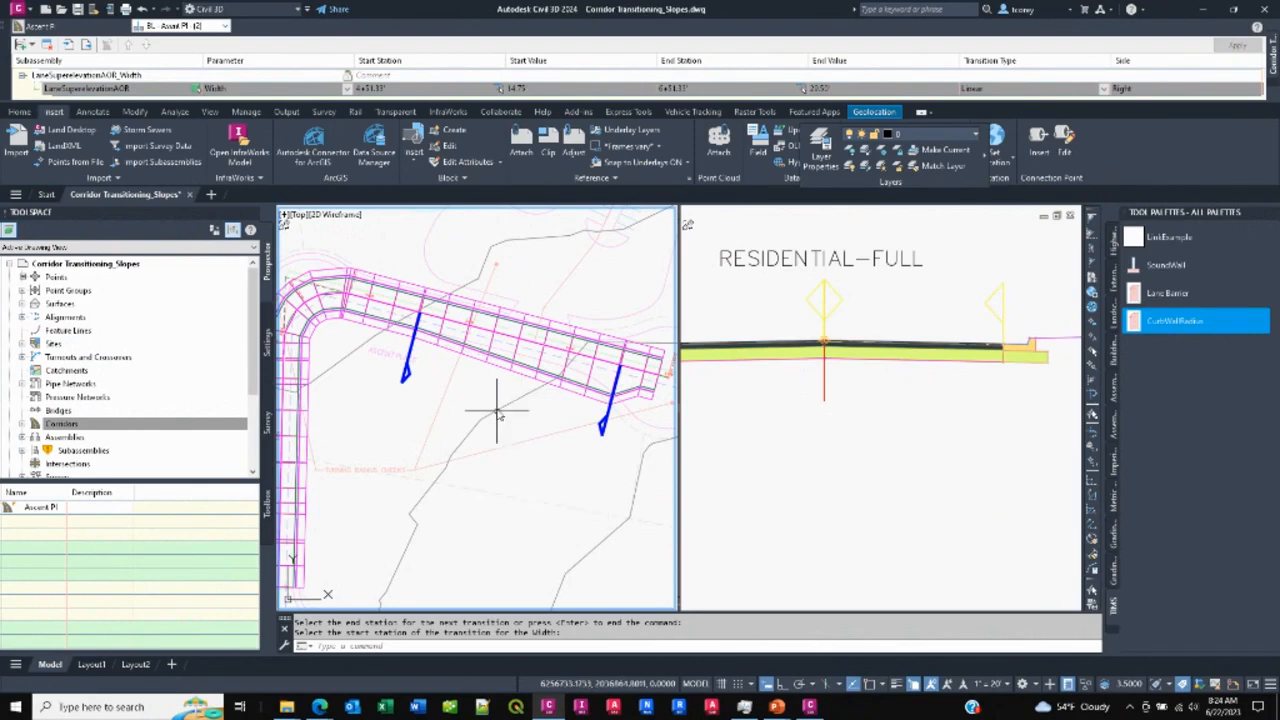
key(Return)
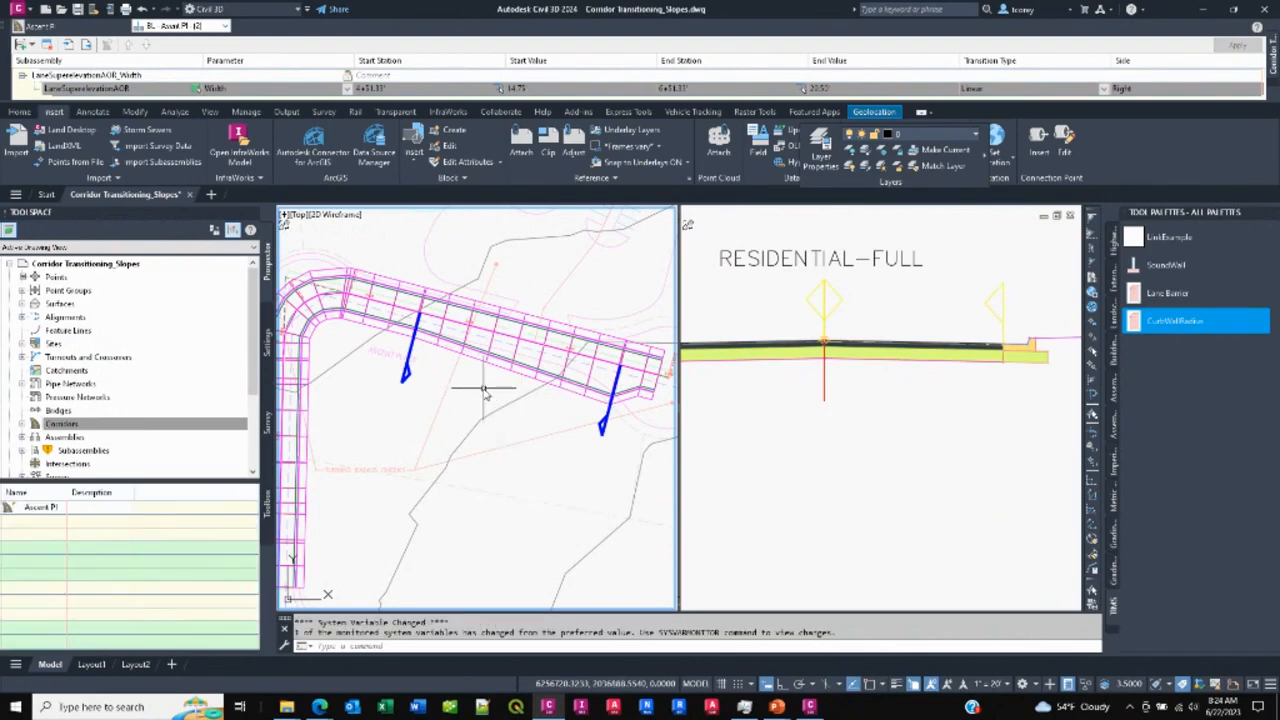
middle_drag(484, 393, 508, 366)
scroll(495, 378, down, 1)
- Review the input parameters of the Residential-Full assembly's right LaneSuperelevationAOR in its subassembly properties without changing them
click(897, 367)
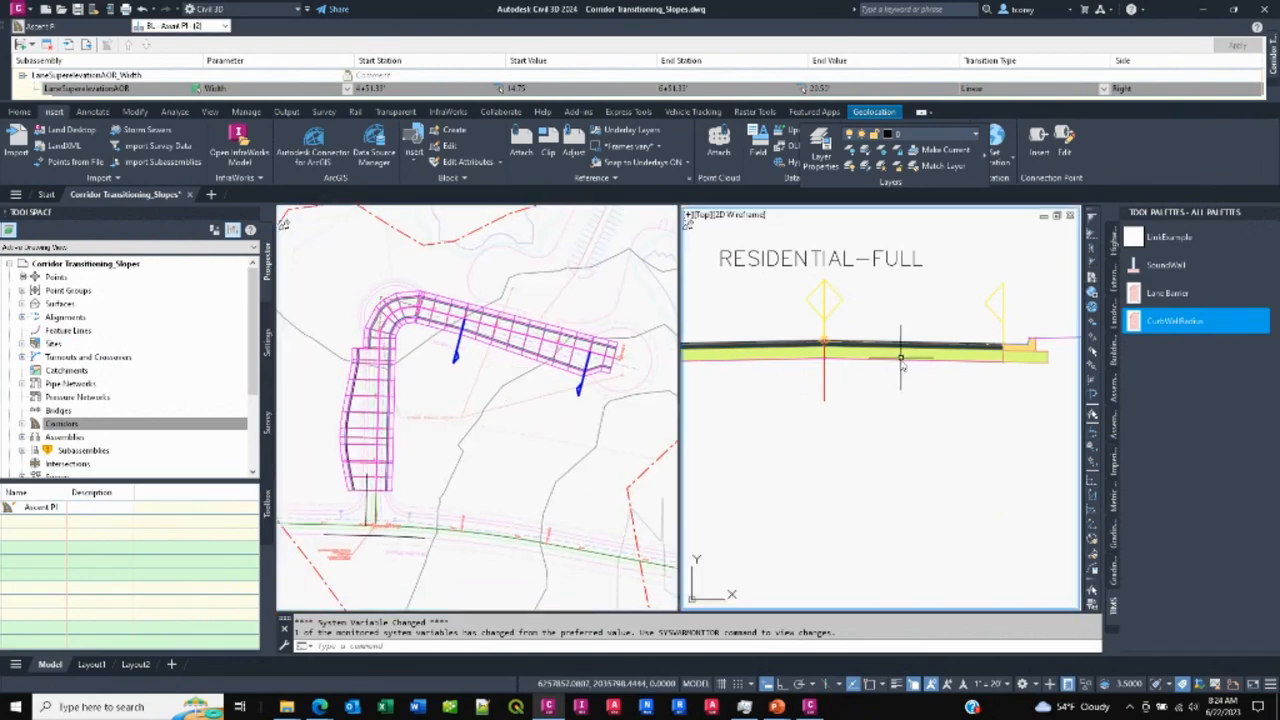
click(900, 365)
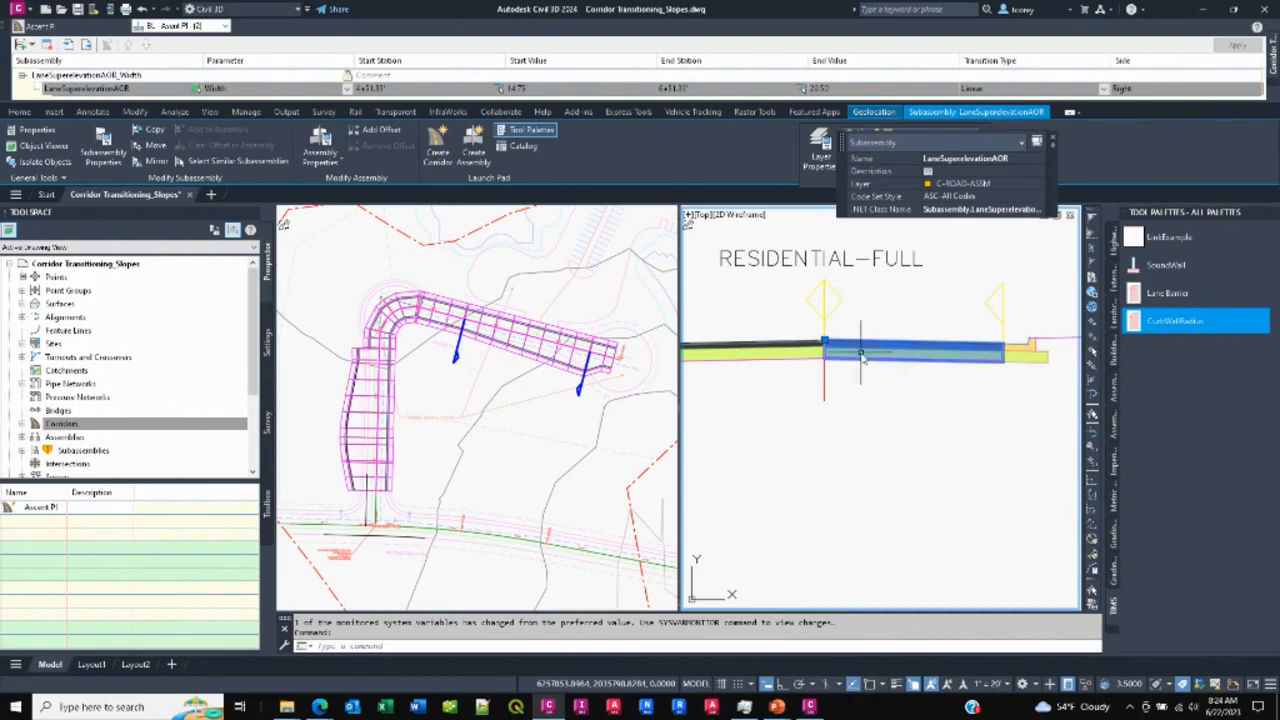
right_click(866, 332)
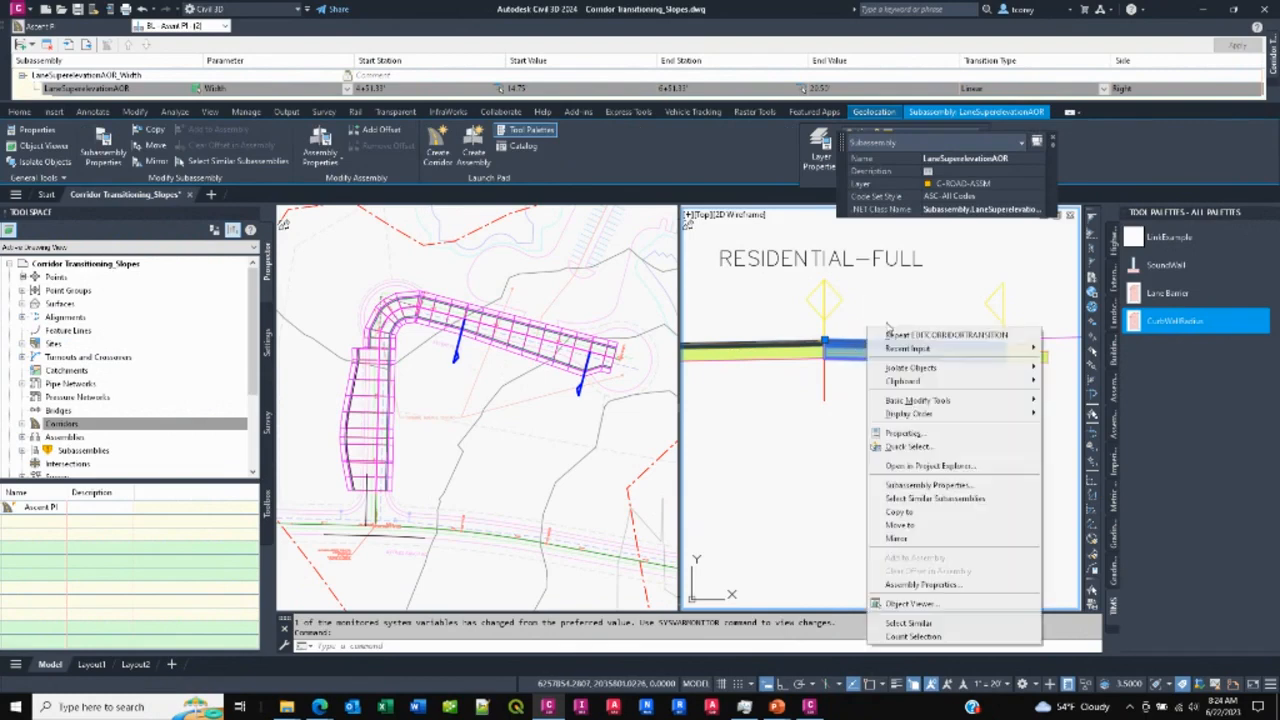
click(938, 486)
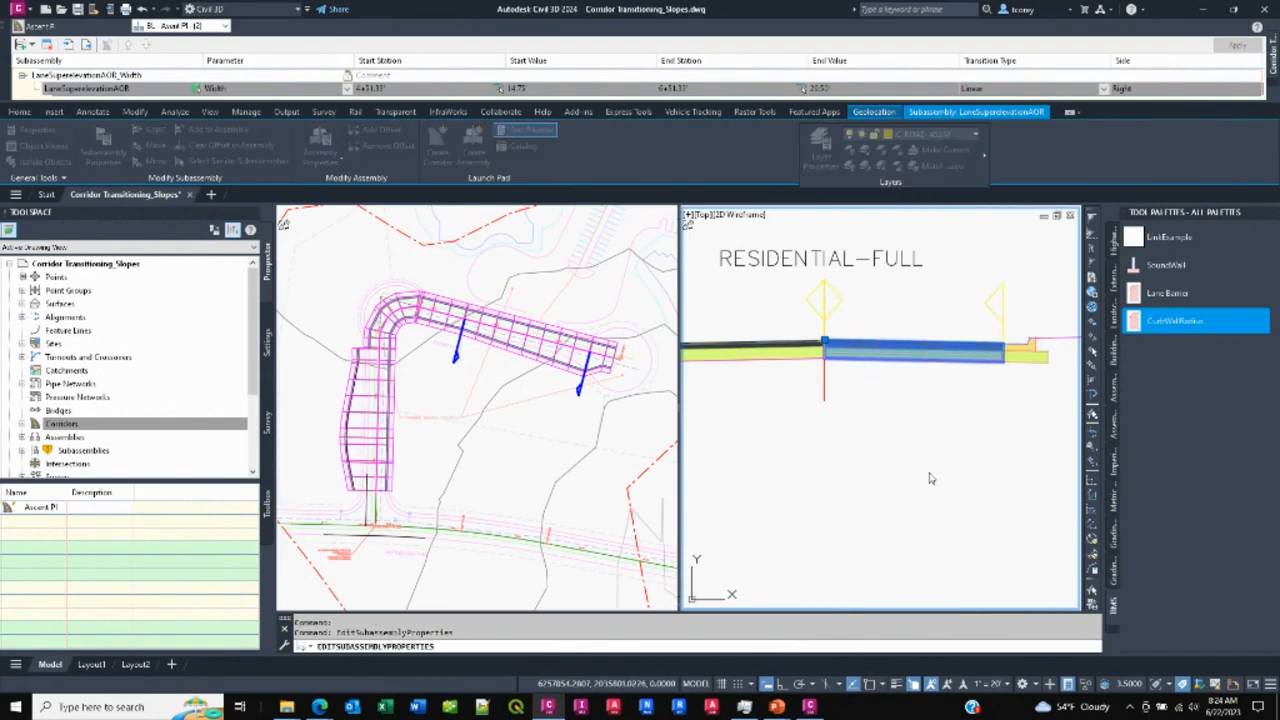
click(428, 170)
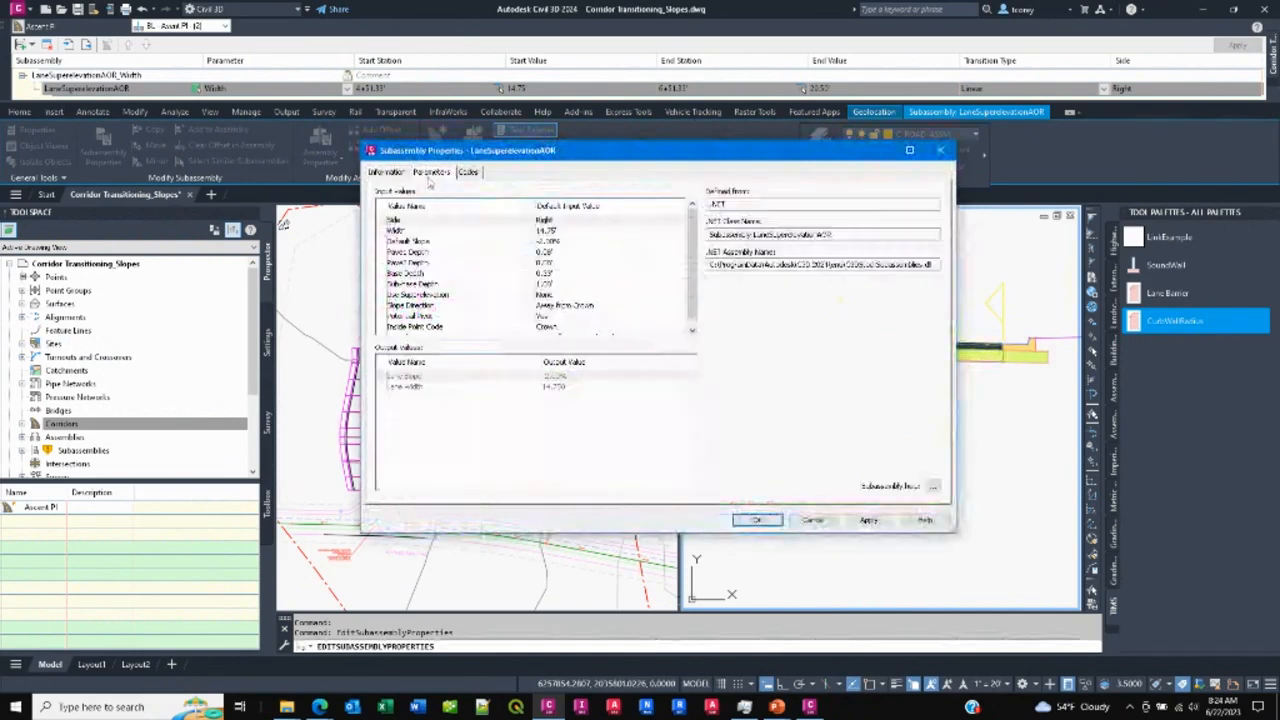
click(411, 284)
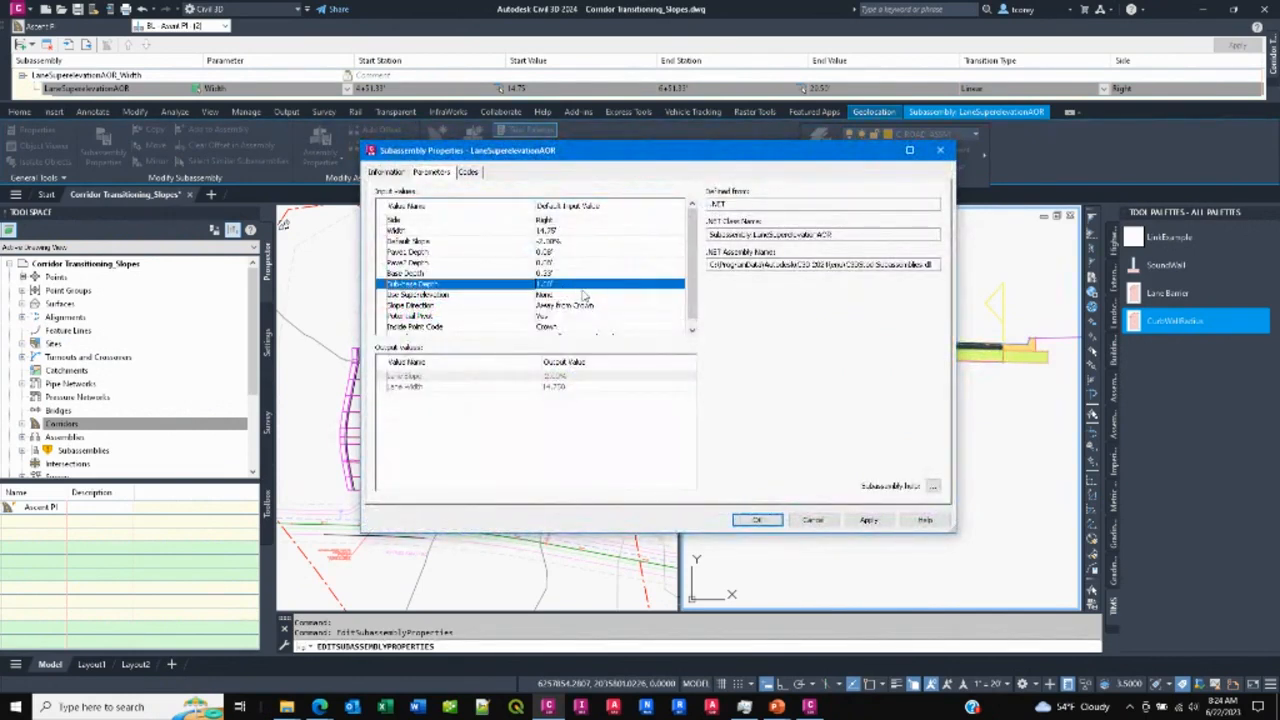
click(812, 520)
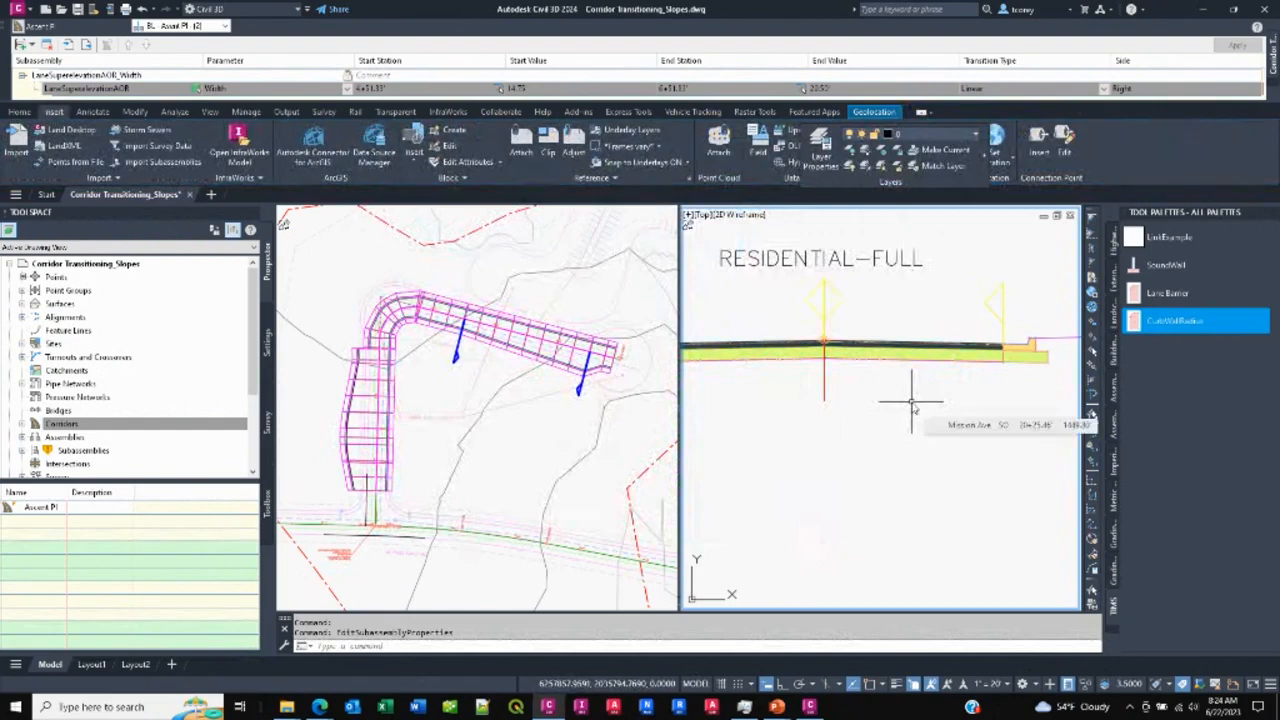
- Select the Ascent Pl corridor and delete its LaneSuperelevationAOR_Width transition group
click(507, 369)
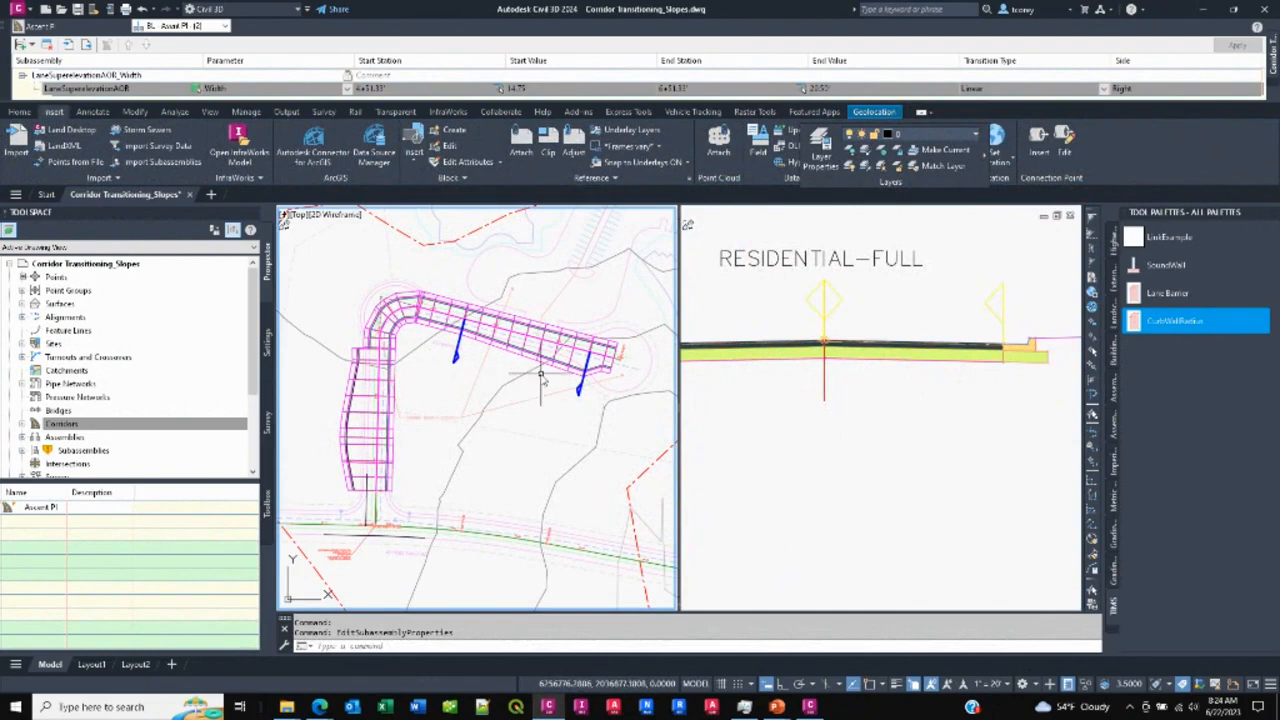
click(525, 340)
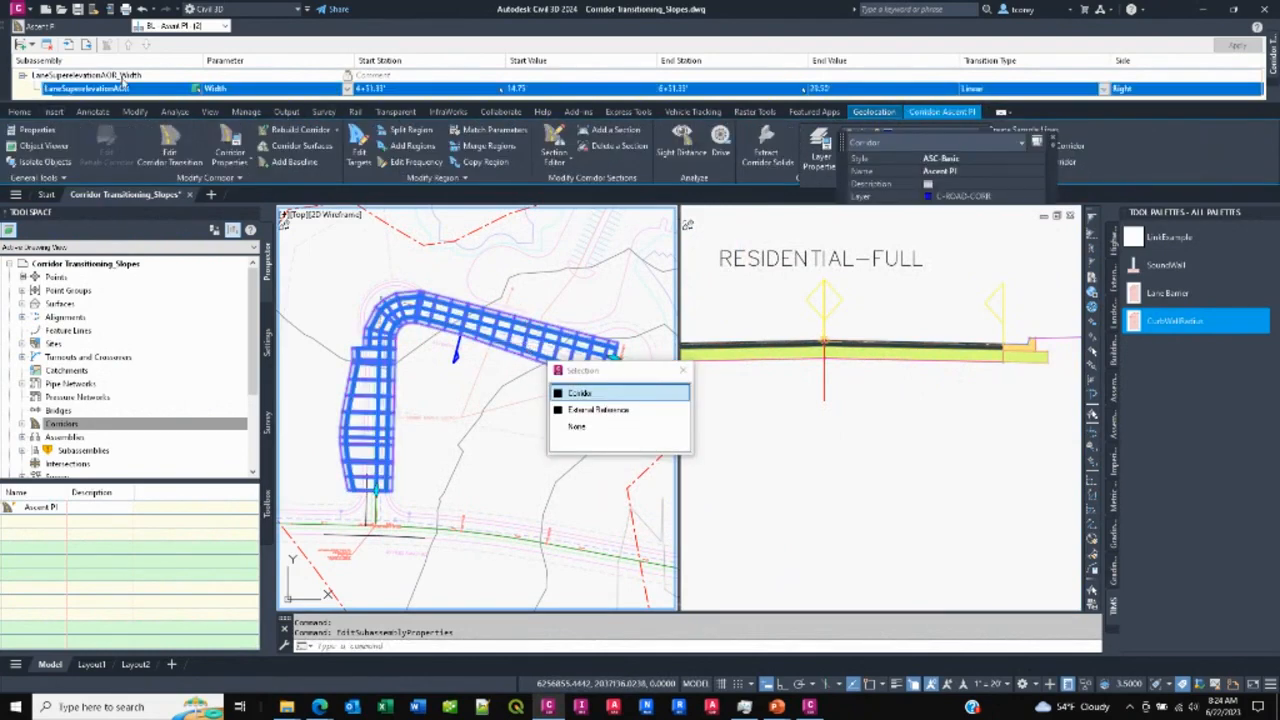
click(119, 76)
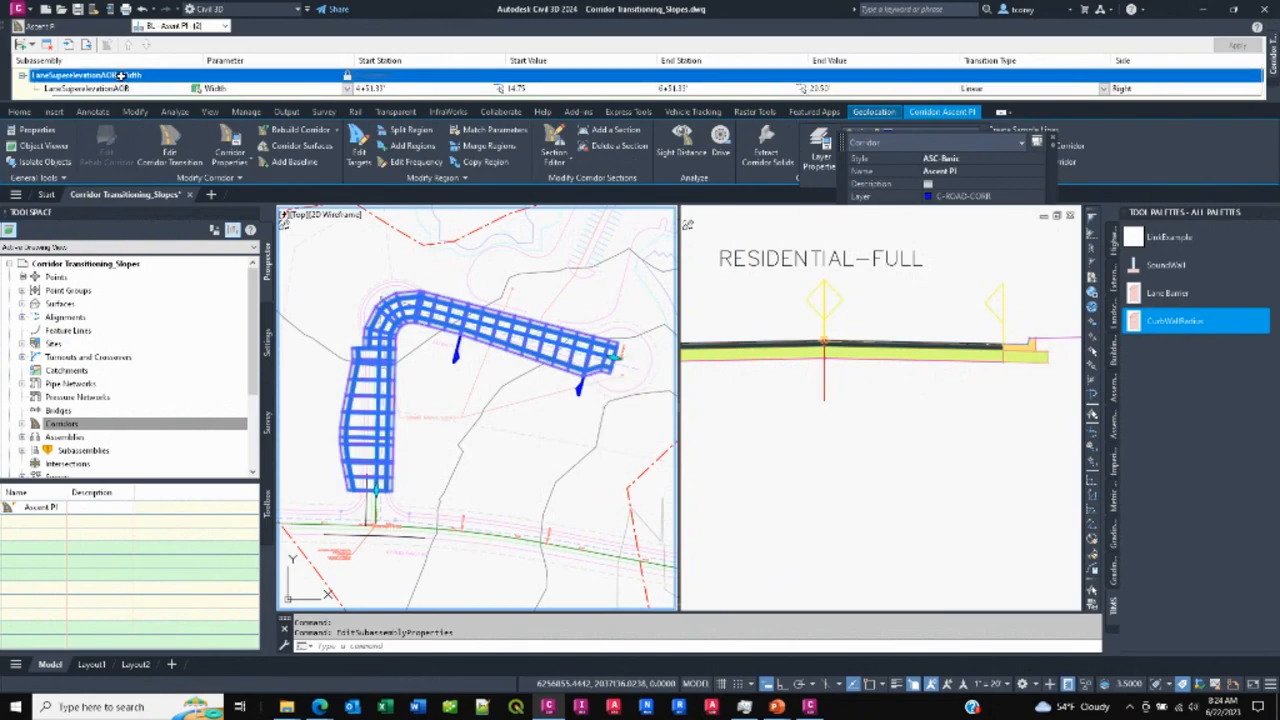
click(47, 45)
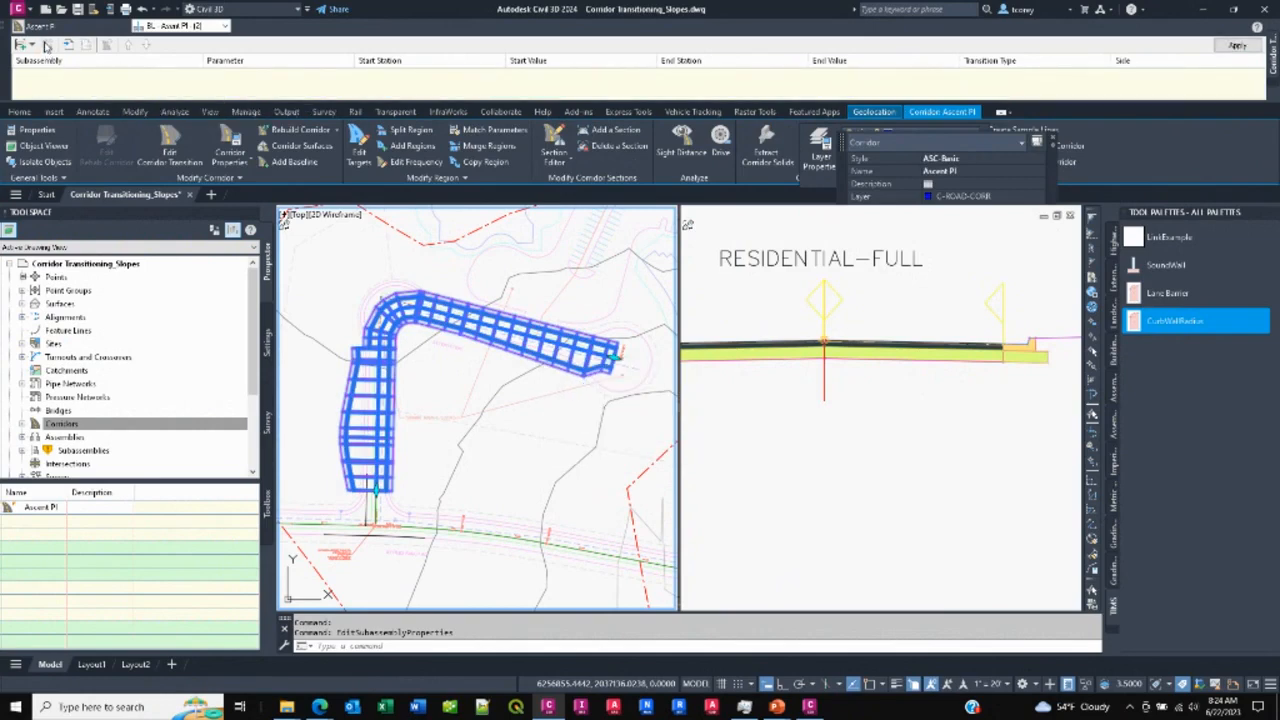
- Add a SubBaseDepth transition to the corridor's right lane, starting at station 4+00 with a depth of 1
click(20, 45)
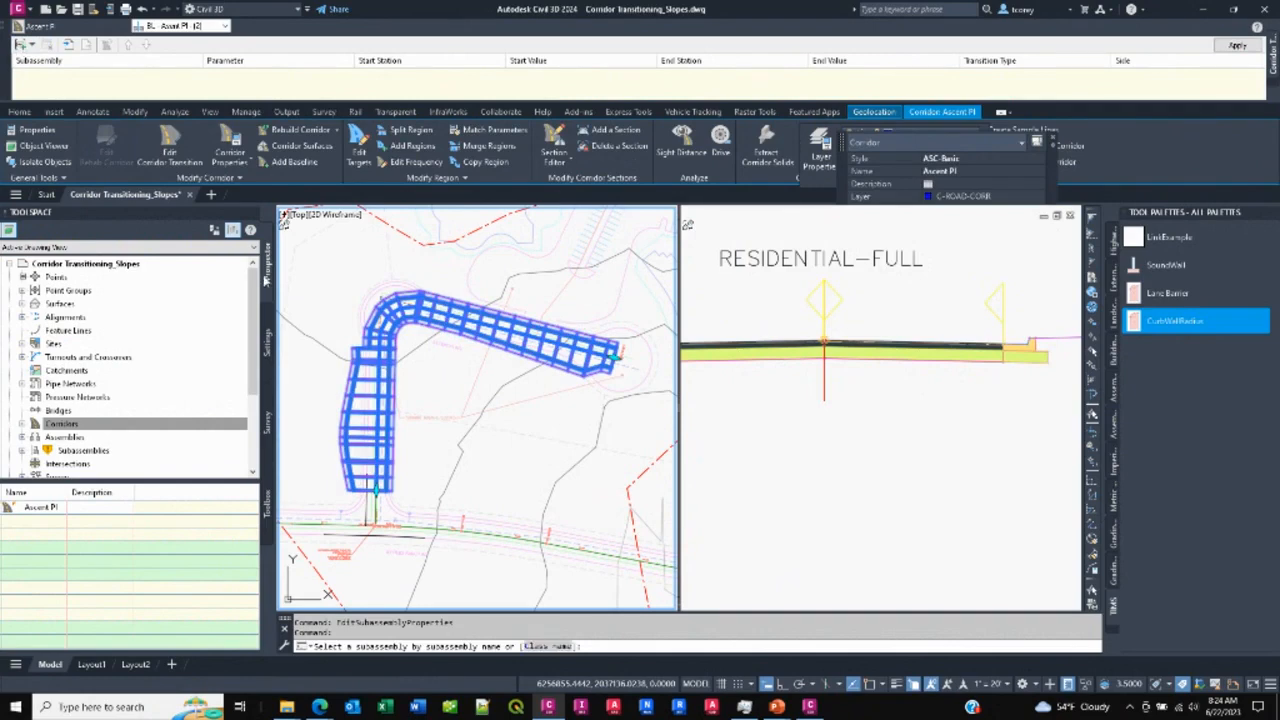
click(549, 357)
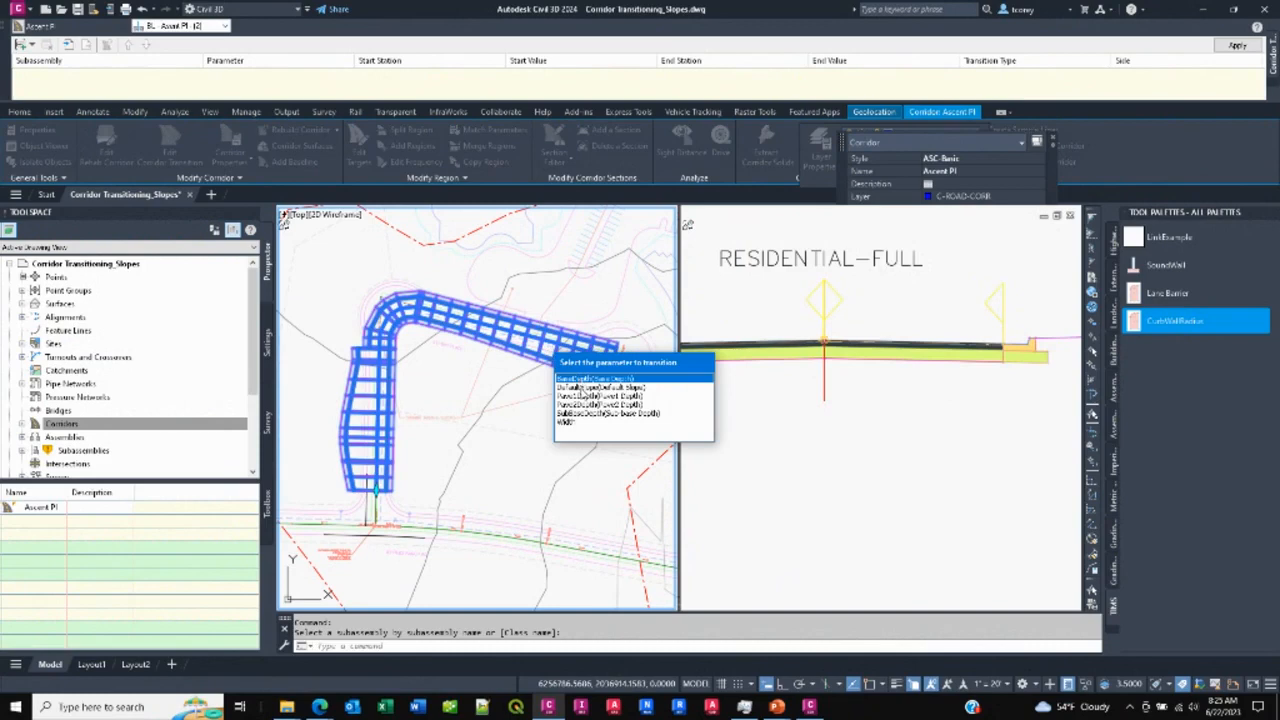
click(598, 413)
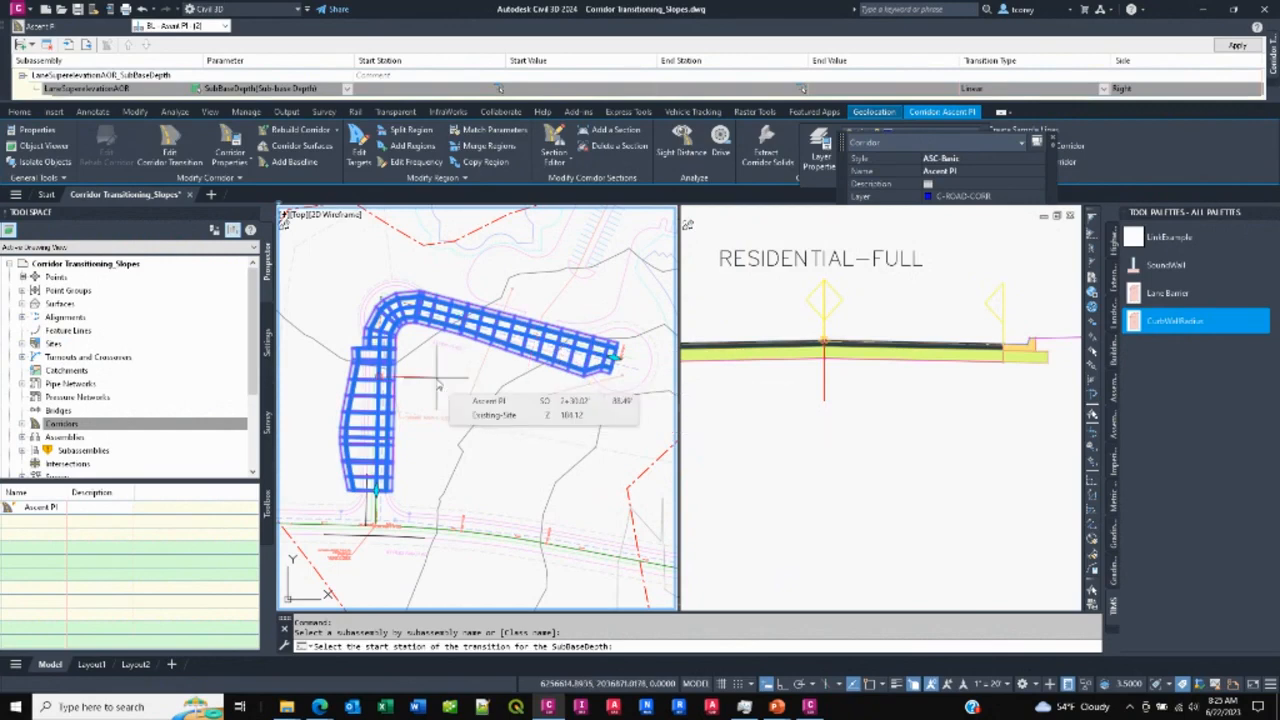
text(400)
key(Return)
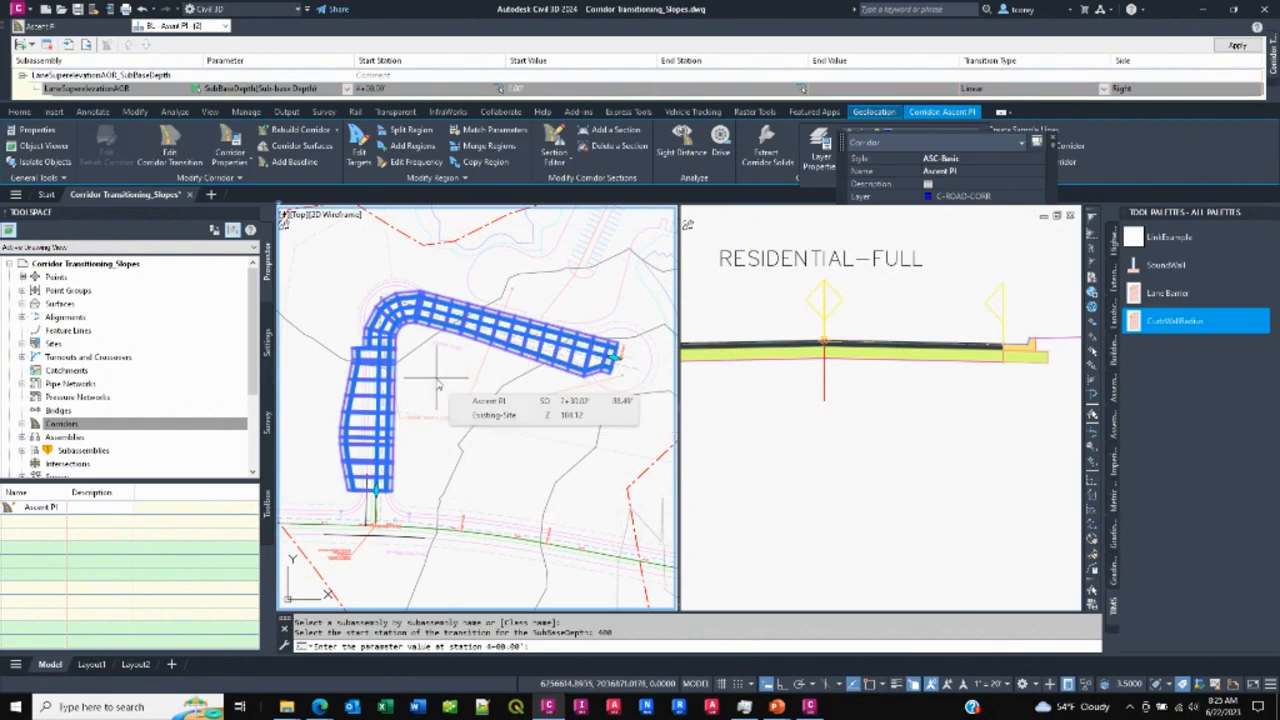
text(1)
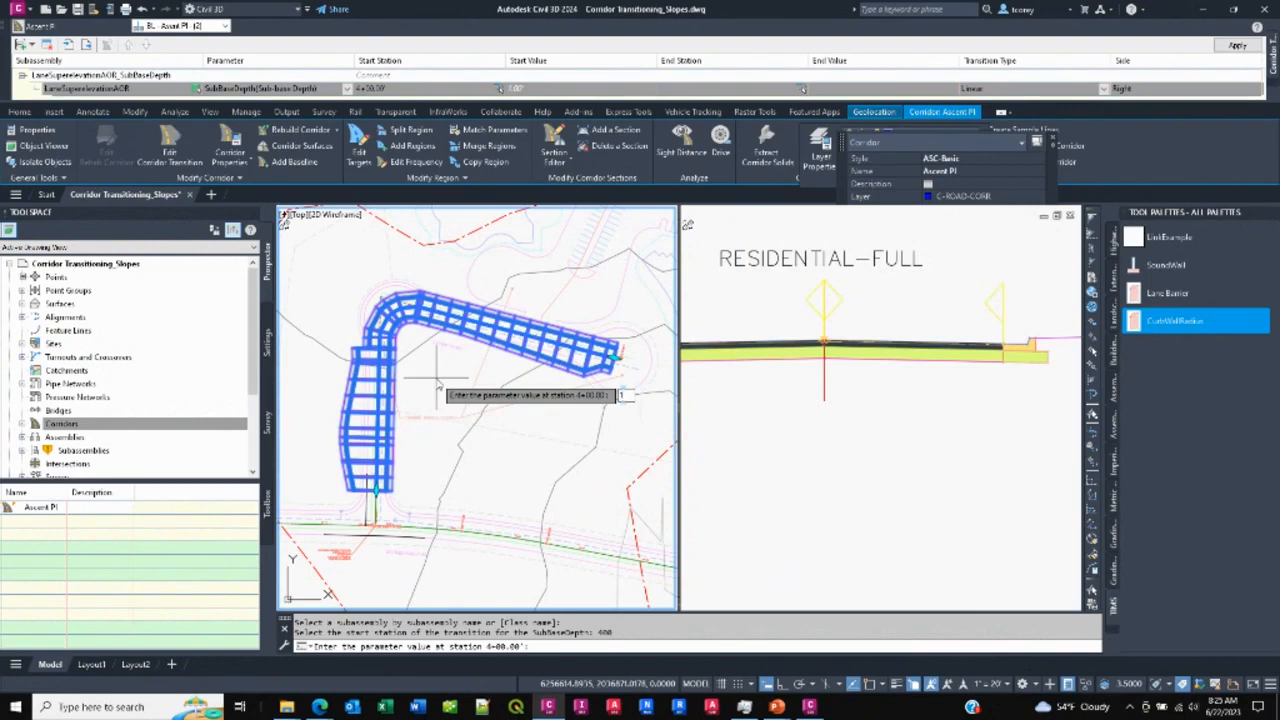
key(Return)
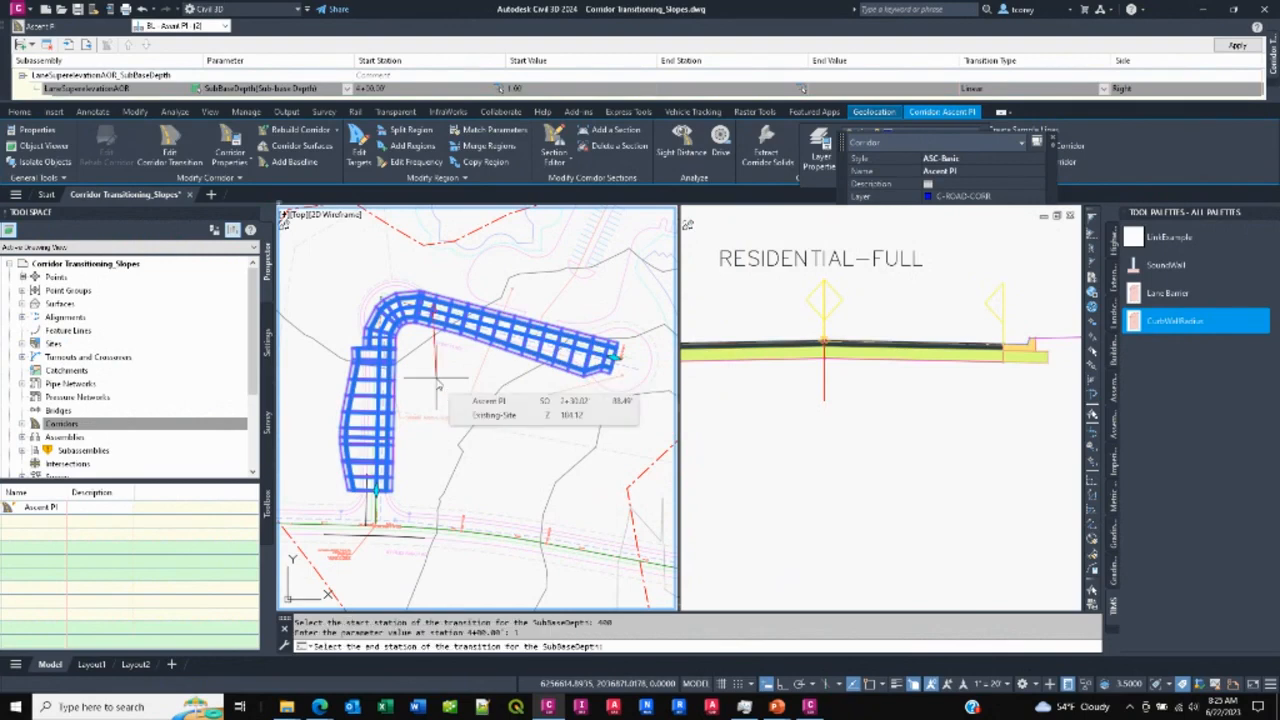
- Try to end the right lane's sub-base depth transition at station 7+00
text(7)
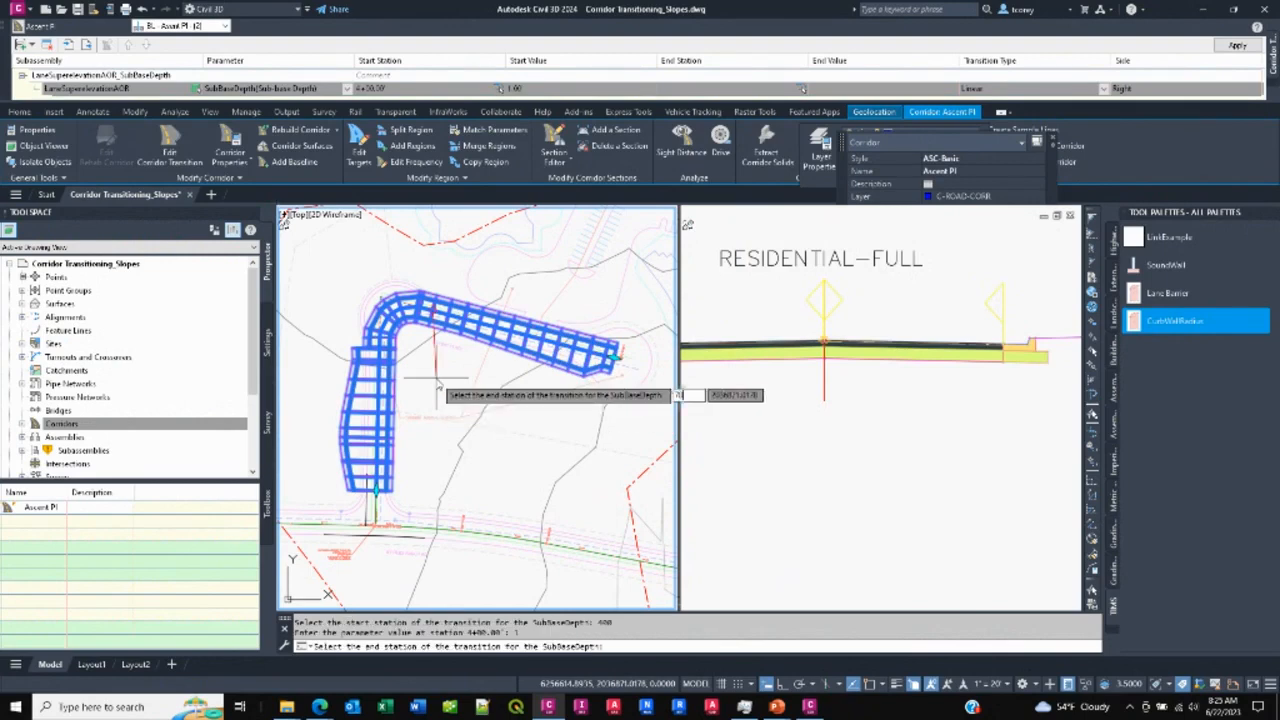
text(00)
key(Return)
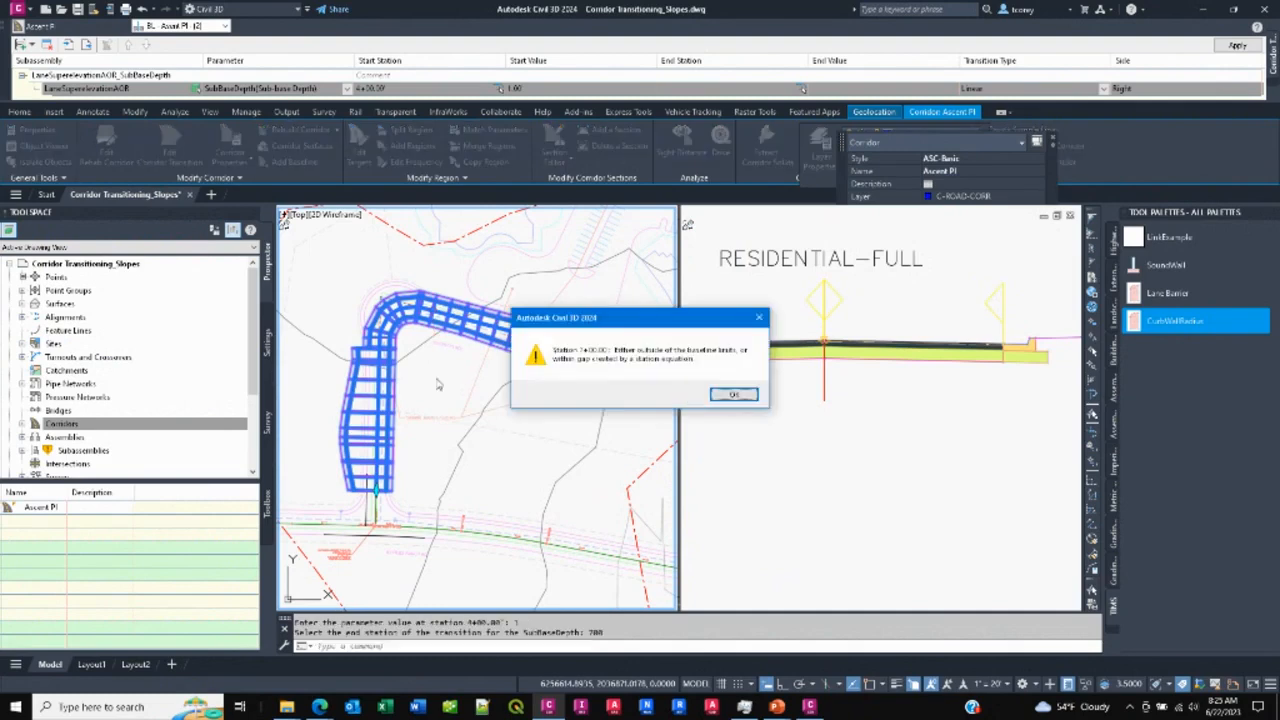
click(733, 394)
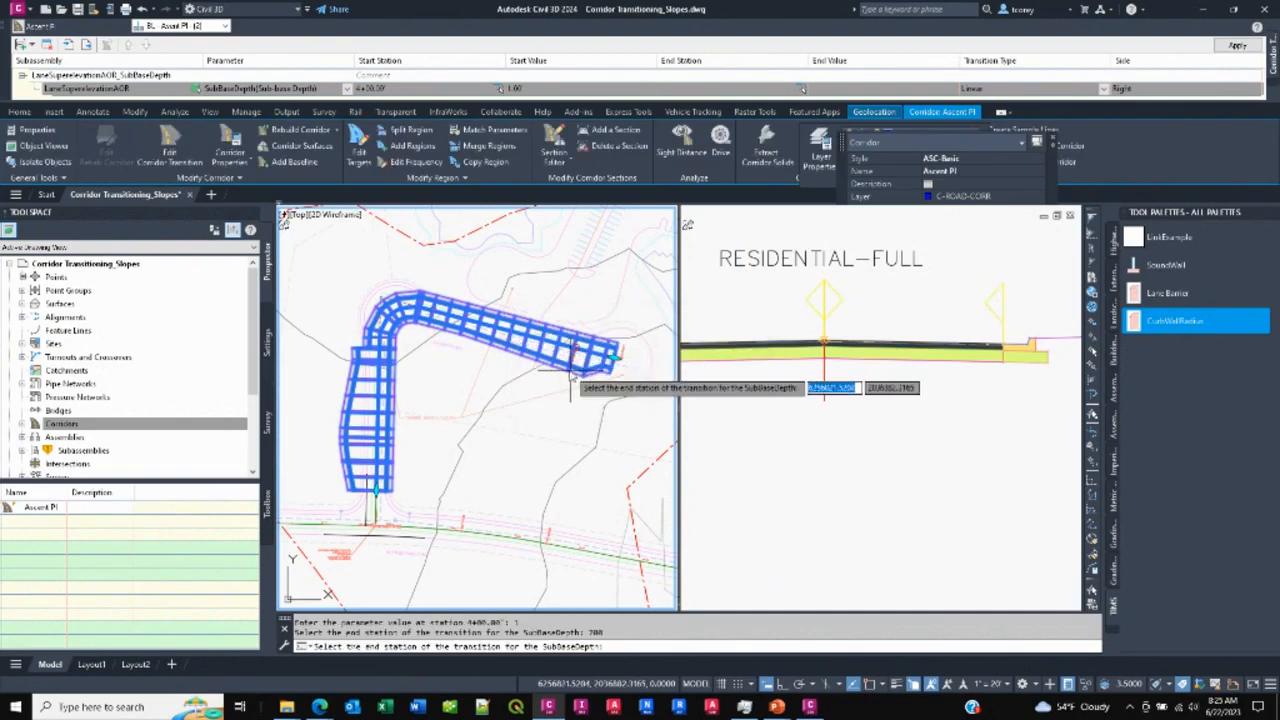
- End the sub-base depth transition at station 6+00 with a depth of 5, use the Linear type, and apply it to the corridor
scroll(568, 378, up, 3)
scroll(570, 376, up, 3)
scroll(570, 374, down, 2)
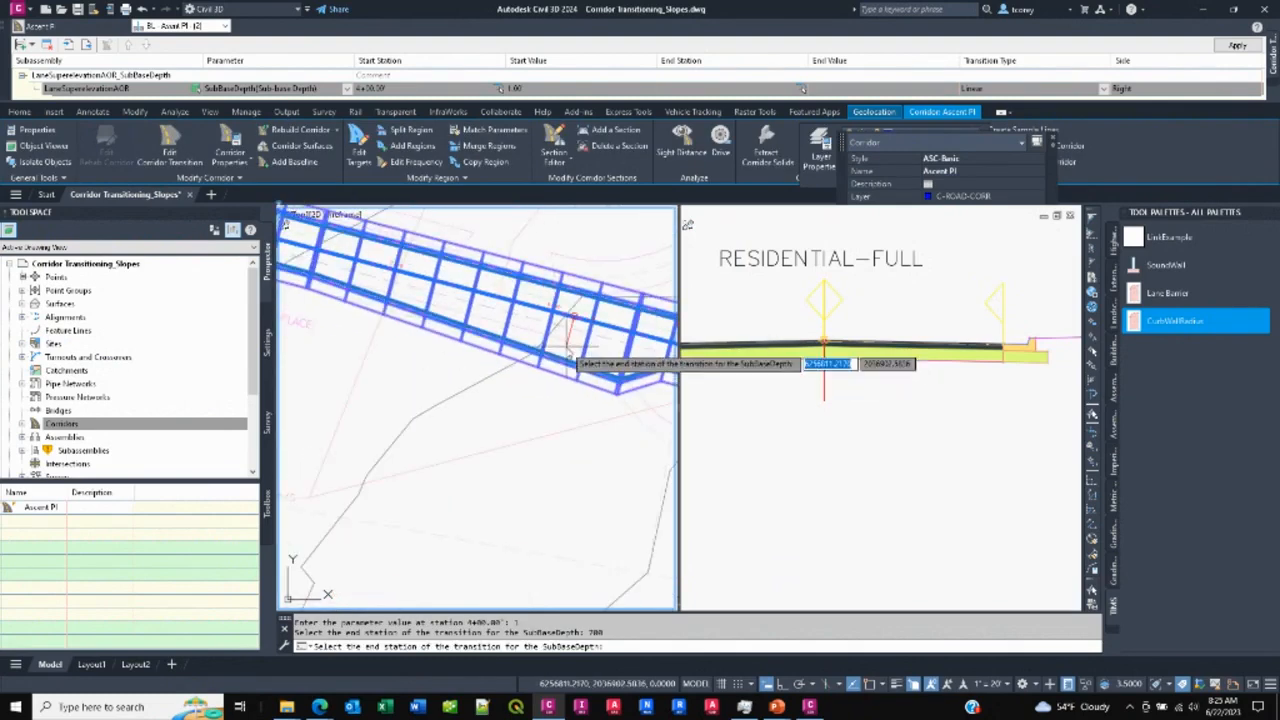
text(800)
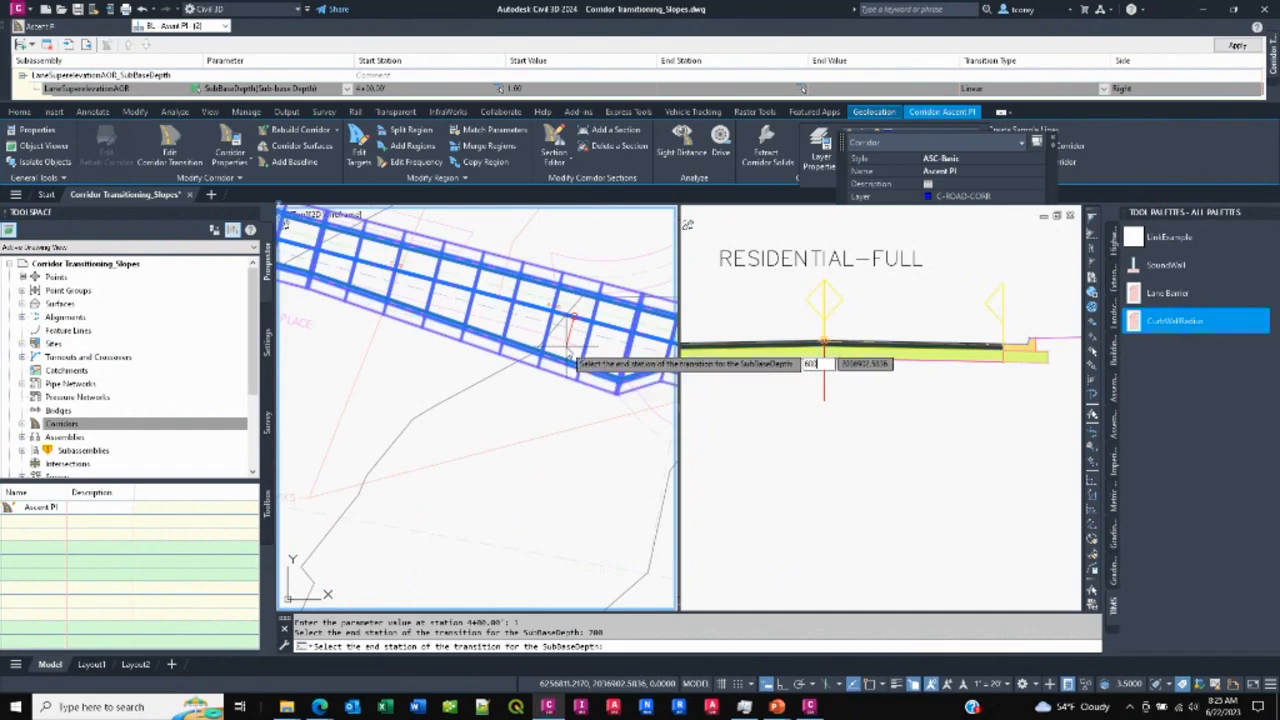
key(Return)
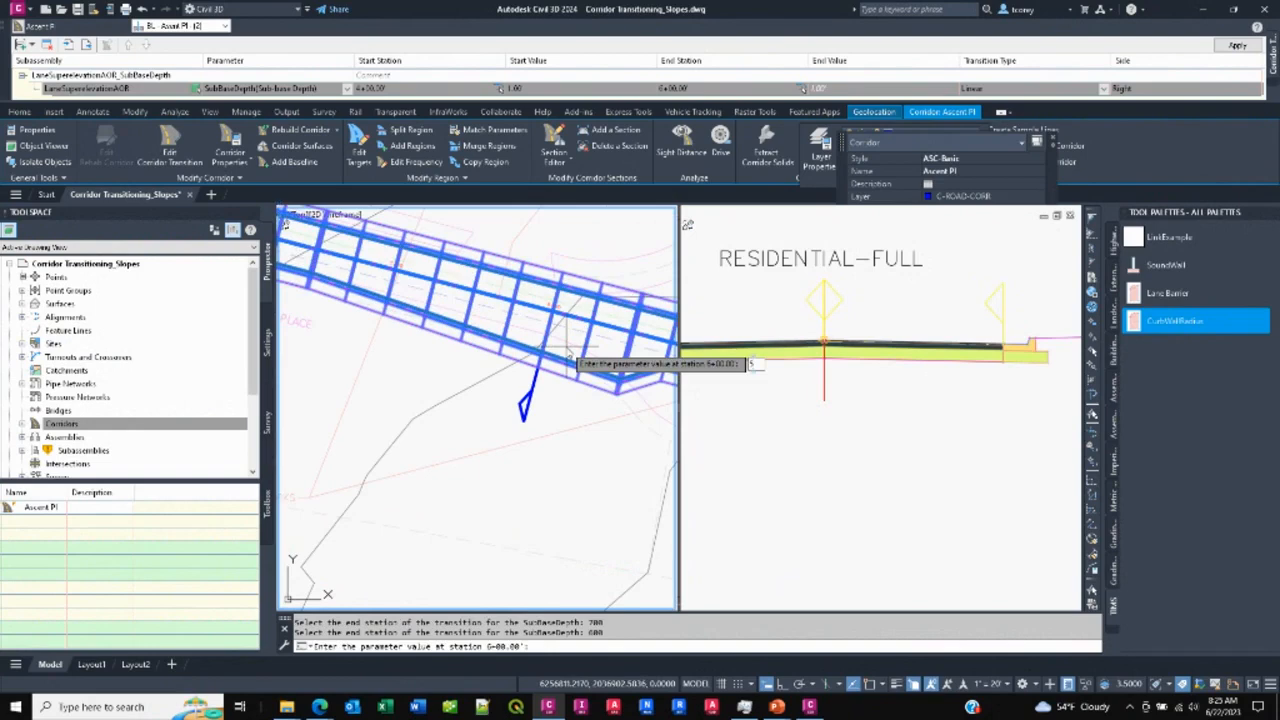
key(Return)
key(Return)
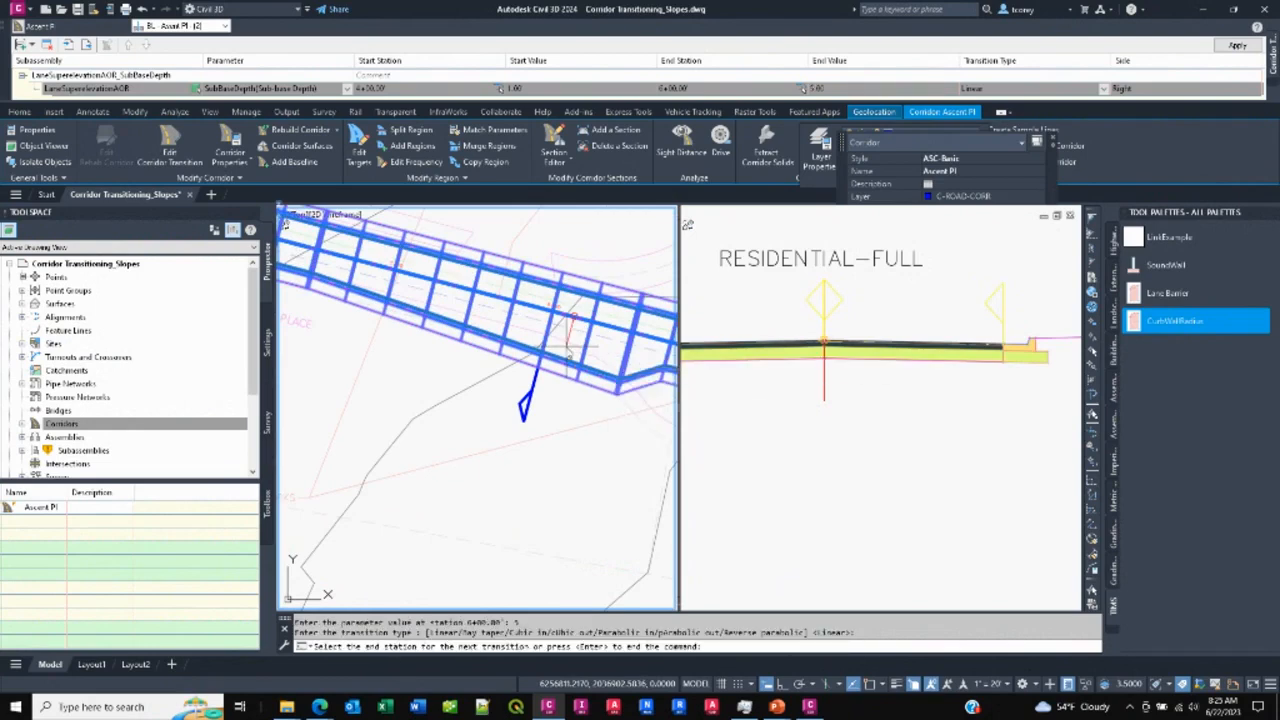
key(Return)
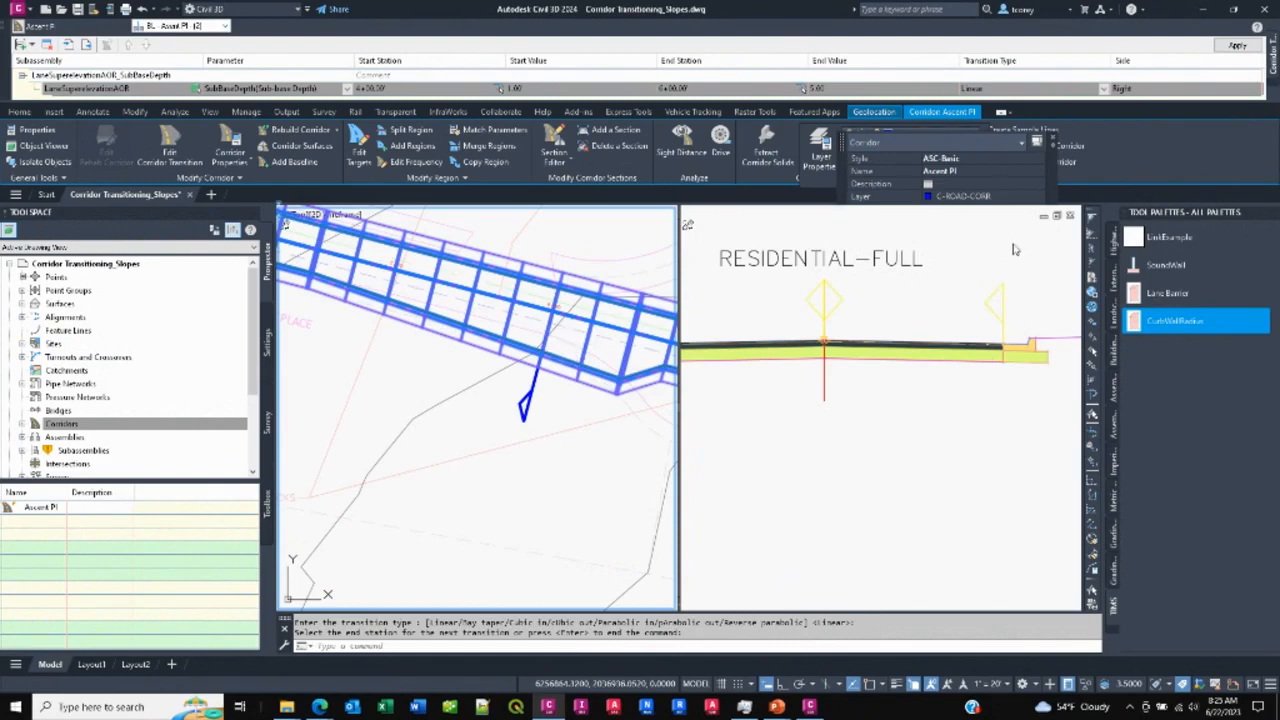
click(1237, 45)
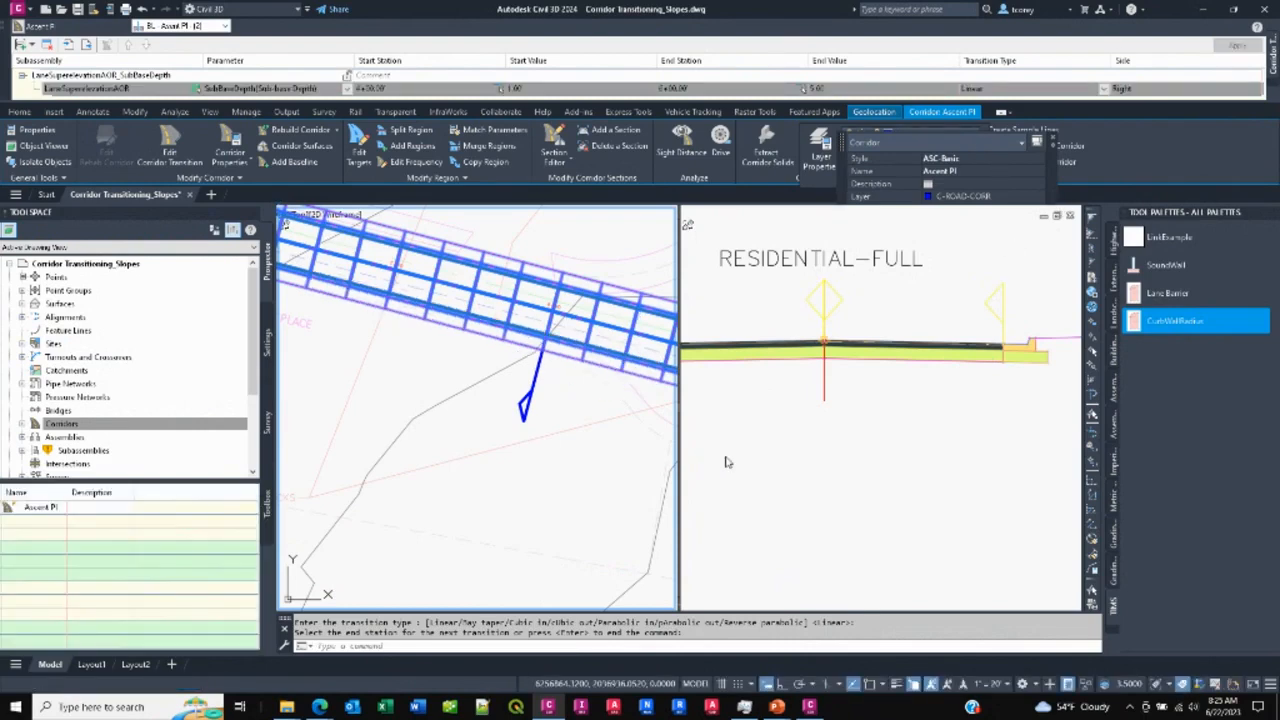
- Open the Ascent Pl corridor in the Section Editor and advance to its section at station 0+54
click(560, 403)
scroll(560, 405, down, 3)
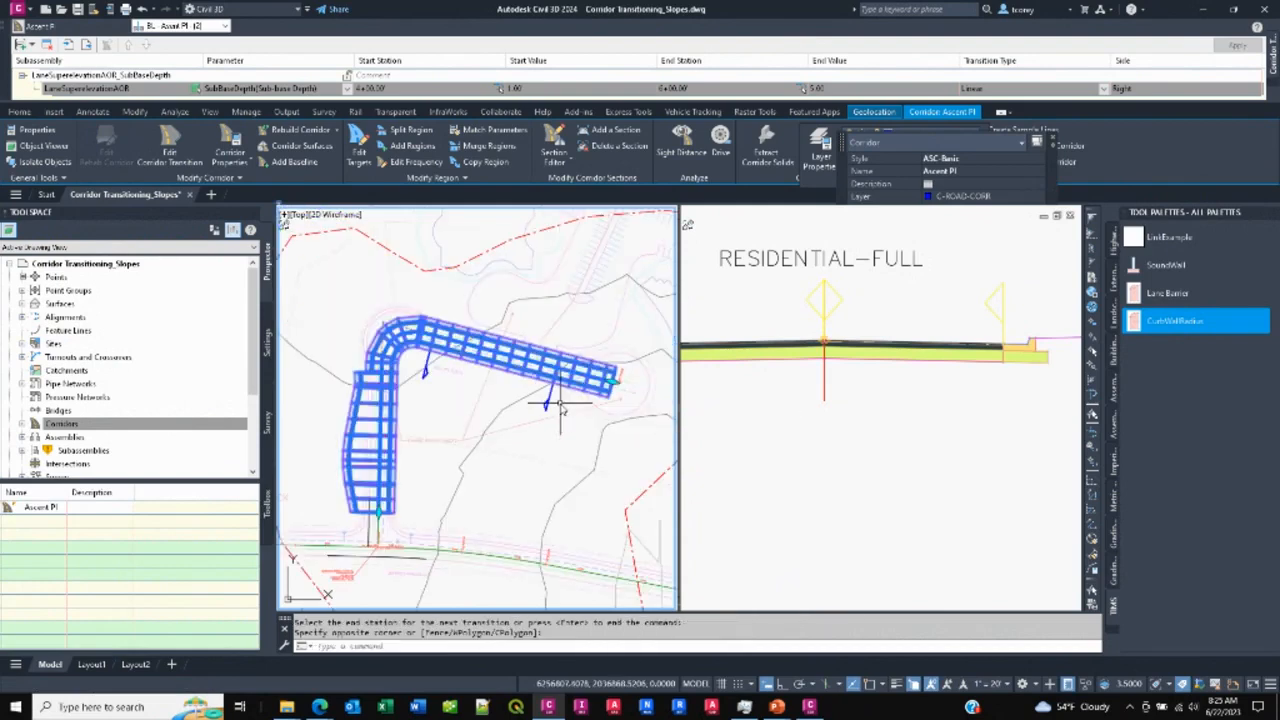
mouse_move(486, 397)
middle_down()
mouse_move(509, 323)
mouse_move(503, 353)
middle_up()
click(555, 137)
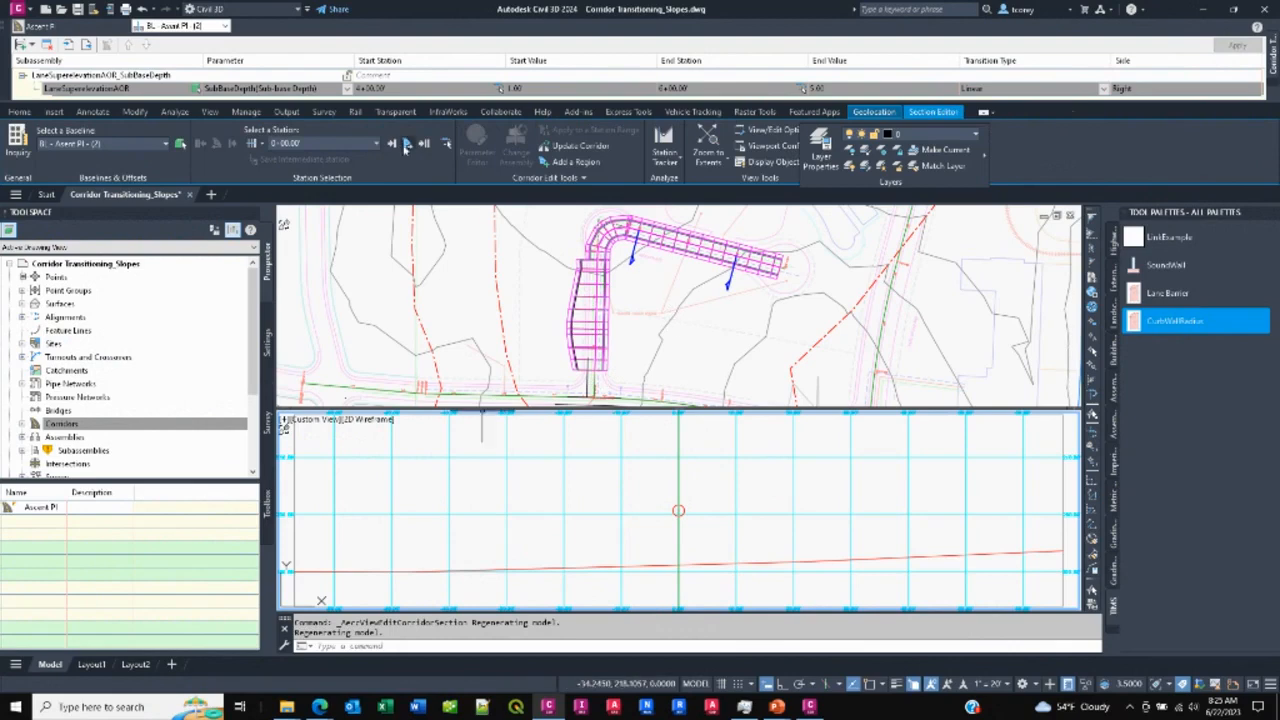
click(392, 144)
click(392, 145)
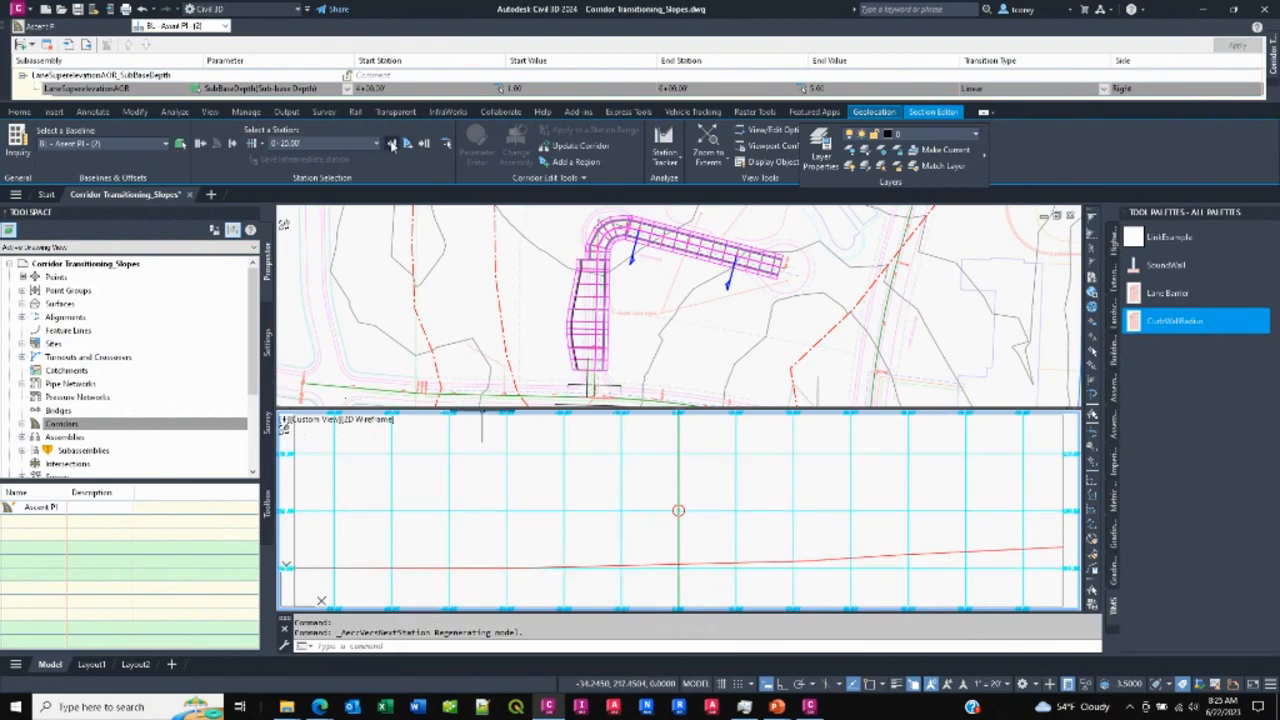
click(392, 145)
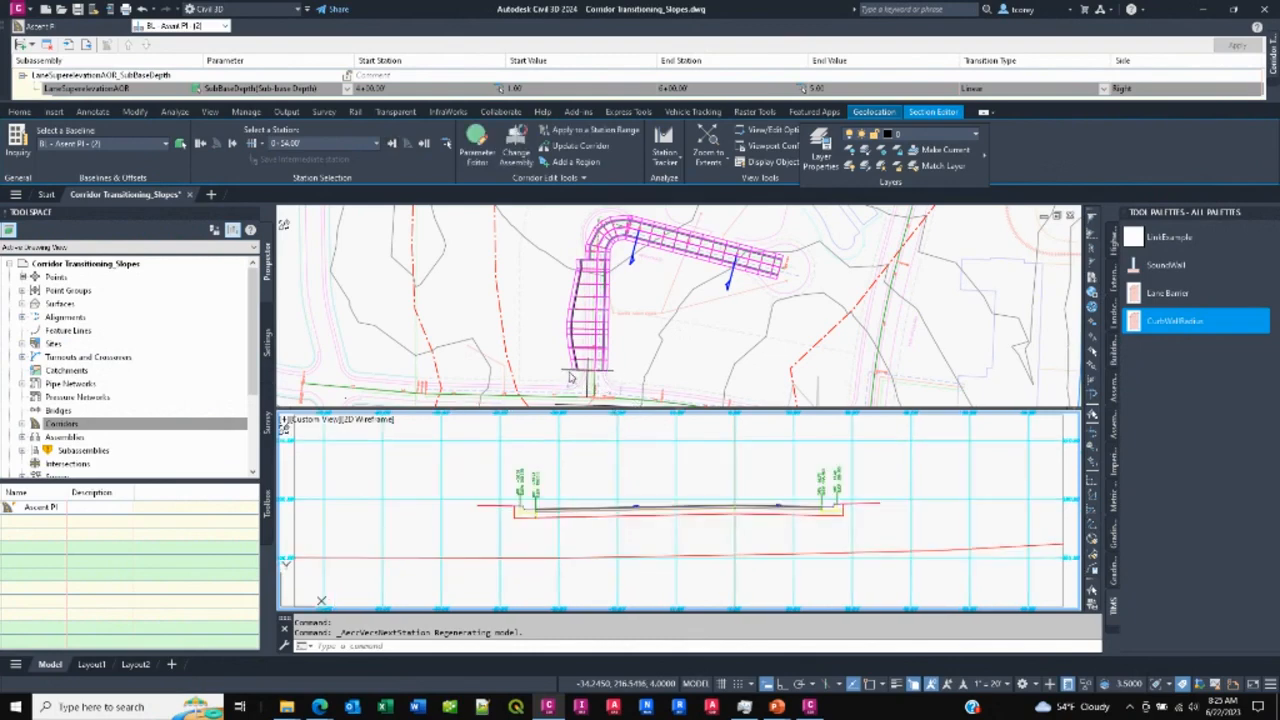
- Move the section marker in plan to station 4+00 and examine the right lane's sub-base in the section view
click(572, 378)
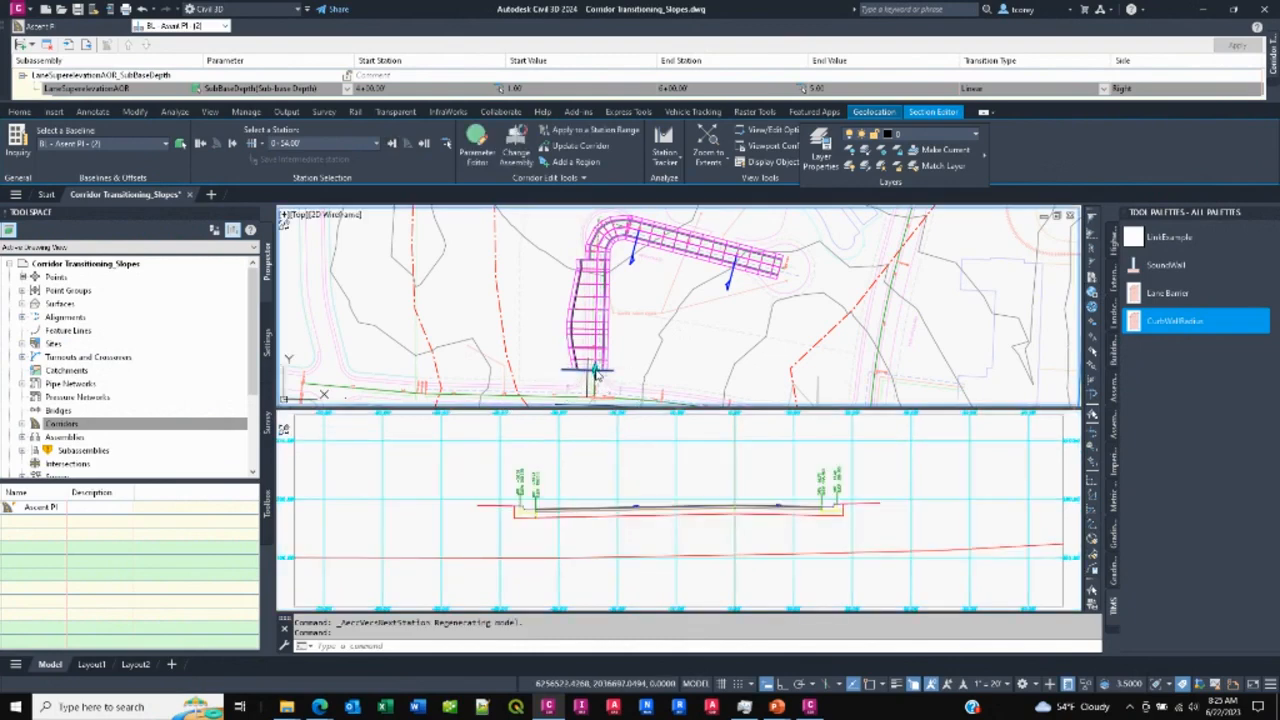
click(594, 369)
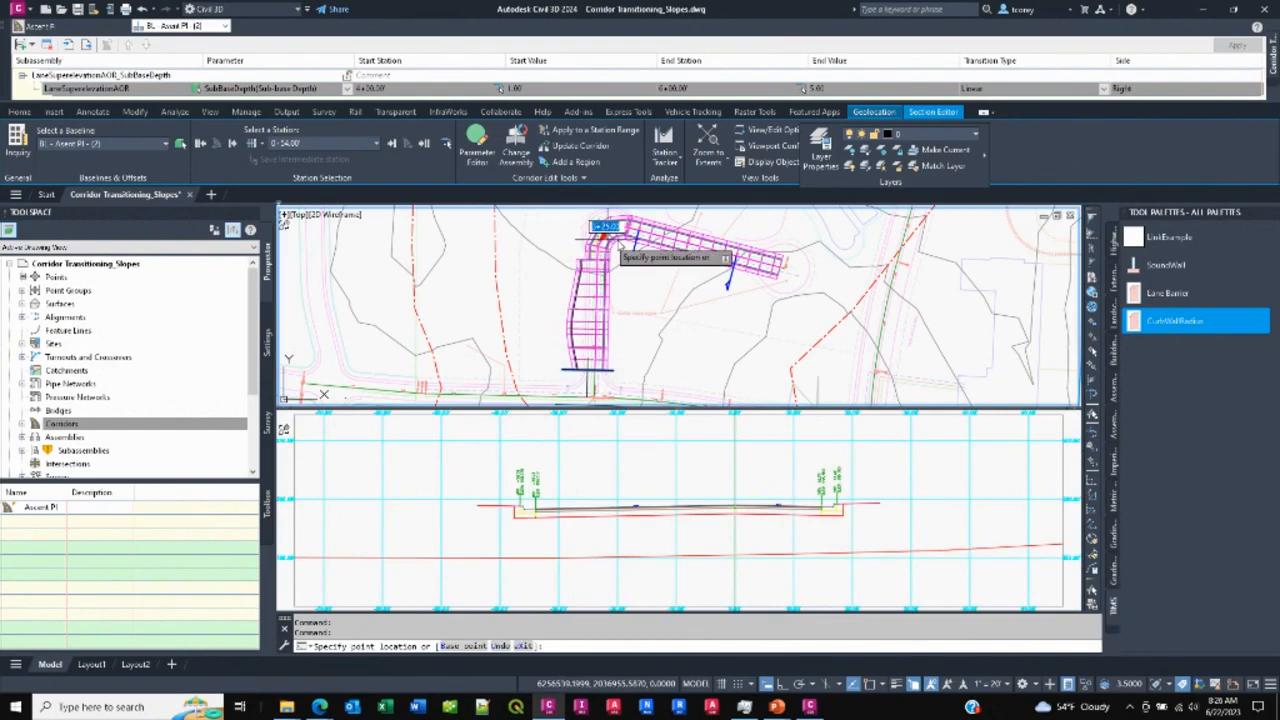
click(640, 240)
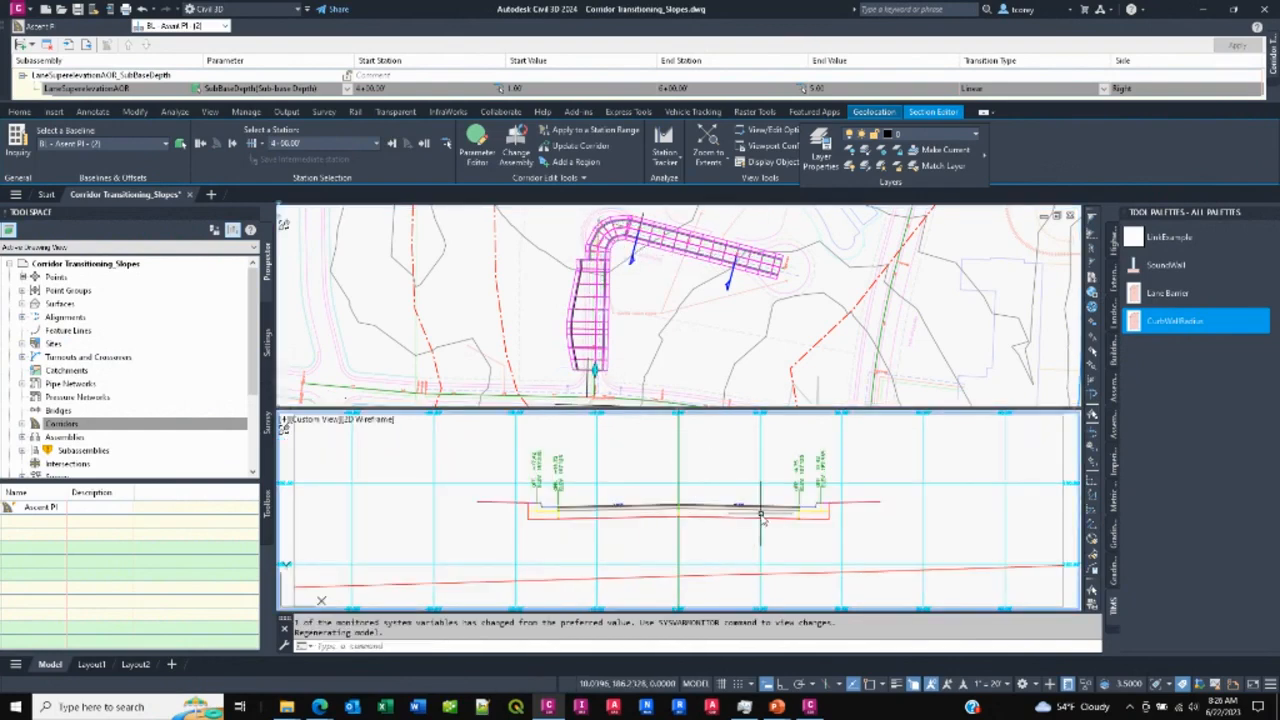
scroll(725, 508, up, 2)
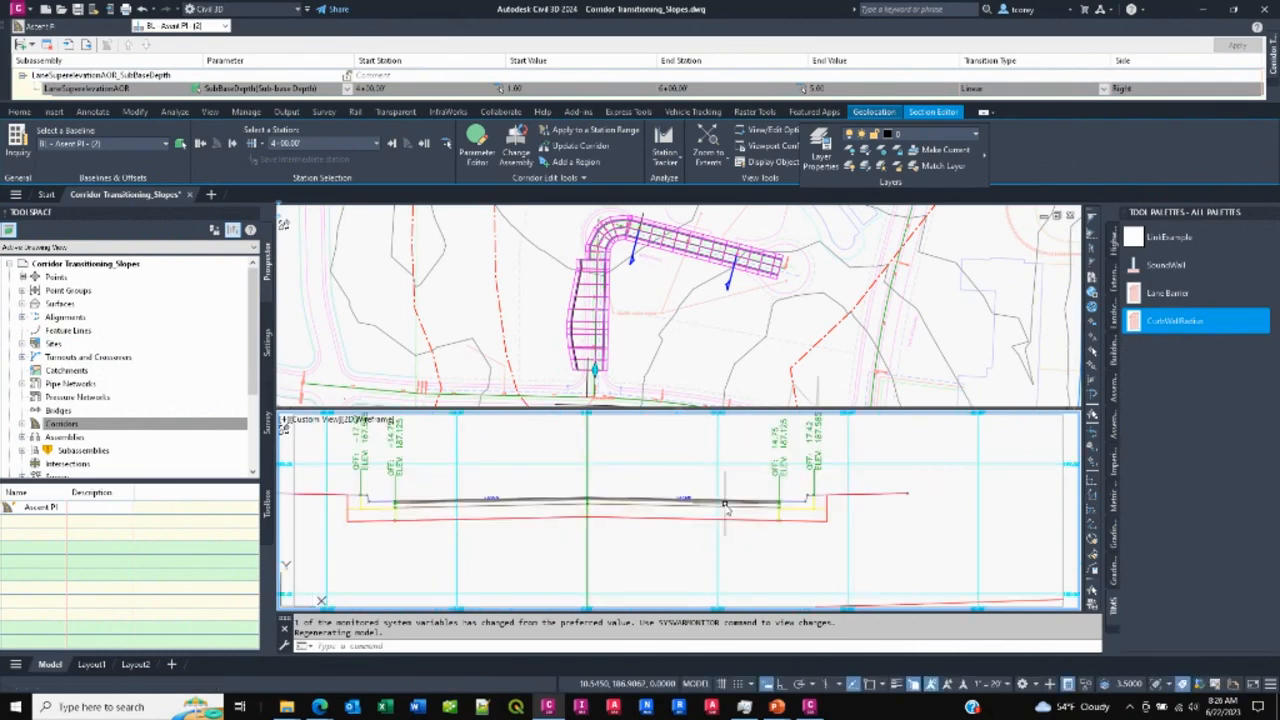
middle_drag(725, 505, 722, 516)
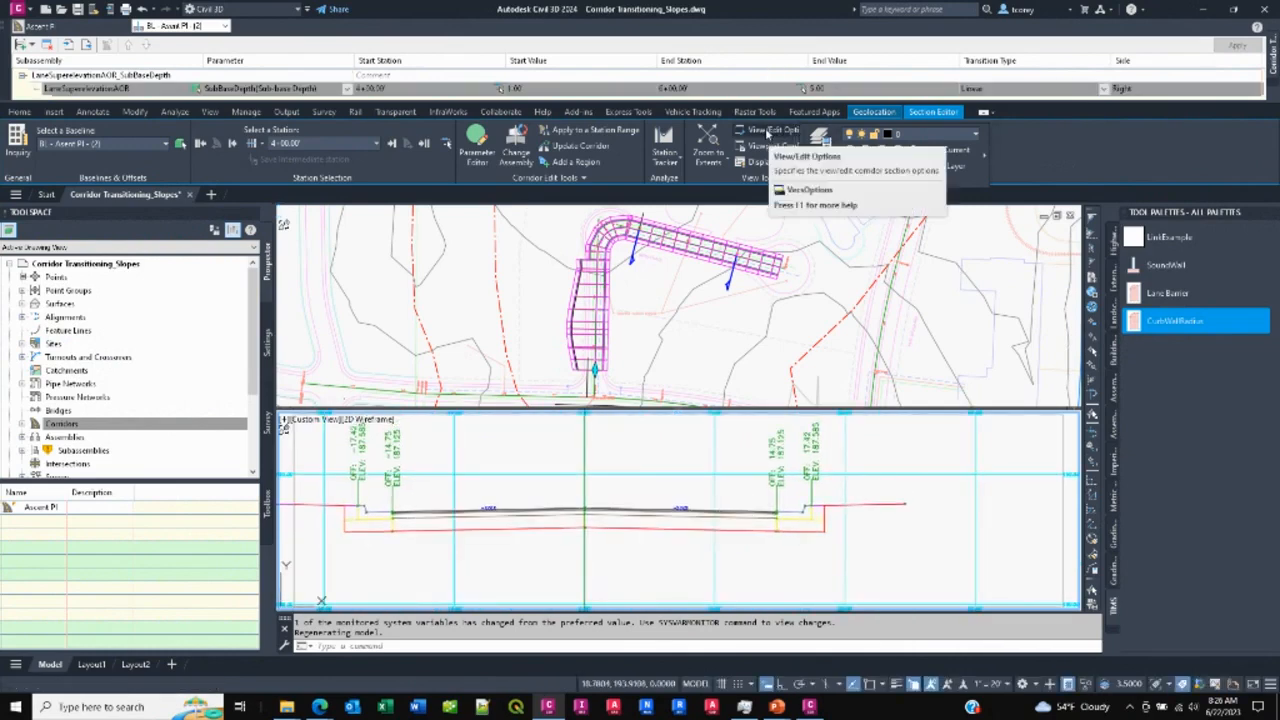
- Set the section view to Zoom to an Offset and Elevation, leaving the view/edit section options unchanged
click(768, 131)
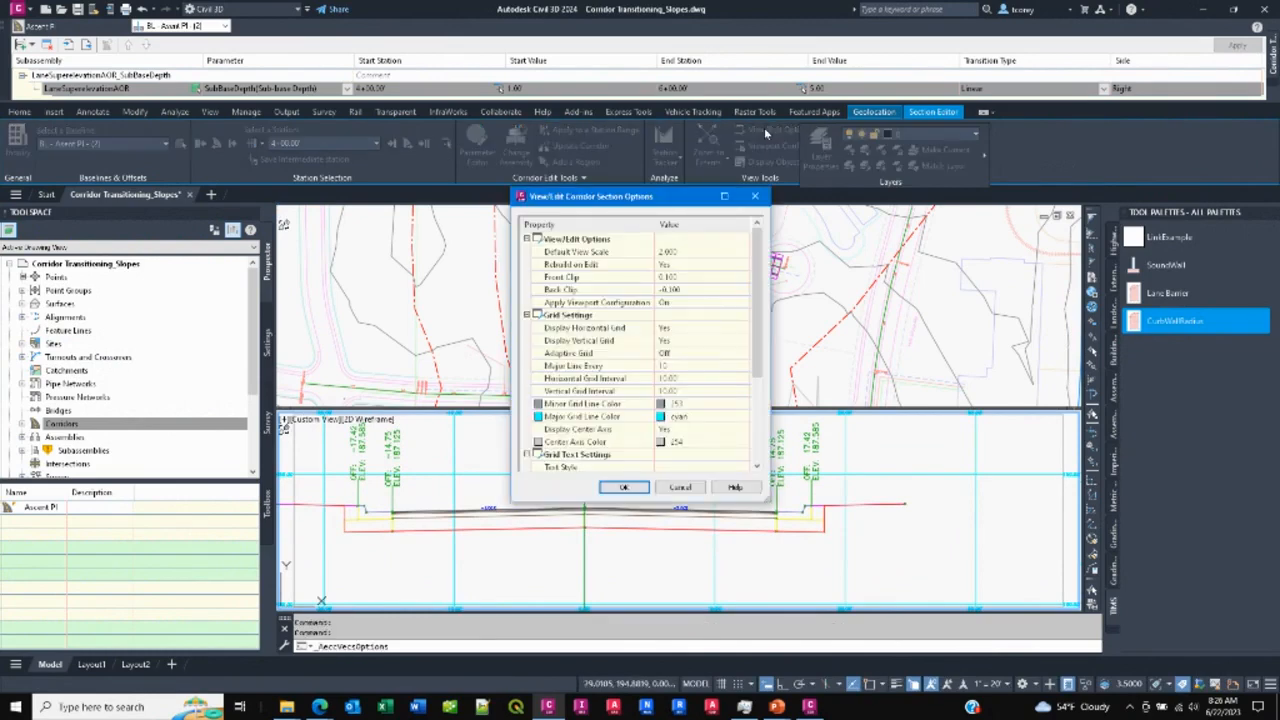
click(680, 487)
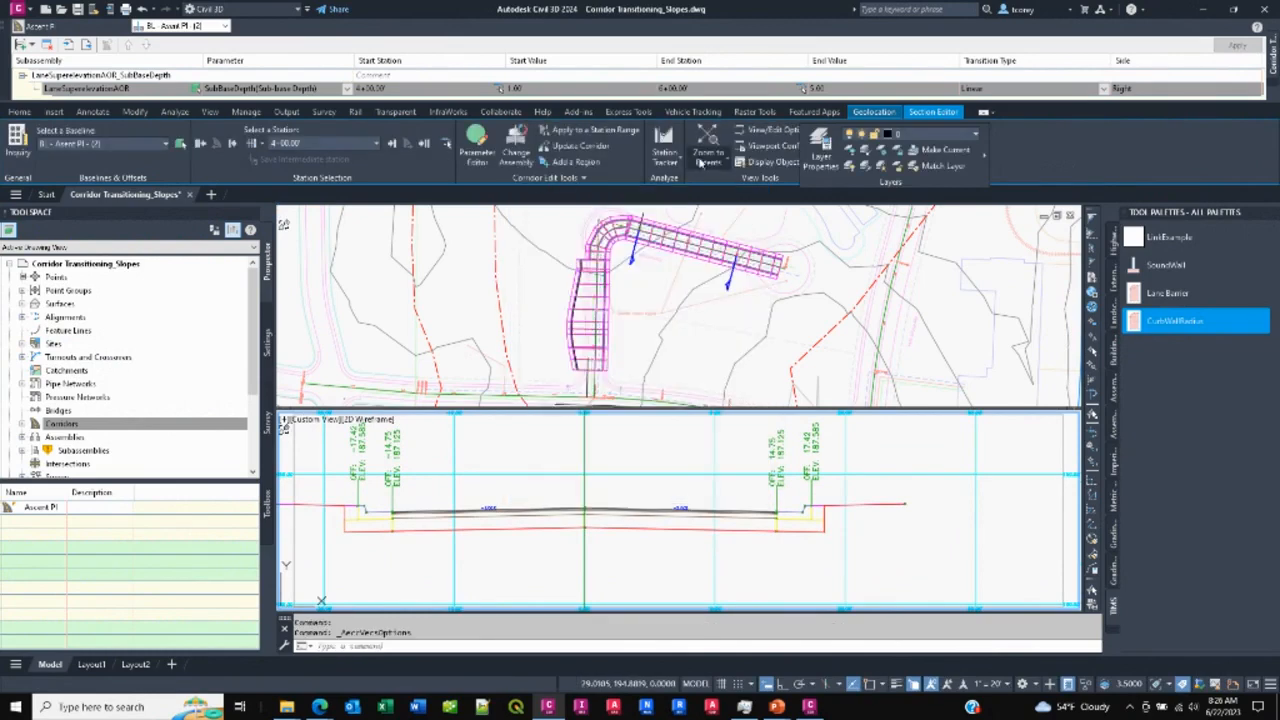
click(702, 162)
click(735, 210)
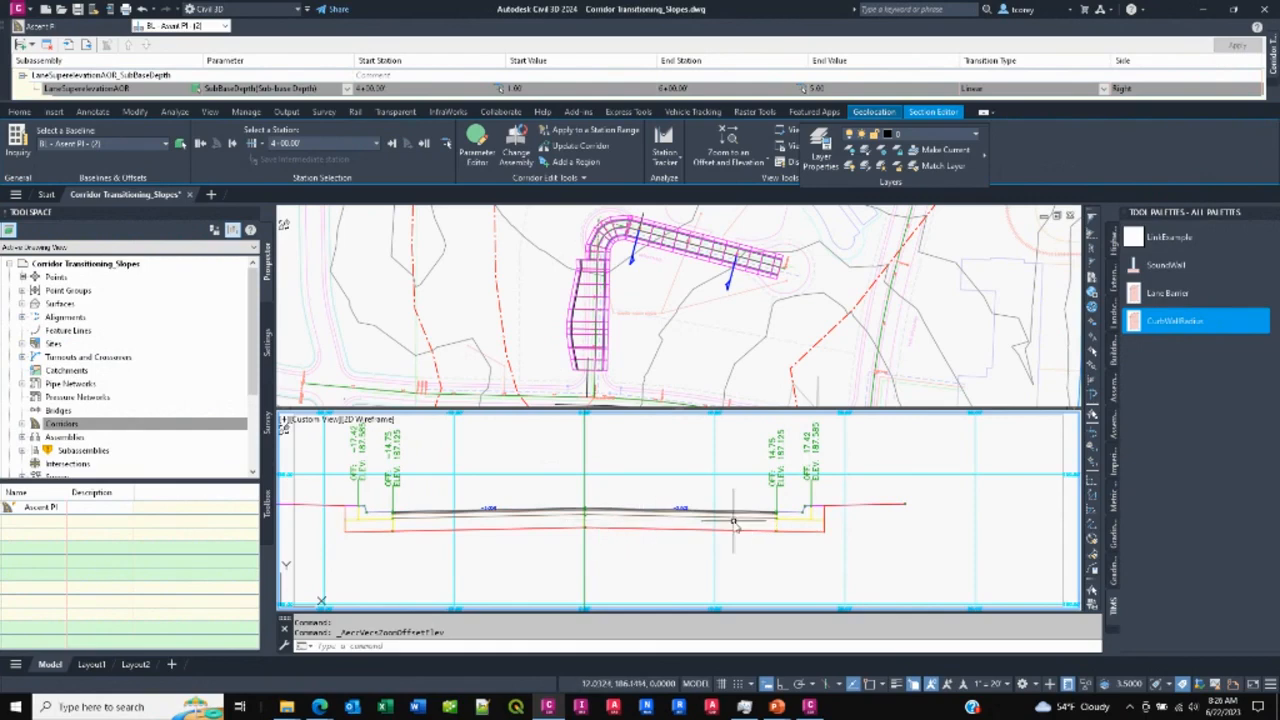
- Advance through the corridor sections from station 4+00 to 6+00 and examine how the right lane's sub-base depth changes
click(393, 145)
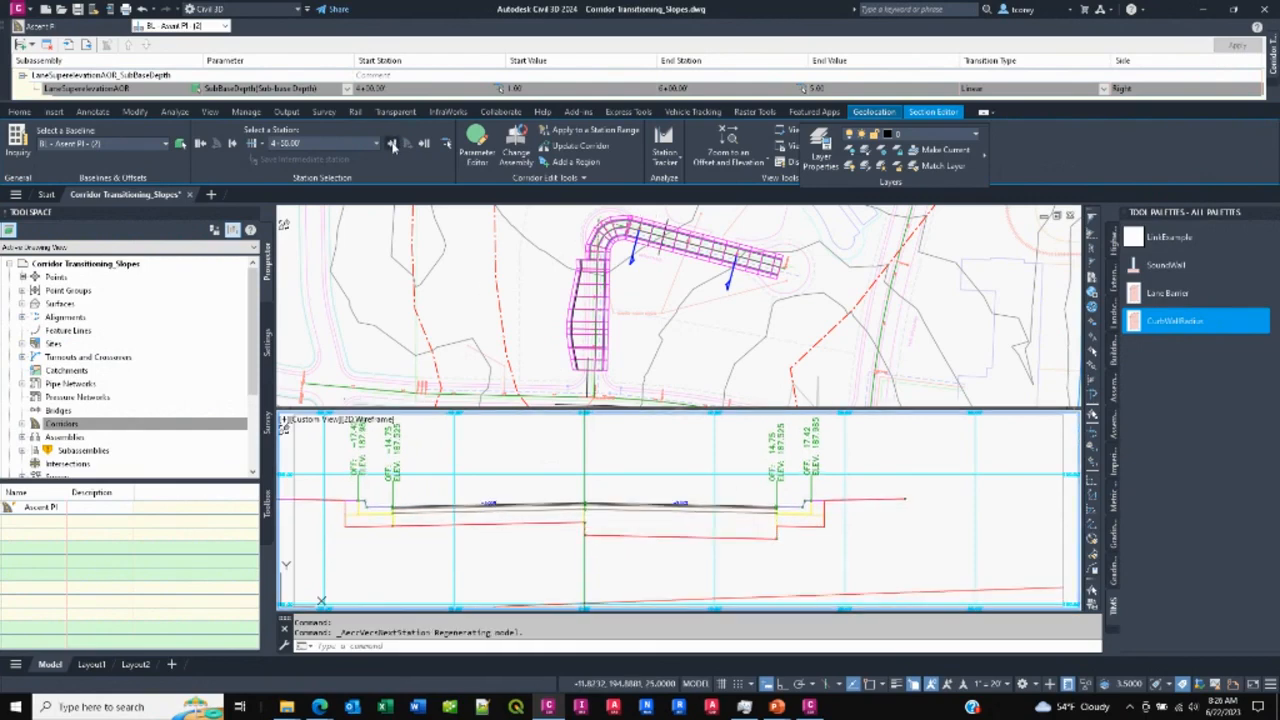
click(393, 145)
click(393, 145)
click(393, 145)
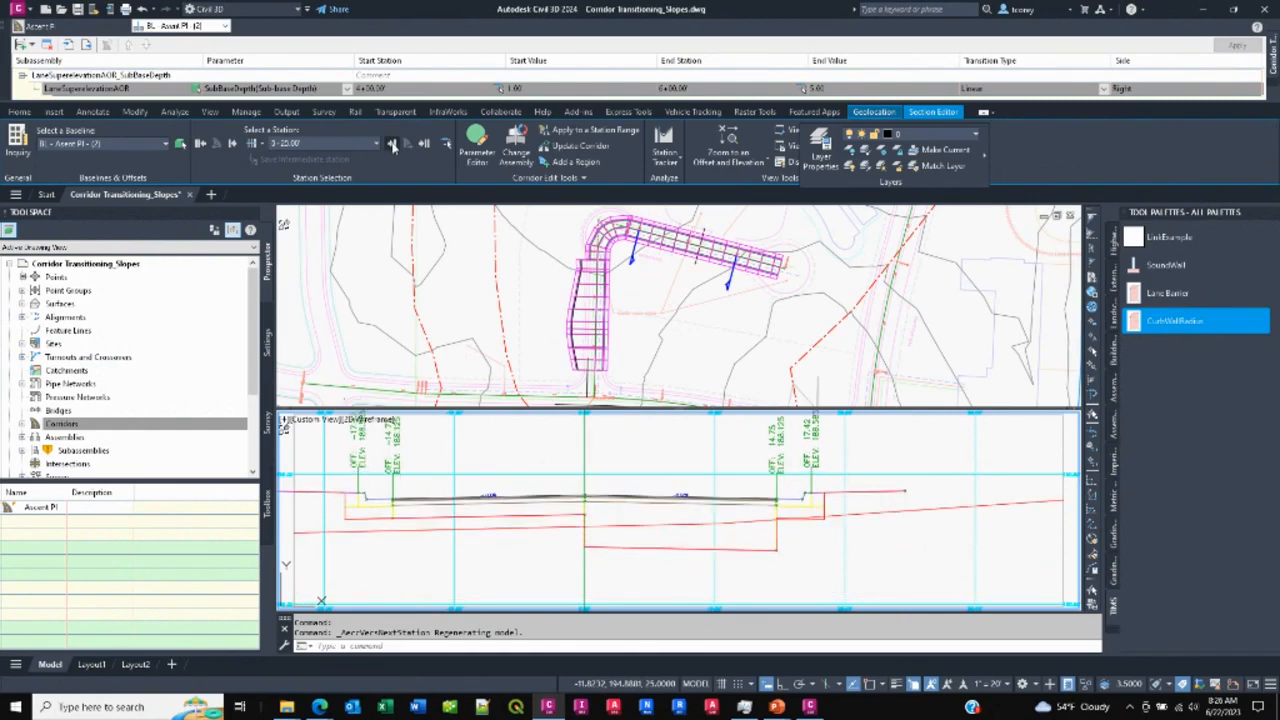
click(393, 145)
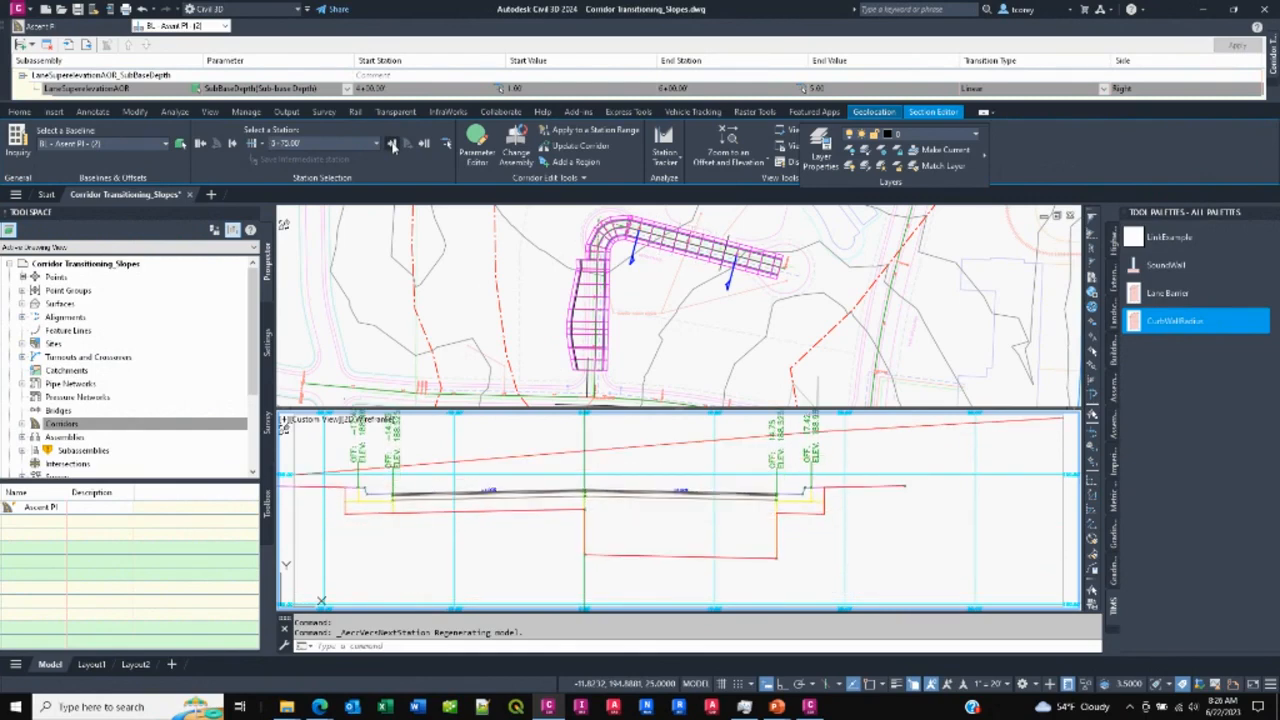
click(393, 145)
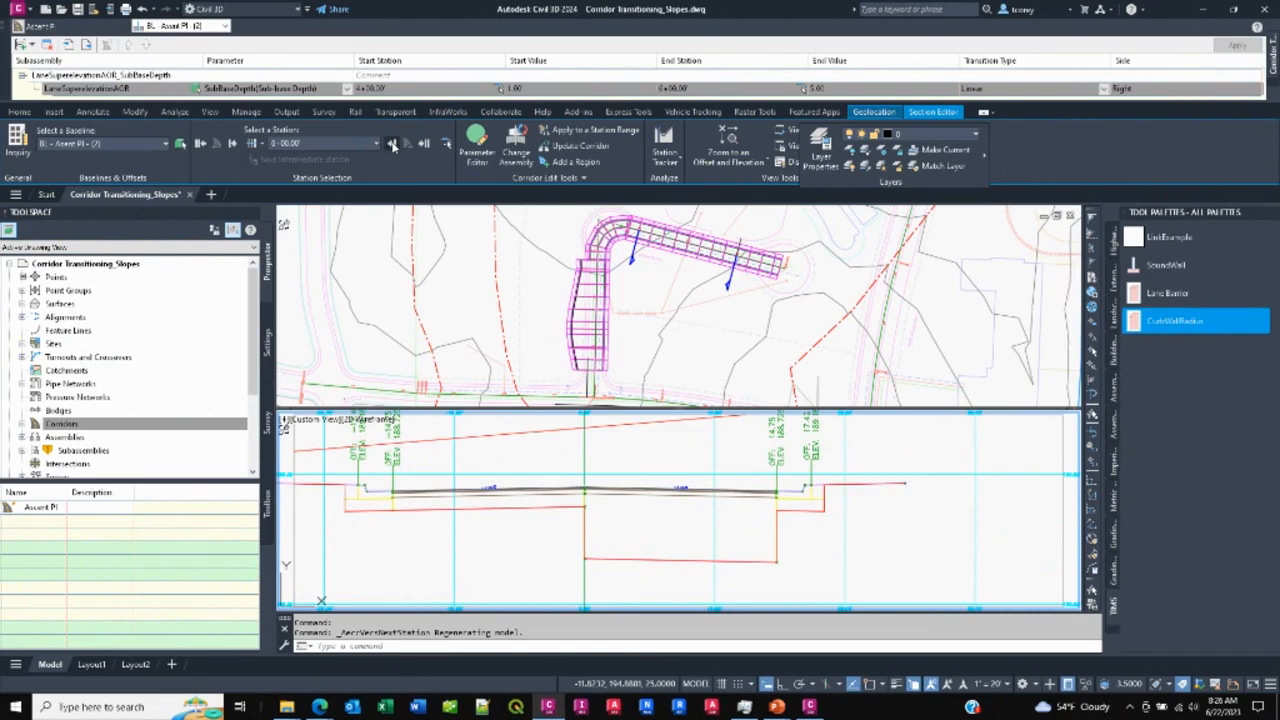
- Examine the right lane's sub-base in the sections from 6+00 to 6+75, and return through the transition to station 4+25
click(393, 145)
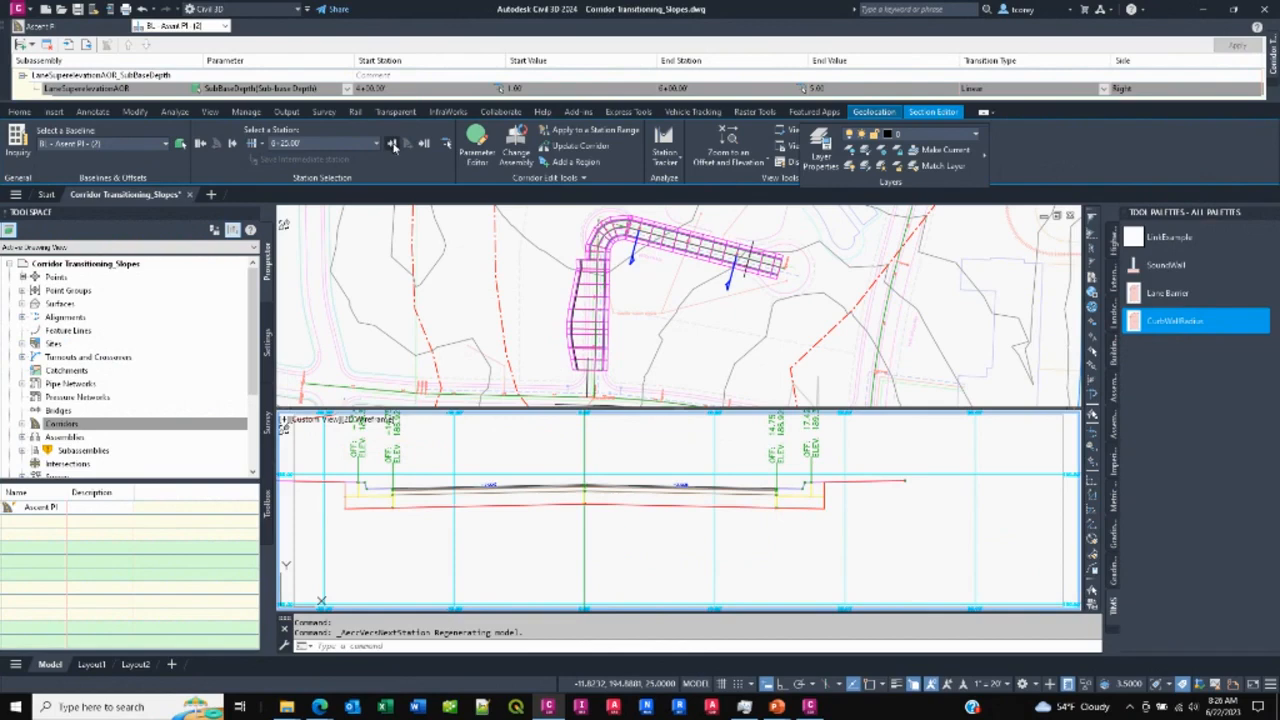
click(393, 145)
click(393, 145)
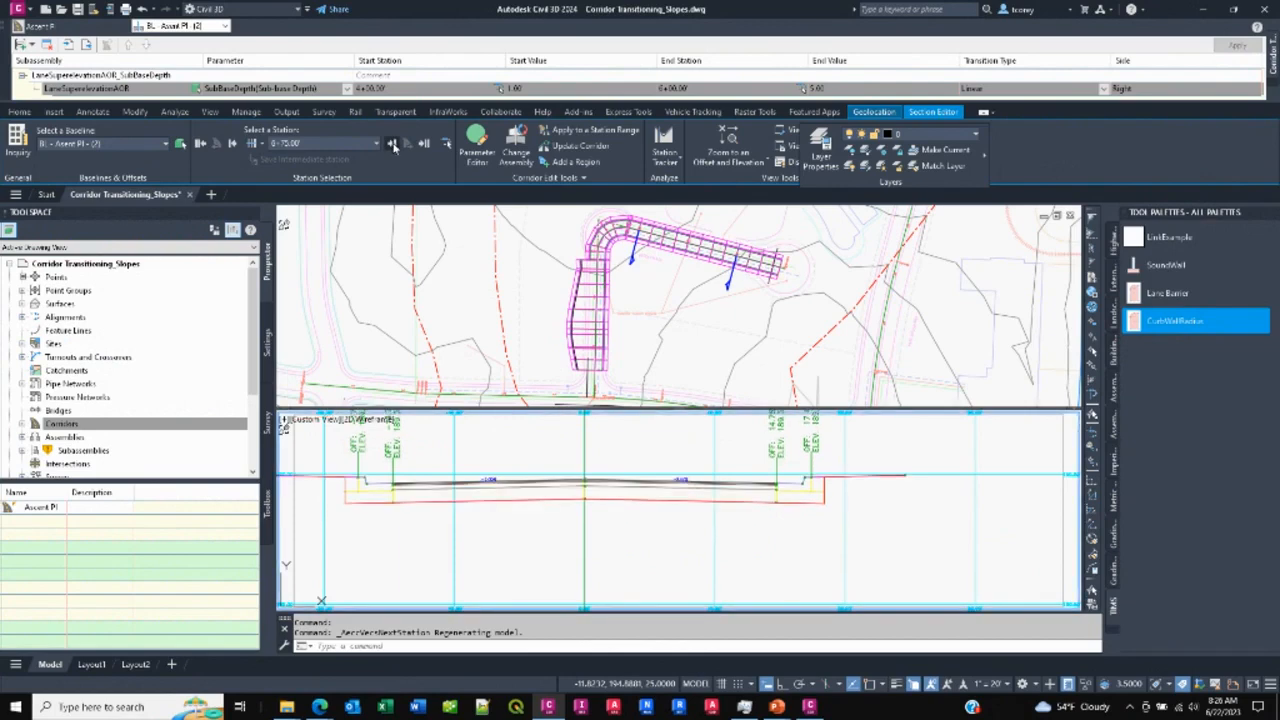
click(233, 145)
click(233, 145)
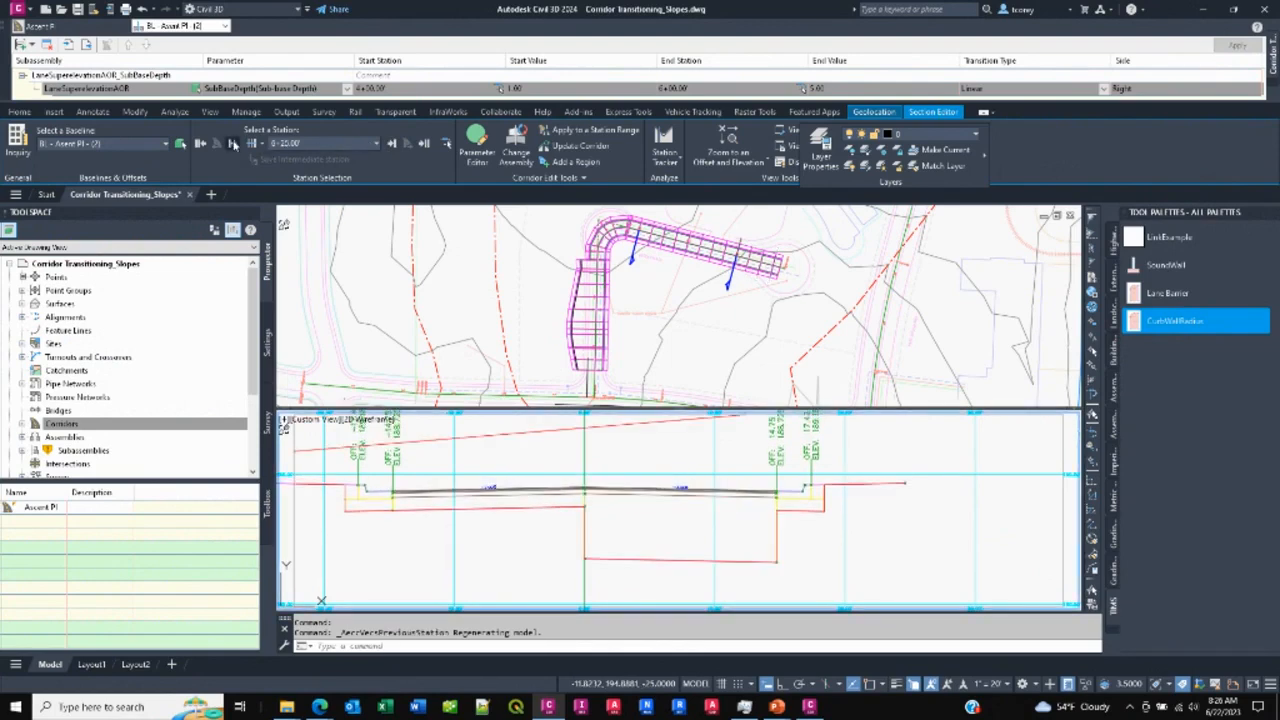
click(233, 145)
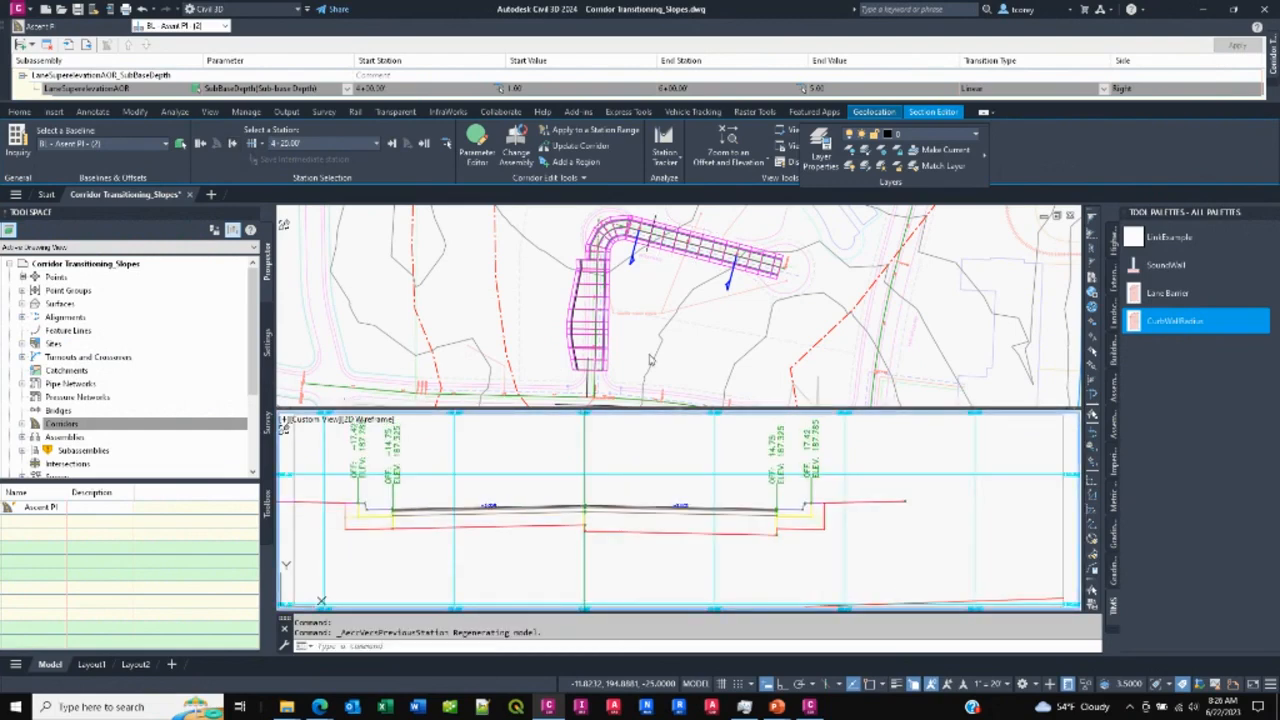
- Inspect the polyline along the corridor's widened left edge in the plan view and clear the selection
click(690, 338)
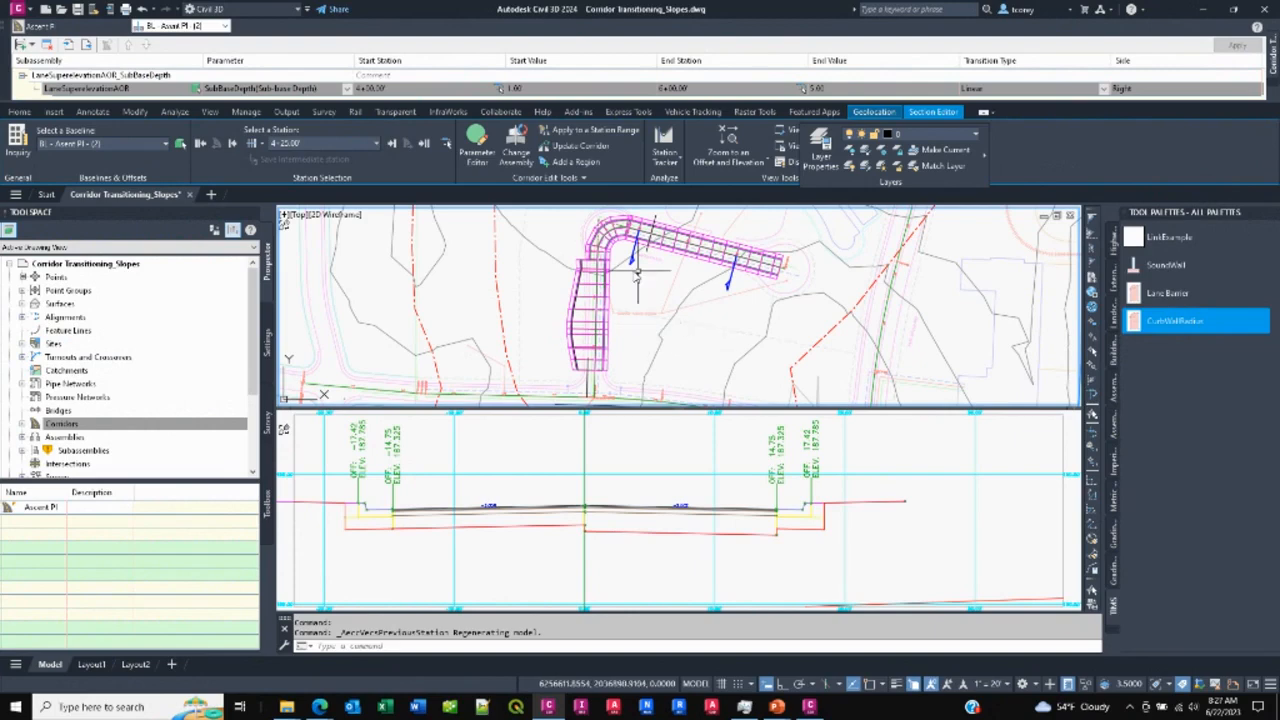
scroll(583, 310, up, 3)
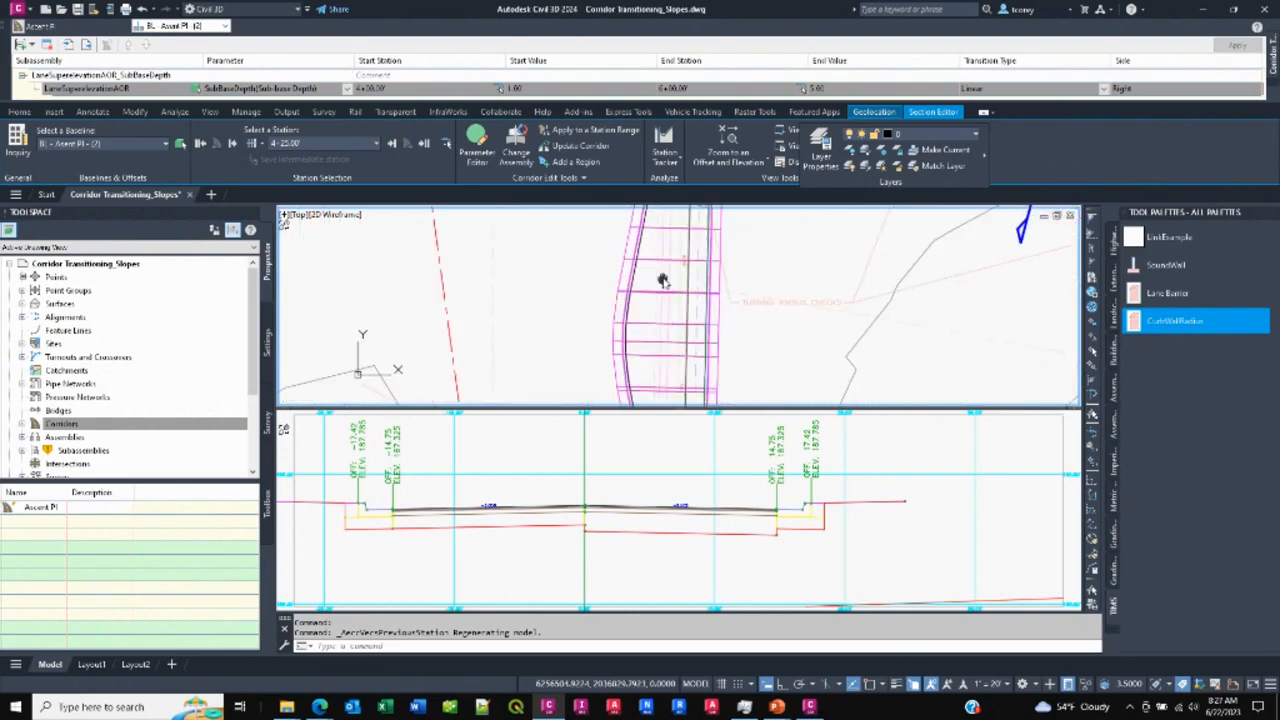
scroll(619, 284, up, 3)
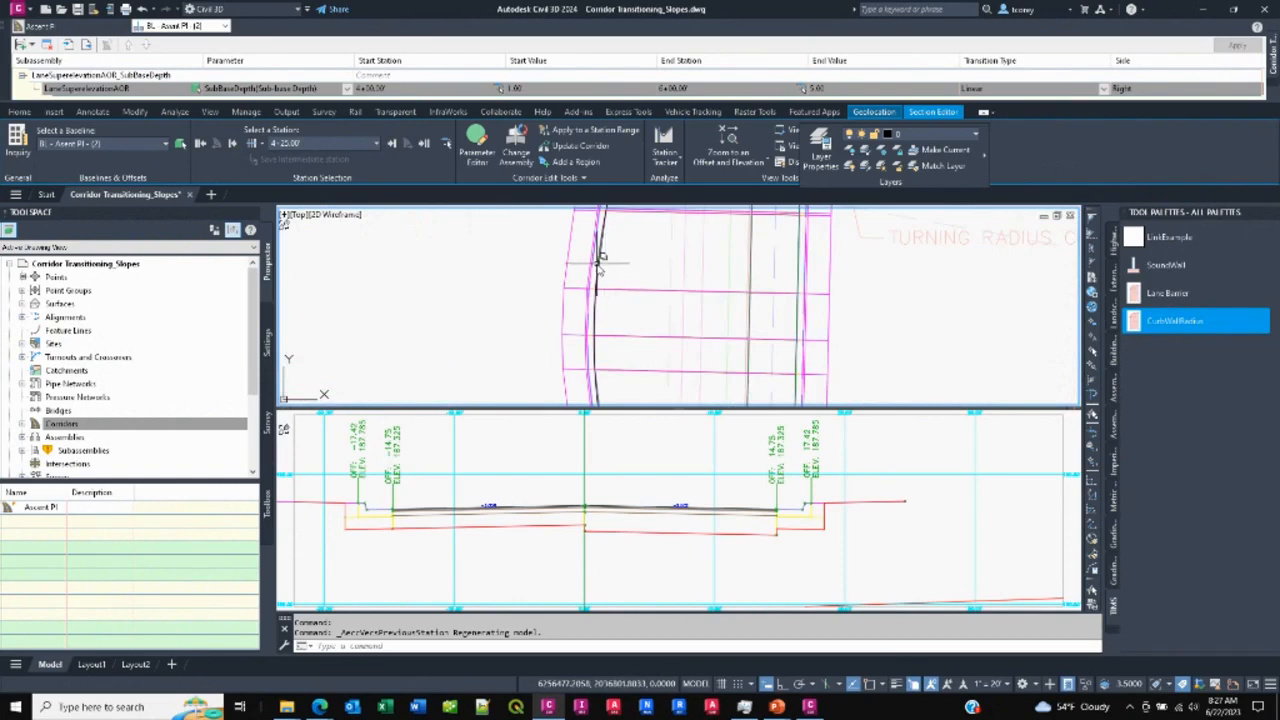
click(610, 273)
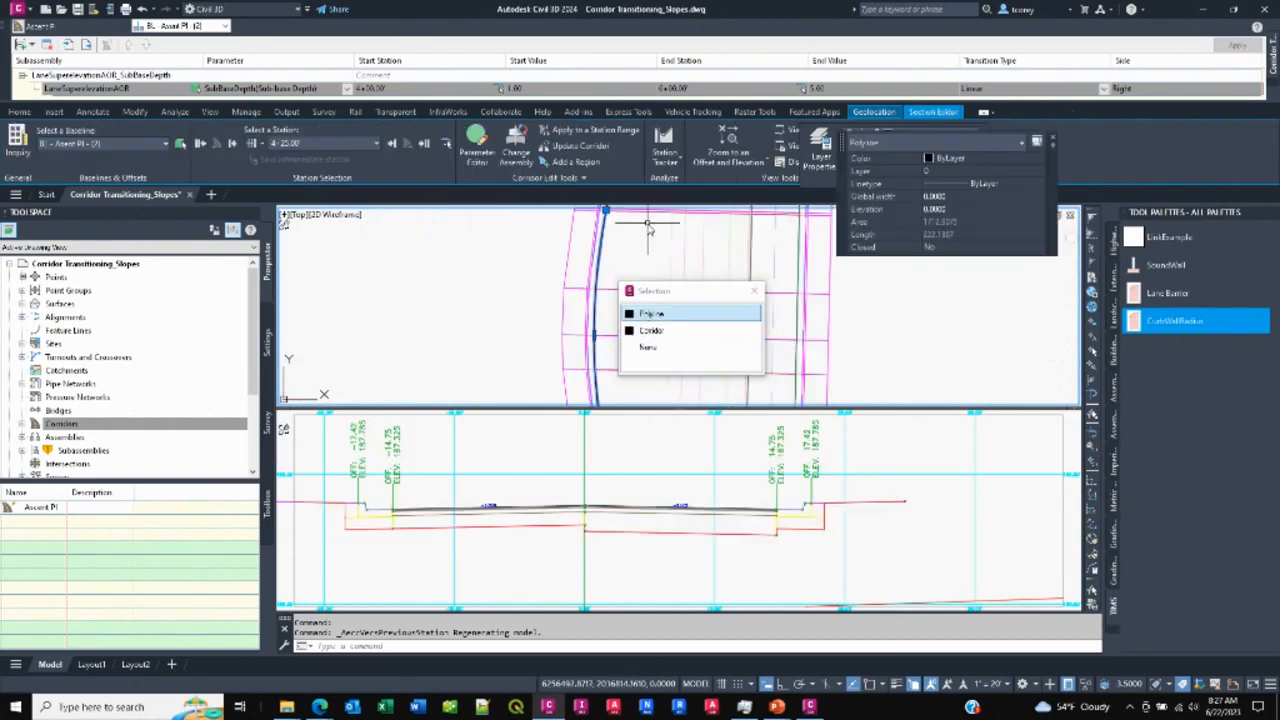
scroll(632, 258, down, 2)
middle_drag(632, 256, 496, 314)
scroll(568, 285, down, 4)
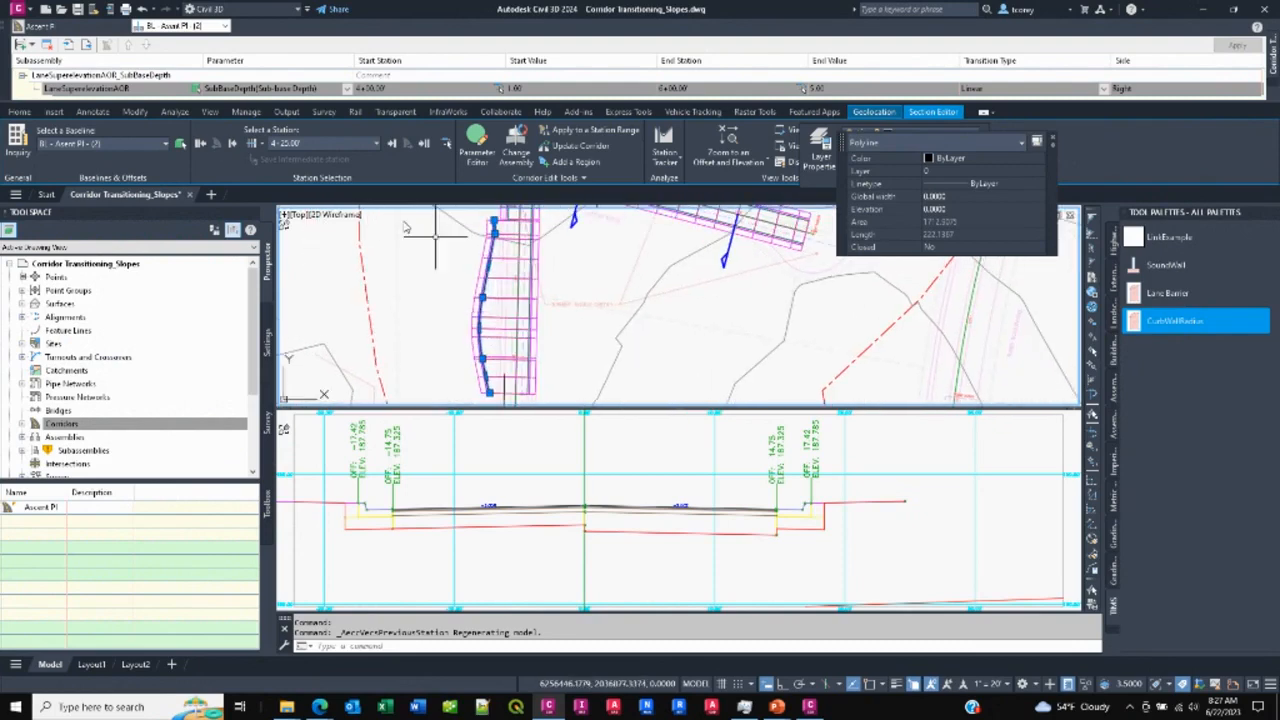
key(Escape)
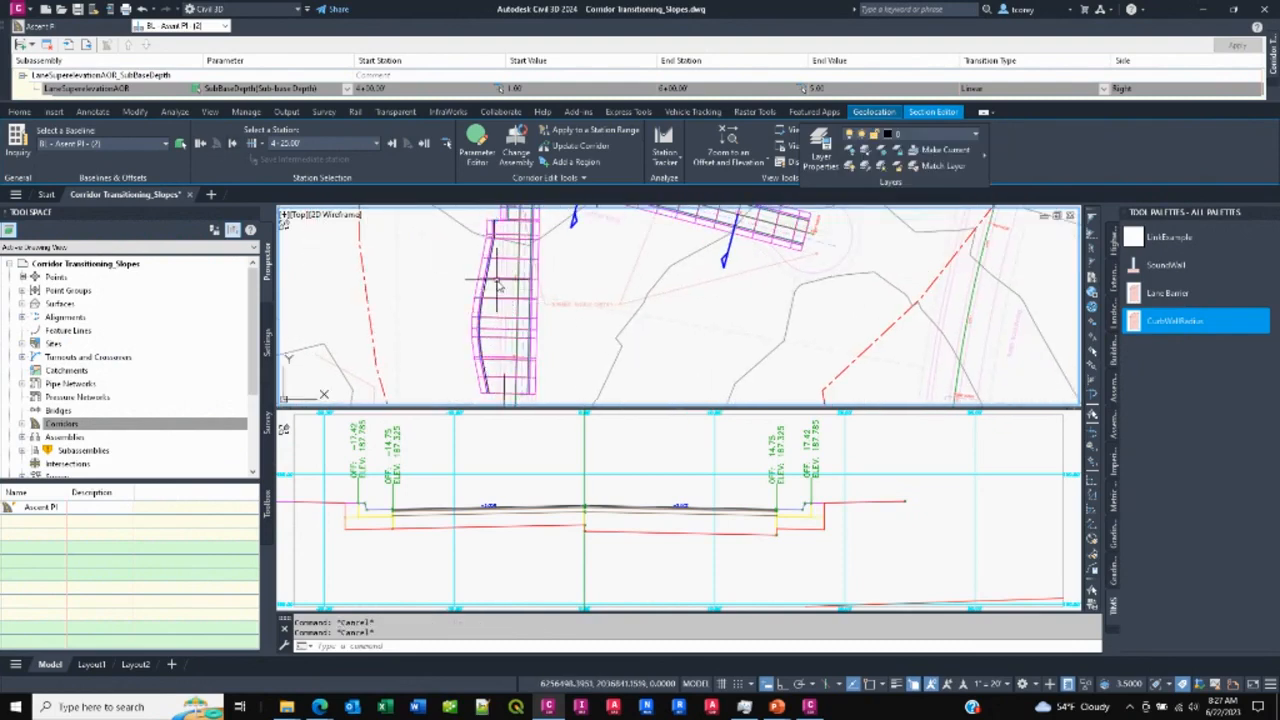
- Highlight the Ascent Pl corridor in plan to examine its full extent, and deselect it
click(493, 276)
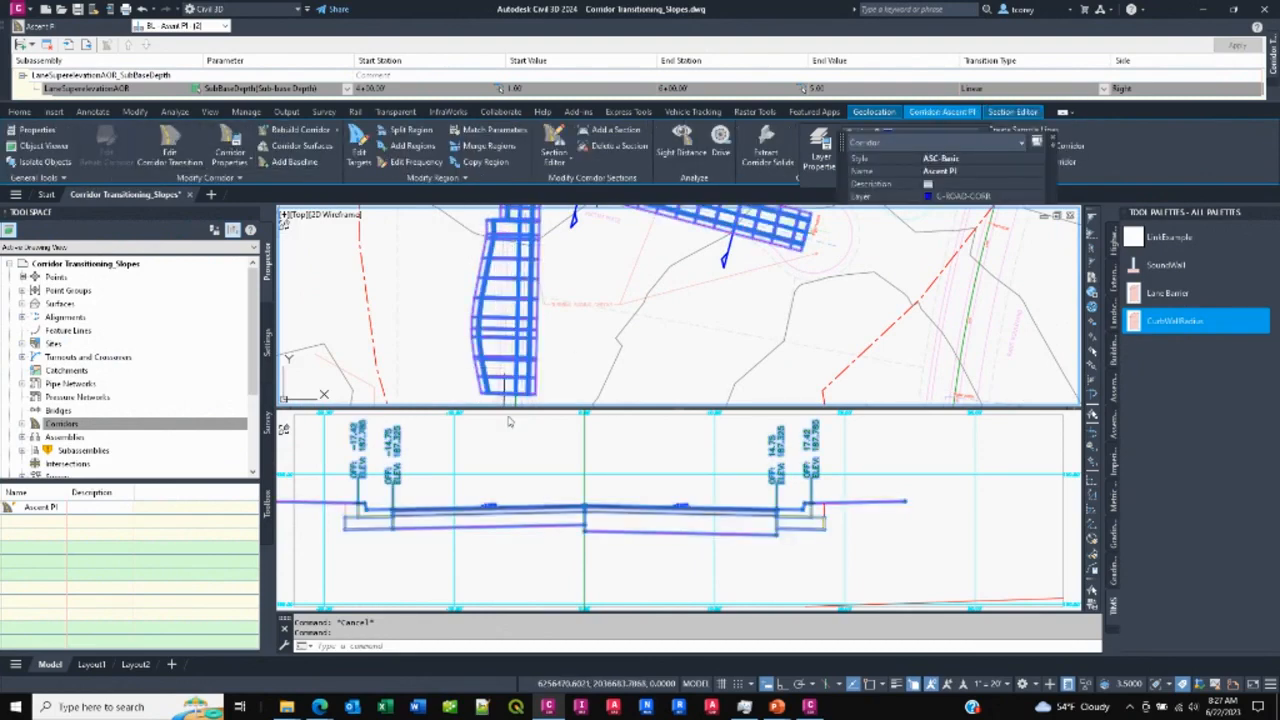
key(Escape)
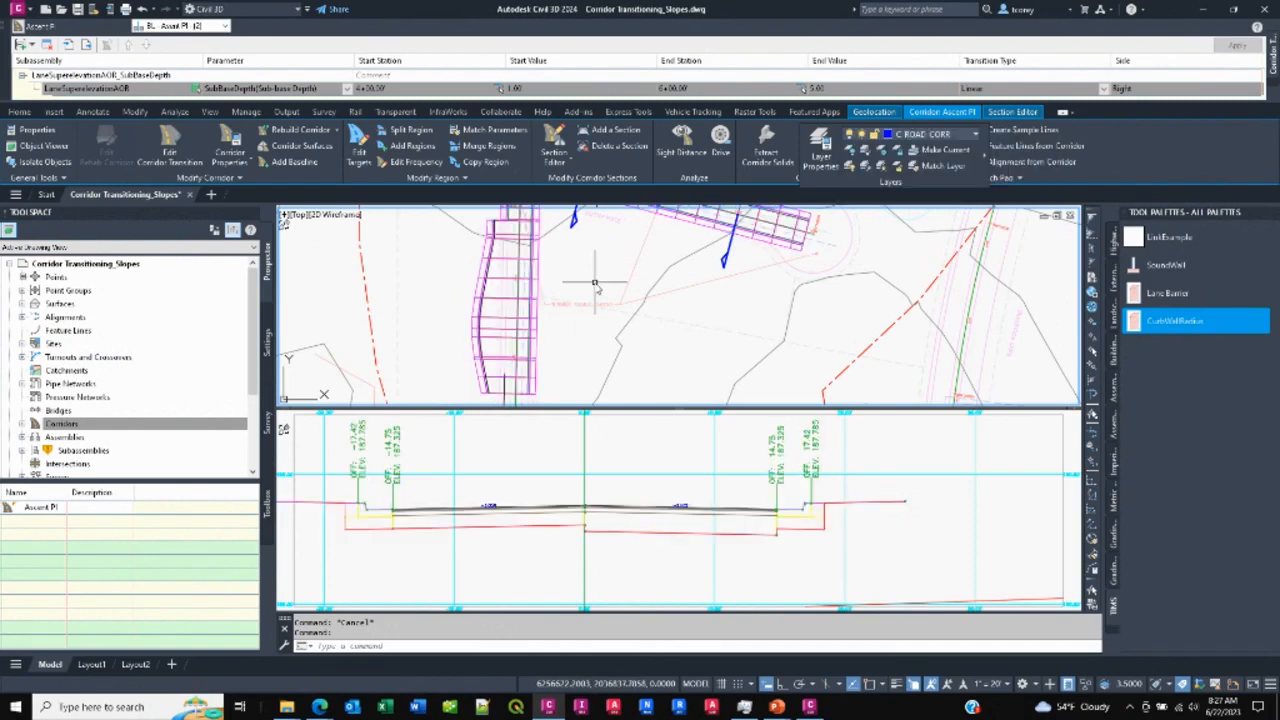
scroll(595, 281, down, 2)
scroll(595, 281, down, 3)
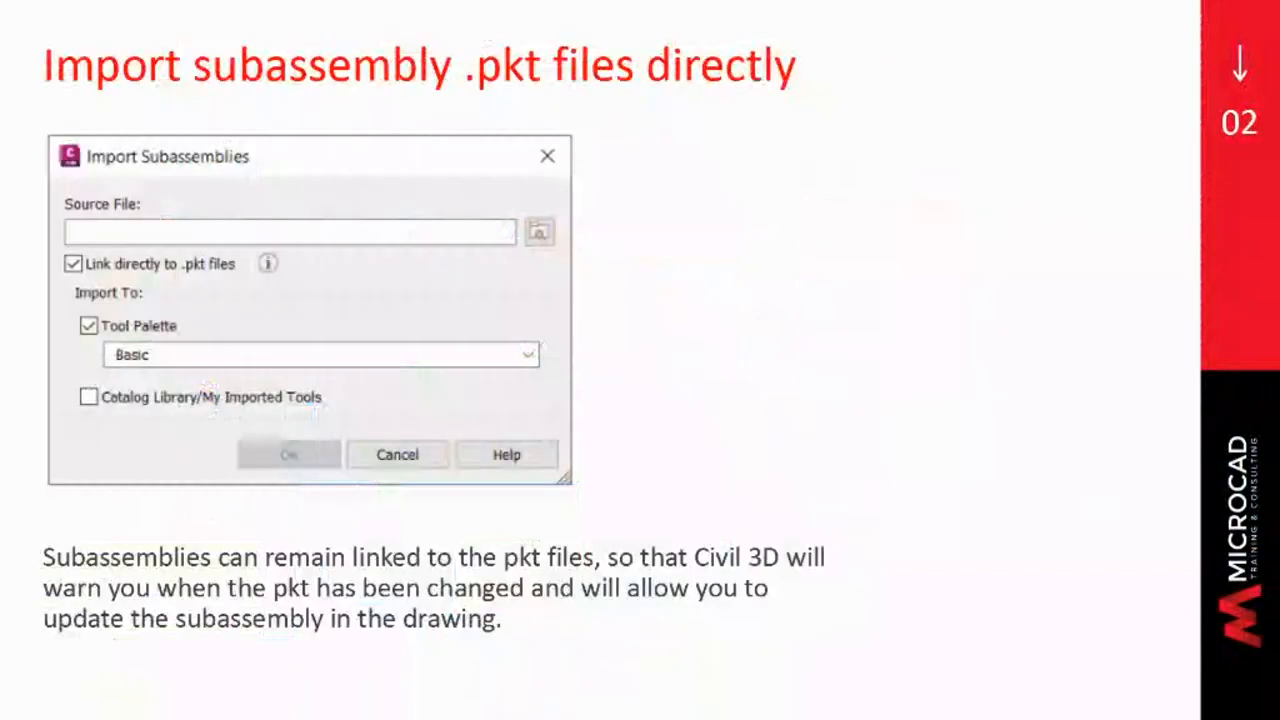
click(955, 320)
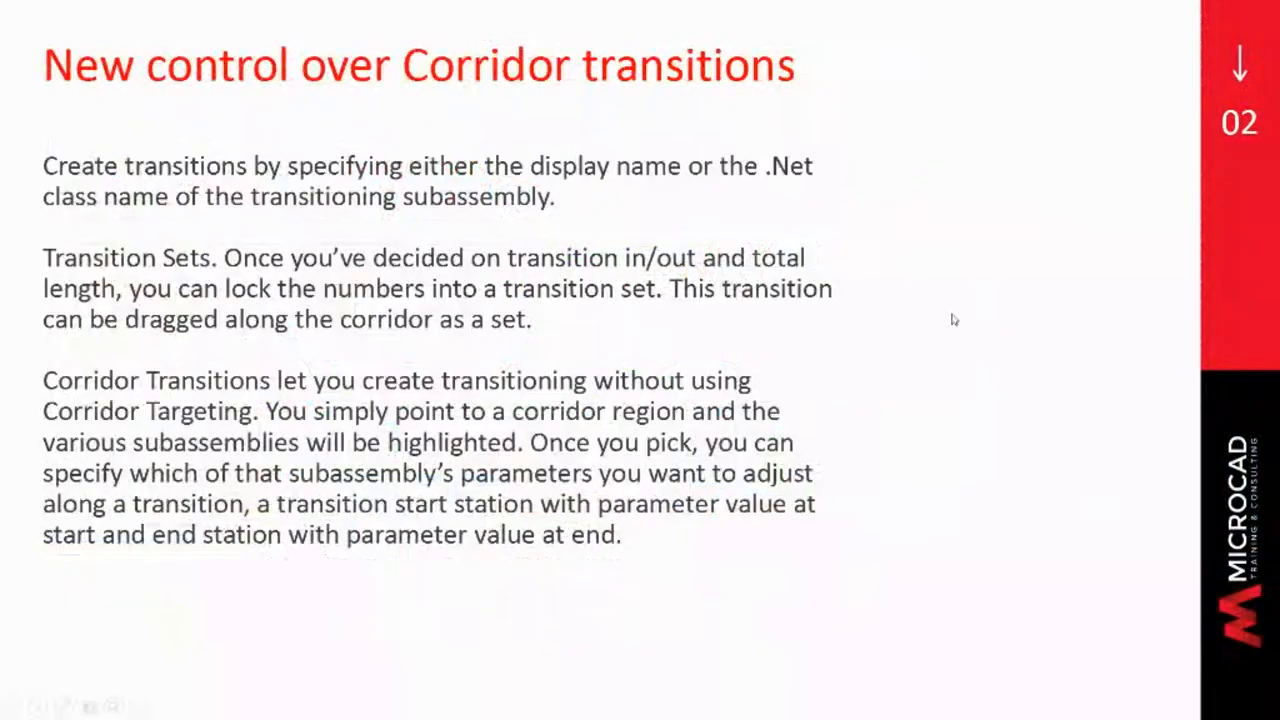
click(845, 348)
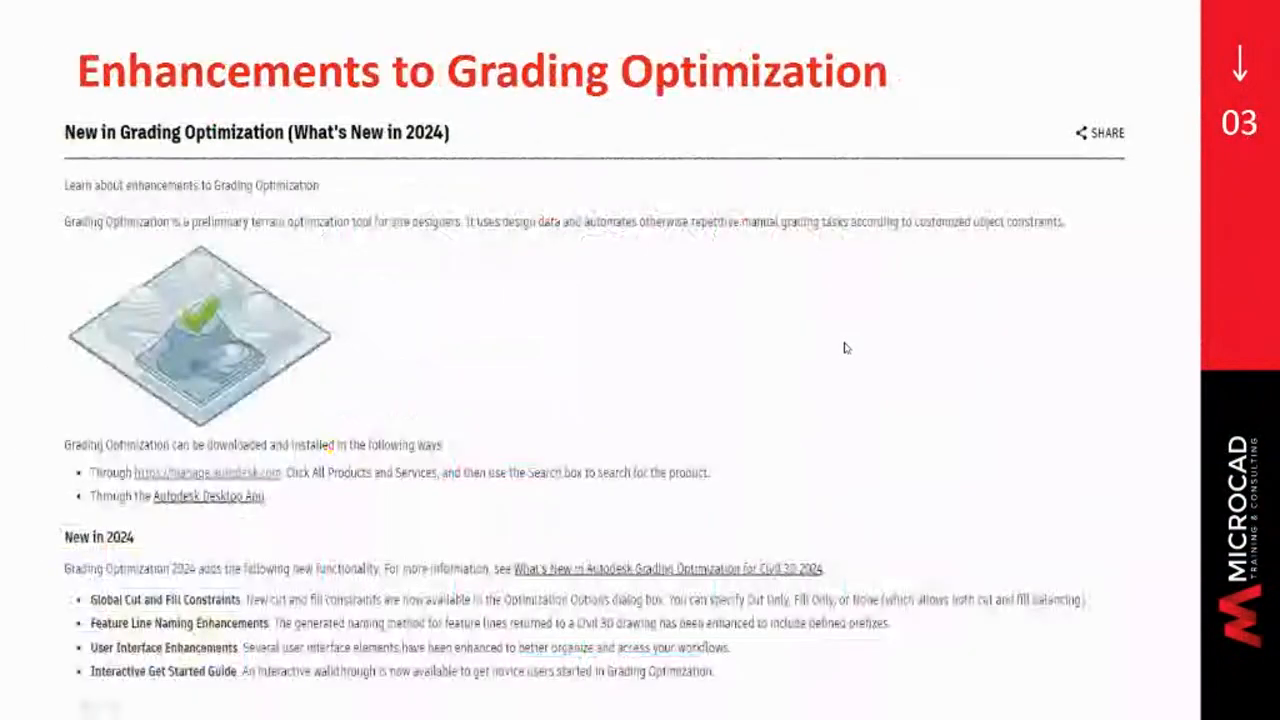